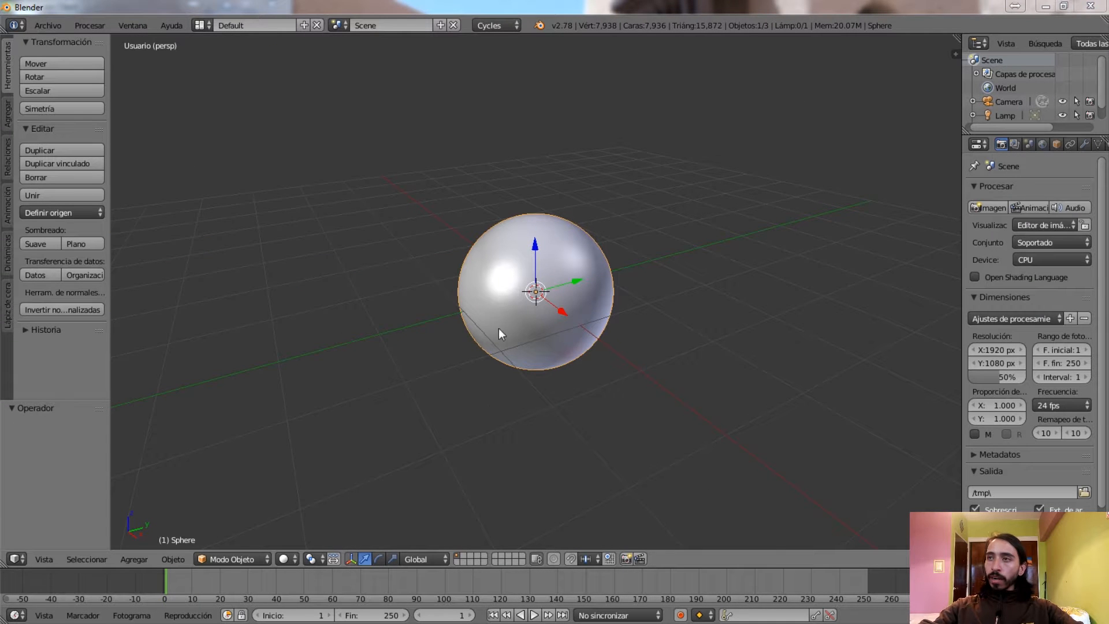
Show the sphere's modifier settings and widen the properties area until the full Subsurf options are readable
middle_drag(751, 329, 522, 328)
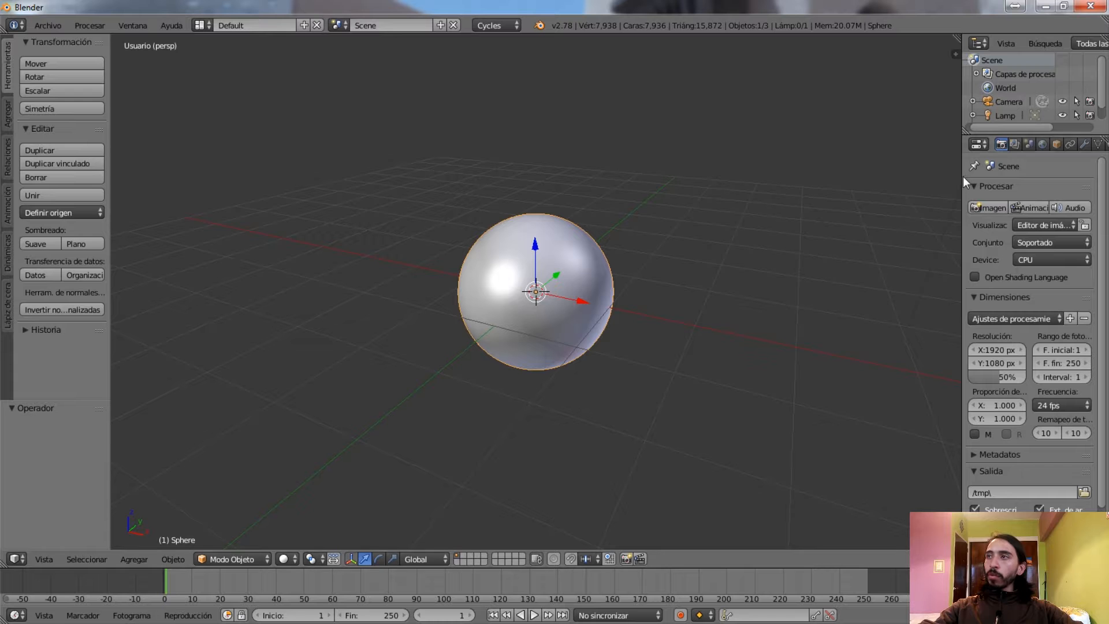
drag(962, 176, 894, 174)
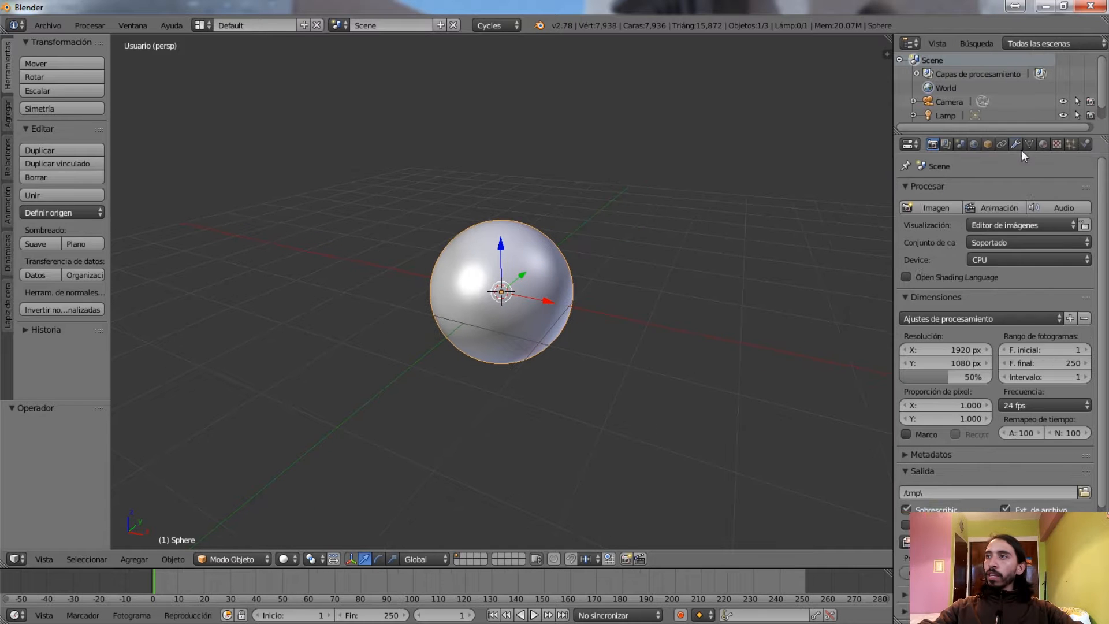
click(1016, 144)
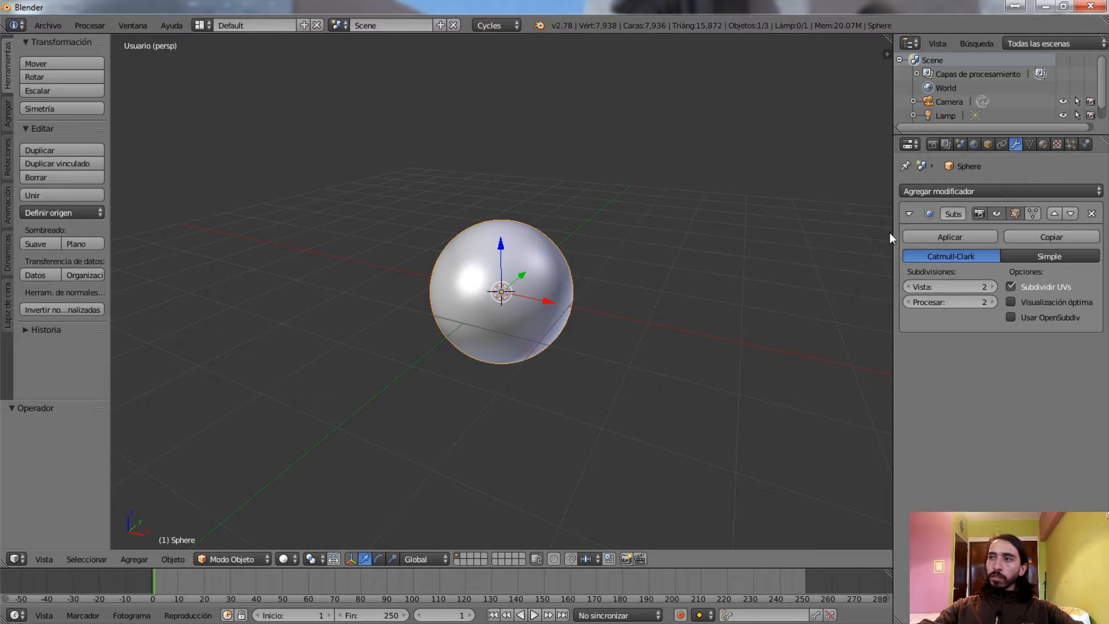
drag(893, 224, 749, 224)
Collapse and expand the Subsurf modifier's settings, and open its name for editing
click(765, 214)
click(765, 214)
click(765, 214)
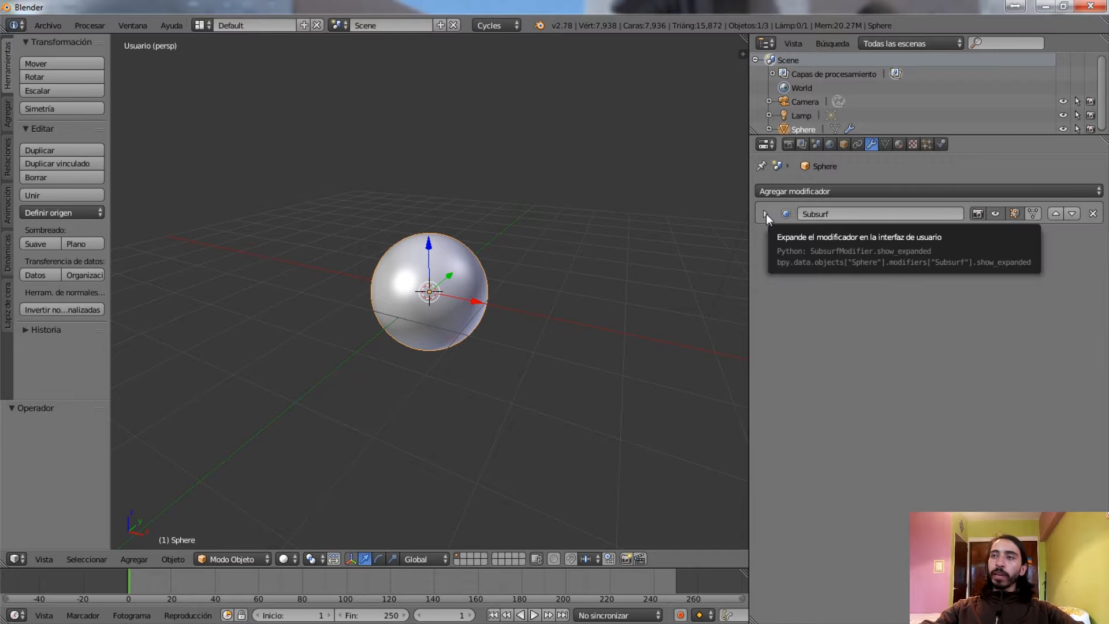
click(766, 213)
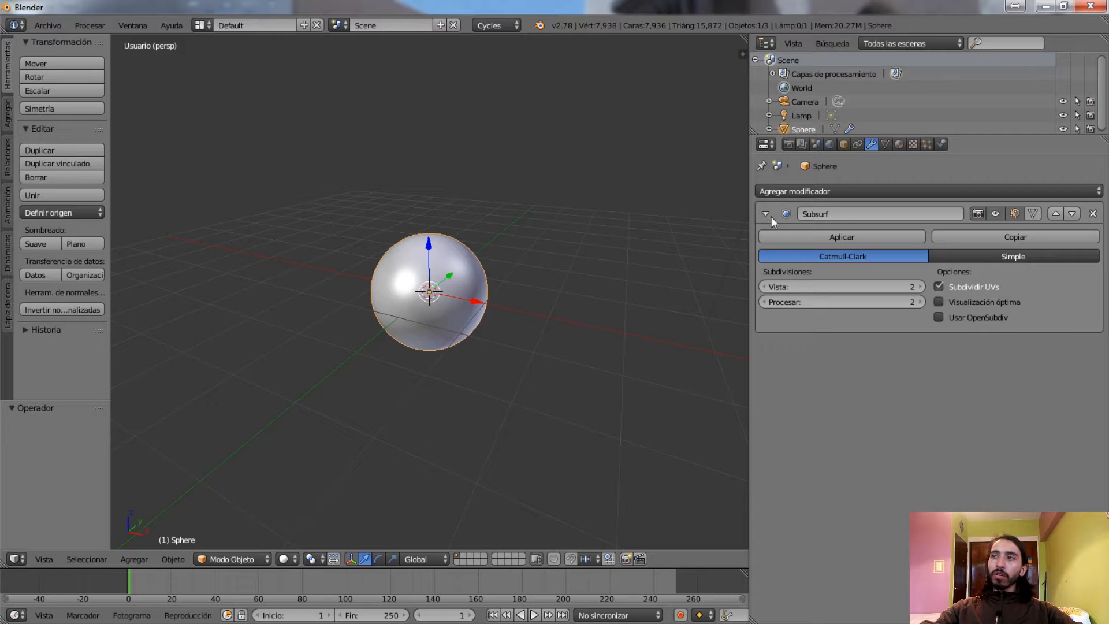
click(859, 213)
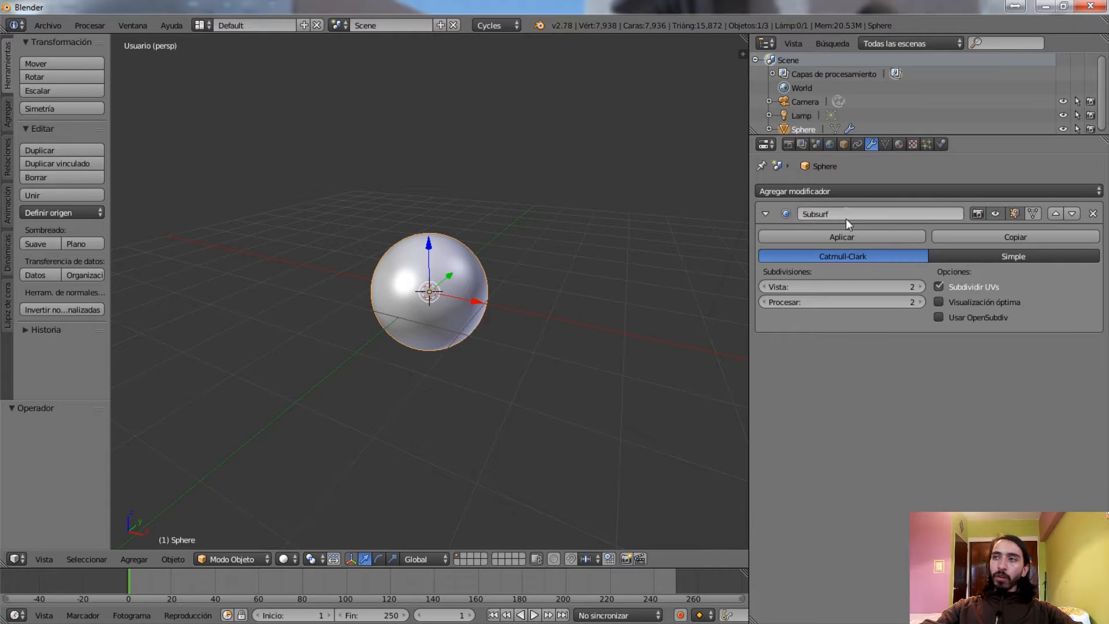
click(868, 366)
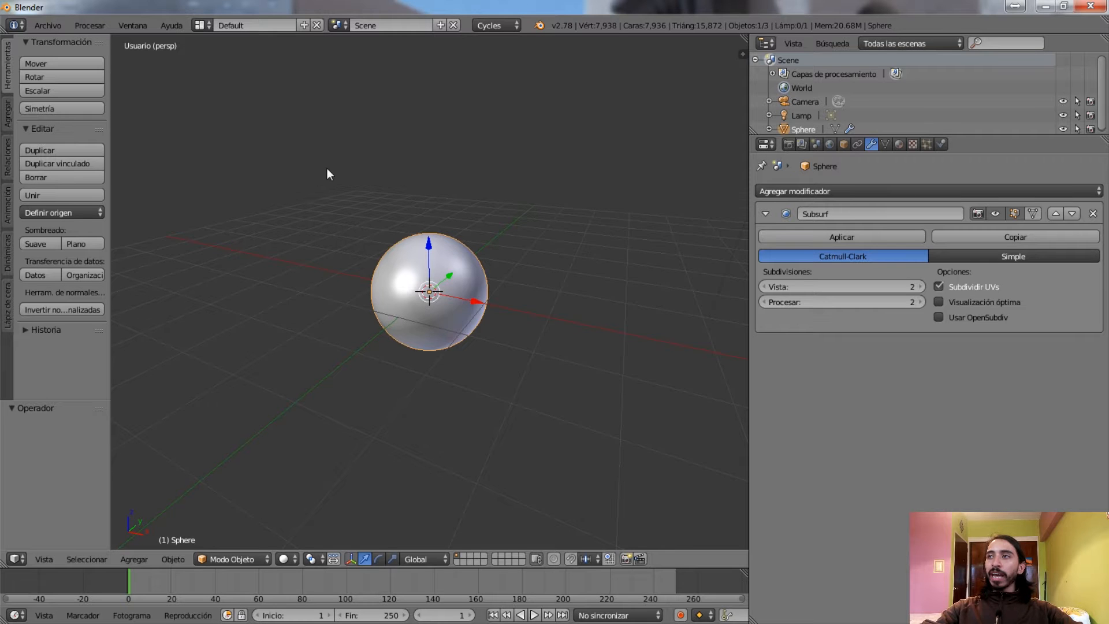
Turn off the Subsurf modifier's viewport display and give the sphere flat shading
scroll(405, 190, up, 3)
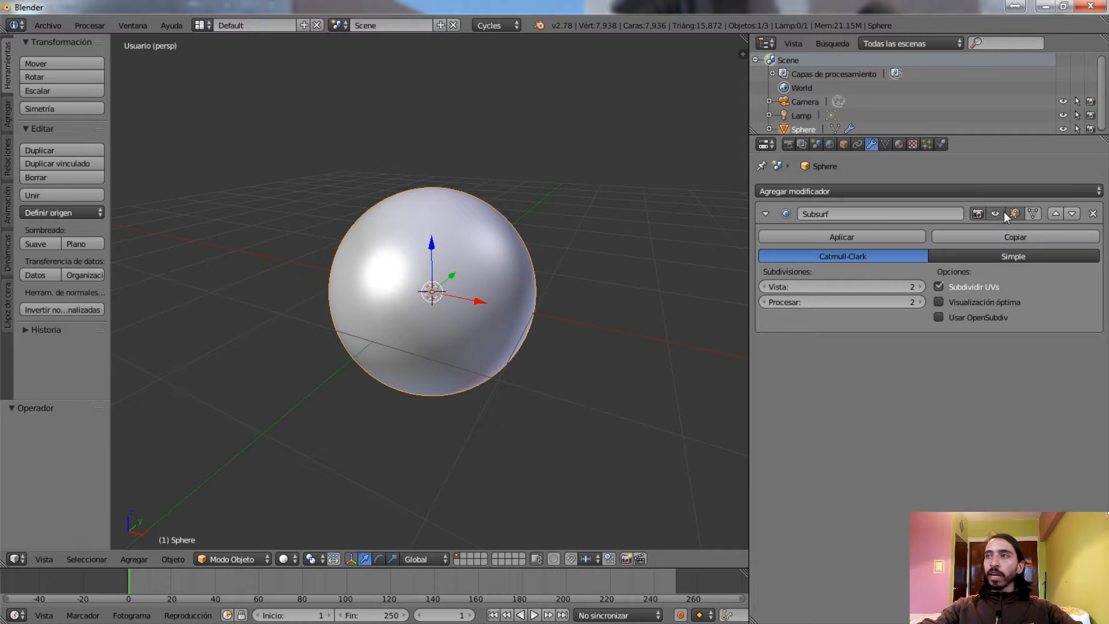
click(995, 214)
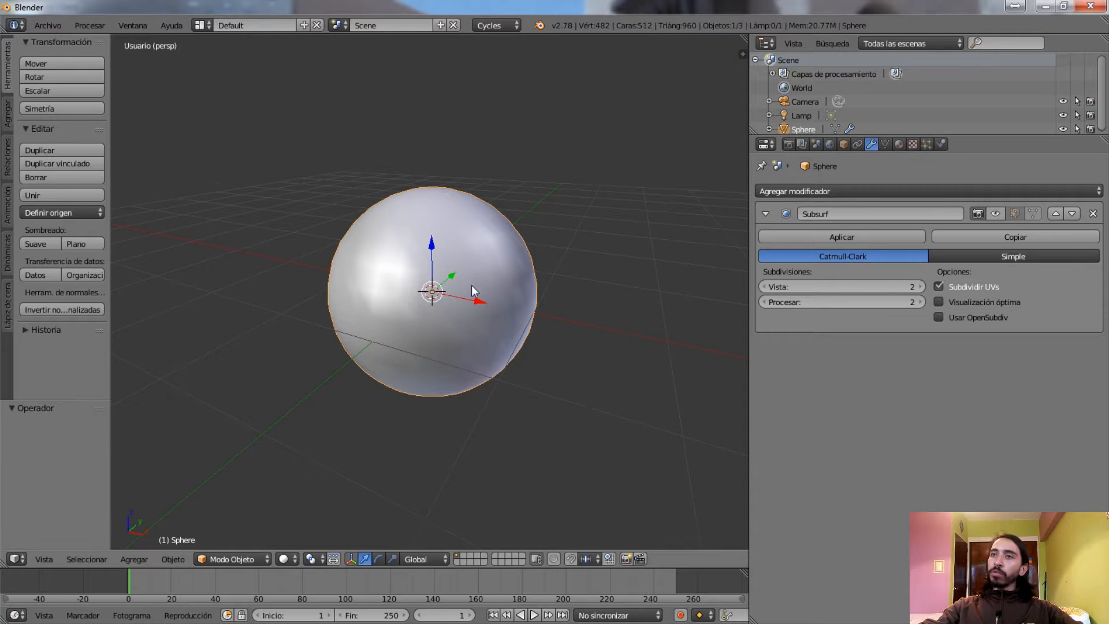
click(75, 244)
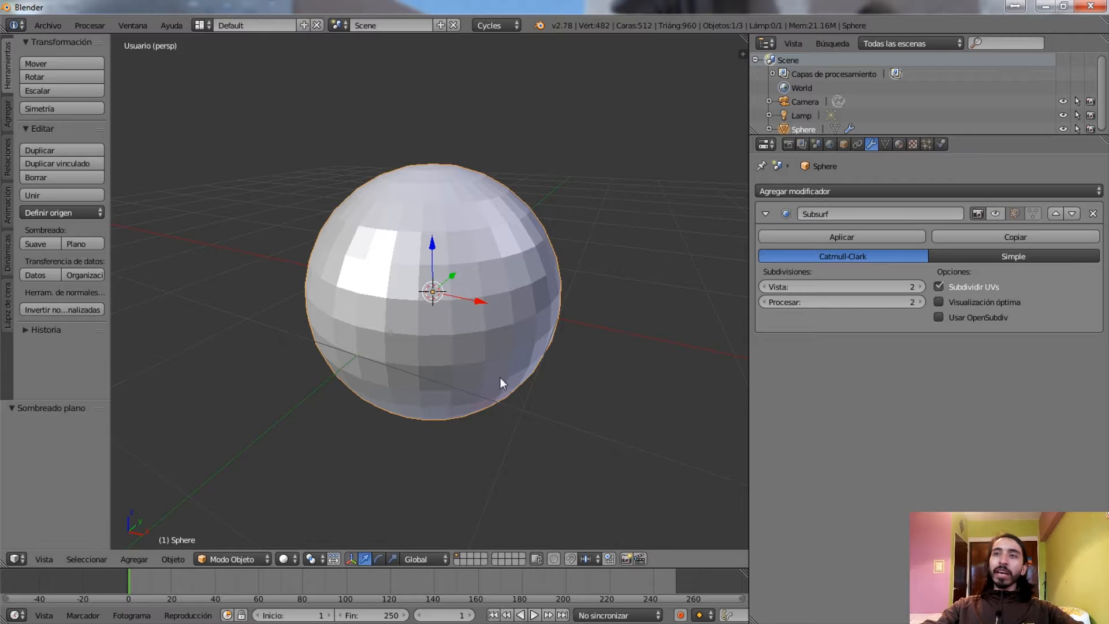
Turn the Subsurf modifier's viewport display back on and set its view subdivisions to 3
click(995, 214)
middle_drag(445, 242, 479, 254)
click(920, 286)
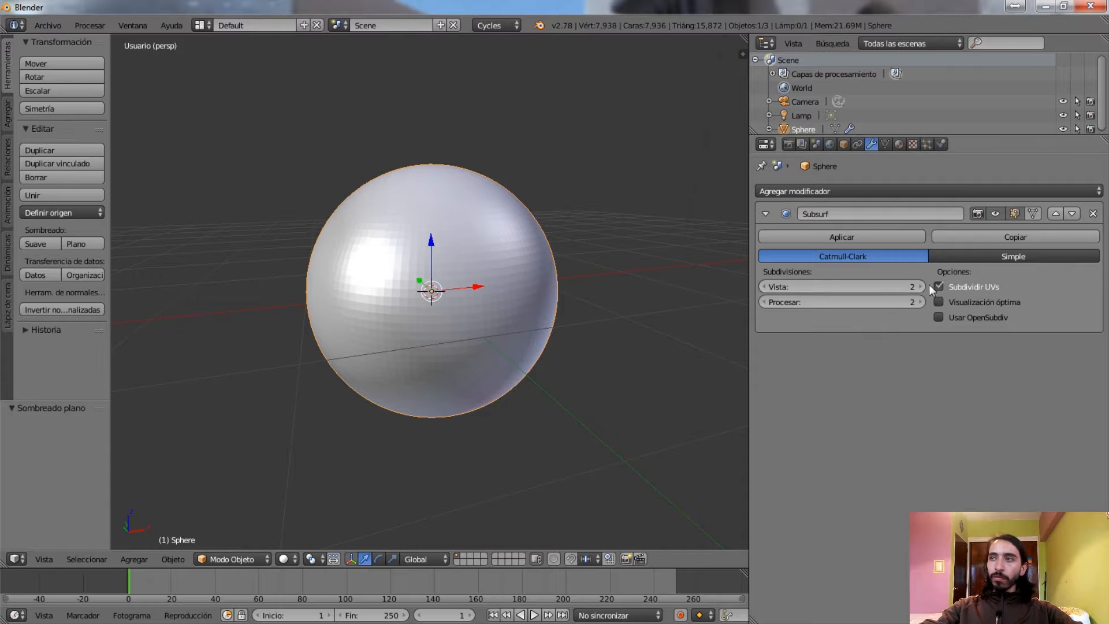
Hide and show the Subsurf effect in the viewport to compare it with the original sphere mesh
click(994, 213)
middle_drag(682, 287, 578, 242)
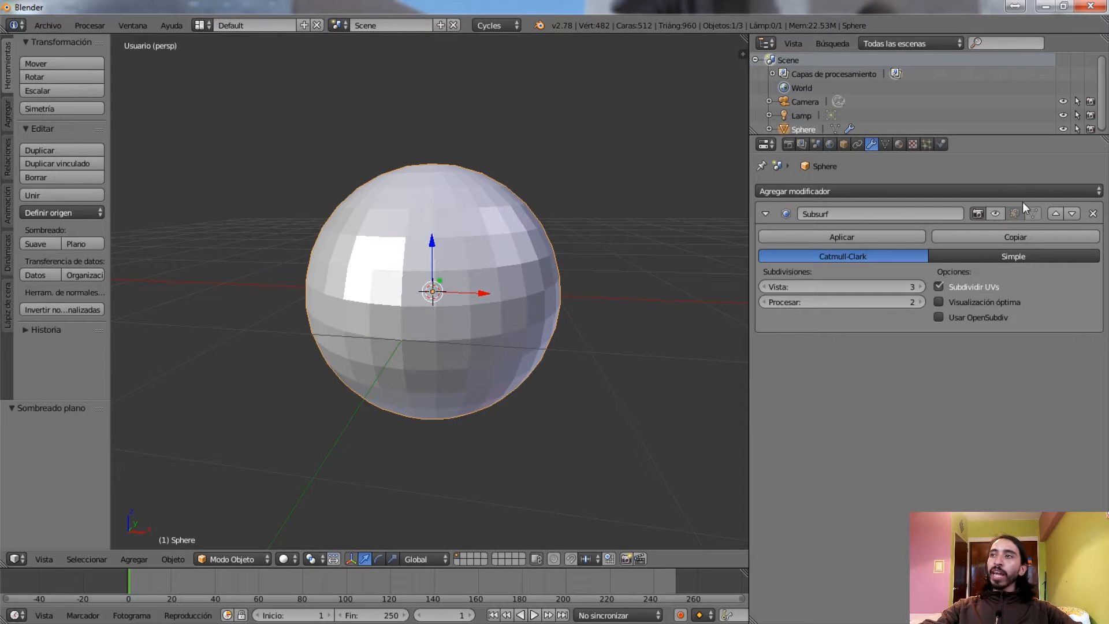
click(995, 213)
click(1014, 213)
key(x)
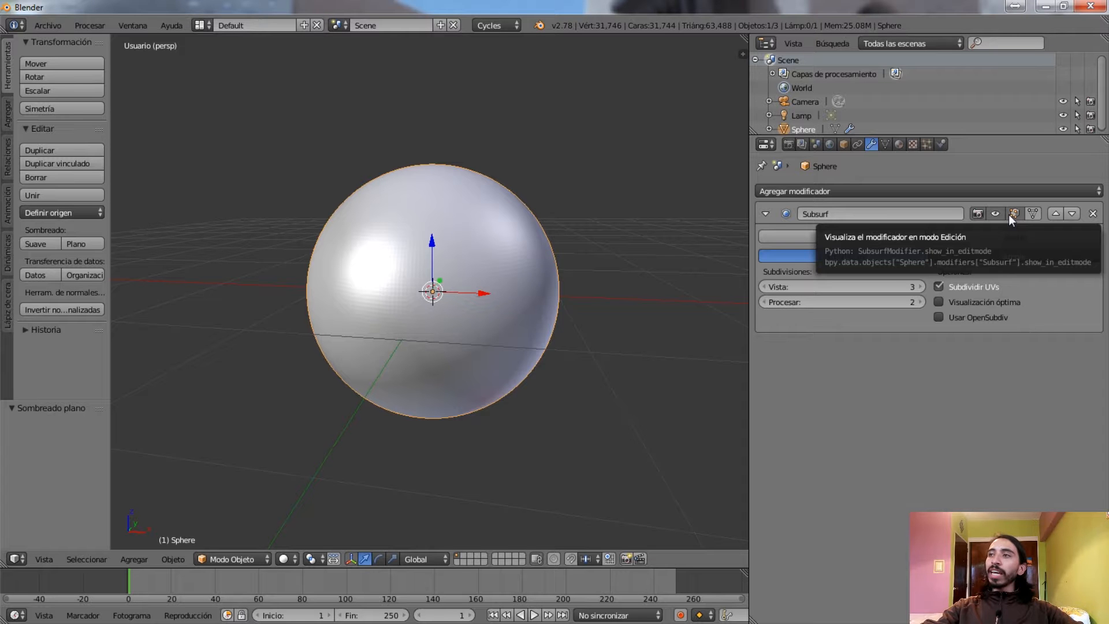
Enter Edit Mode on the sphere and select a single vertex on its side, framed in view
scroll(563, 289, up, 4)
key(Tab)
middle_drag(550, 331, 495, 306)
scroll(495, 306, down, 5)
right_click(438, 325)
key(KP_Decimal)
scroll(392, 313, down, 2)
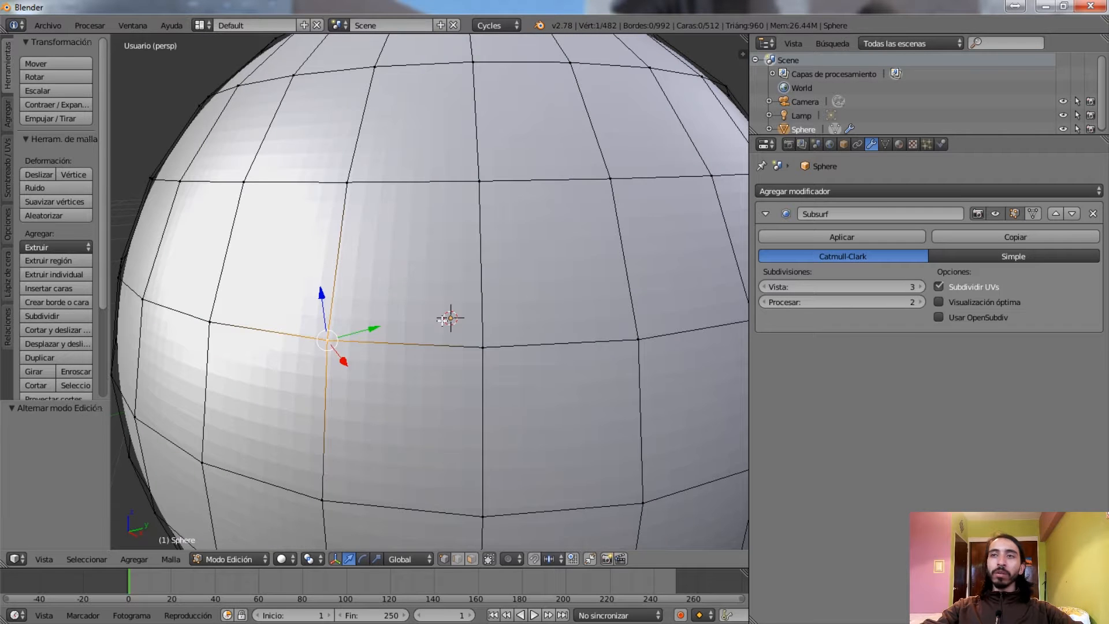
Toggle the Subsurf modifier's Edit Mode display off and on to compare the raw and smoothed mesh
click(1014, 213)
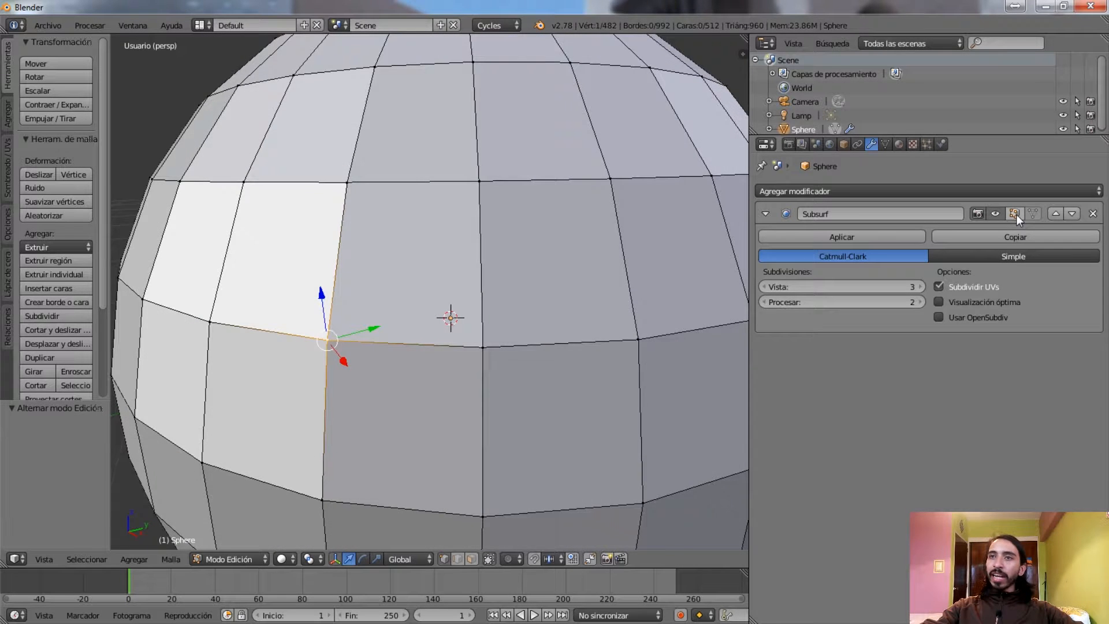
click(1016, 213)
click(1015, 210)
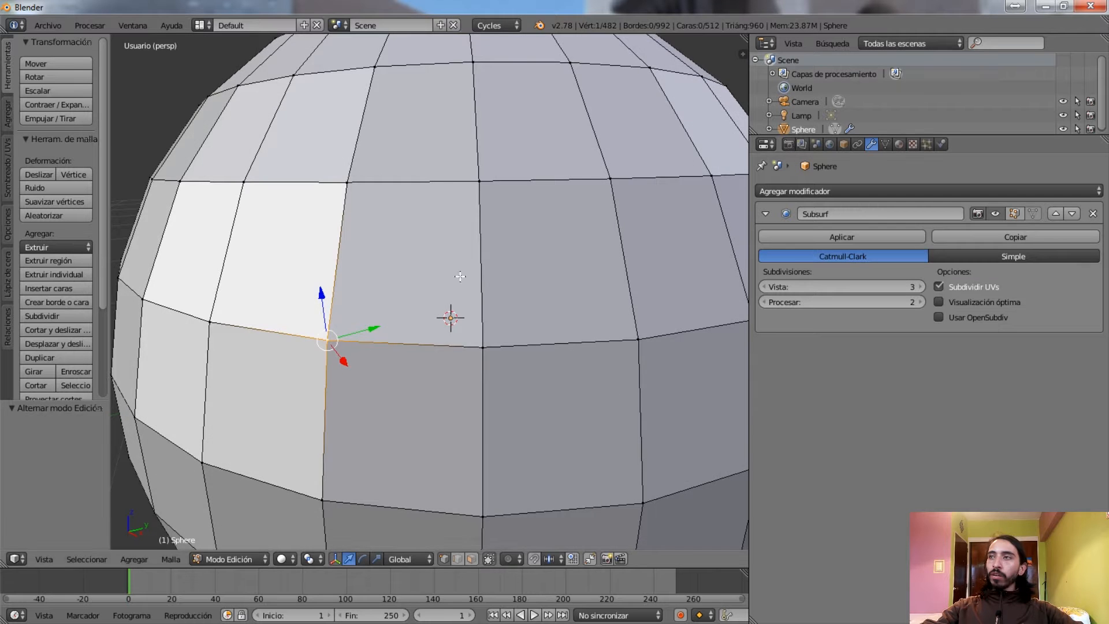
scroll(489, 277, down, 6)
middle_drag(491, 282, 465, 310)
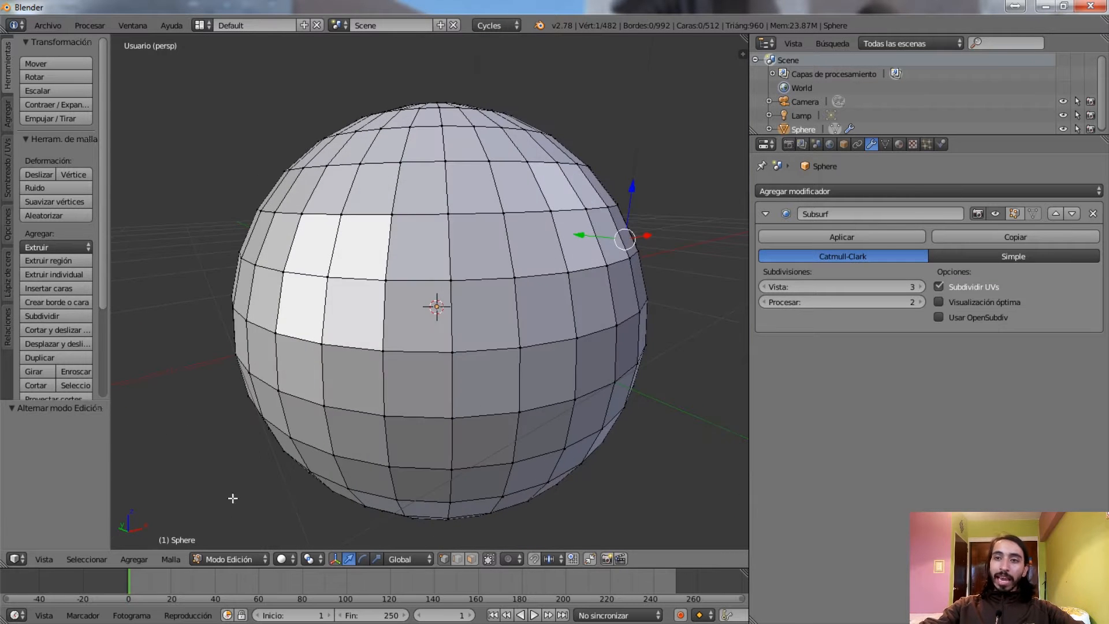
click(1016, 215)
Try pulling the selected vertex out of the sphere while the Subsurf effect is displayed in Edit Mode
middle_drag(612, 287, 512, 242)
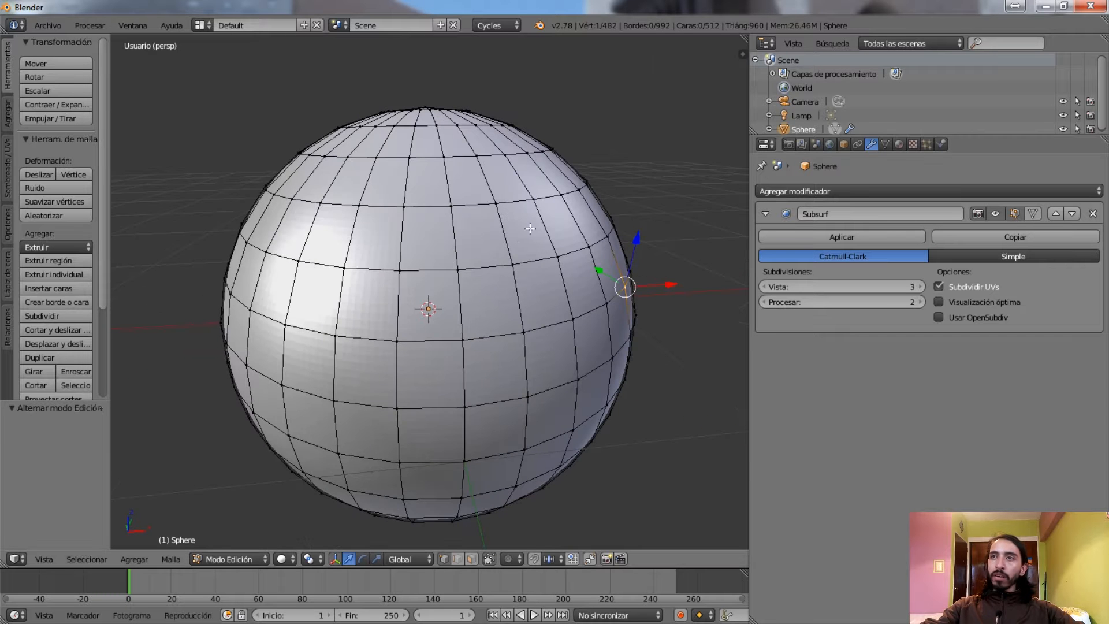
middle_drag(423, 286, 457, 272)
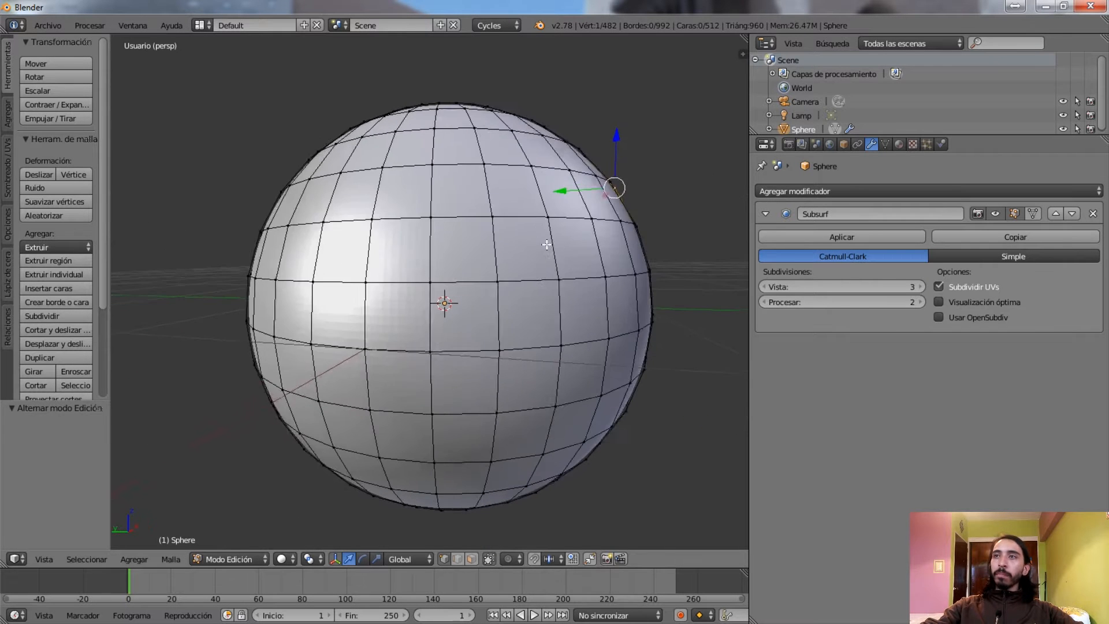
key(g)
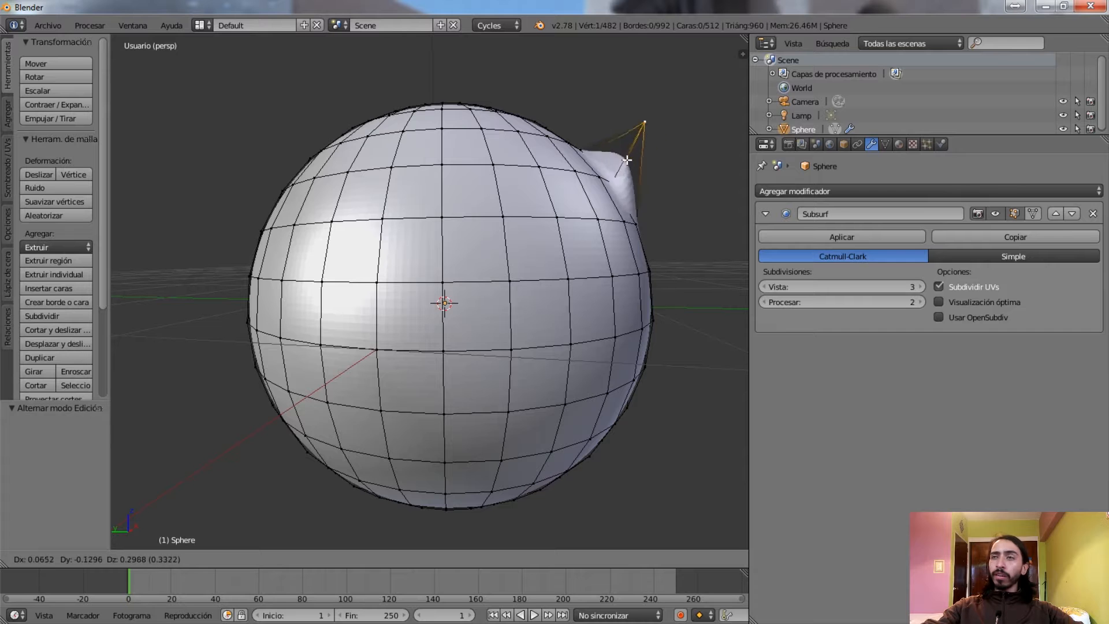
key(Escape)
middle_drag(647, 228, 450, 224)
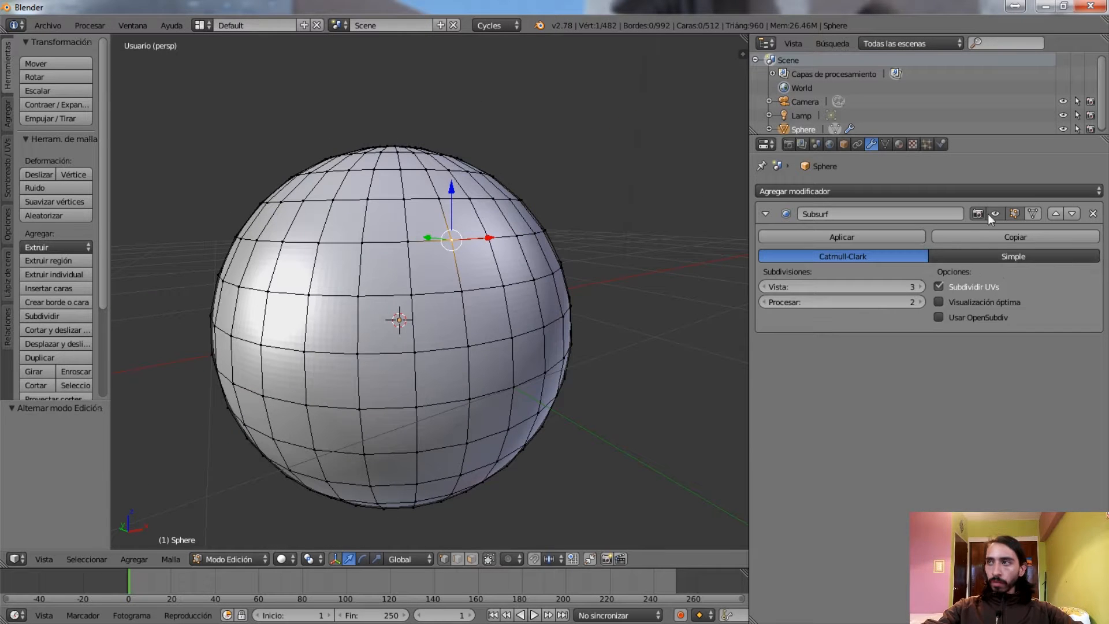
Switch the Subsurf modifier's on-cage display on and off again to compare the edit wires
click(1035, 214)
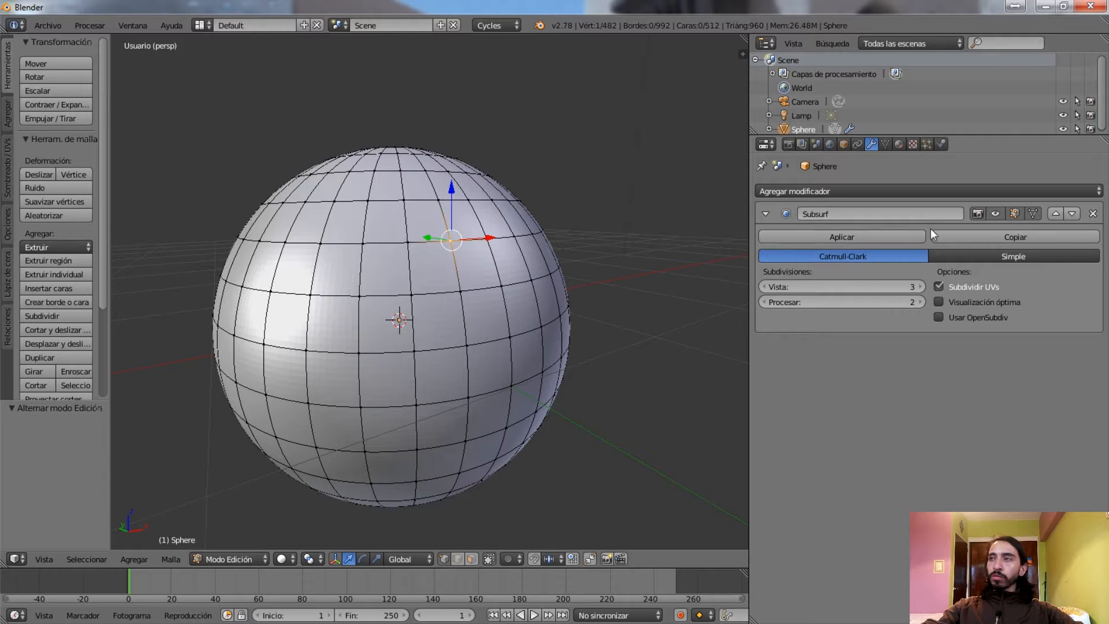
click(1035, 214)
middle_drag(398, 264, 384, 289)
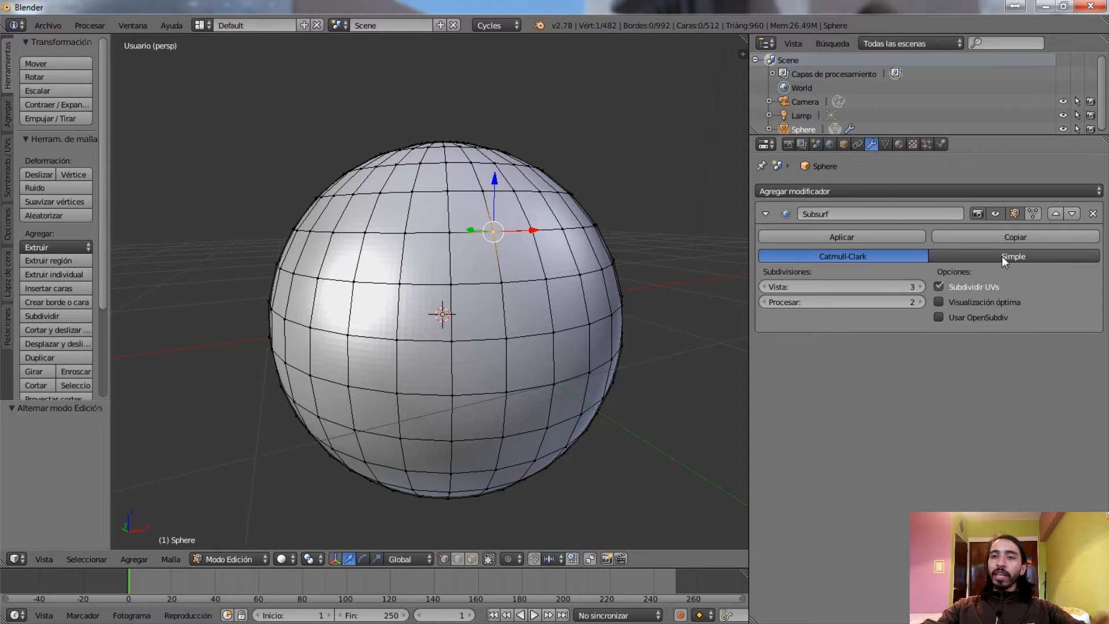
Enable the Subsurf modifier's on-cage display and try pulling an upper vertex out of the sphere
scroll(359, 200, up, 3)
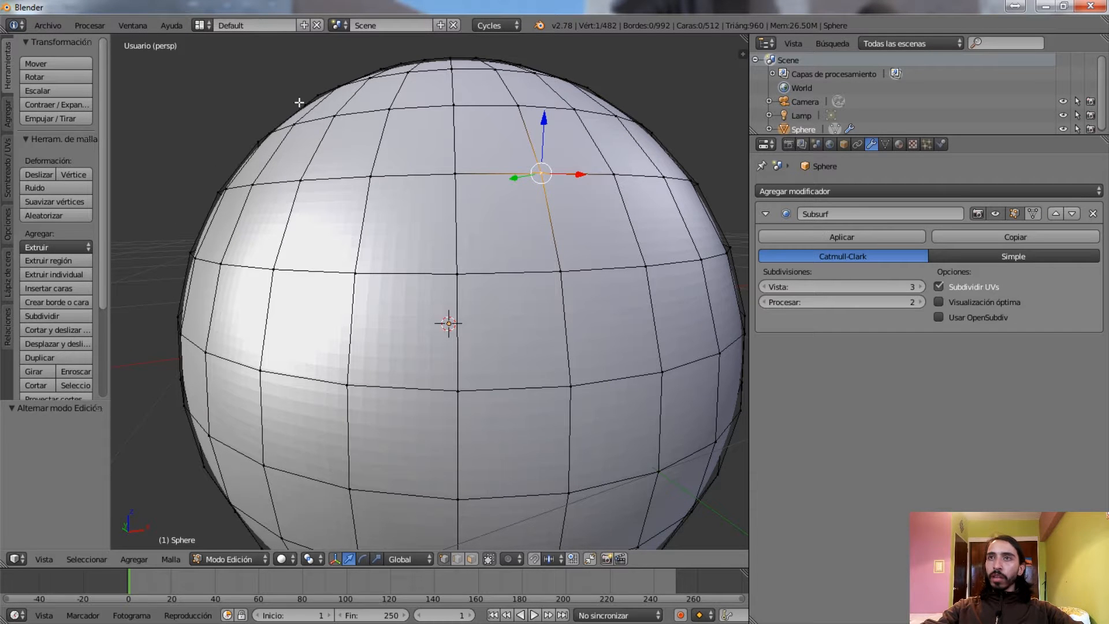
click(1031, 215)
right_click(378, 175)
middle_drag(394, 174, 506, 174)
key(g)
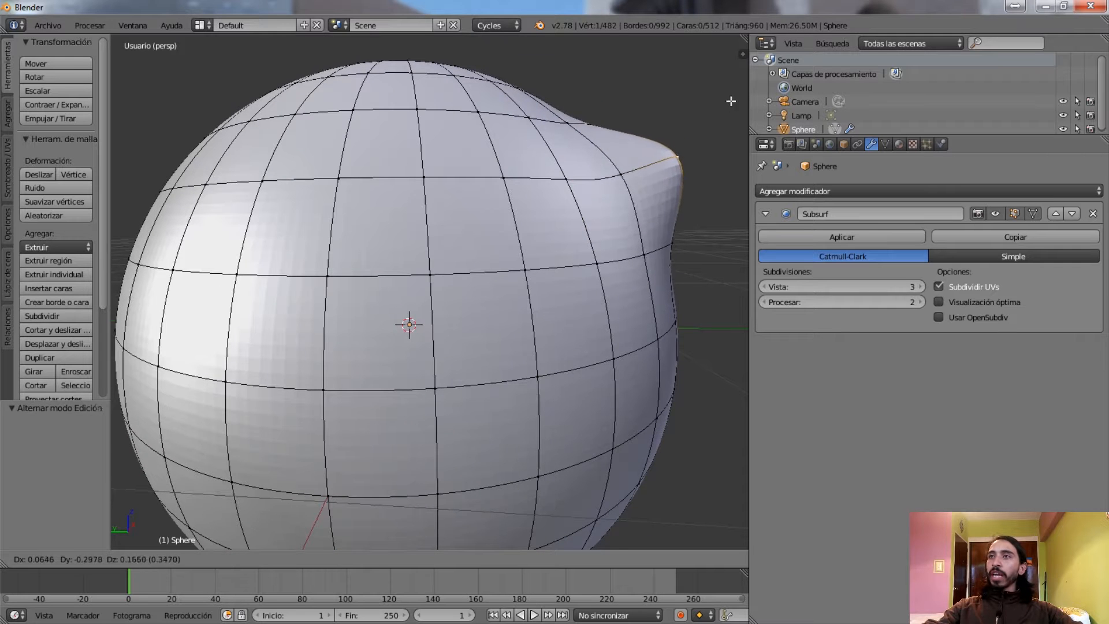
right_click(601, 186)
Disable the on-cage display and try moving another upper vertex of the sphere for comparison
middle_drag(601, 186, 531, 209)
click(1027, 213)
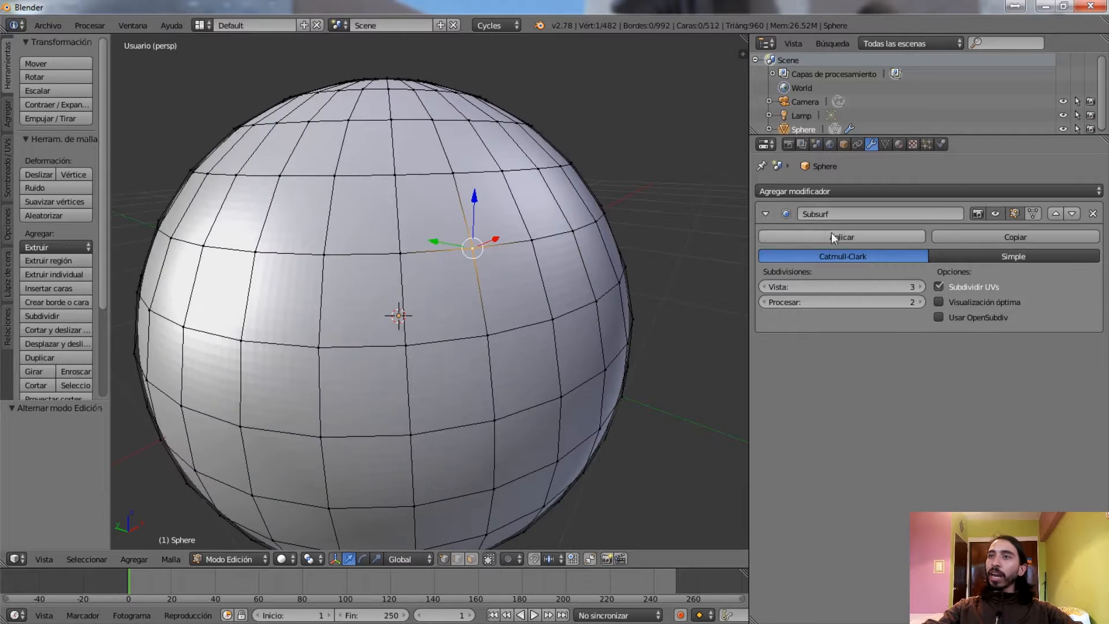
middle_drag(508, 323, 554, 323)
right_click(277, 196)
key(g)
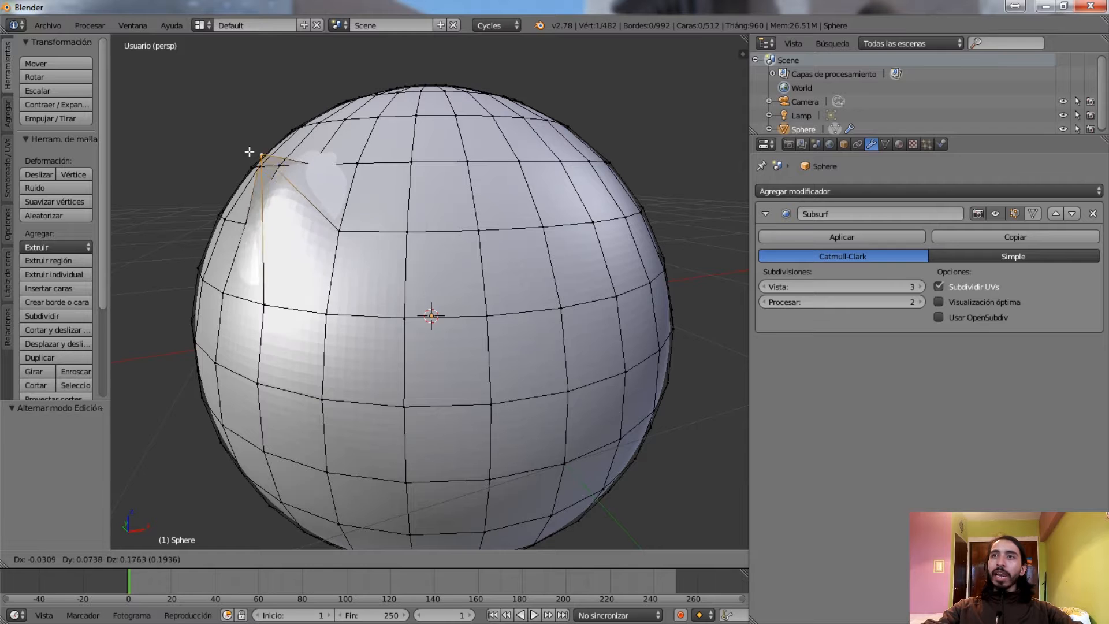
key(Escape)
Enable the Subsurf modifier's on-cage display and try moving a vertex on the sphere's front upward
click(1034, 213)
shift+middle_drag(553, 235, 513, 233)
right_click(516, 220)
scroll(523, 243, up, 2)
middle_drag(584, 245, 546, 272)
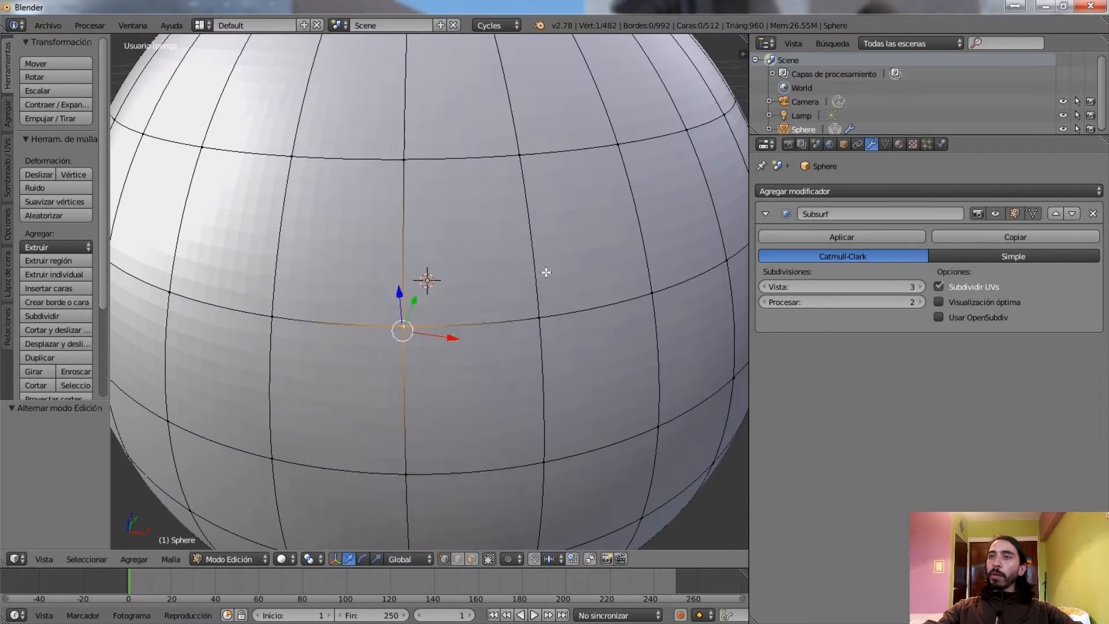
key(g)
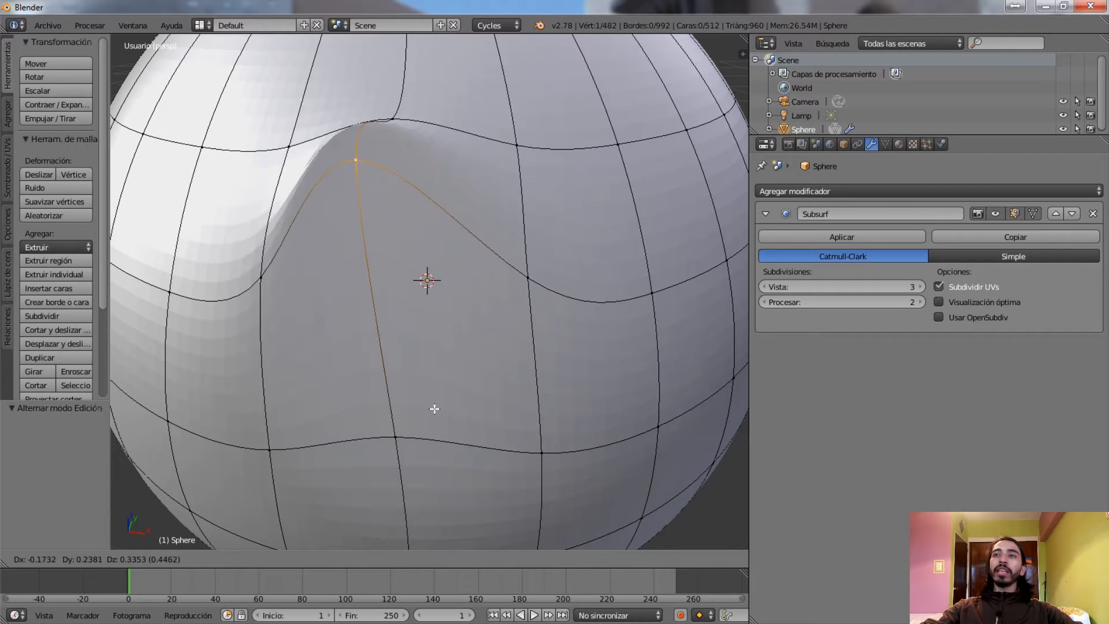
key(Escape)
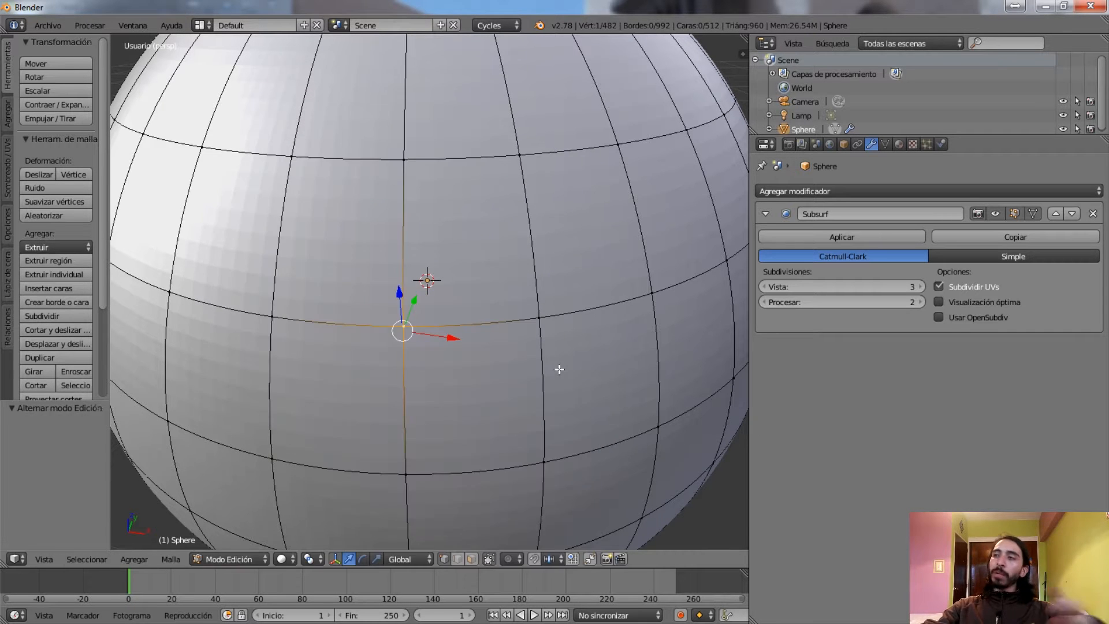
Return the sphere to Object Mode and inspect its smoothed surface with the Subsurf settings expanded
scroll(672, 294, down, 5)
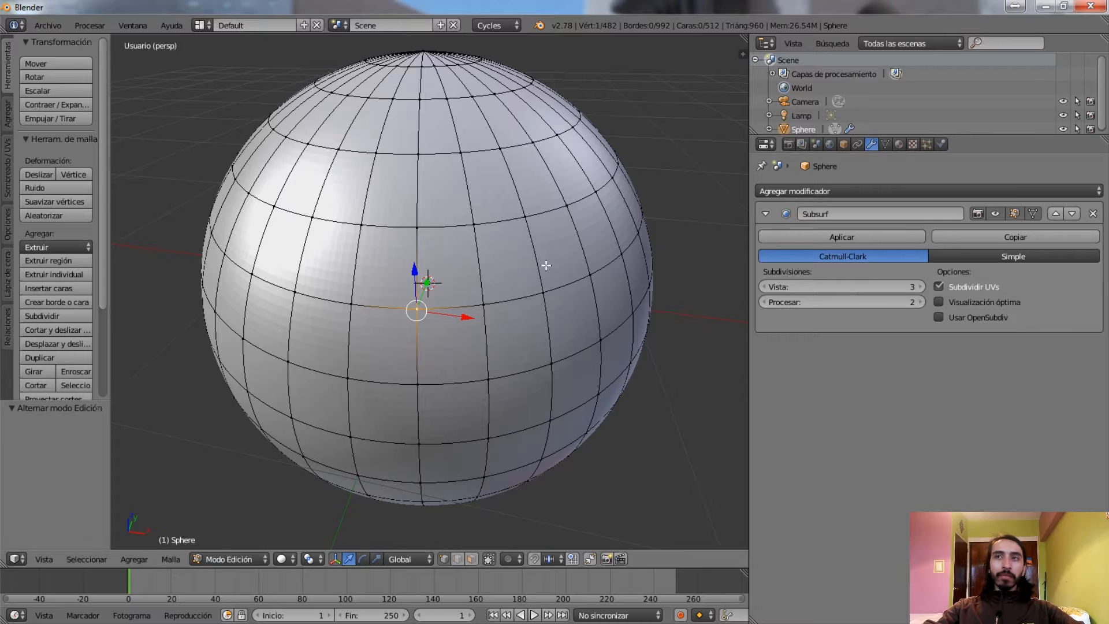
key(Tab)
click(764, 214)
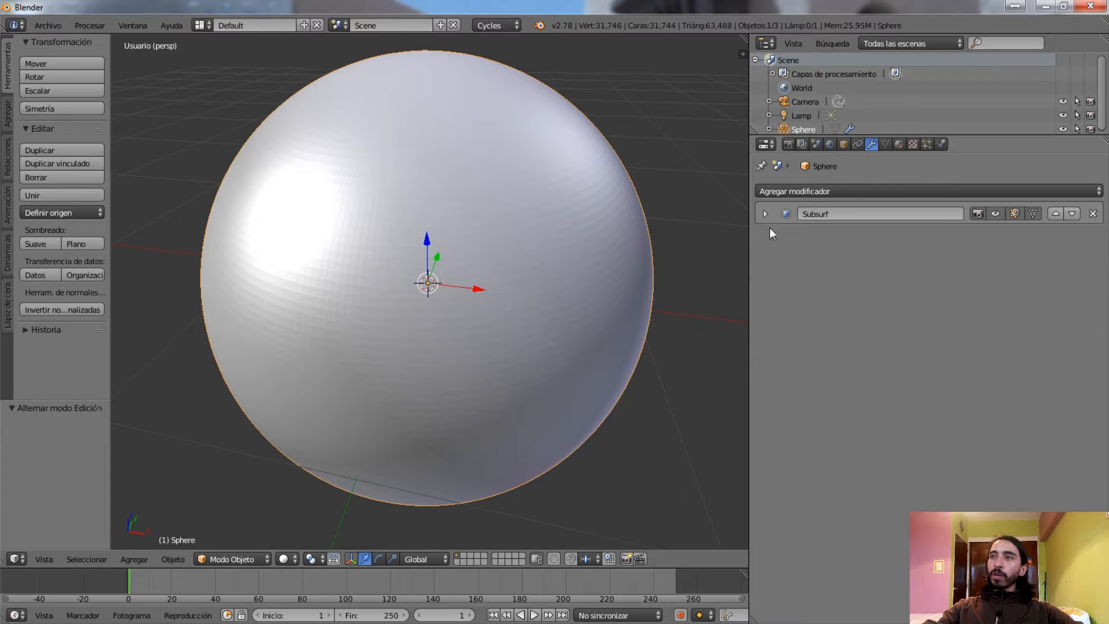
click(765, 213)
middle_drag(446, 260, 495, 254)
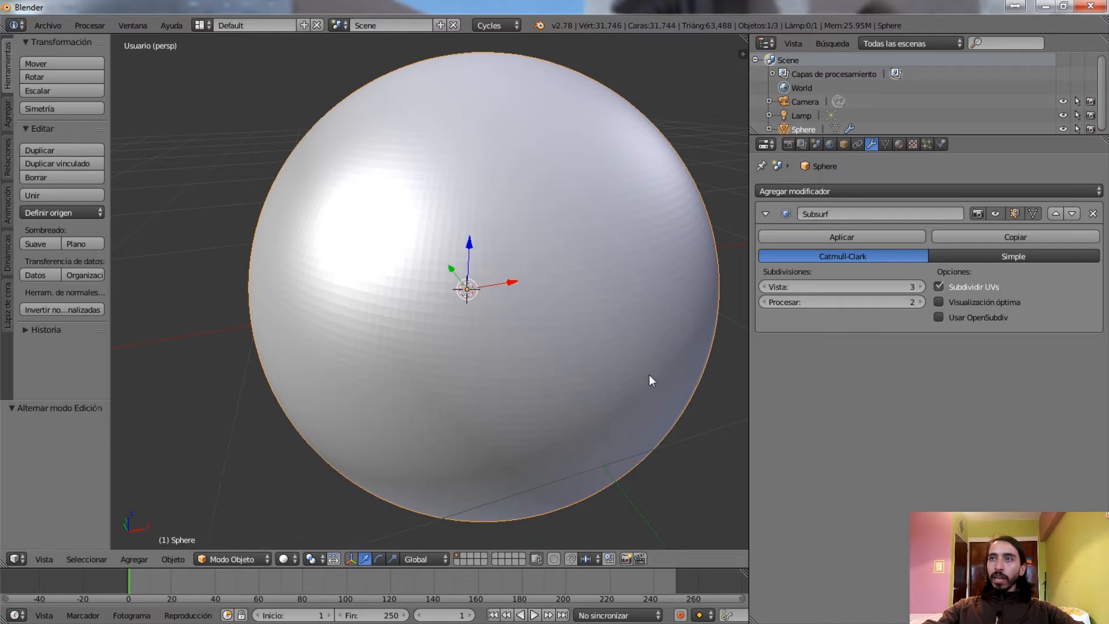
middle_drag(675, 365, 542, 382)
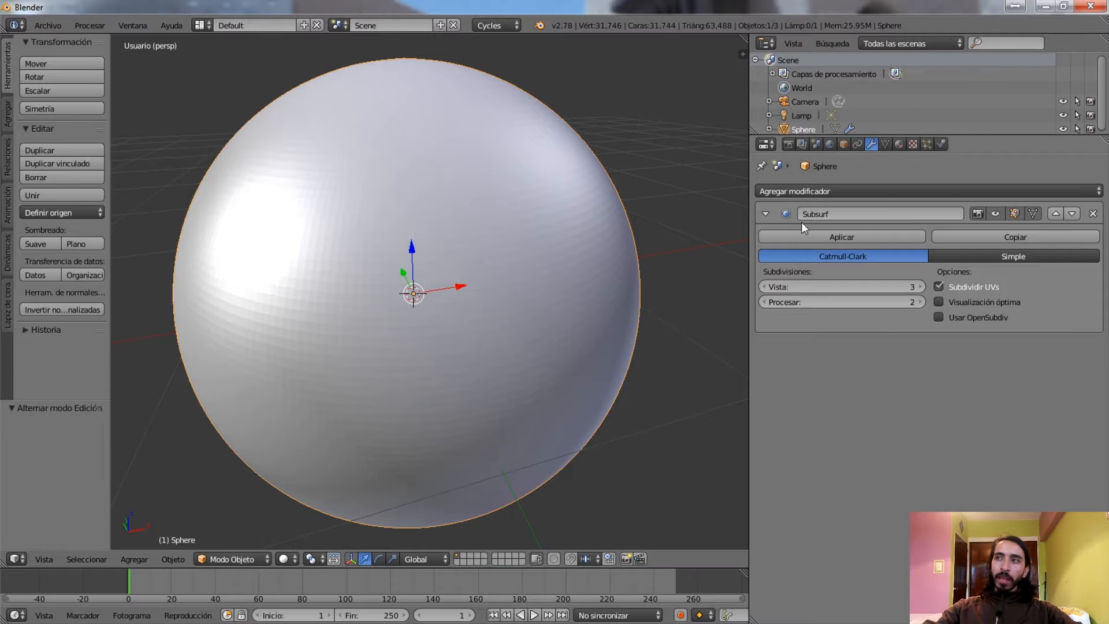
key(Tab)
key(Tab)
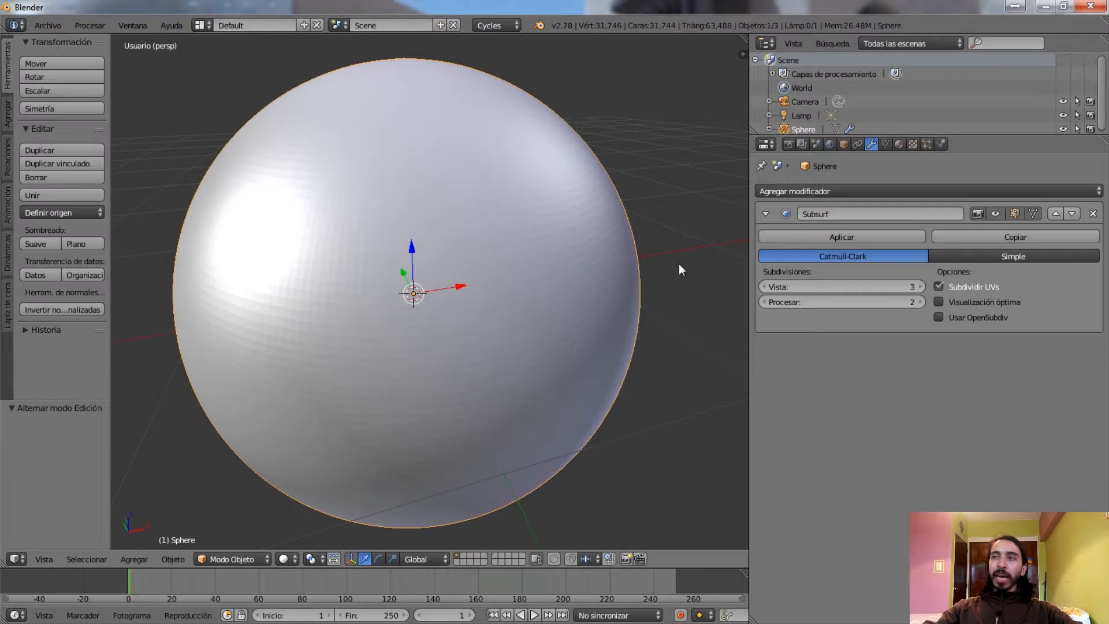
Apply the sphere's Subsurf modifier and inspect the dense mesh in Edit Mode
click(803, 237)
key(Tab)
middle_drag(386, 281, 510, 207)
scroll(509, 207, down, 2)
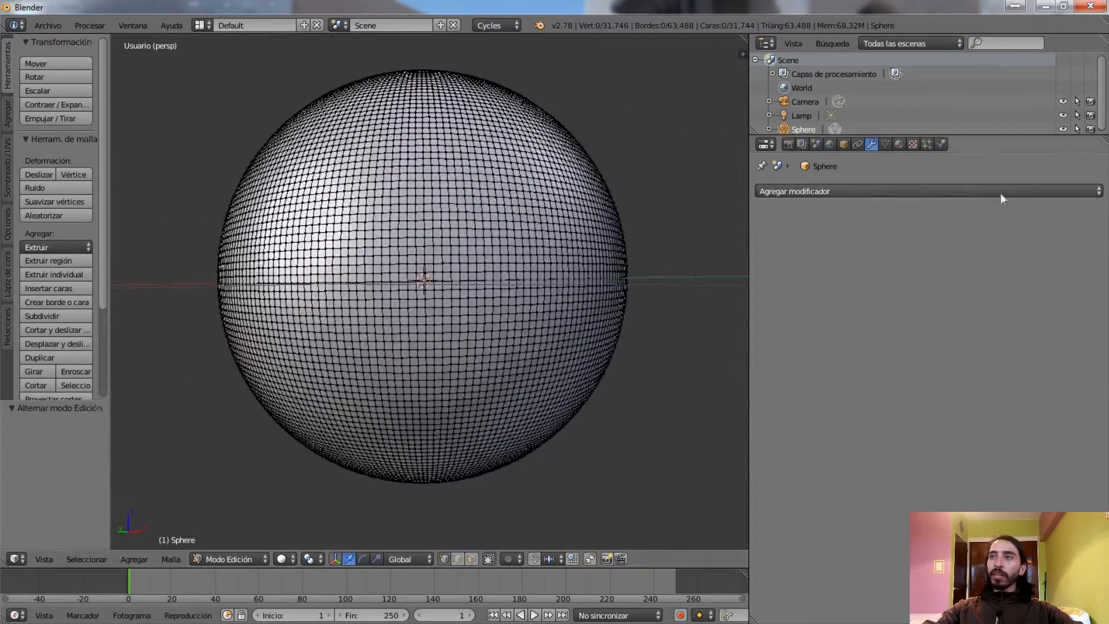
middle_drag(647, 238, 611, 268)
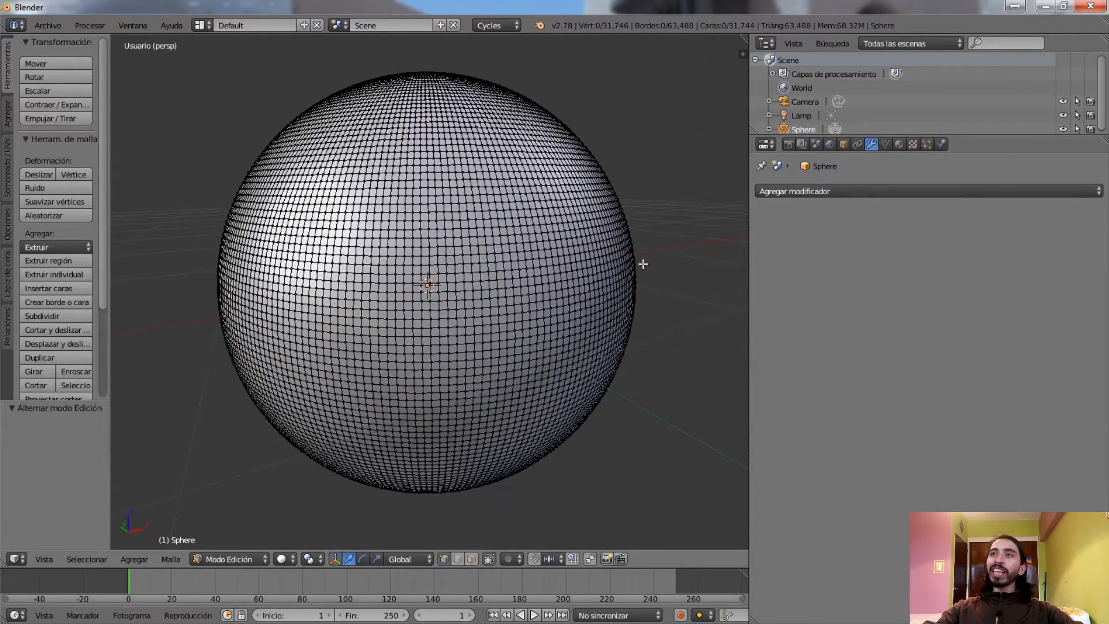
scroll(324, 139, up, 4)
scroll(653, 354, down, 4)
scroll(572, 299, up, 2)
scroll(572, 297, down, 2)
key(Tab)
key(Tab)
Undo the Subsurf application, add a new Subdivision Surface modifier, and return the sphere to Object Mode
key(ctrl+x)
key(ctrl+z)
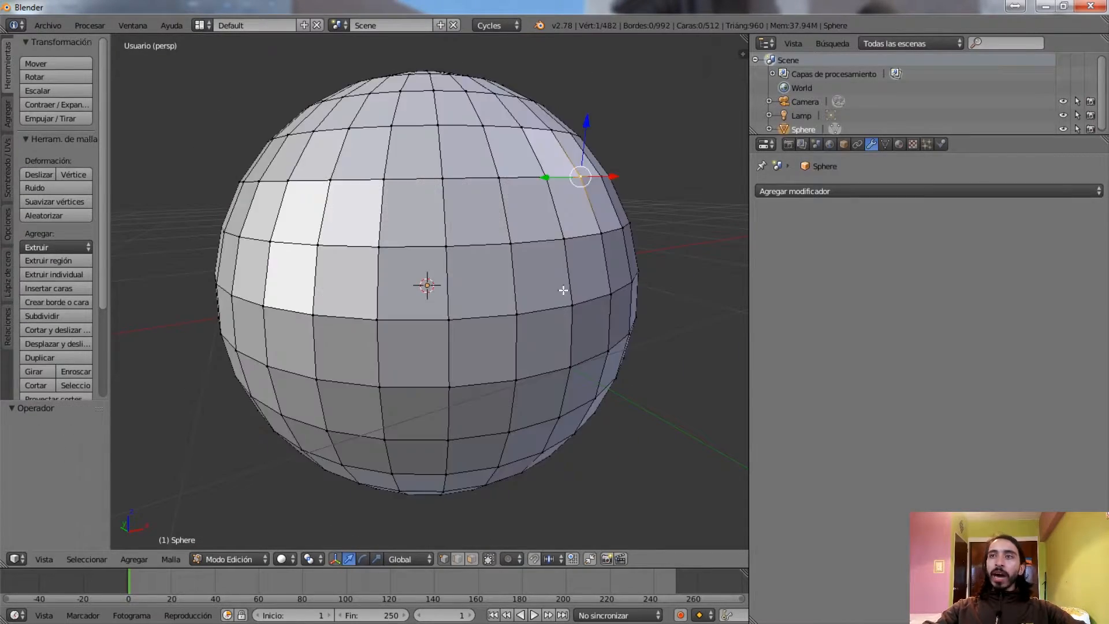
key(ctrl+z)
key(ctrl+z)
click(872, 192)
click(799, 425)
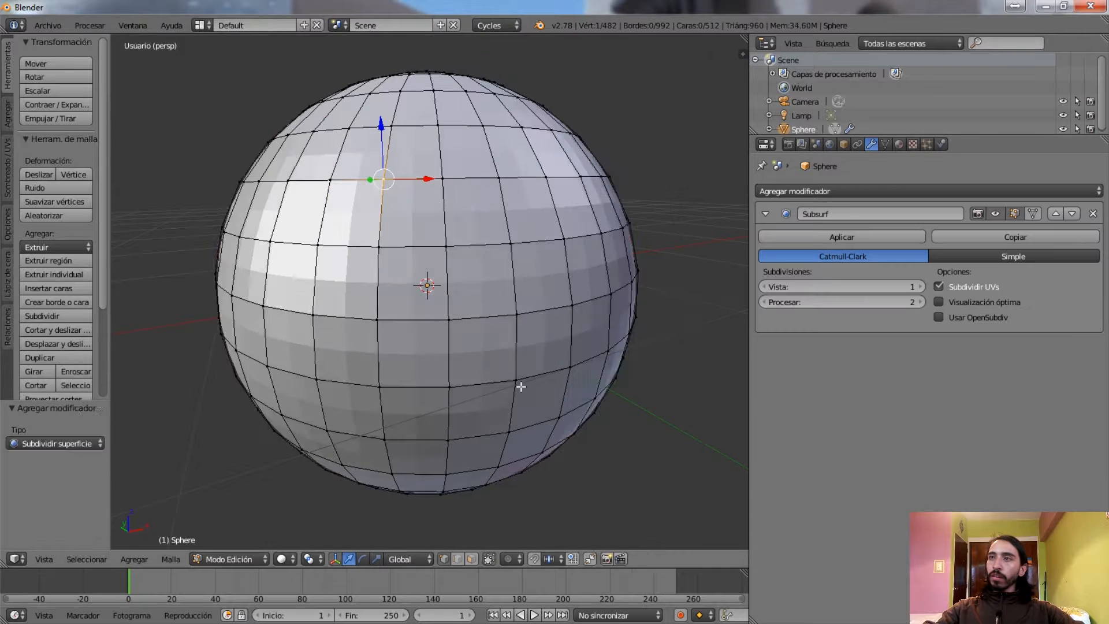
key(Tab)
middle_drag(545, 277, 558, 280)
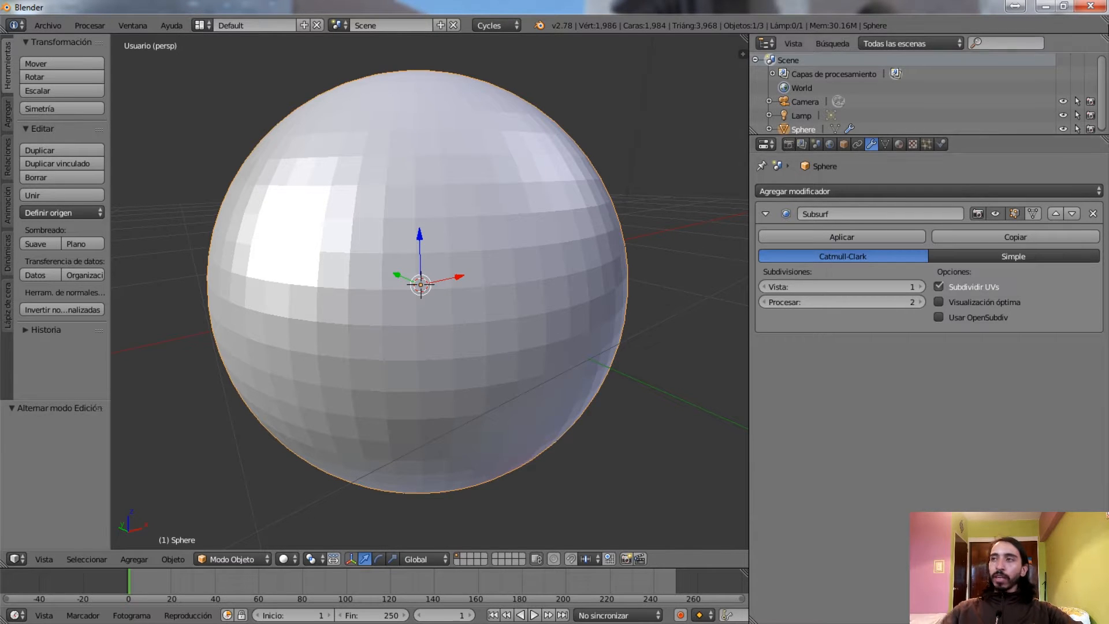
Duplicate the sphere's Subsurf modifier and collapse both modifier panels
click(969, 238)
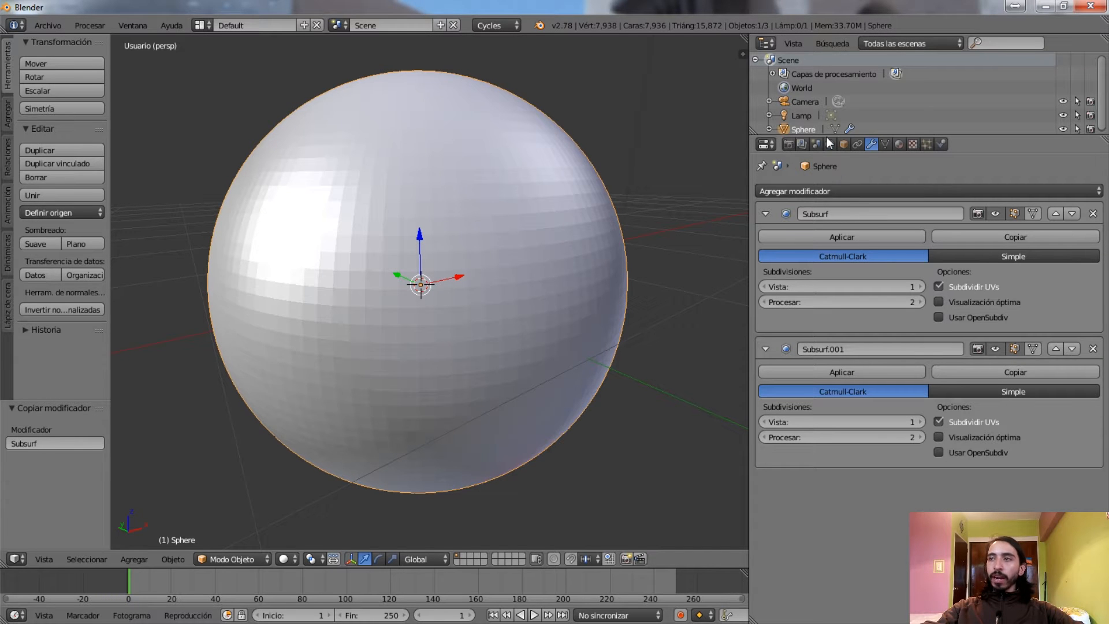
click(765, 213)
click(765, 240)
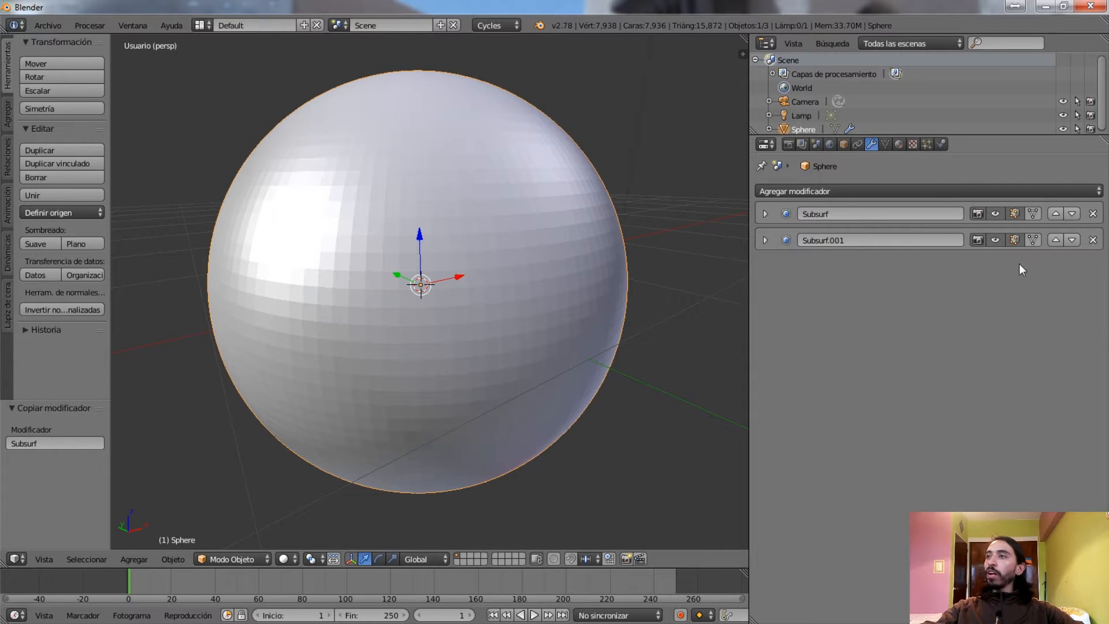
click(765, 240)
click(968, 261)
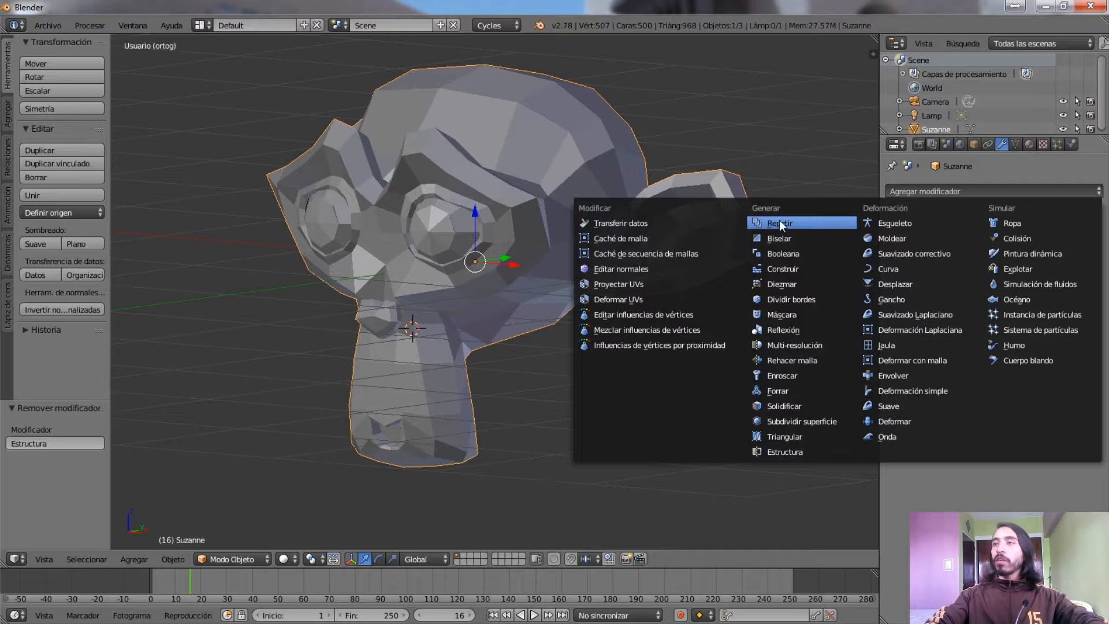
Delete the monkey mesh and add a cube in its place
key(x)
click(496, 182)
key(shift+a)
mouse_move(491, 191)
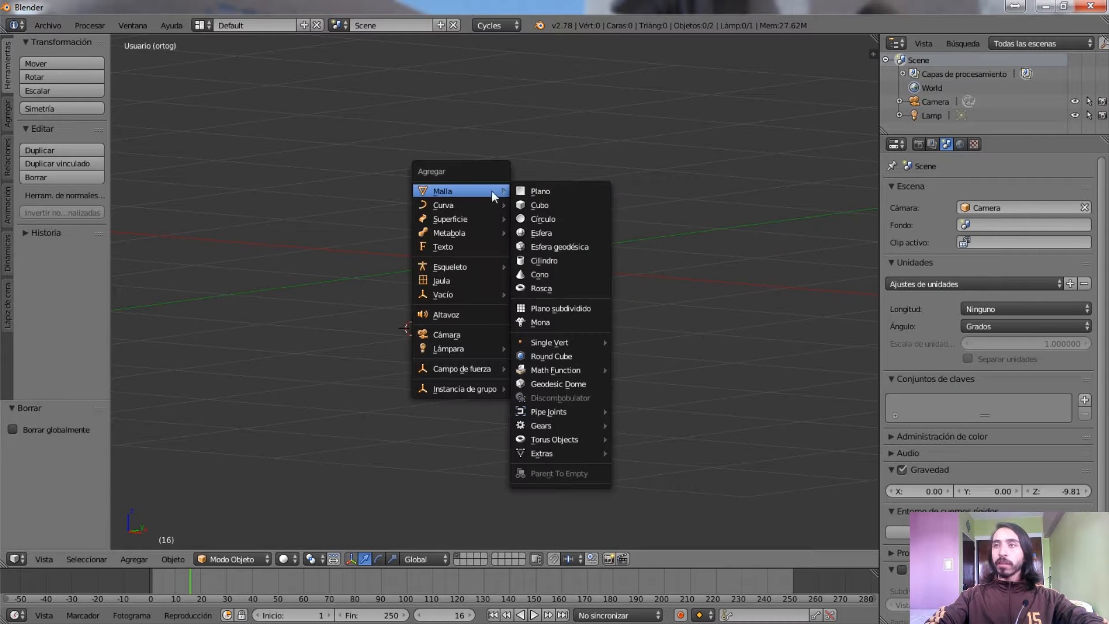
click(561, 204)
scroll(495, 237, down, 3)
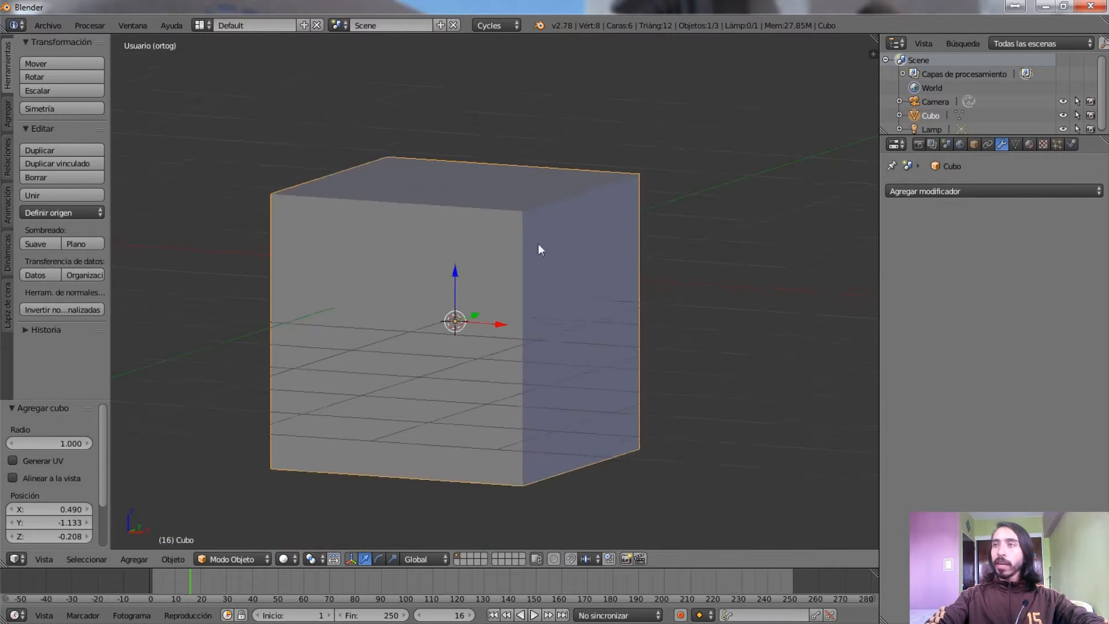
Add an Array (Repetir) modifier to the cube
click(969, 190)
click(807, 224)
scroll(557, 255, down, 3)
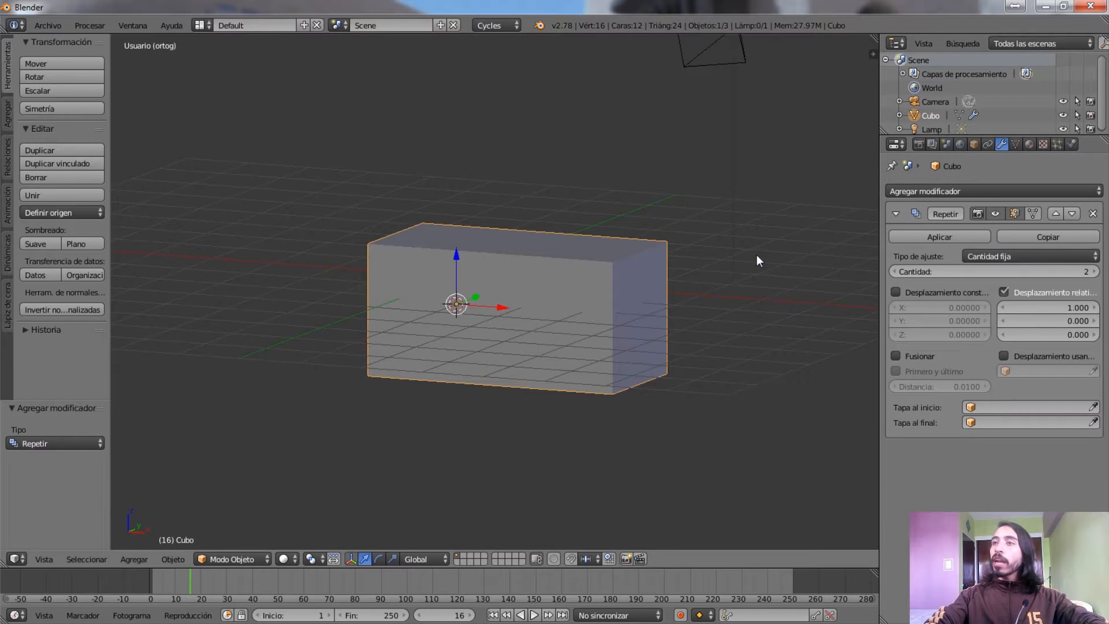
scroll(565, 251, up, 3)
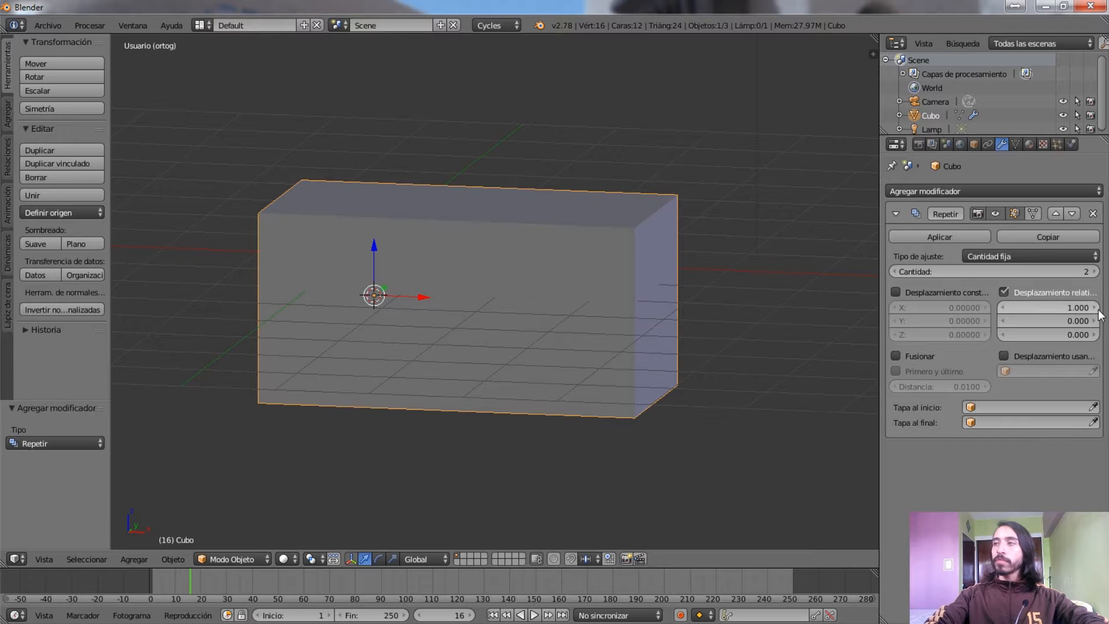
Set the Array modifier's relative X offset to 1.1 to leave a small gap between the cubes
click(1098, 310)
middle_drag(577, 251, 500, 238)
key(ctrl+z)
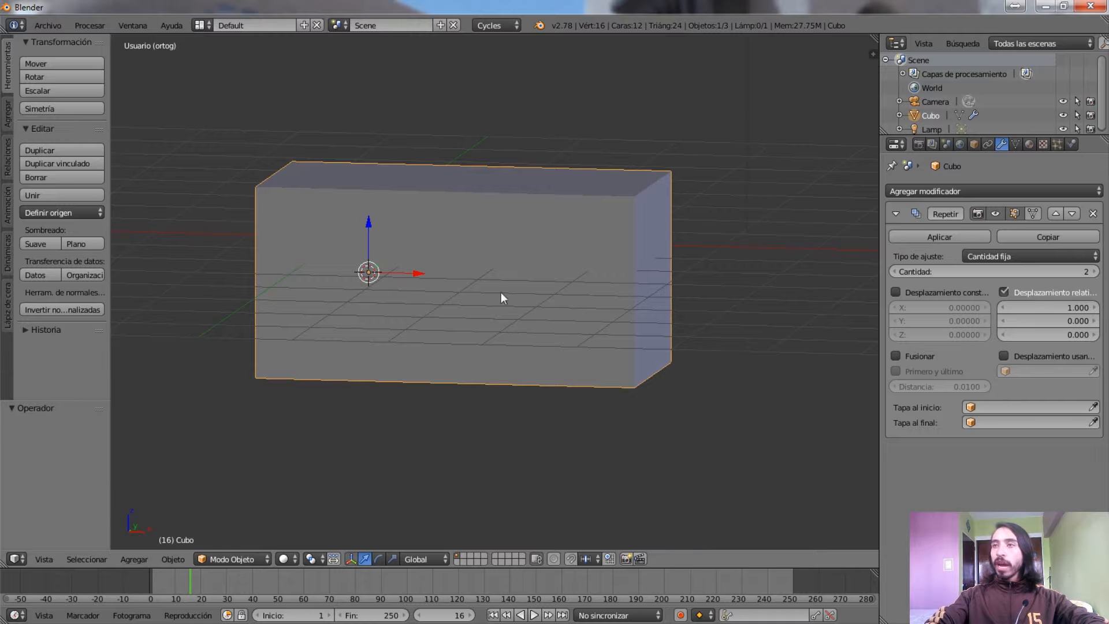
drag(1017, 307, 990, 308)
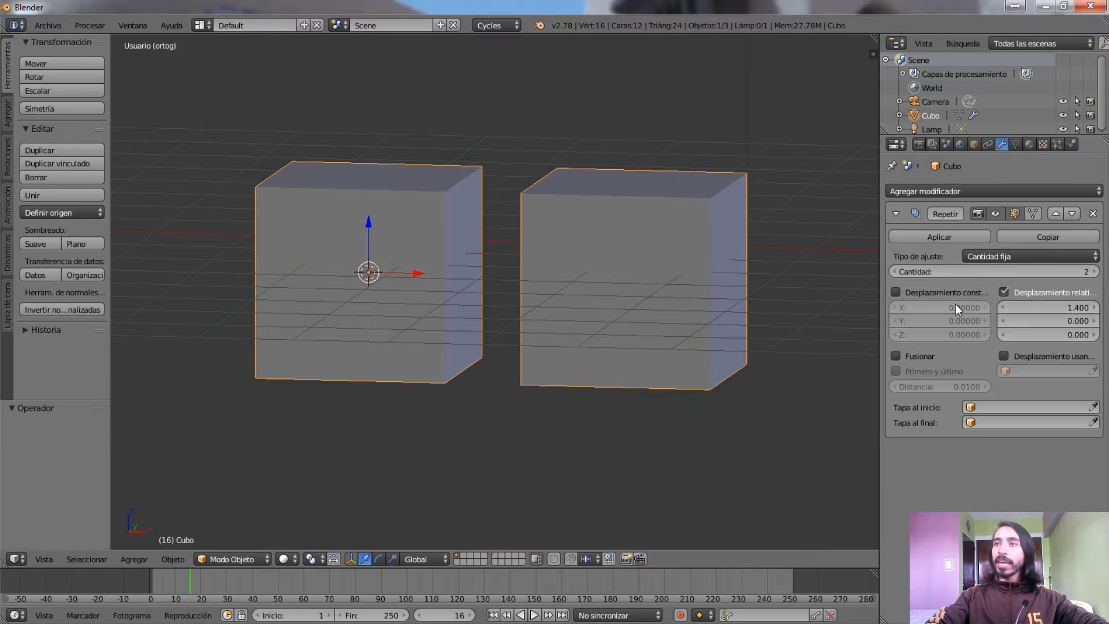
click(1004, 306)
click(1004, 307)
click(1004, 307)
scroll(688, 269, down, 3)
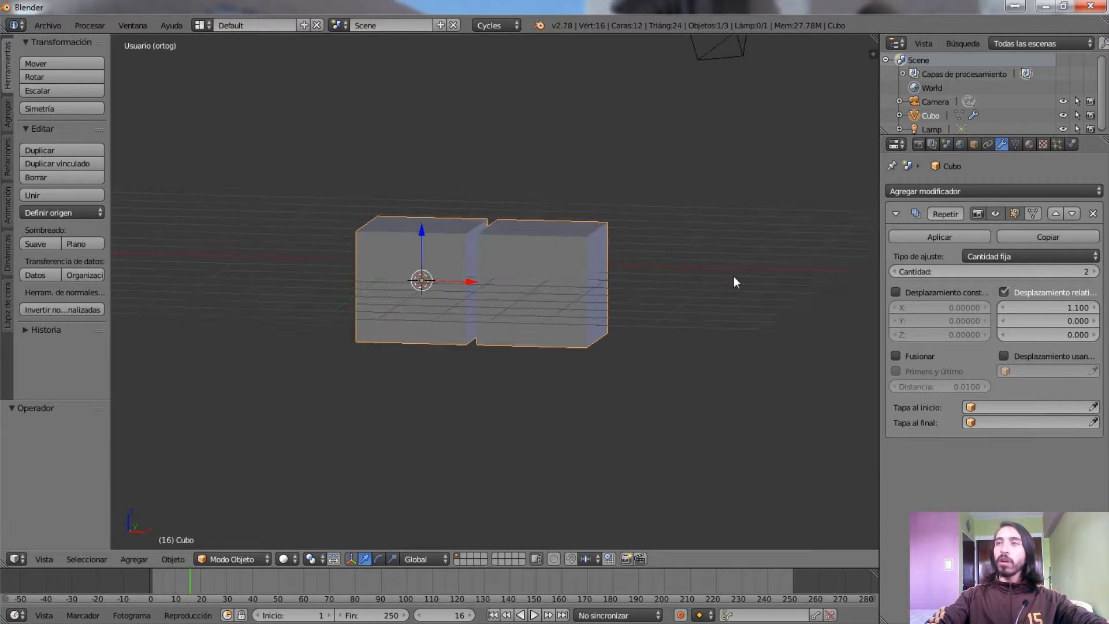
Raise the Array modifier's count to 7 to form a row of cubes
shift+middle_drag(688, 269, 582, 261)
click(1093, 271)
click(1093, 271)
click(1093, 271)
click(1094, 272)
scroll(708, 259, down, 3)
middle_drag(708, 259, 635, 237)
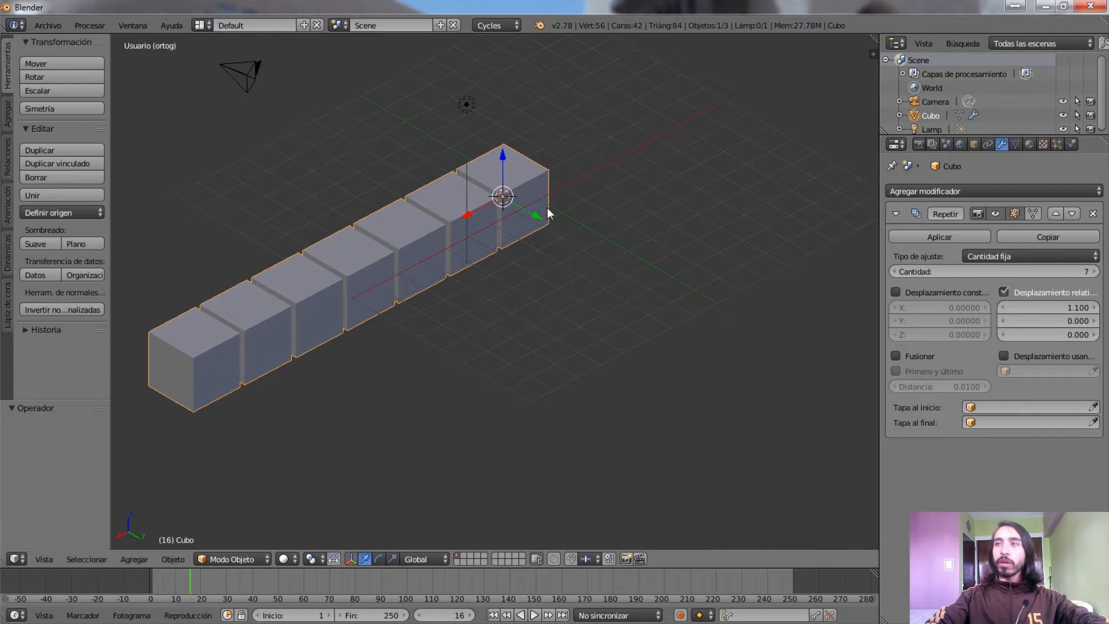
Try a relative Y offset of 0.1 on the array and reset it to 0
click(1077, 321)
text(0.1)
key(Return)
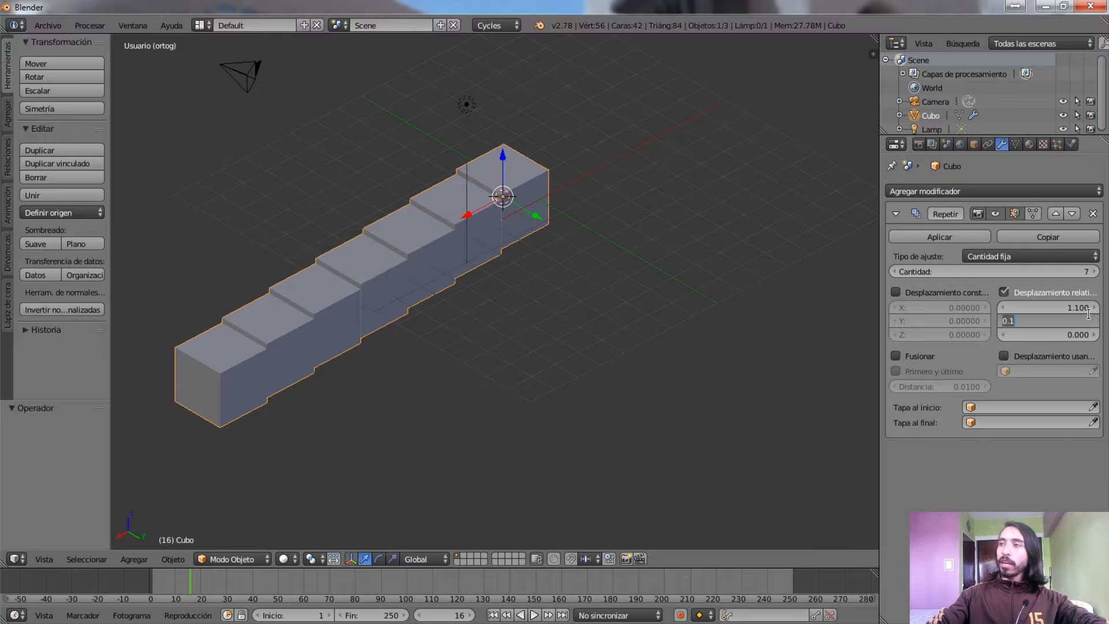
text(0)
key(Return)
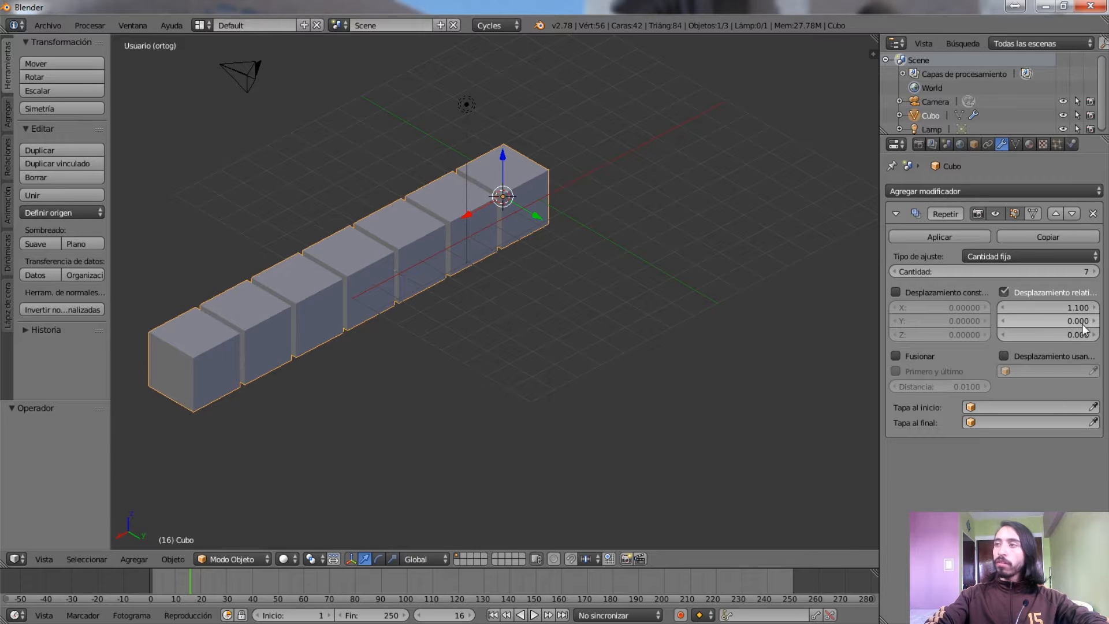
Try a much larger relative Y offset on the row of cubes and undo the change
shift+middle_drag(356, 279, 402, 270)
drag(1097, 321, 1002, 326)
key(ctrl+z)
key(ctrl+z)
key(ctrl+z)
key(ctrl+z)
key(ctrl+z)
key(ctrl+z)
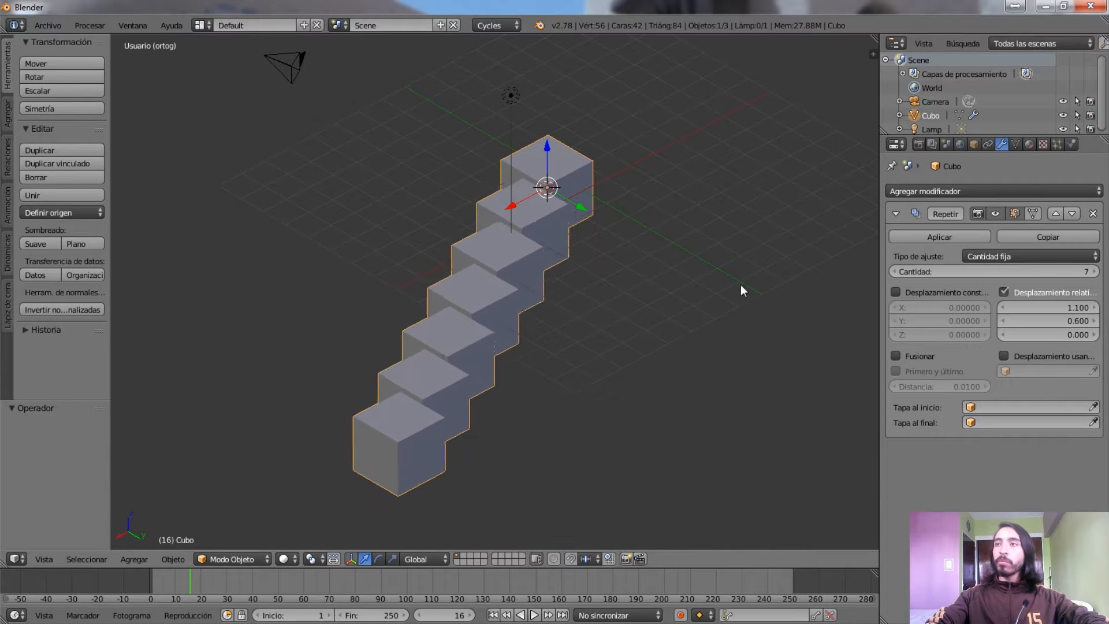
key(ctrl+z)
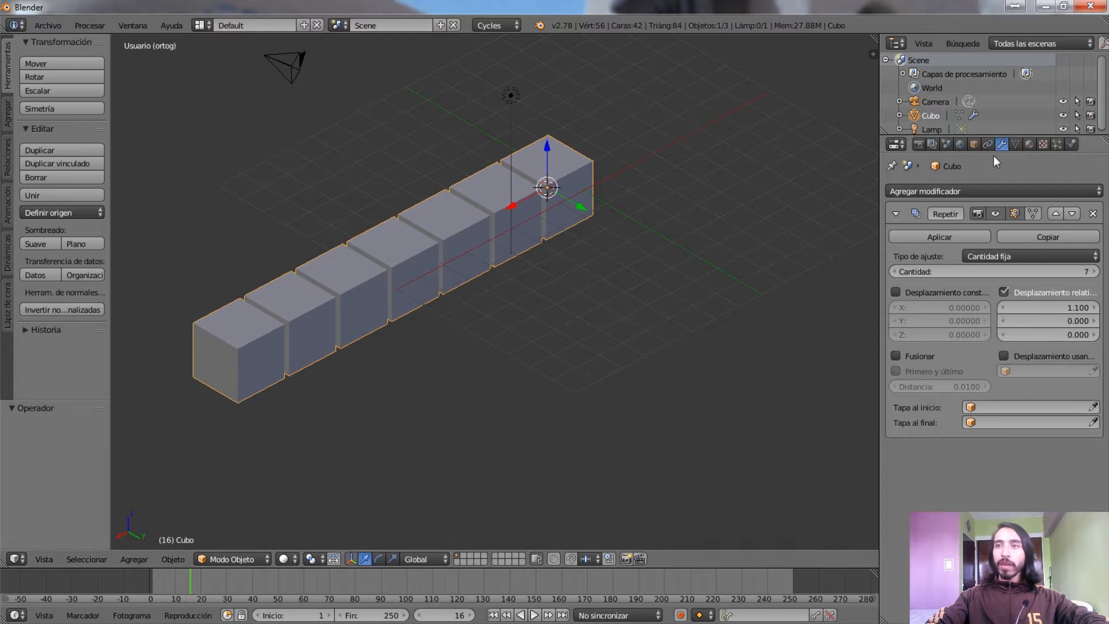
Collapse the first Array modifier and add a second Array modifier to the cube
click(893, 211)
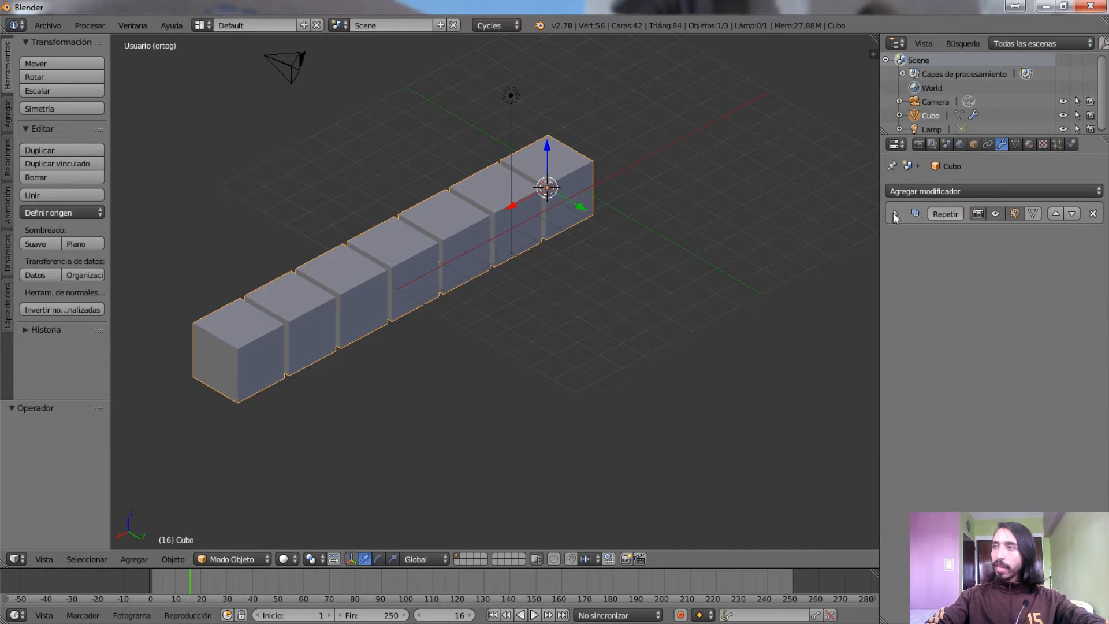
click(979, 191)
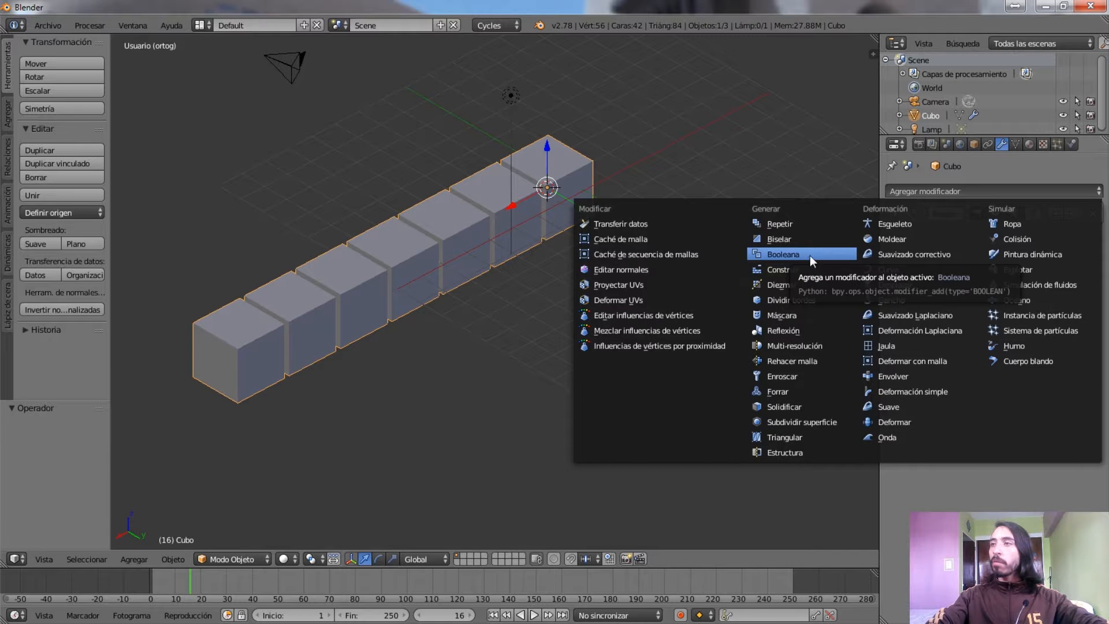
click(812, 223)
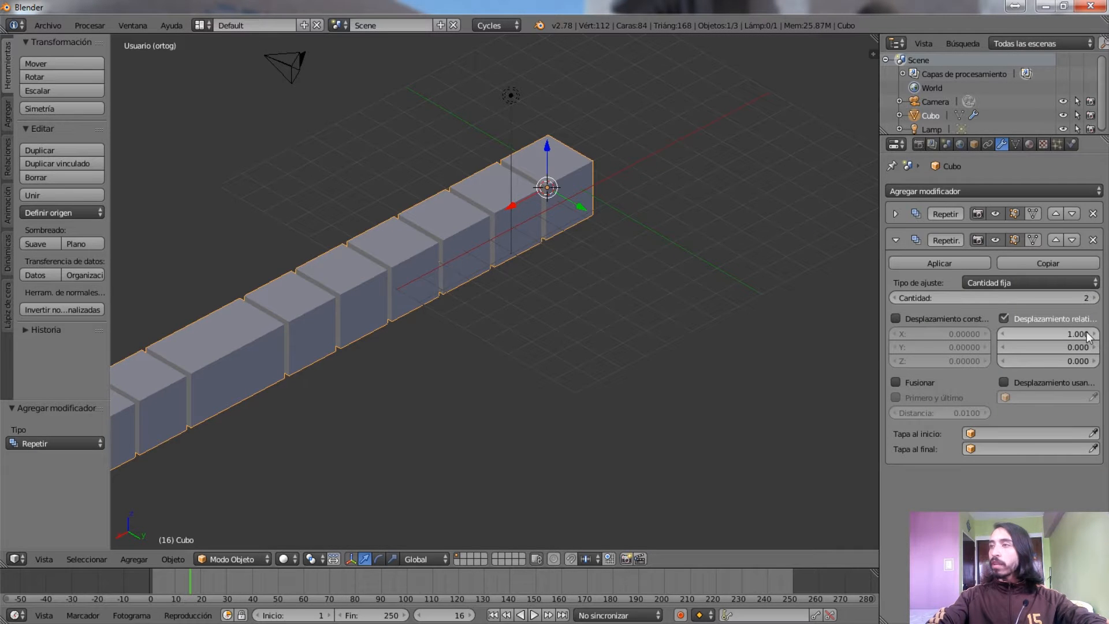
scroll(551, 340, down, 4)
scroll(560, 331, up, 3)
Set the second Array modifier's relative offset to 0 in X and 1.1 in Y
click(1049, 333)
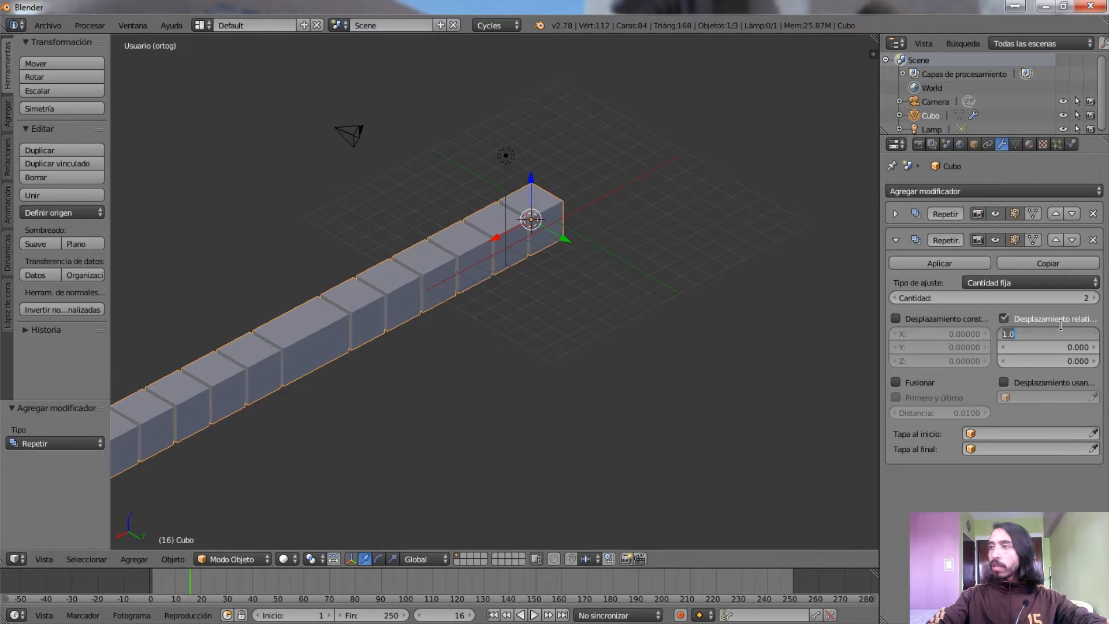
text(0)
key(Return)
click(1055, 347)
text(1..1)
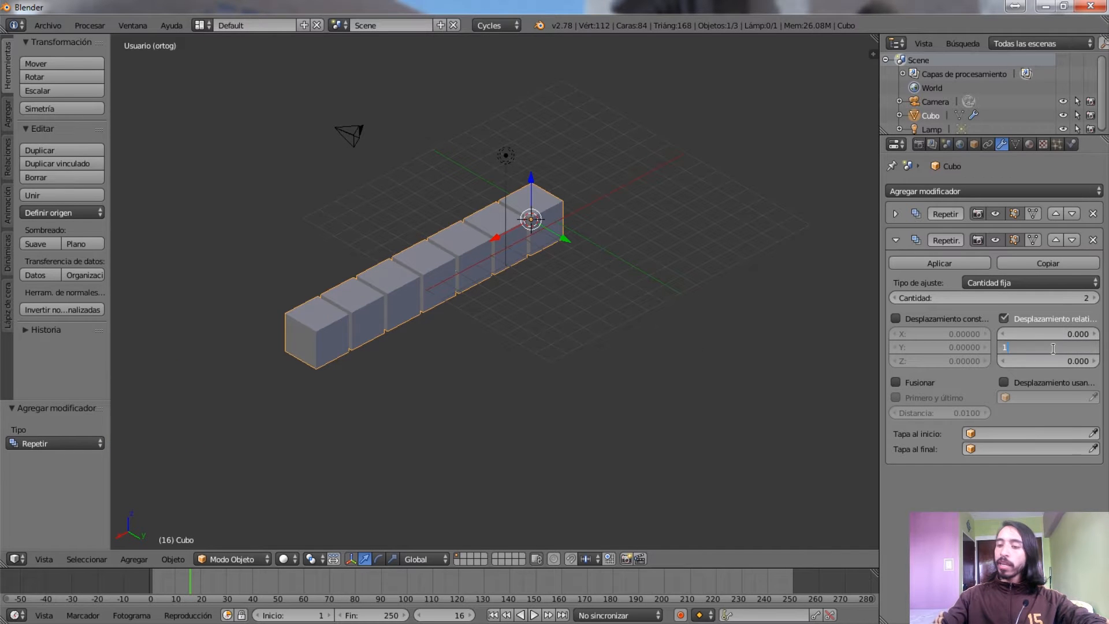
key(Return)
click(1066, 349)
text(1)
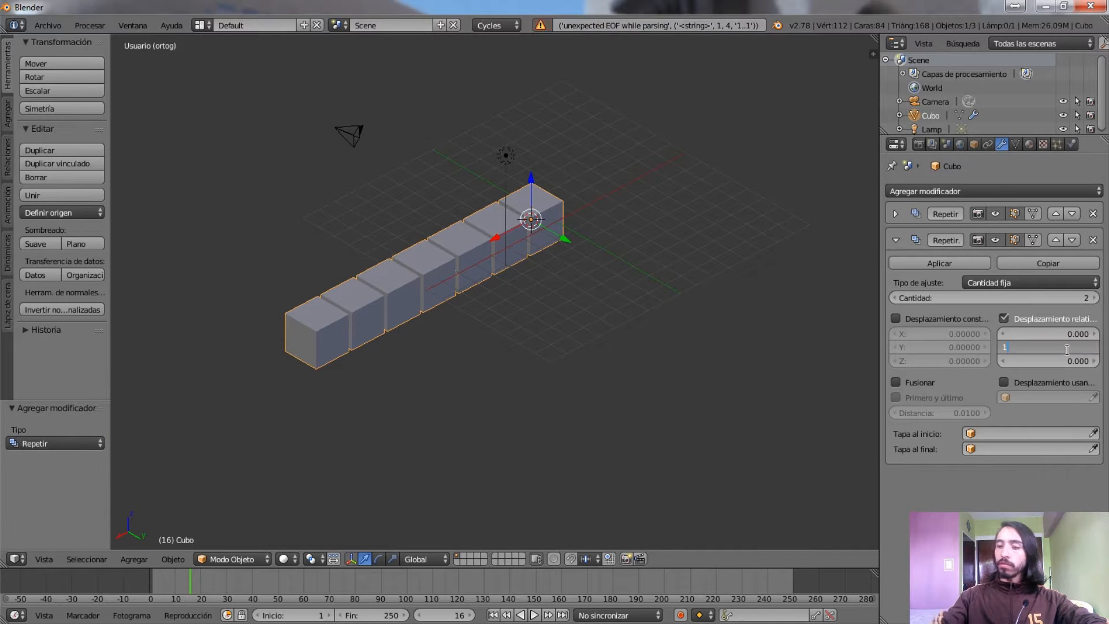
text(.1)
key(Return)
Raise the second Array modifier's count to 7 and inspect the flat grid of cubes
middle_drag(761, 327, 745, 325)
click(1094, 298)
click(1094, 298)
click(1095, 298)
click(1094, 298)
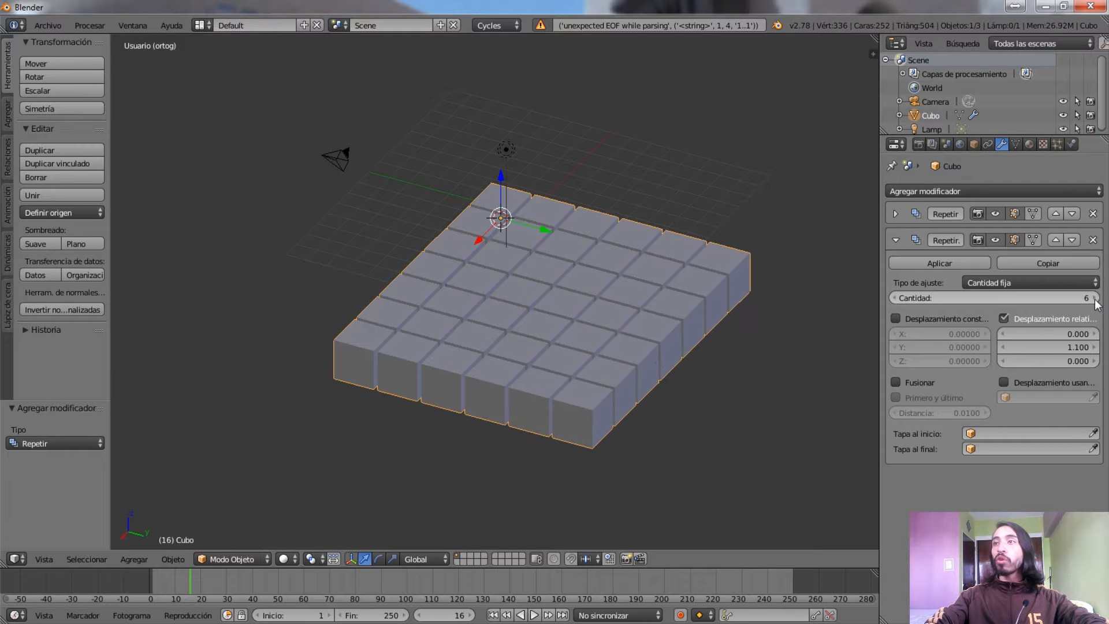
click(1095, 298)
middle_drag(665, 268, 469, 196)
middle_drag(715, 301, 710, 205)
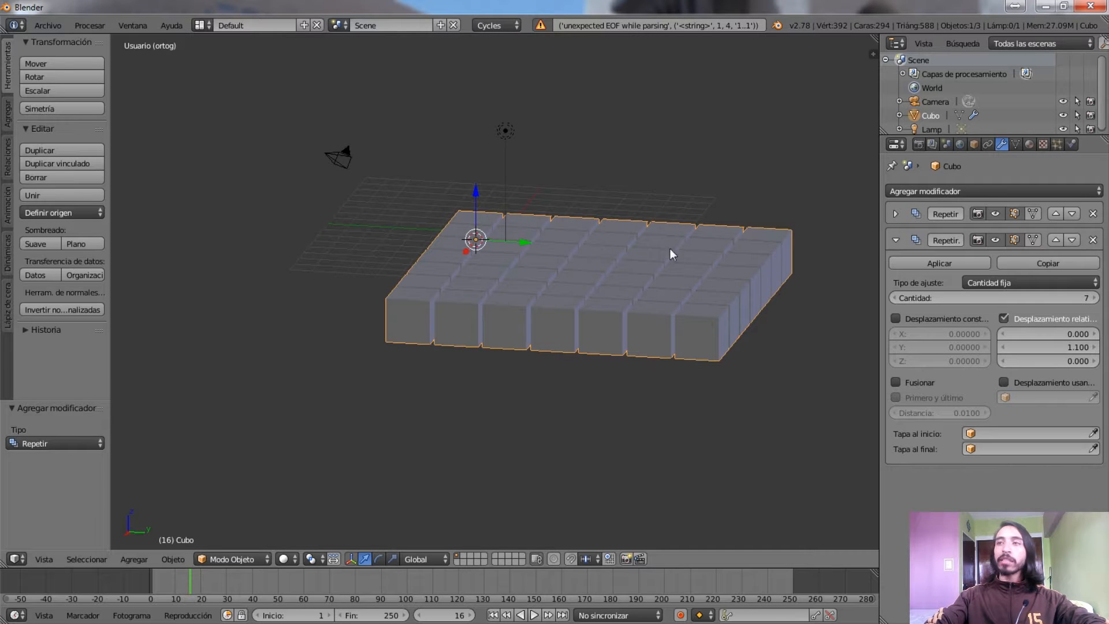
Collapse the second Array modifier and add a third one with a relative offset of X 0 and Z 1.1
click(896, 240)
click(939, 191)
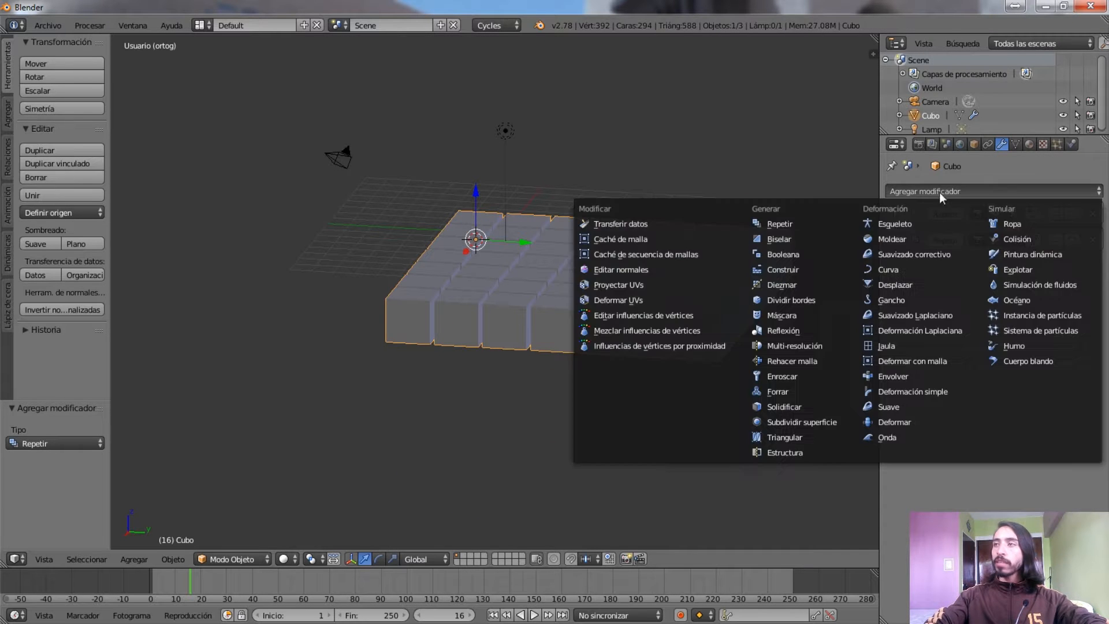
click(805, 223)
drag(1097, 360, 1097, 359)
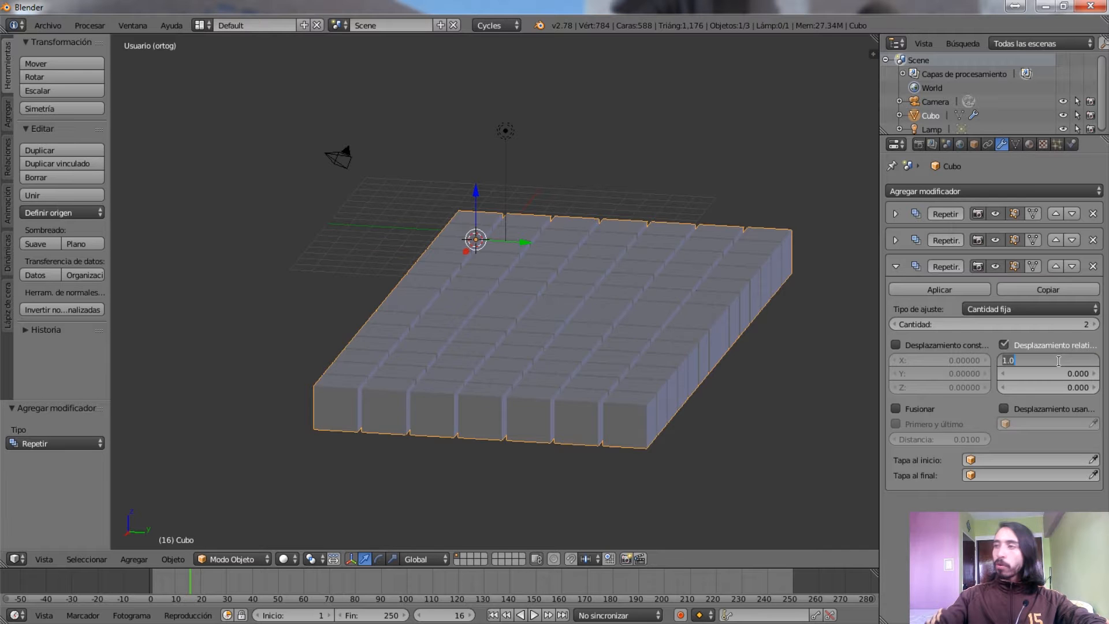
text(0)
key(Return)
click(1054, 393)
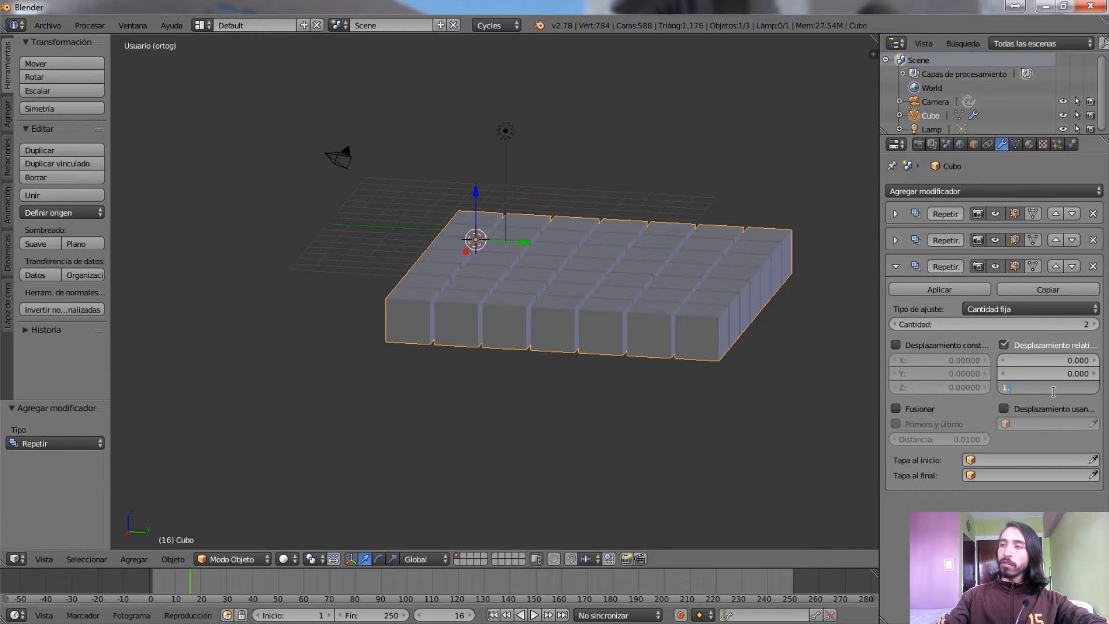
text(1.1)
key(Return)
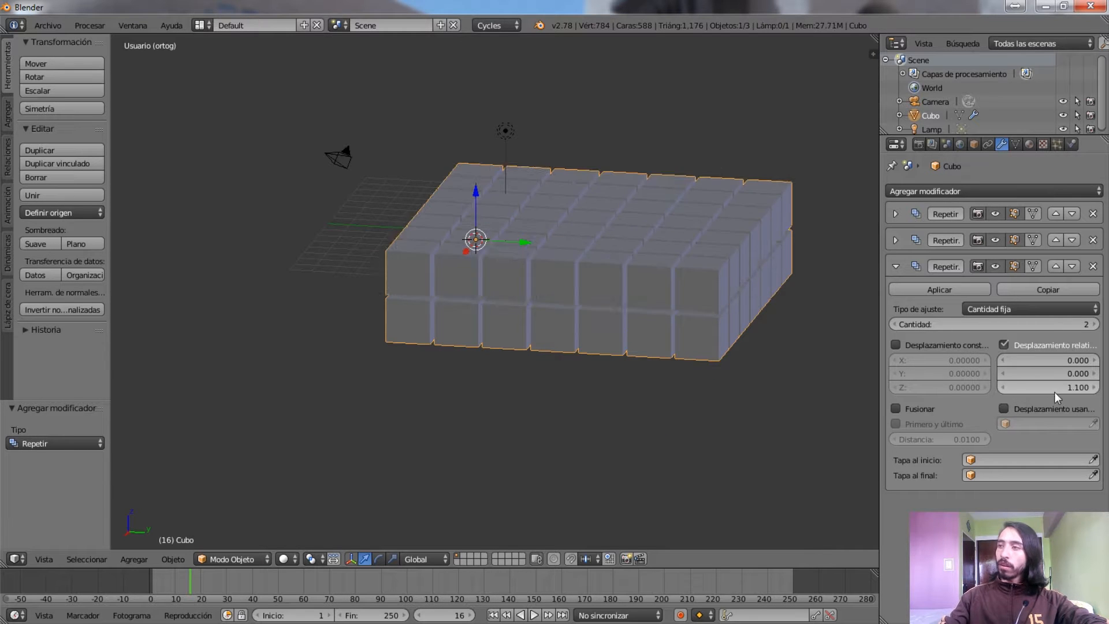
Raise the third Array modifier's count to 6 to stack the layers of cubes
click(1094, 324)
click(1094, 324)
click(1094, 324)
click(1095, 324)
Enter Edit Mode, try moving a lower corner vertex of the original cube, and inspect the arrayed block
middle_drag(543, 204, 480, 242)
key(Tab)
scroll(573, 276, up, 3)
right_click(480, 243)
key(g)
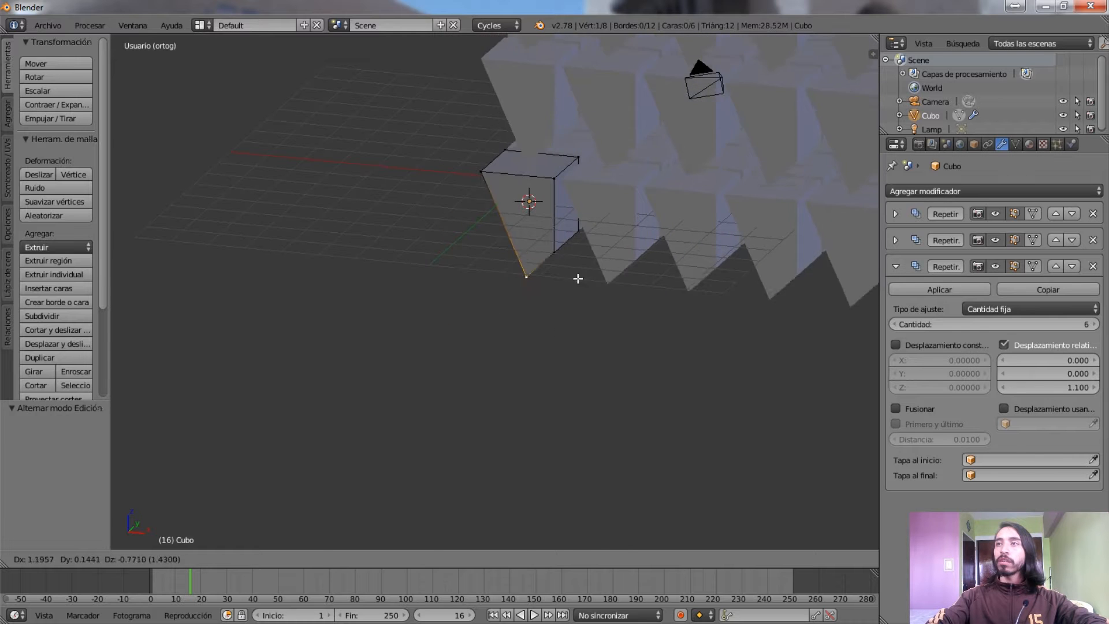
key(Escape)
middle_drag(332, 258, 595, 388)
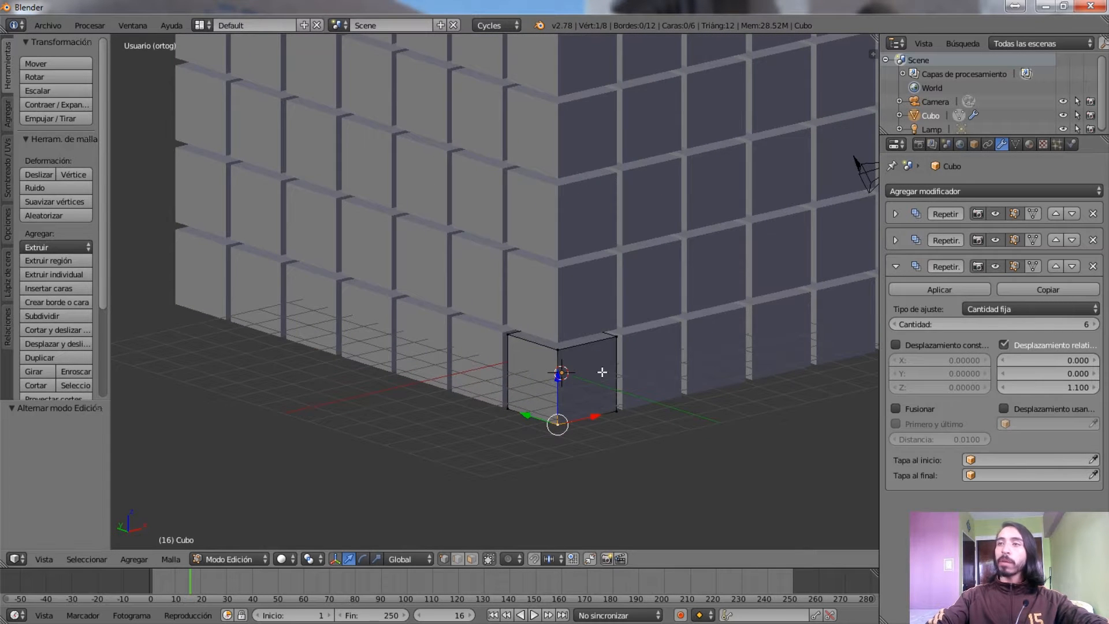
scroll(658, 326, down, 5)
middle_drag(651, 314, 609, 309)
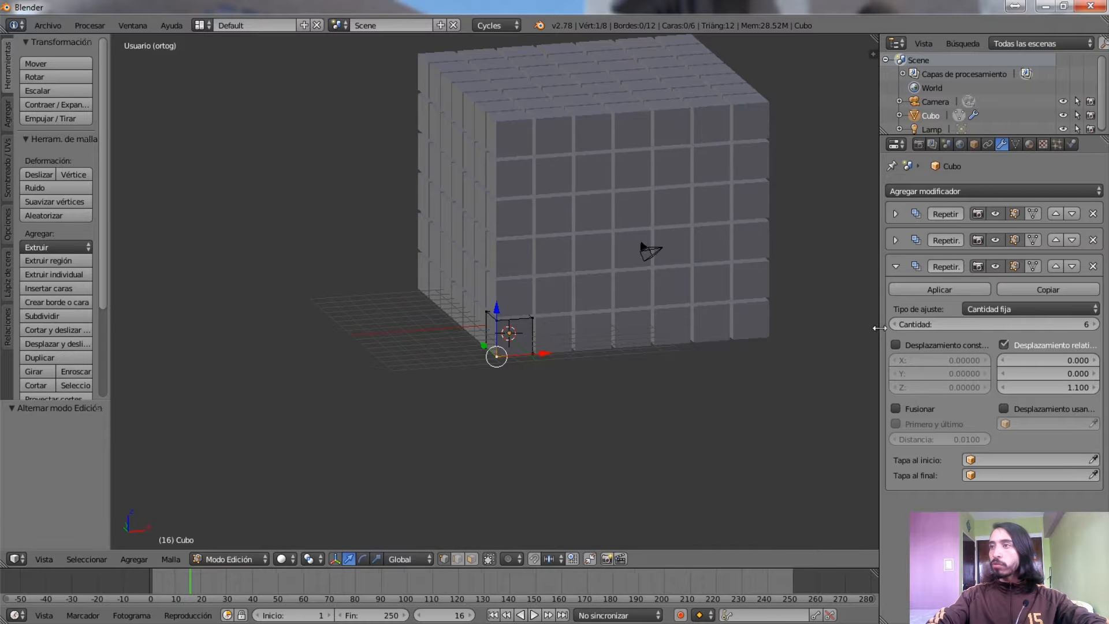
Widen the properties editor and try the third Array modifier's constant offset and merge options, leaving both disabled
drag(882, 329, 787, 335)
click(802, 345)
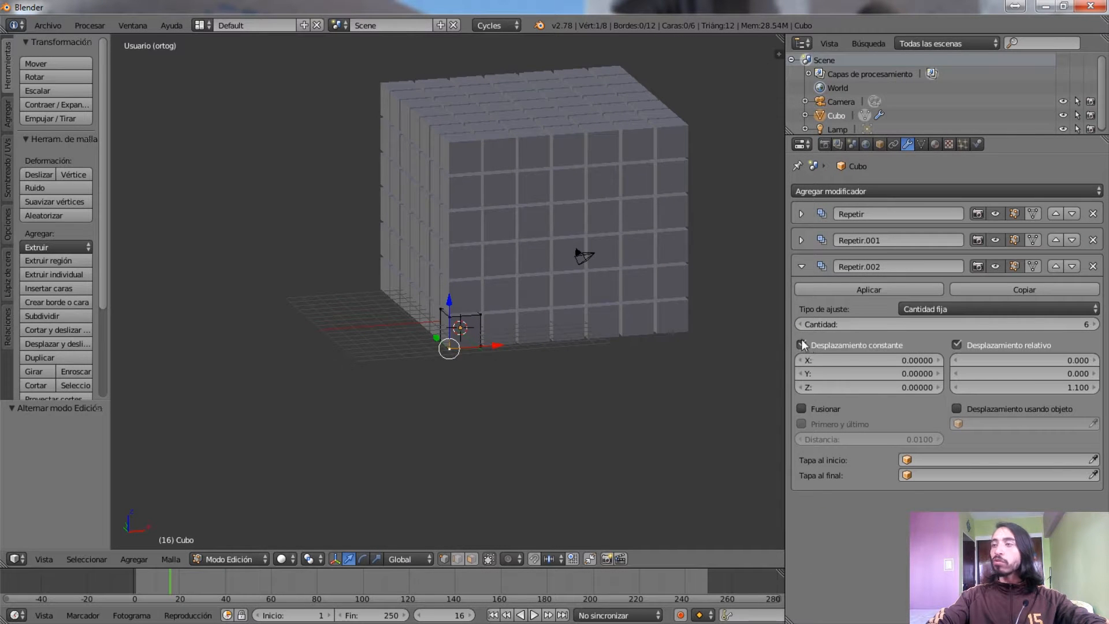
click(802, 345)
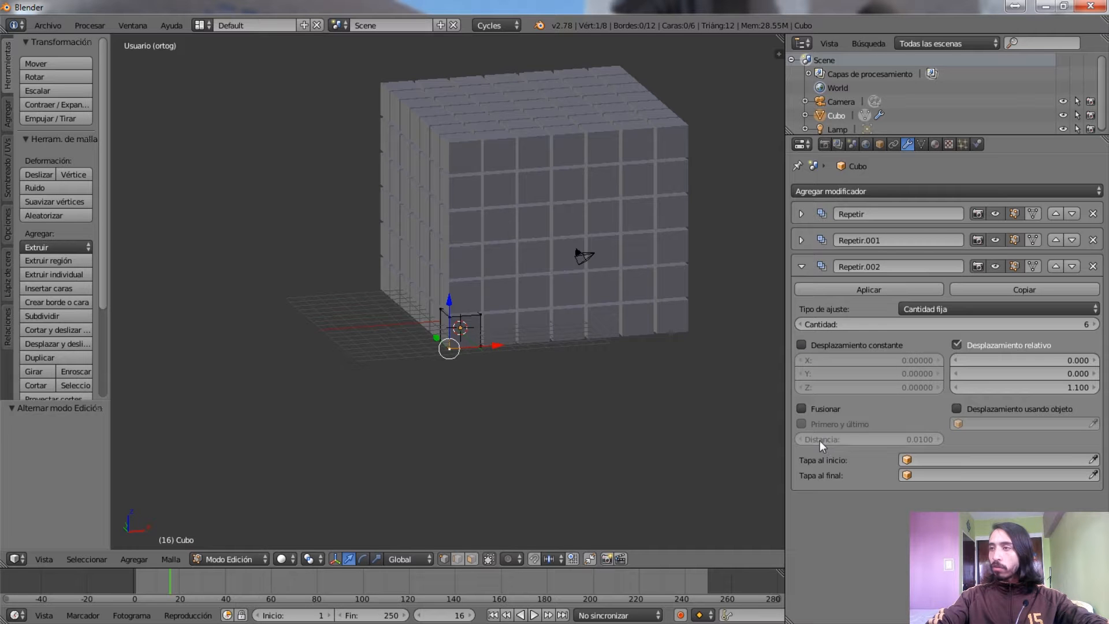
click(803, 408)
click(802, 408)
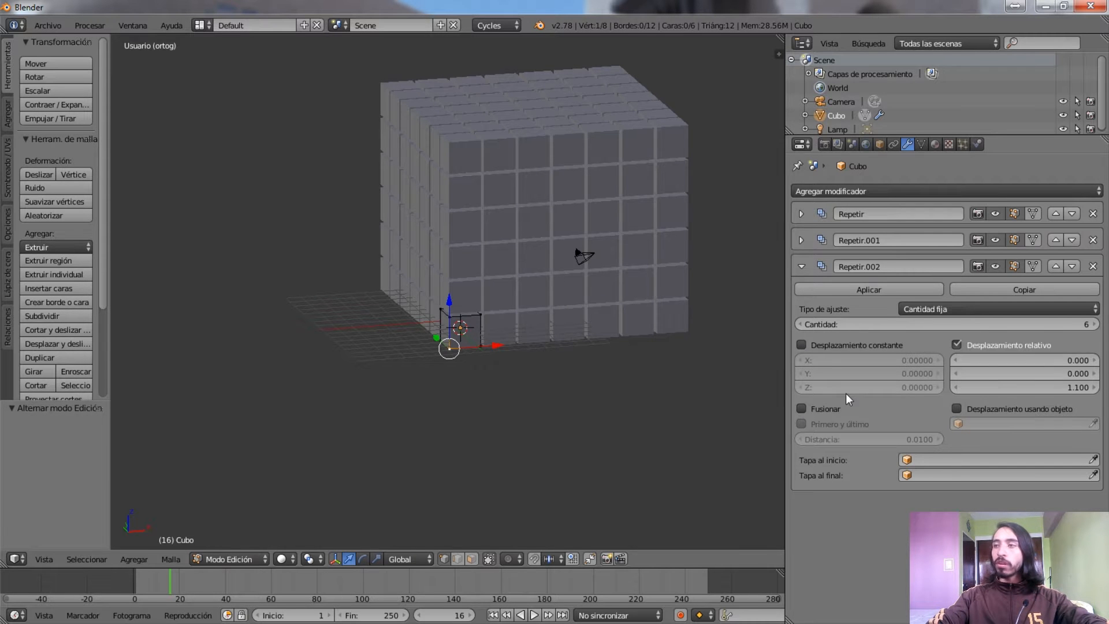
Remove the third and second Array modifiers so only the first one remains on the cube
scroll(626, 367, up, 6)
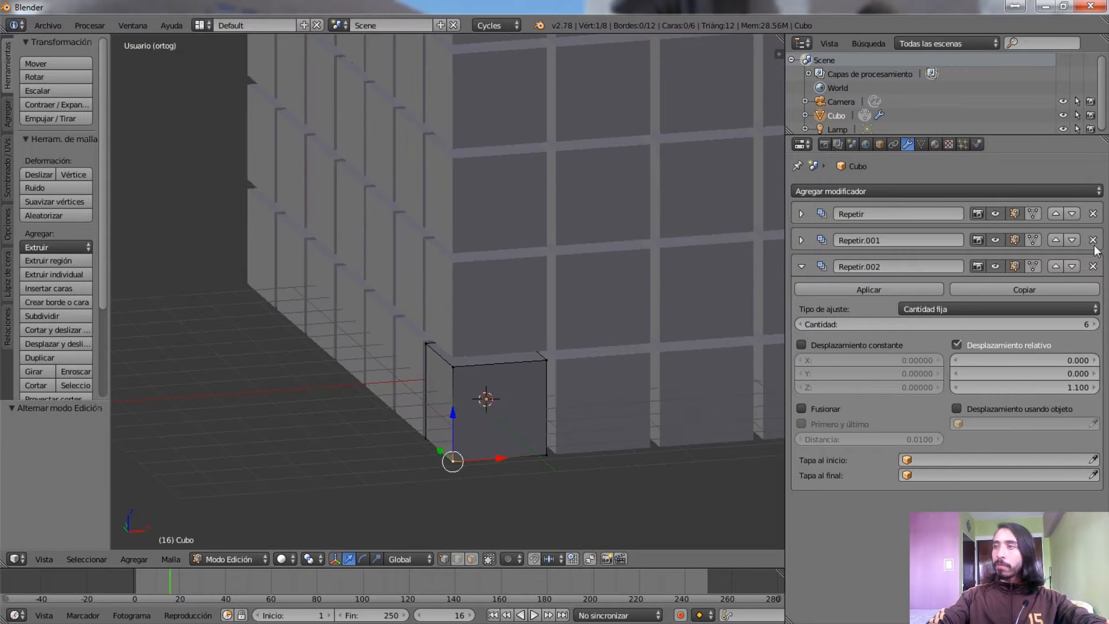
click(1093, 267)
click(1092, 239)
scroll(571, 284, up, 3)
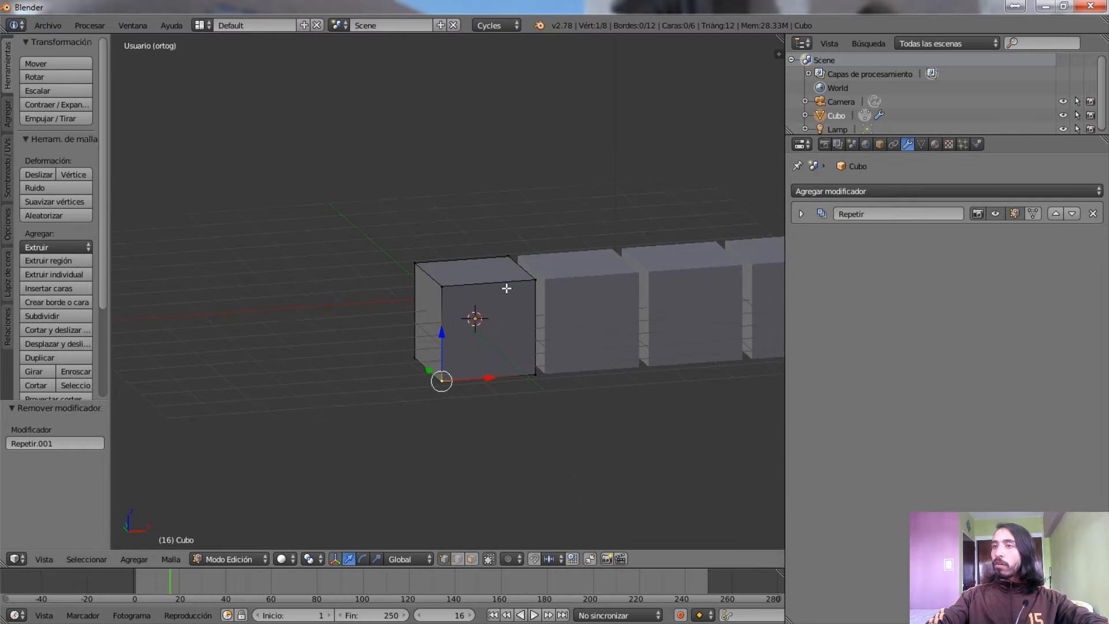
shift+middle_drag(571, 284, 469, 290)
Set the remaining Array modifier's relative X offset to 0.7 with merging enabled, and inspect the row of cubes in wireframe
click(801, 214)
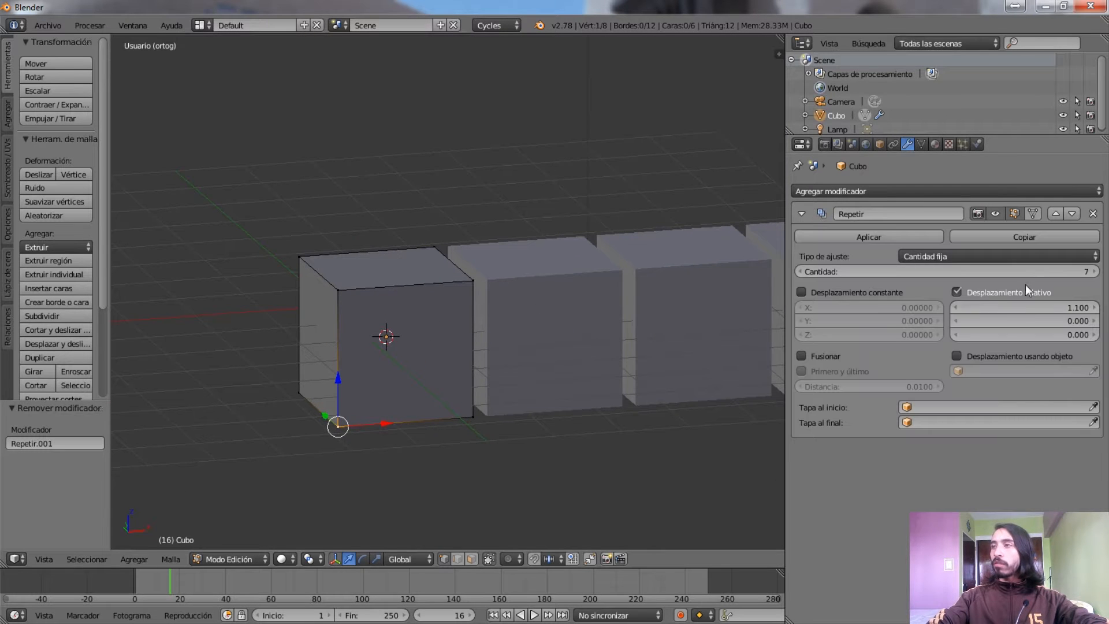
drag(962, 305, 955, 305)
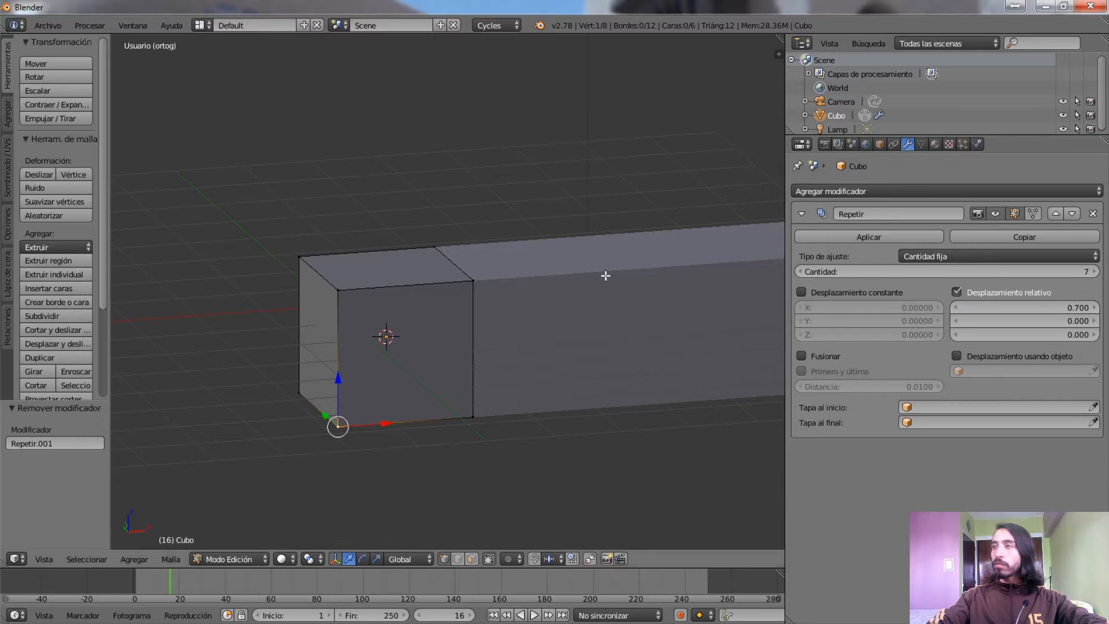
click(801, 356)
key(z)
scroll(509, 315, up, 2)
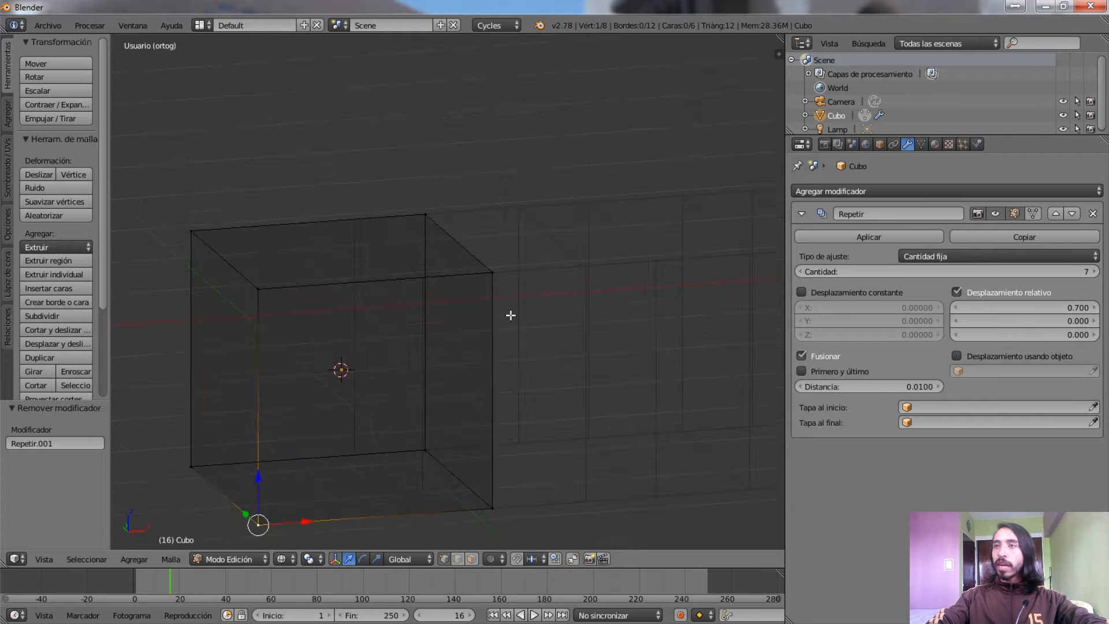
scroll(539, 312, down, 3)
middle_drag(632, 314, 337, 285)
key(z)
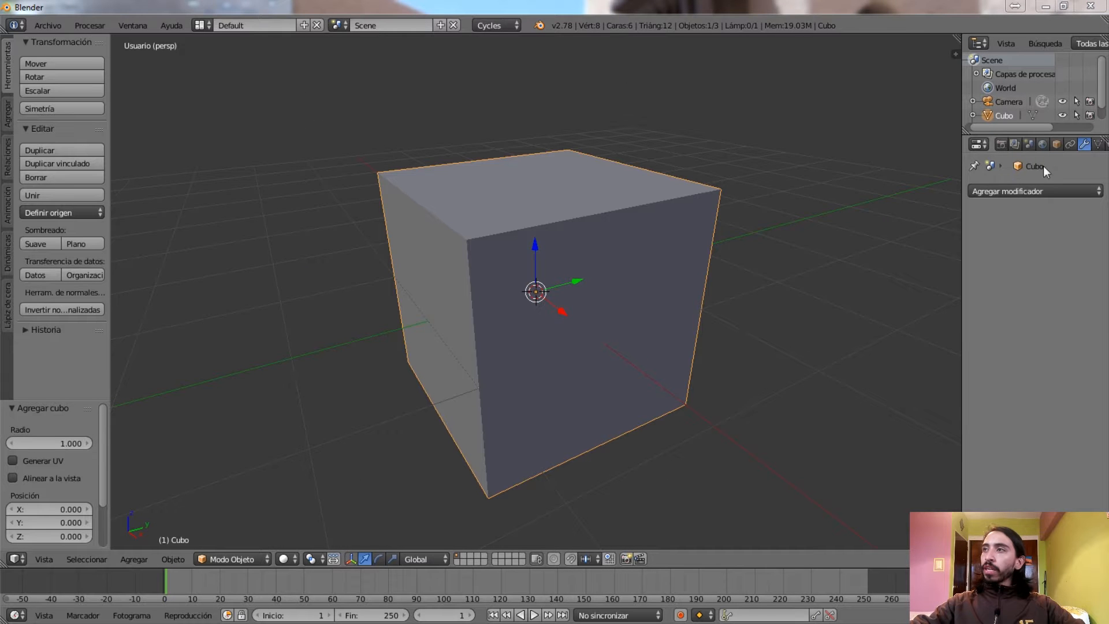
Add a Bevel modifier to the new cube and inspect its beveled edges
click(1041, 191)
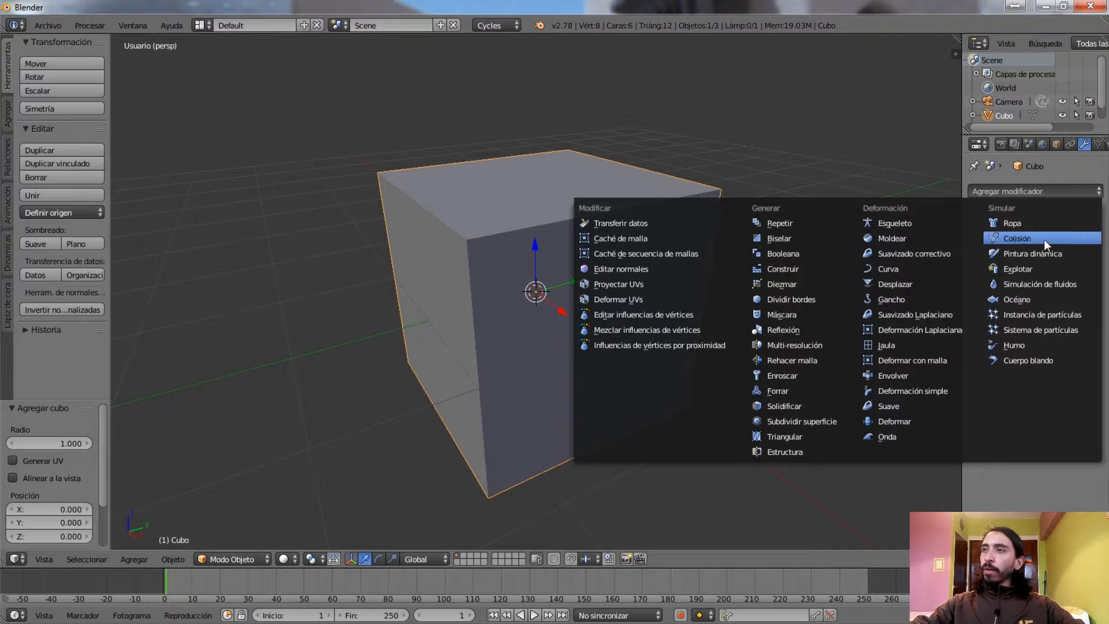
click(768, 236)
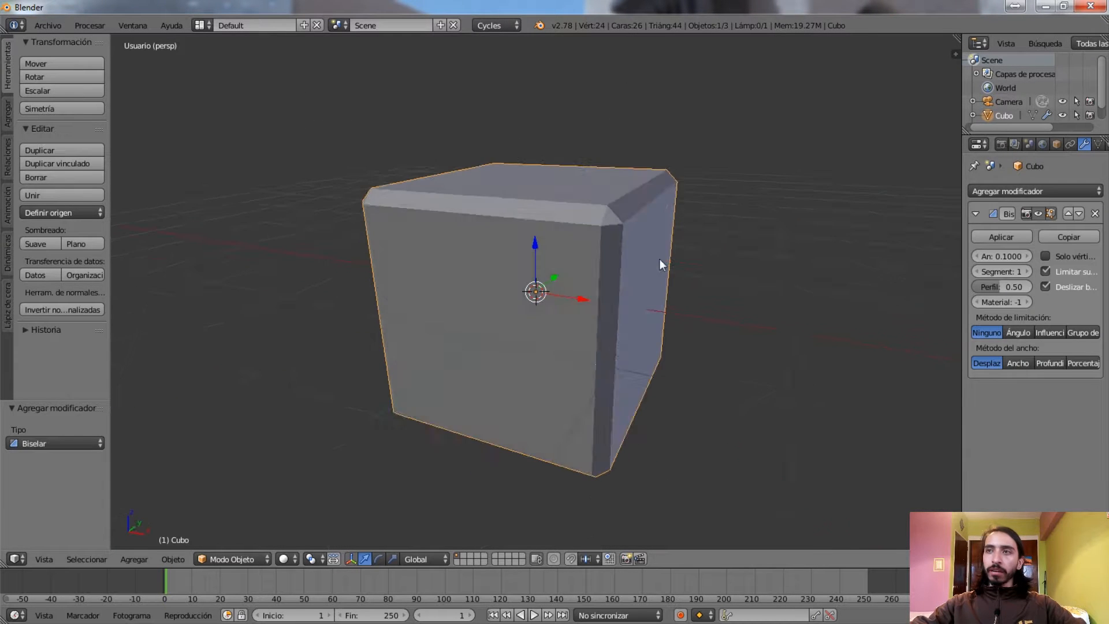
middle_drag(633, 261, 622, 237)
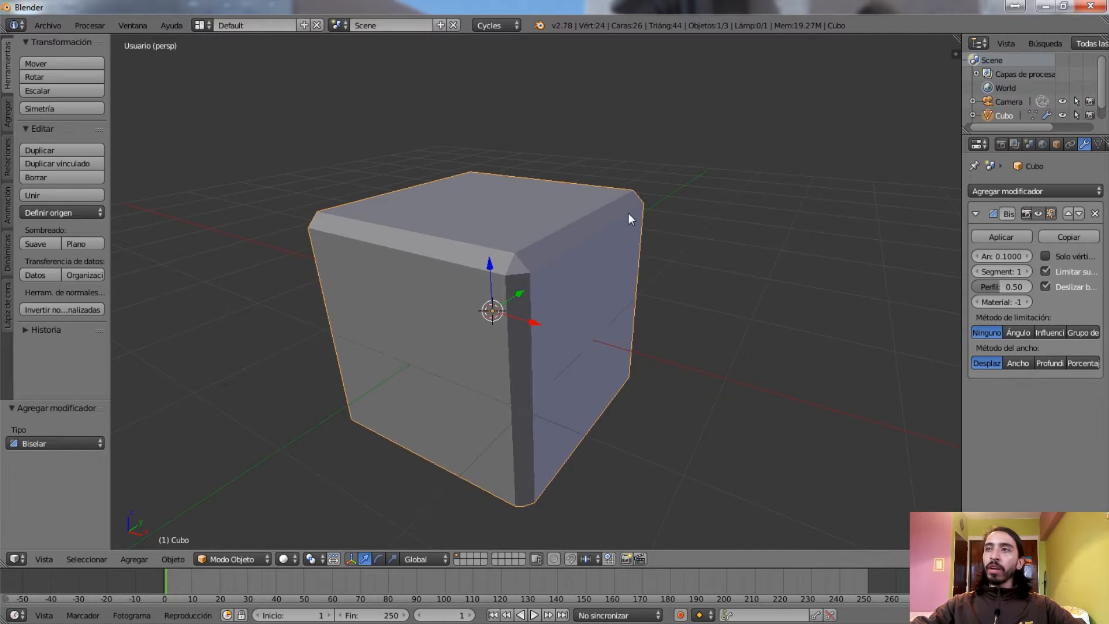
scroll(599, 167, up, 3)
middle_drag(539, 165, 616, 155)
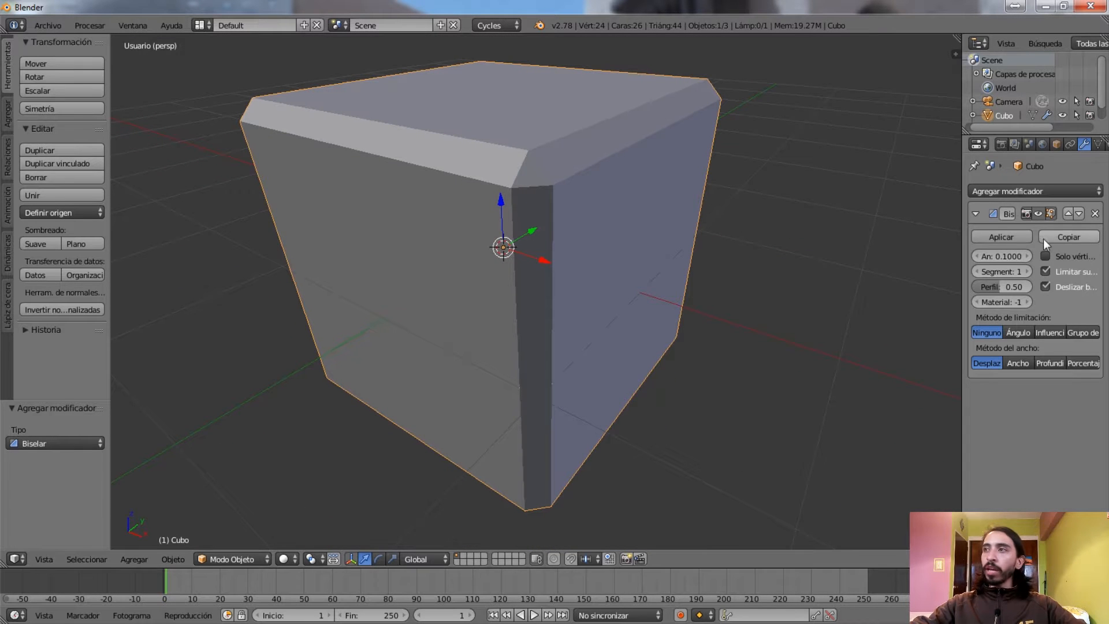
Widen the properties editor, set the Bevel modifier's width to 0.105, and inspect the cube's corner
drag(961, 214, 830, 218)
middle_drag(624, 217, 471, 194)
mouse_move(900, 258)
mouse_down()
mouse_move(947, 258)
mouse_move(892, 257)
mouse_up()
middle_drag(598, 216, 598, 190)
scroll(630, 240, up, 3)
middle_drag(534, 148, 530, 165)
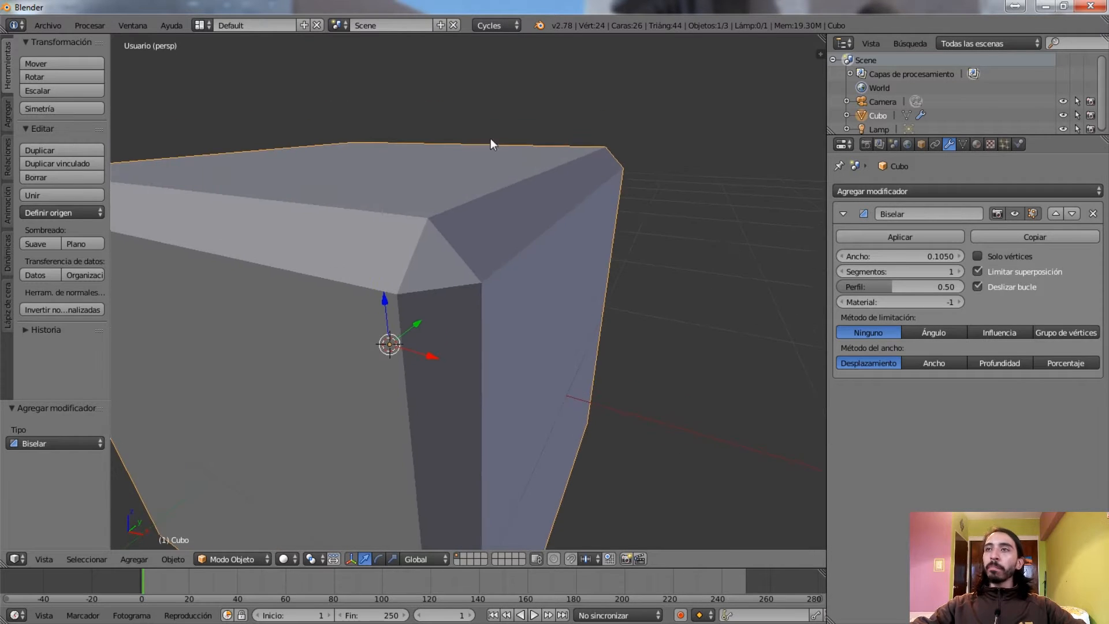
Set the Bevel modifier to 4 segments with a profile of 0.53
click(961, 271)
click(962, 271)
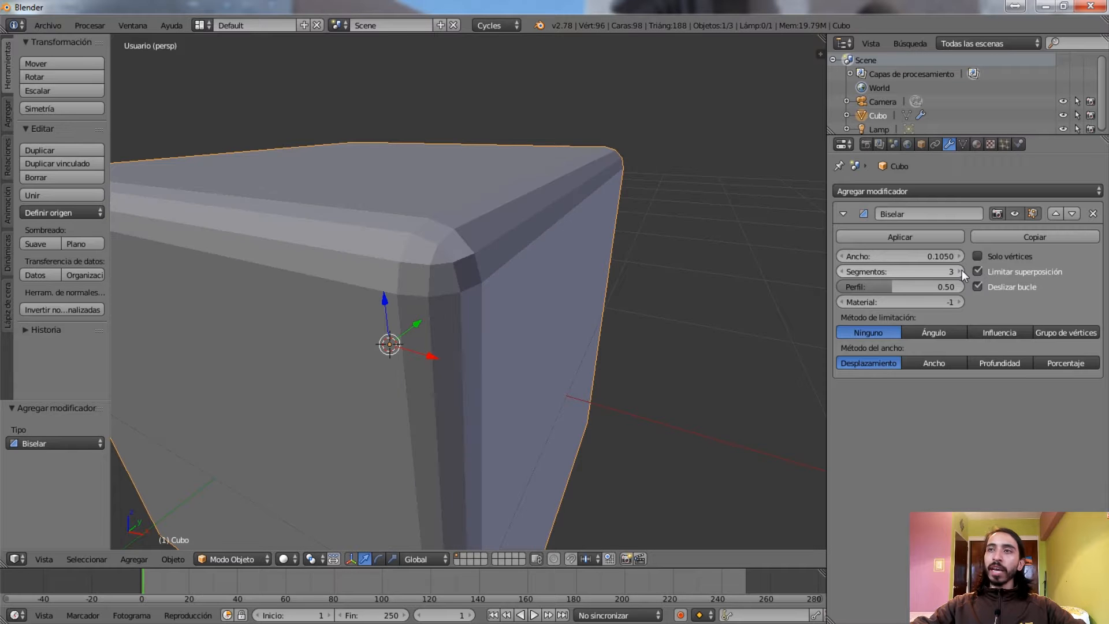
click(961, 271)
middle_drag(556, 217, 632, 254)
scroll(657, 225, up, 3)
click(840, 271)
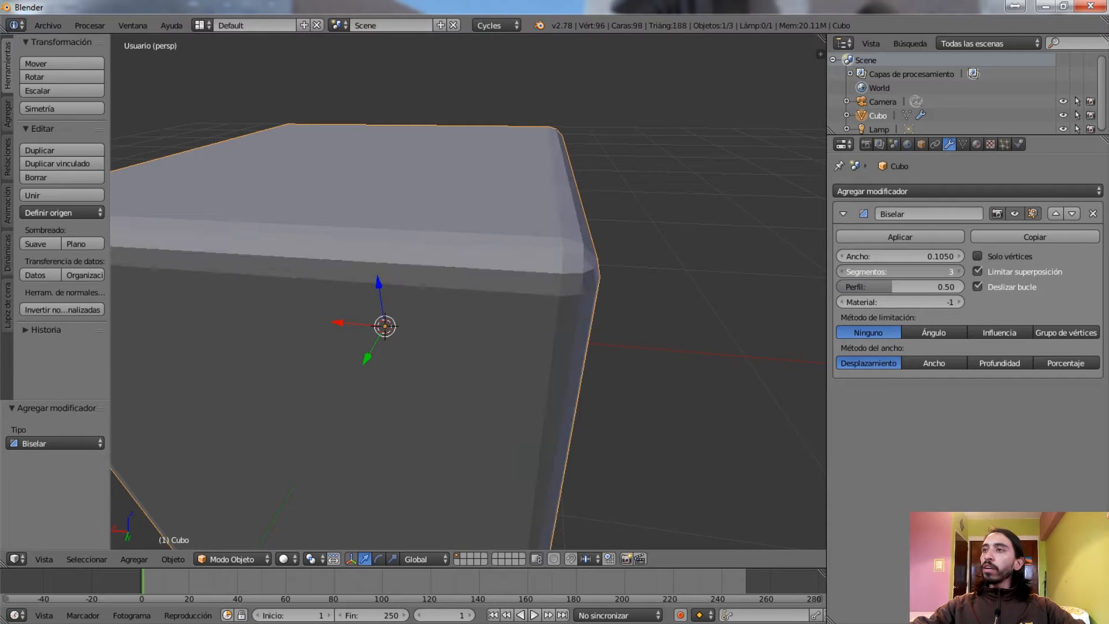
click(840, 271)
click(840, 271)
mouse_move(898, 271)
mouse_down()
mouse_move(926, 286)
mouse_move(855, 286)
mouse_move(889, 286)
mouse_up()
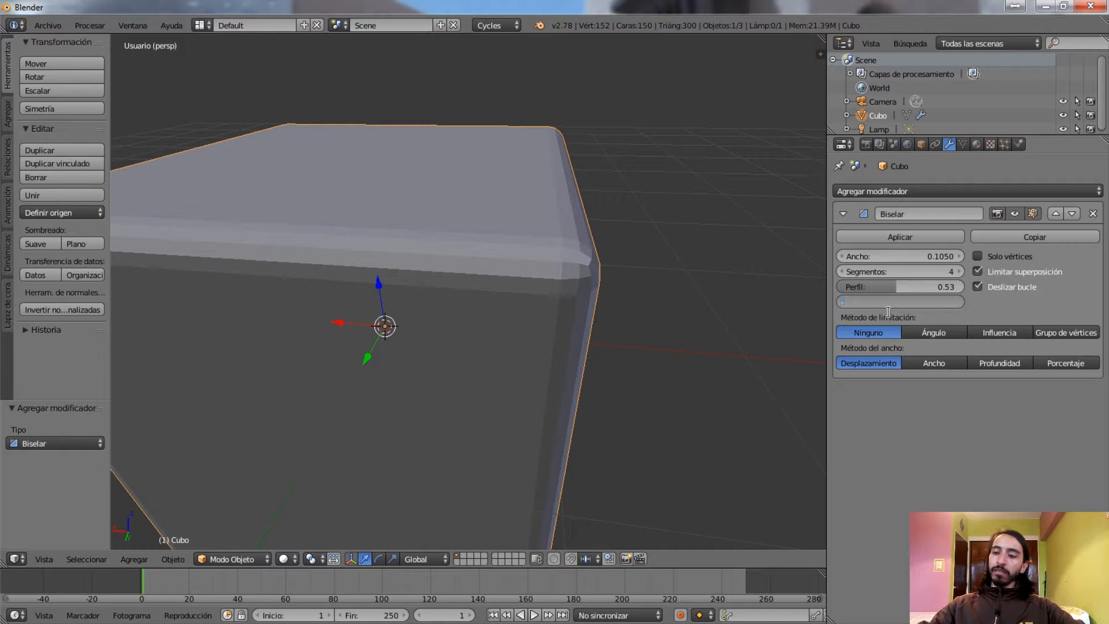
Compare the Bevel modifier's None (Ninguno) and Angle (Ángulo) limit methods on the whole cube
scroll(484, 239, down, 5)
middle_drag(460, 232, 555, 233)
click(928, 329)
click(874, 331)
middle_drag(588, 245, 643, 259)
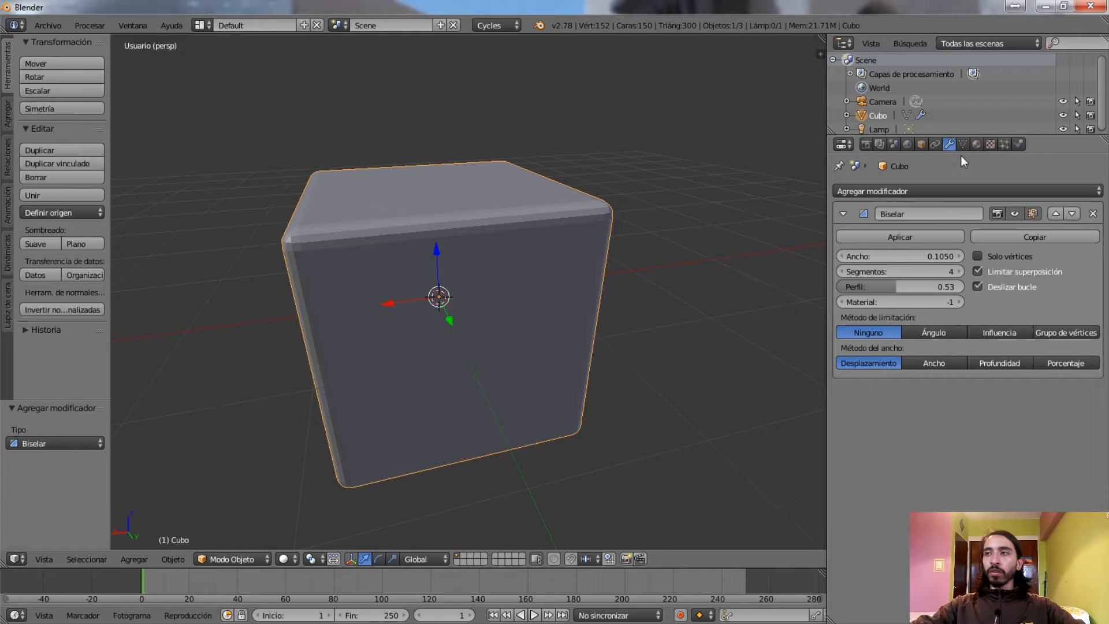
click(917, 331)
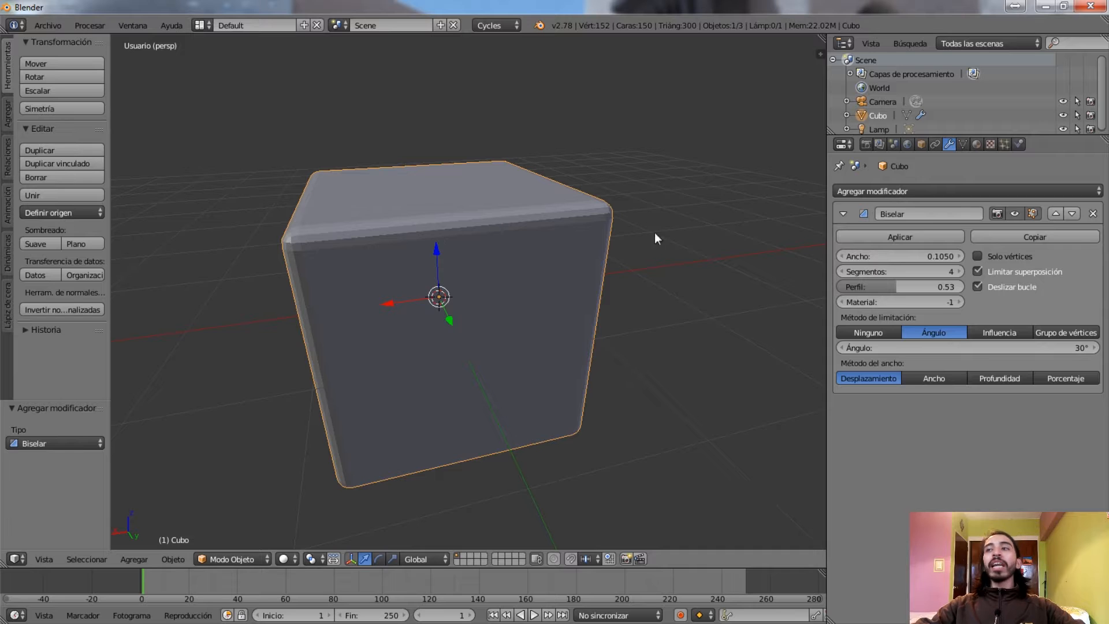
Set the Bevel's limit method to Influencia (weight) and select the cube's four top vertices in Edit Mode
click(978, 332)
key(Tab)
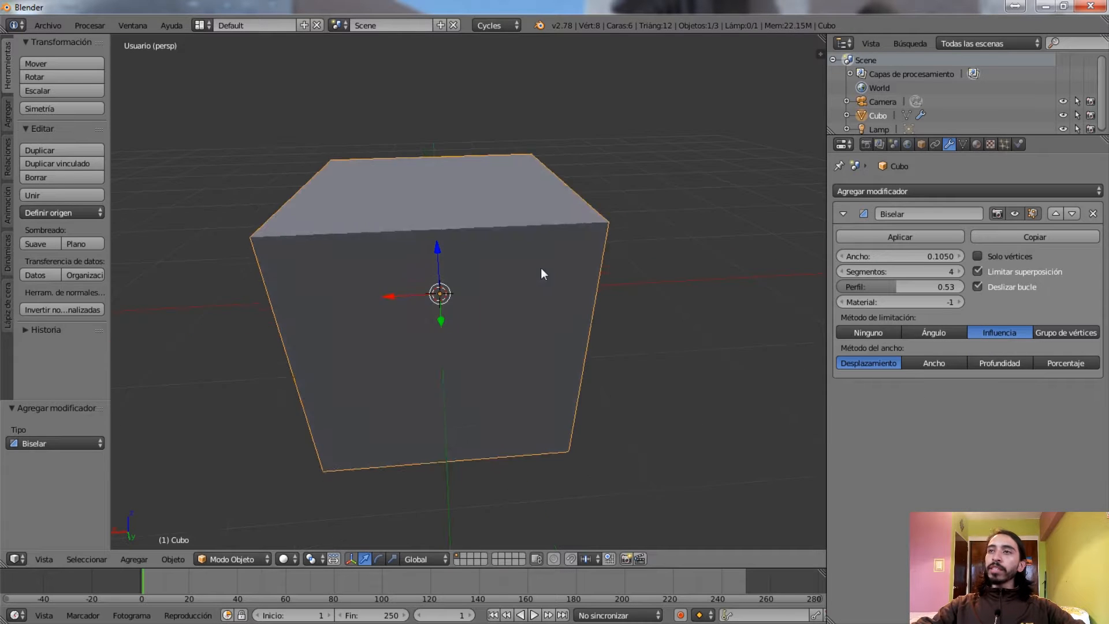
middle_drag(542, 268, 589, 256)
right_click(546, 265)
shift+right_click(582, 155)
shift+right_click(386, 139)
shift+right_click(239, 219)
click(248, 557)
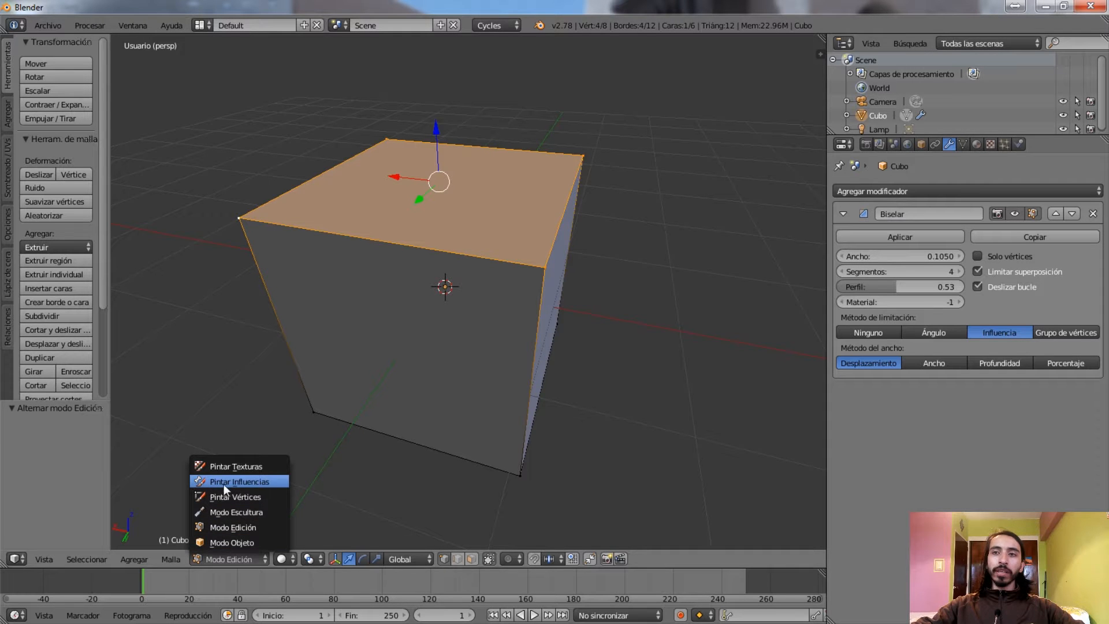
middle_drag(495, 161, 520, 192)
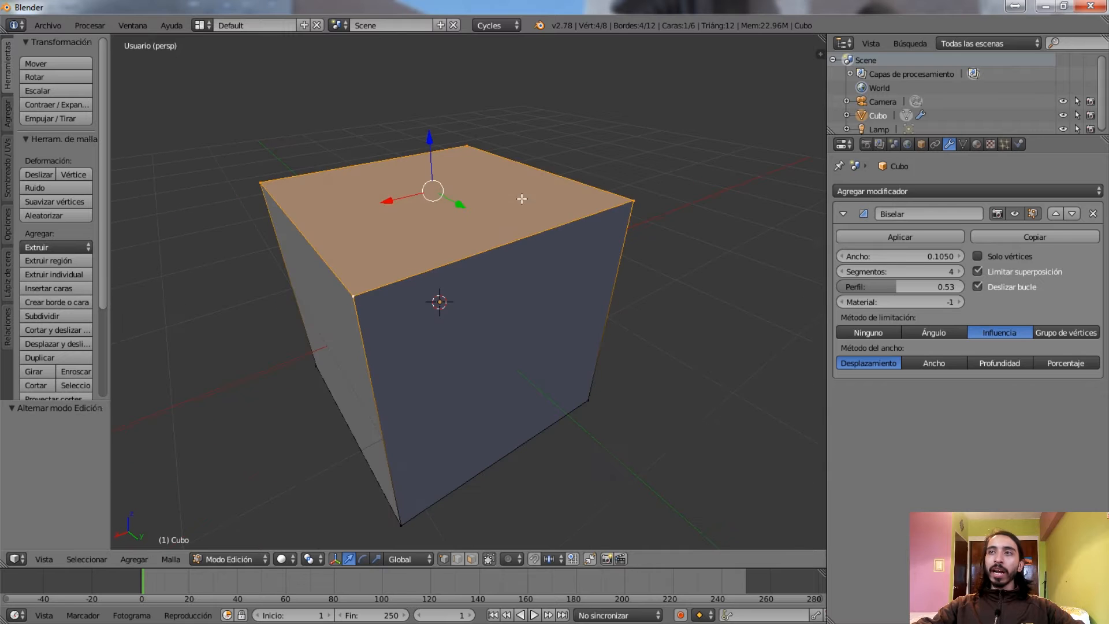
Switch the Bevel's limit method to vertex group and assign the cube's four top vertices to a new group
click(1056, 334)
middle_drag(576, 315, 531, 320)
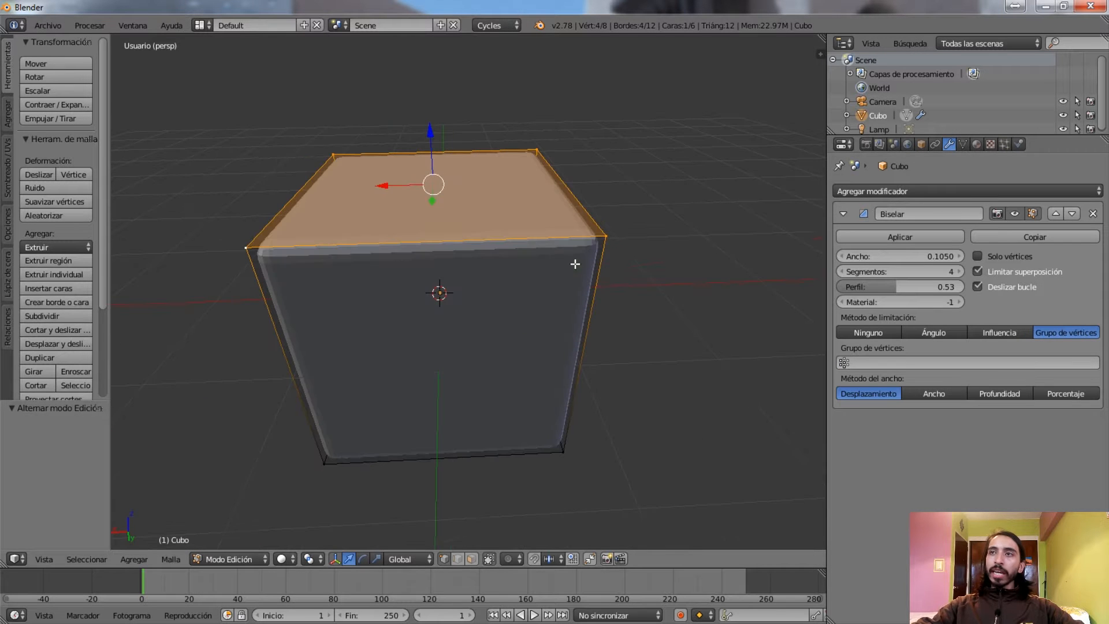
middle_drag(528, 248, 549, 264)
right_click(514, 255)
shift+right_click(412, 142)
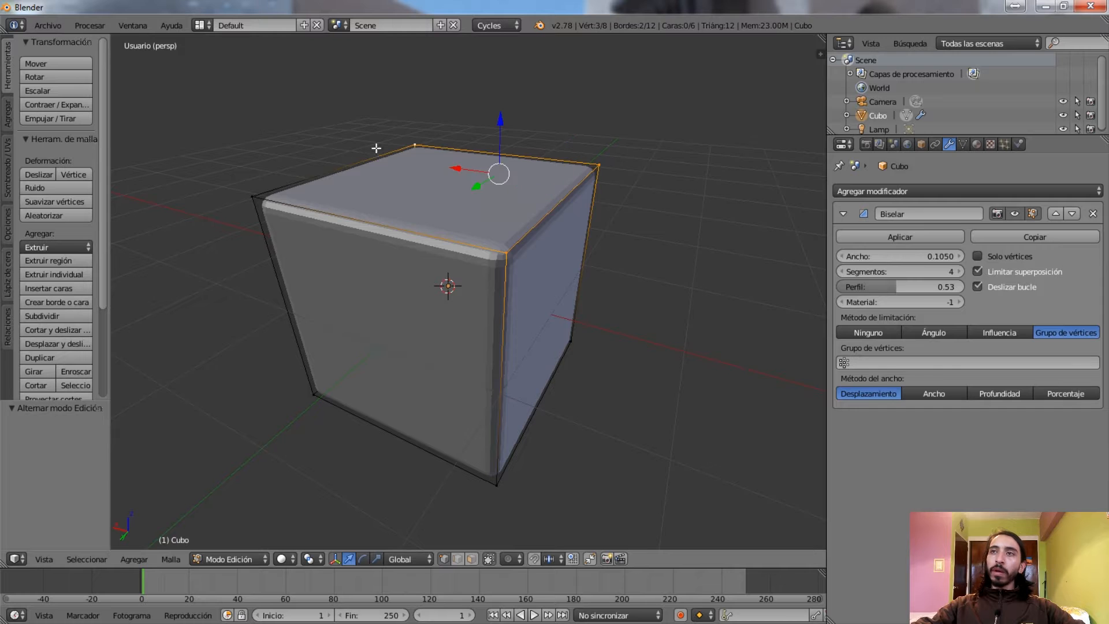
shift+right_click(256, 194)
key(ctrl+g)
click(338, 218)
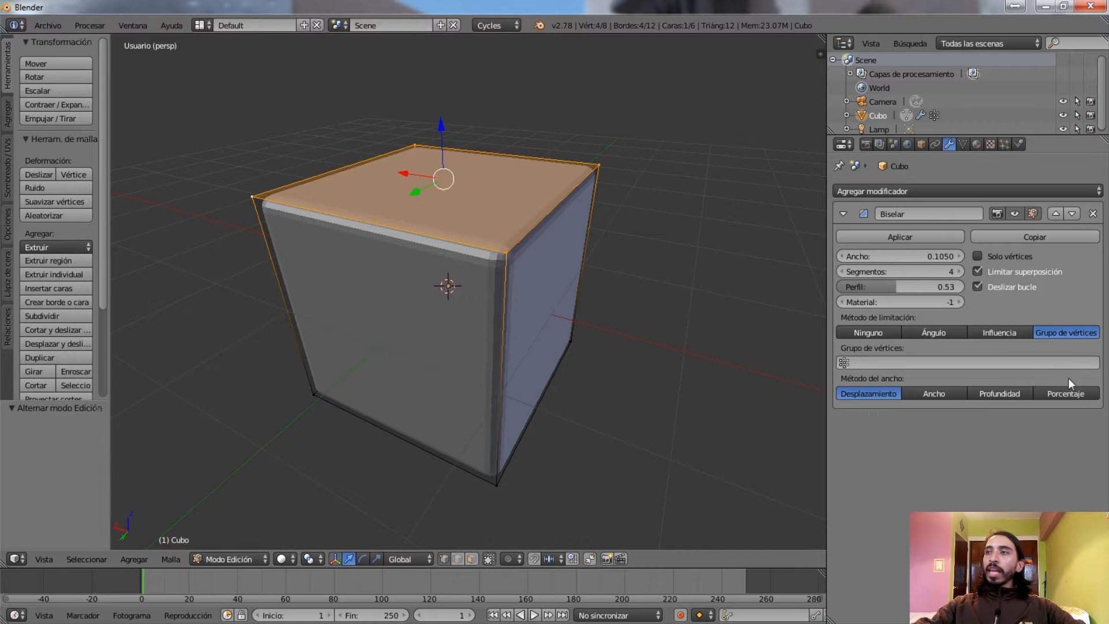
Choose the vertex group Grupo as the Bevel's limit and return to Object Mode
click(924, 362)
click(858, 380)
mouse_move(520, 275)
middle_down()
mouse_move(466, 265)
mouse_move(519, 263)
middle_up()
key(Tab)
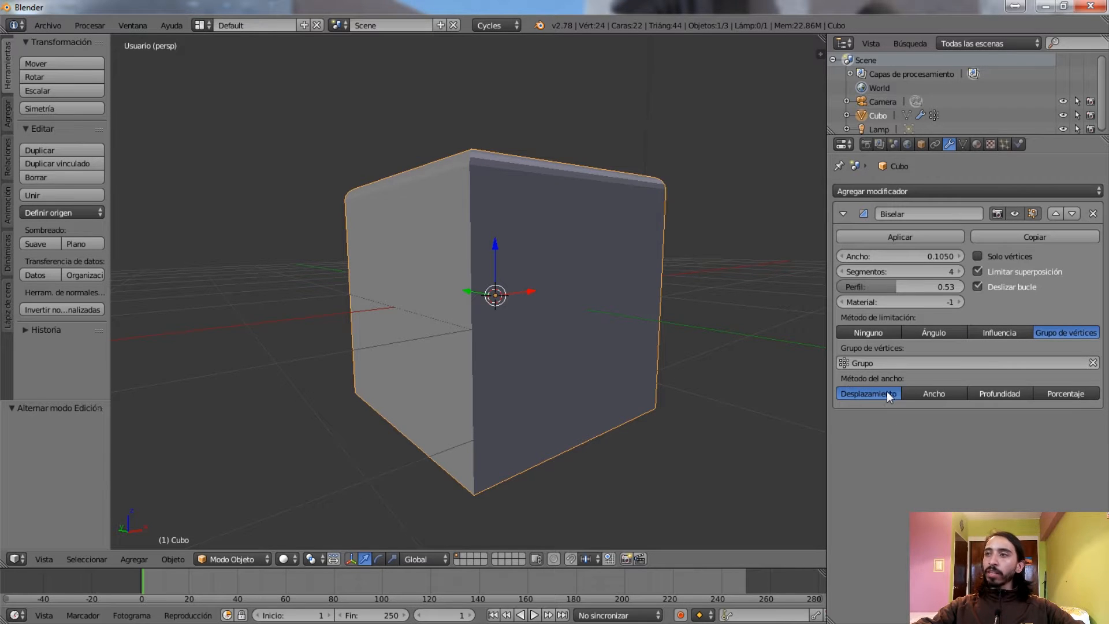
Compare the Bevel's Width (Ancho) and Offset (Desplazamiento) width methods on the cube's top edges
click(926, 390)
scroll(612, 307, up, 3)
middle_drag(612, 307, 647, 322)
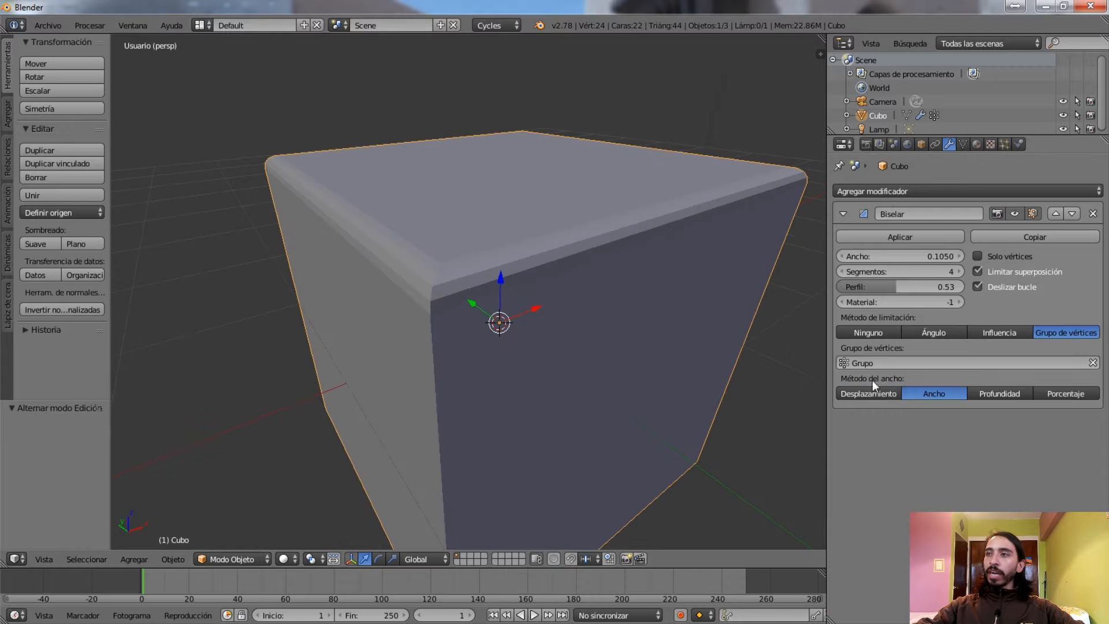
click(846, 397)
middle_drag(522, 273, 566, 283)
click(942, 392)
middle_drag(647, 300, 665, 323)
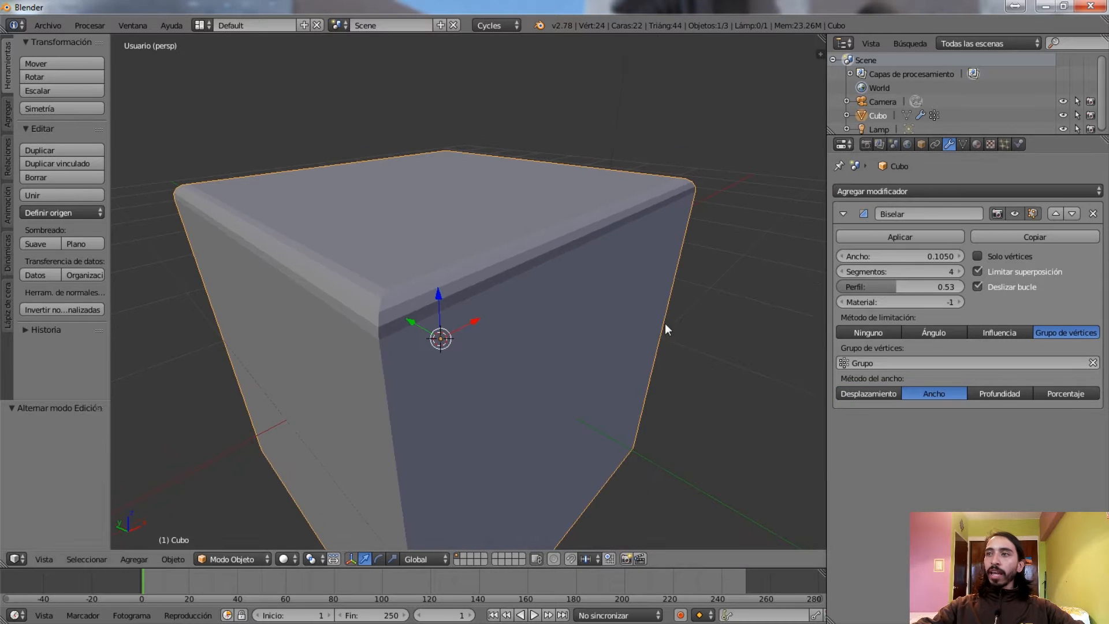
Try the Bevel's Depth (Profundidad) and Percent (Porcentaje) width methods and inspect the top corner up close
click(990, 395)
click(1050, 392)
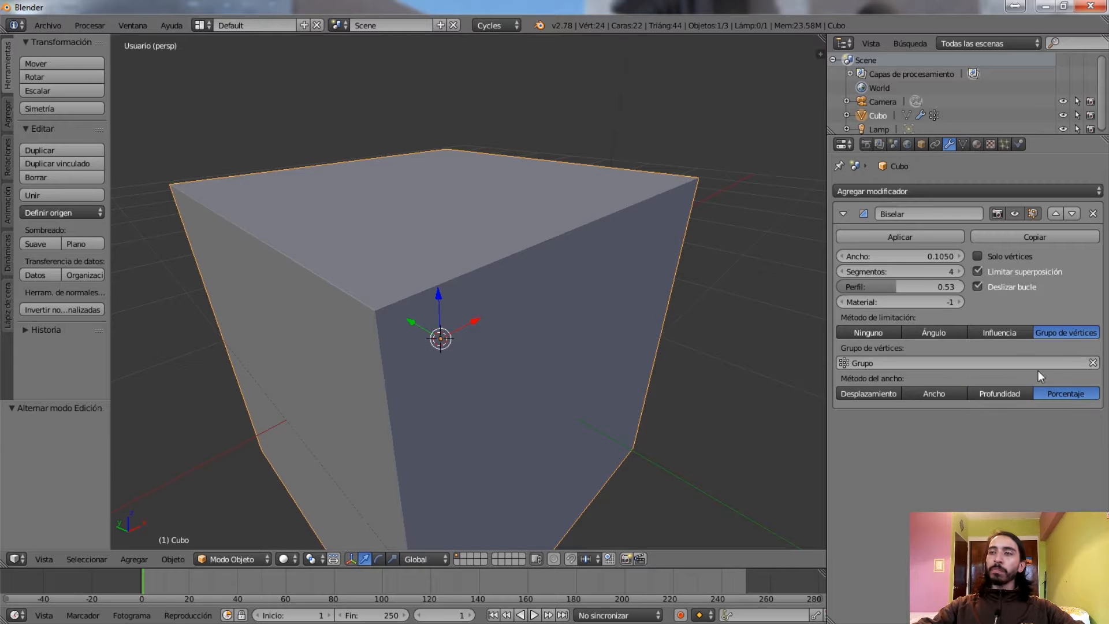
scroll(565, 304, up, 5)
scroll(490, 265, down, 4)
middle_drag(490, 265, 511, 266)
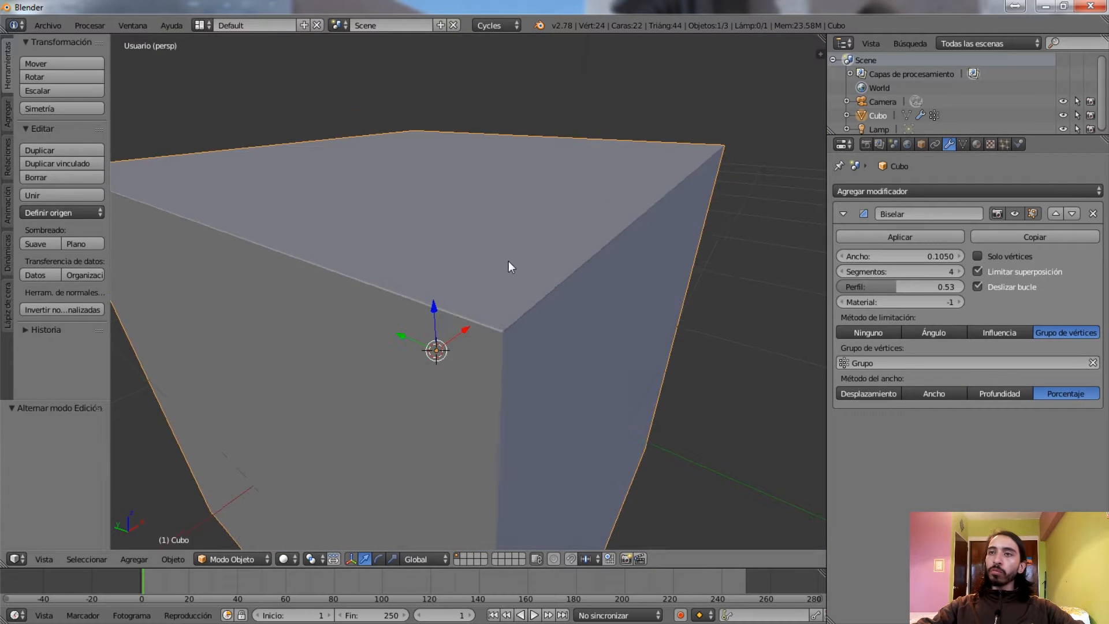
scroll(508, 261, up, 2)
scroll(504, 267, down, 5)
Cycle the Bevel's width method back through Depth and Width to Offset (Desplazamiento) and inspect the cube
click(1014, 394)
click(942, 393)
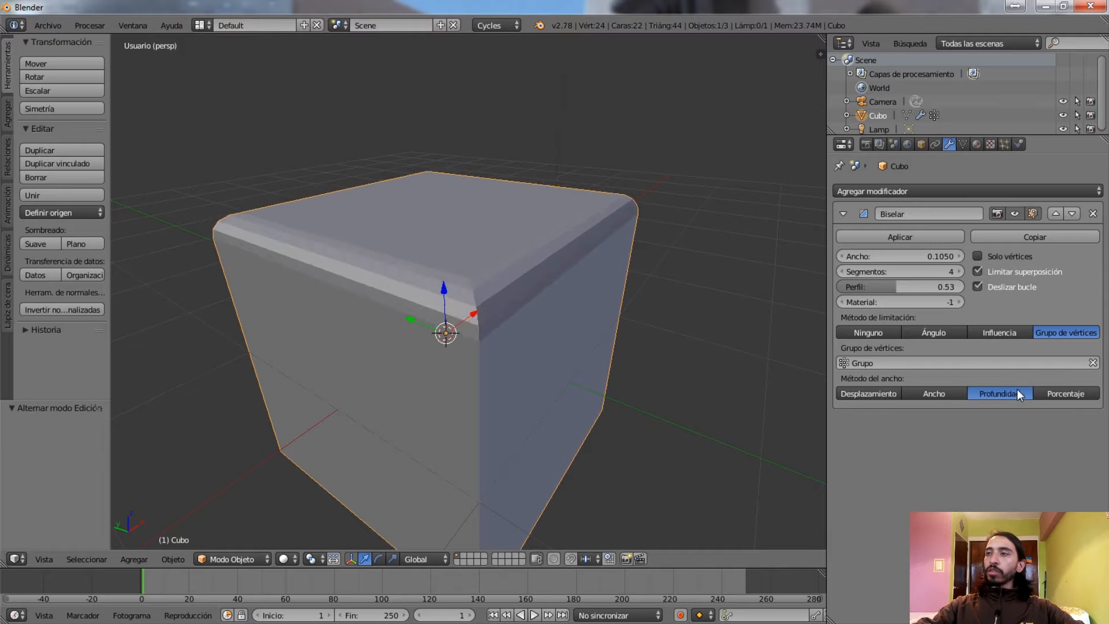
click(863, 393)
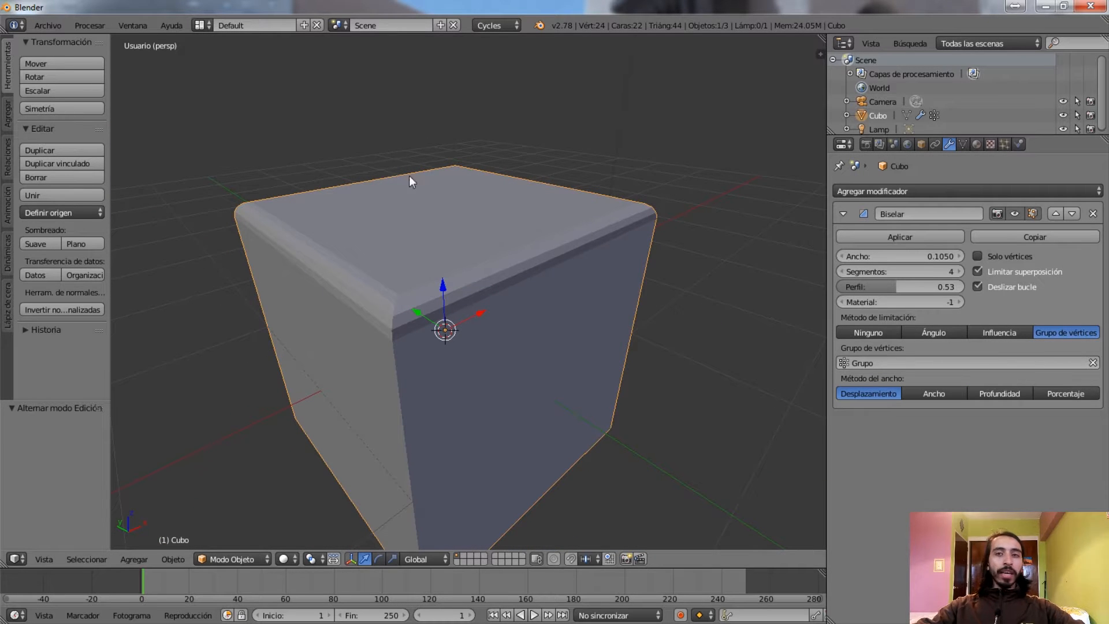
middle_drag(707, 195, 352, 179)
Remove the Bevel modifier from the cube and add a Boolean modifier in its place
click(979, 192)
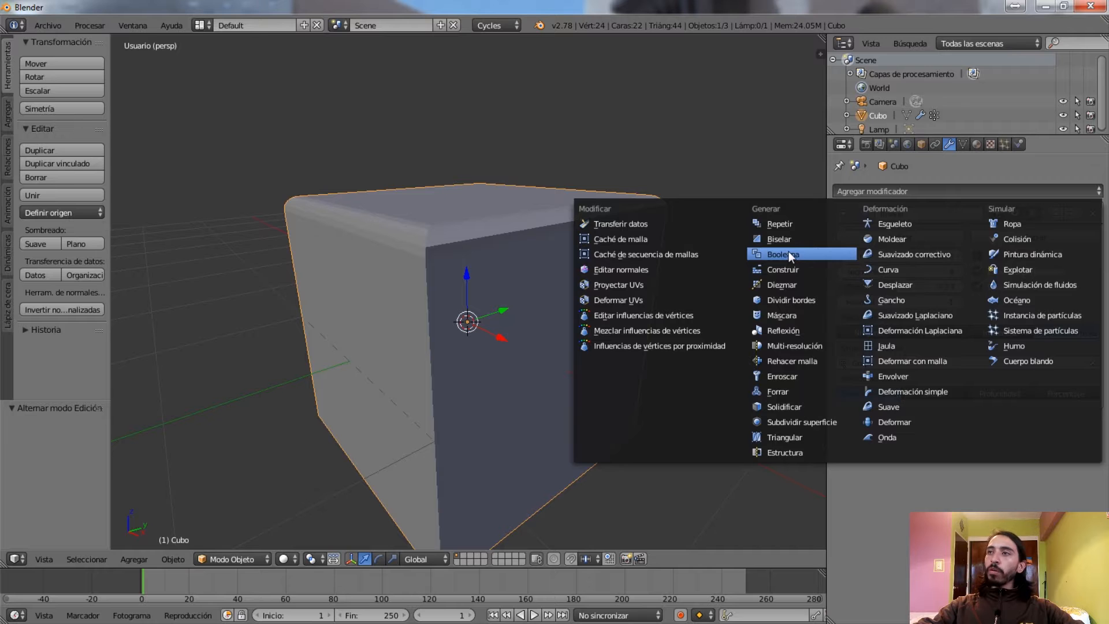
click(1093, 215)
click(979, 191)
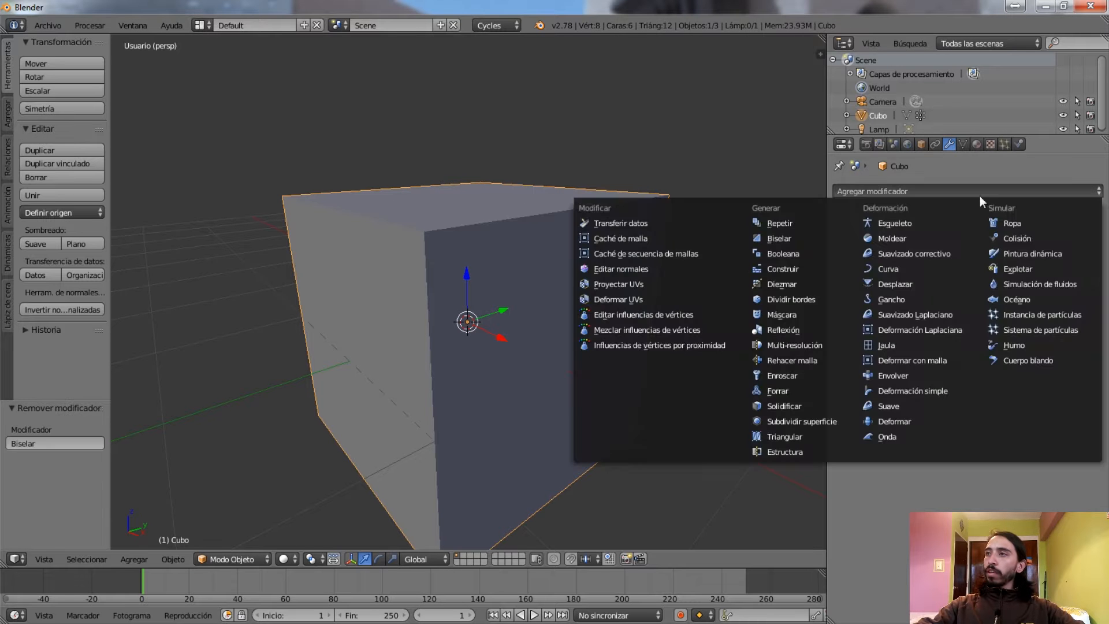
click(803, 249)
middle_drag(665, 207, 529, 241)
scroll(602, 220, down, 3)
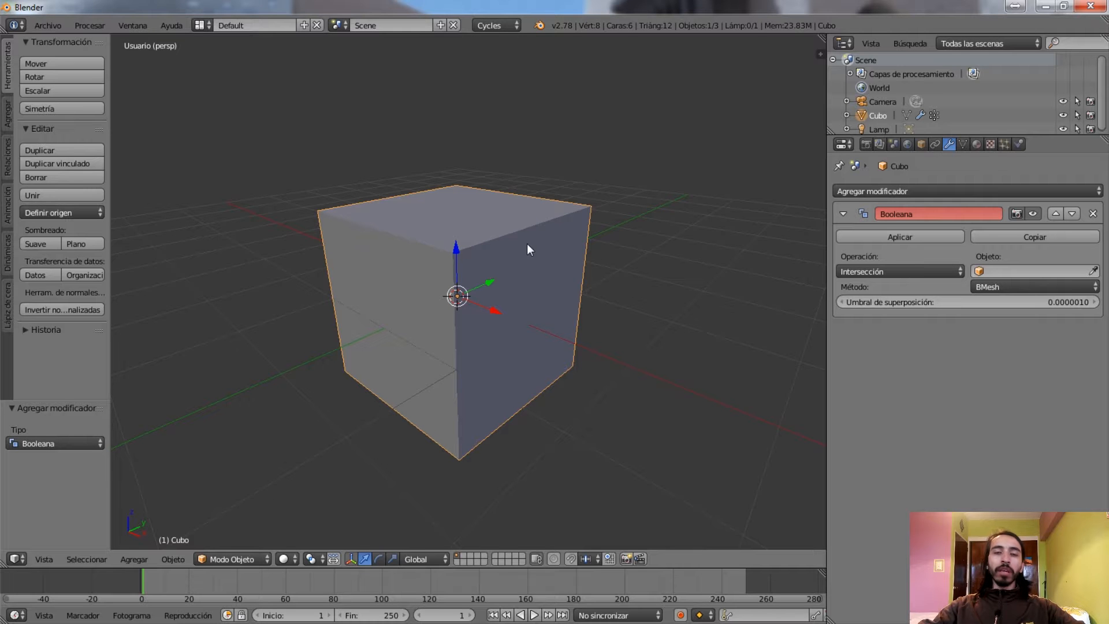
Duplicate the cube beside the original and scale the copy by 0.468
scroll(525, 248, down, 2)
middle_drag(525, 254, 539, 285)
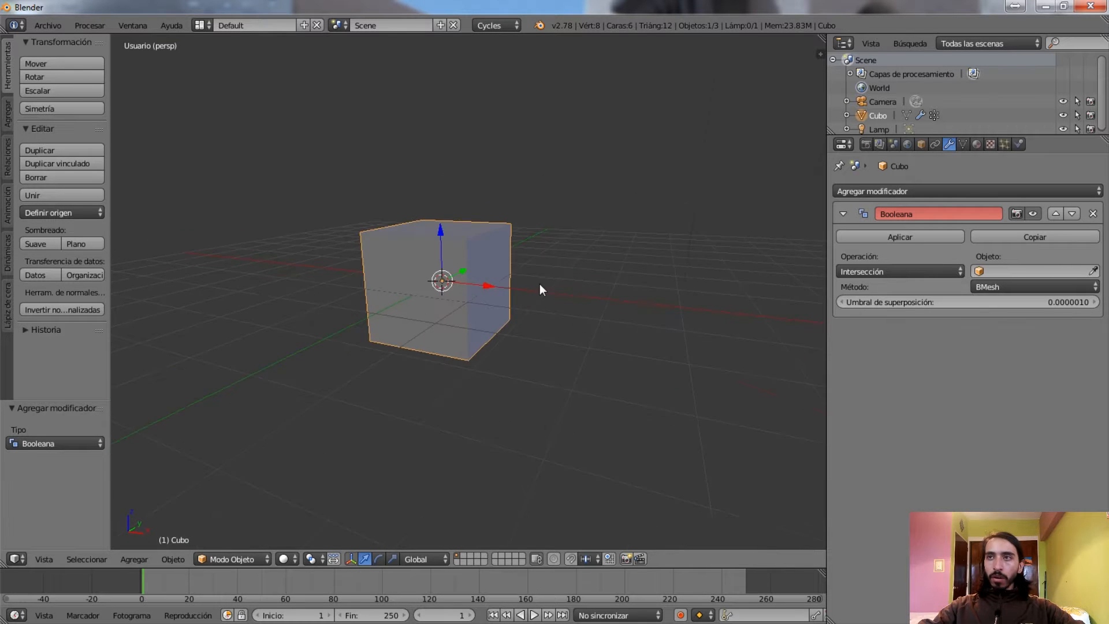
scroll(542, 283, up, 3)
key(Tab)
key(Tab)
key(shift+d)
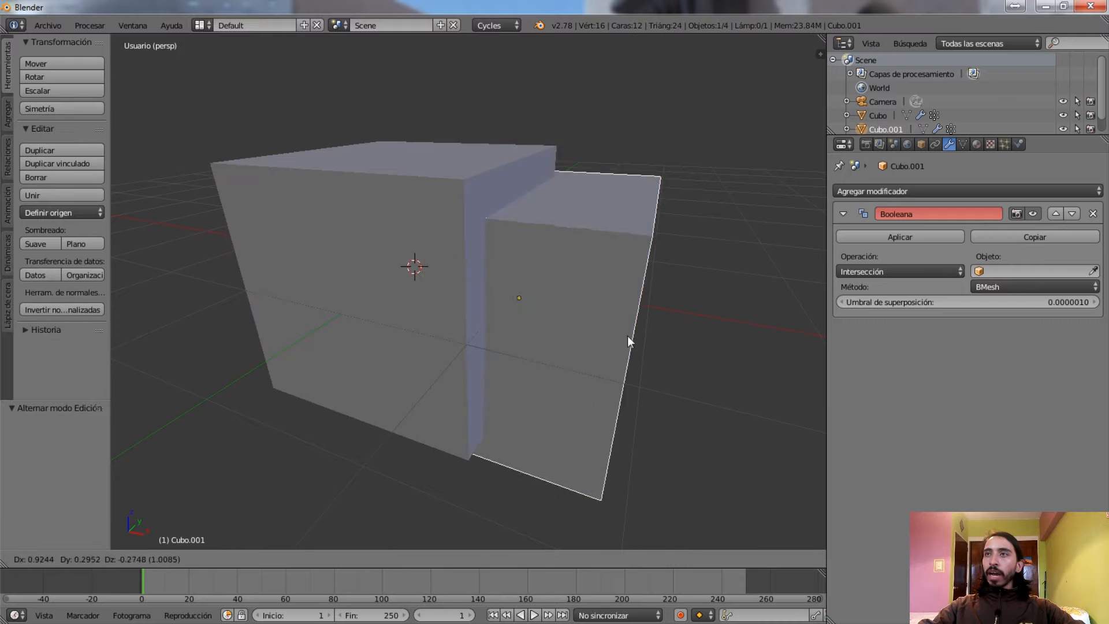
click(743, 373)
key(s)
click(688, 371)
Move the small cube -1.428 along X so it sits partly embedded in the large cube's side face
key(g)
key(x)
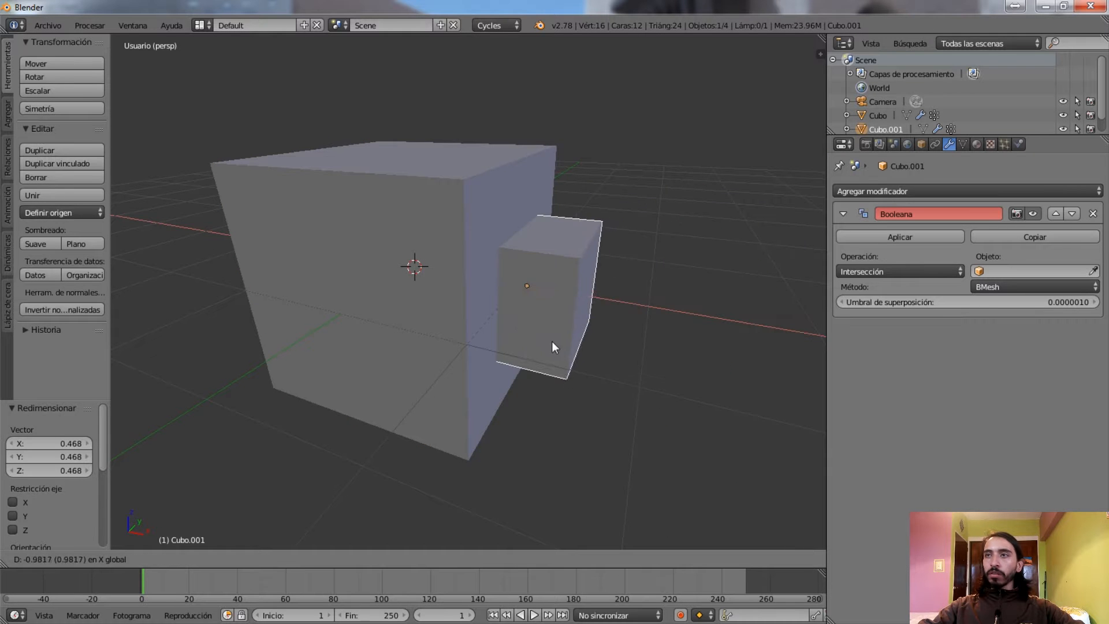
click(512, 321)
middle_drag(507, 317, 525, 210)
Remove the copied Boolean modifier from the small cube and reselect the large cube
right_click(483, 254)
right_click(483, 264)
right_click(479, 250)
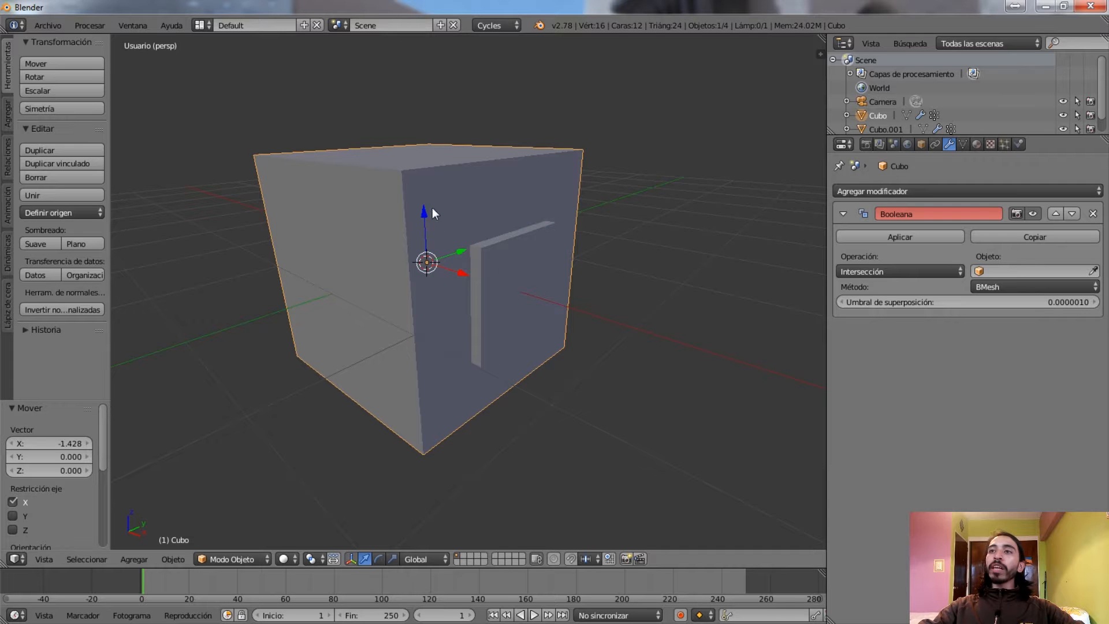
right_click(523, 264)
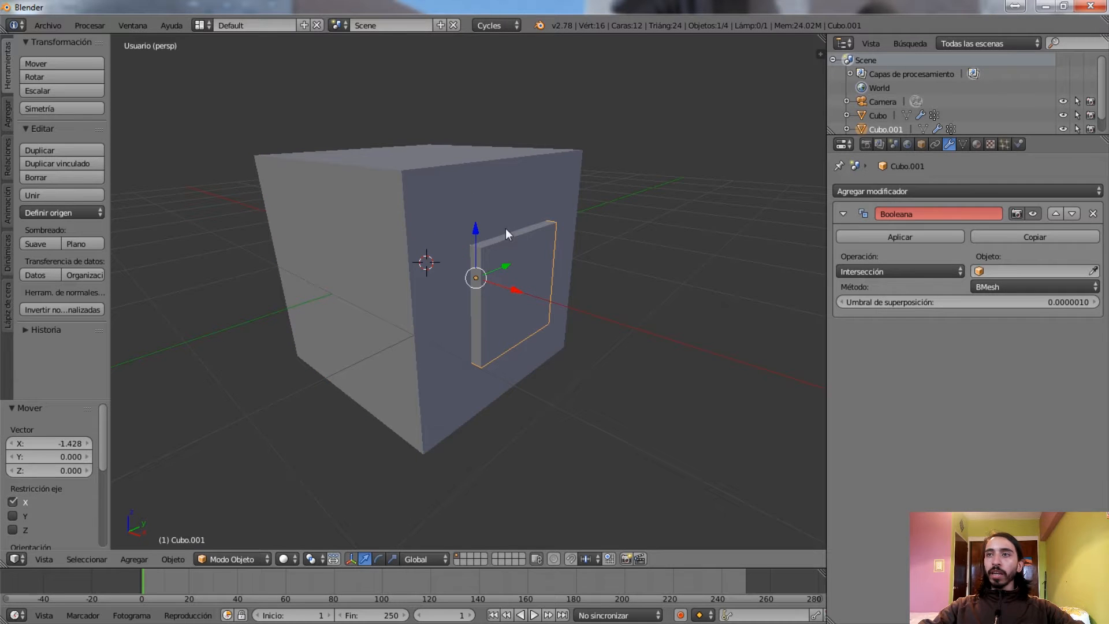
click(1092, 214)
right_click(457, 162)
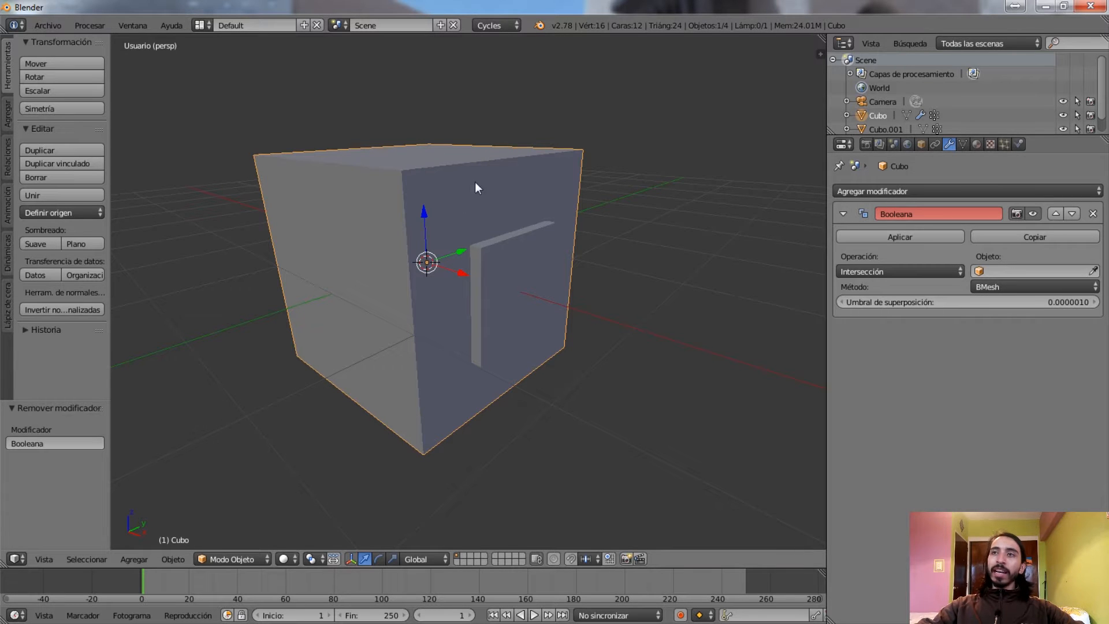
Set the large cube's Boolean to Difference (Diferencia) with Cubo.001 as its object and apply the modifier
middle_drag(469, 175, 450, 175)
click(943, 270)
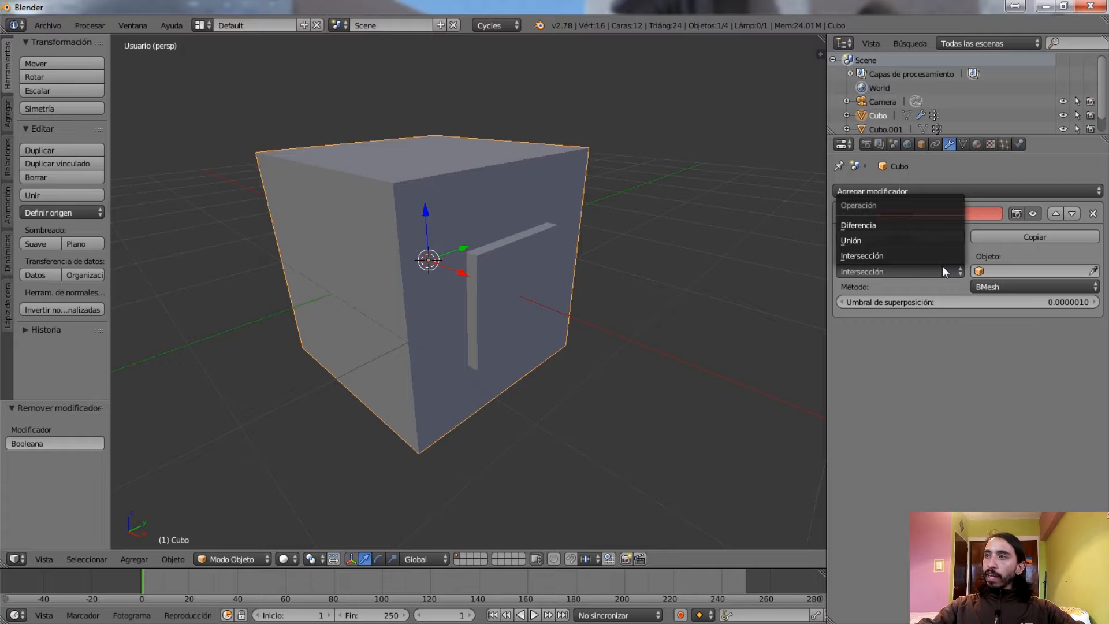
click(865, 226)
middle_drag(665, 225, 630, 242)
click(1004, 270)
click(970, 289)
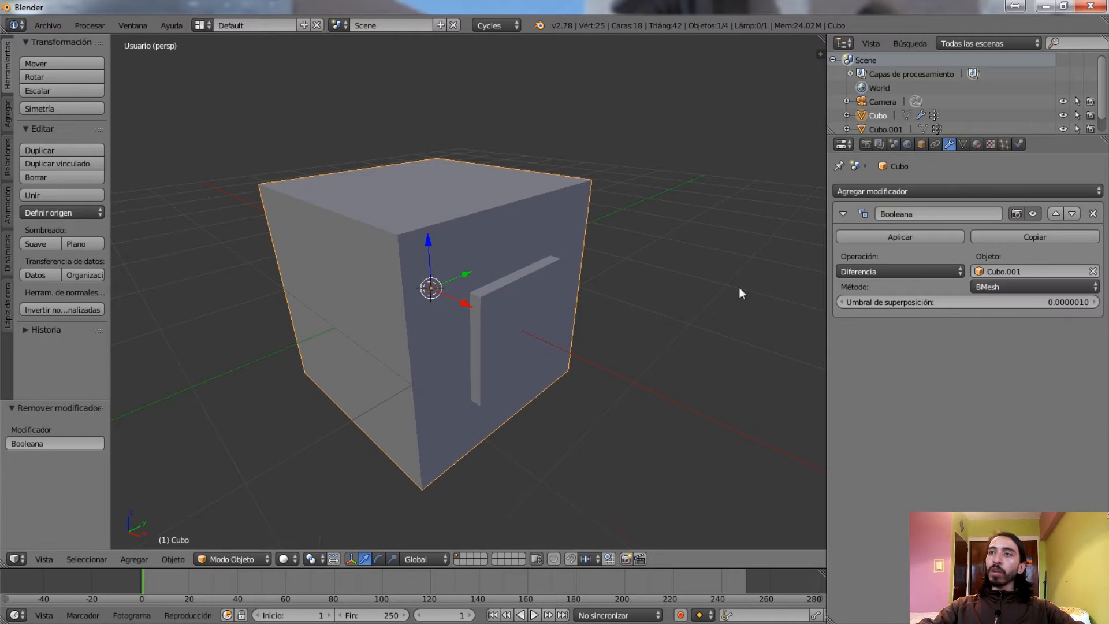
key(z)
mouse_move(546, 257)
middle_down()
mouse_move(546, 275)
mouse_move(550, 255)
middle_up()
key(z)
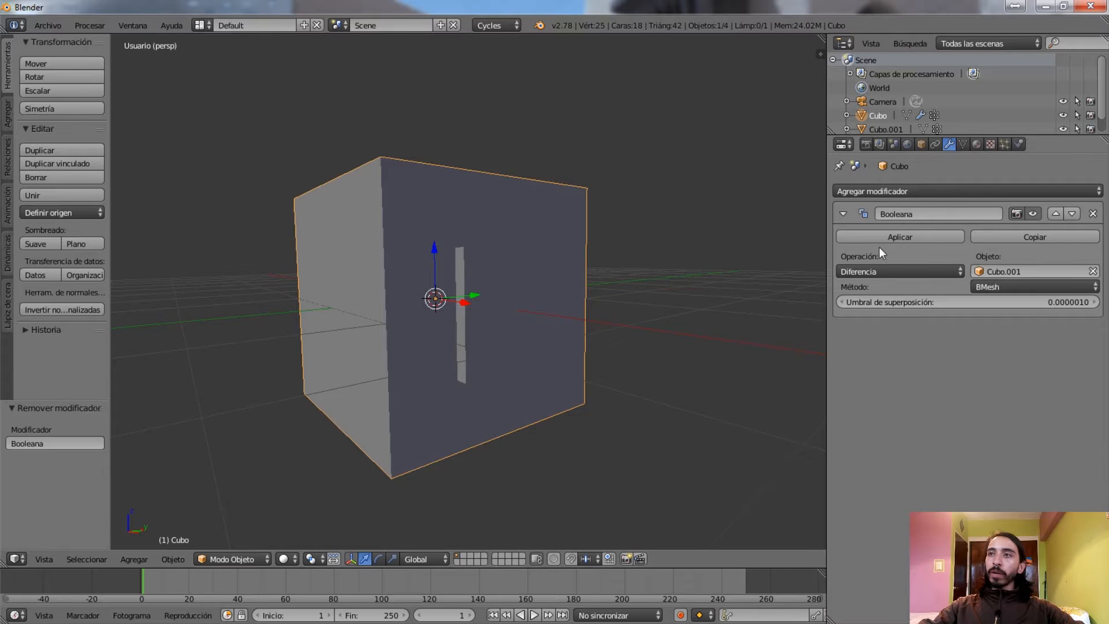
click(893, 234)
Move the small cube 2.134 along X away from the large cube and inspect the cut-out
right_click(510, 324)
key(g)
key(x)
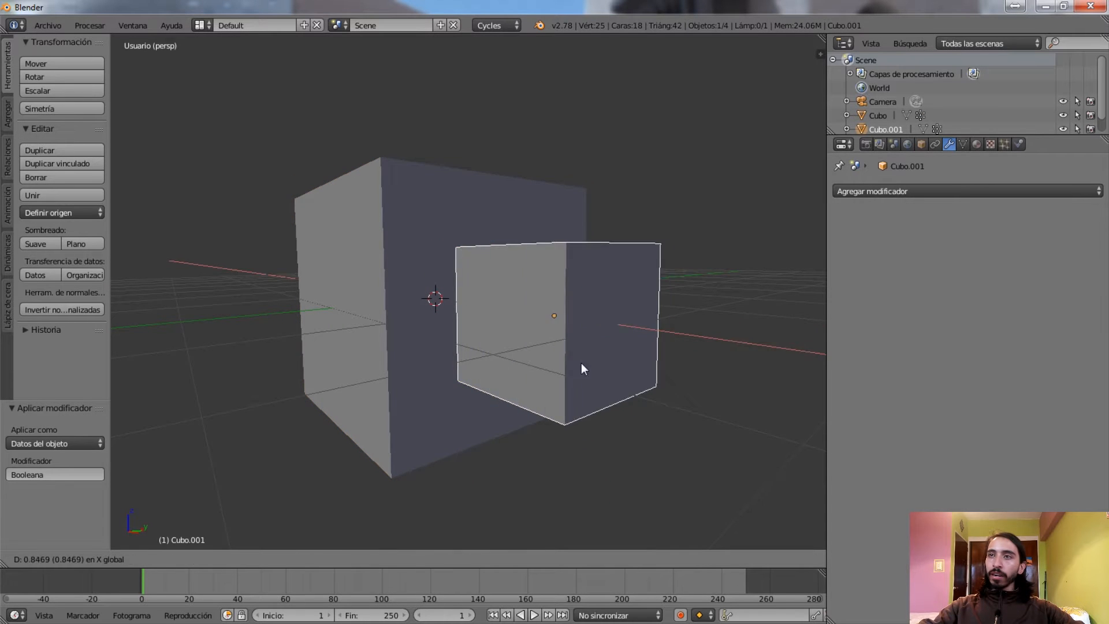
click(771, 445)
scroll(556, 343, up, 5)
middle_drag(621, 379, 295, 338)
scroll(491, 349, down, 6)
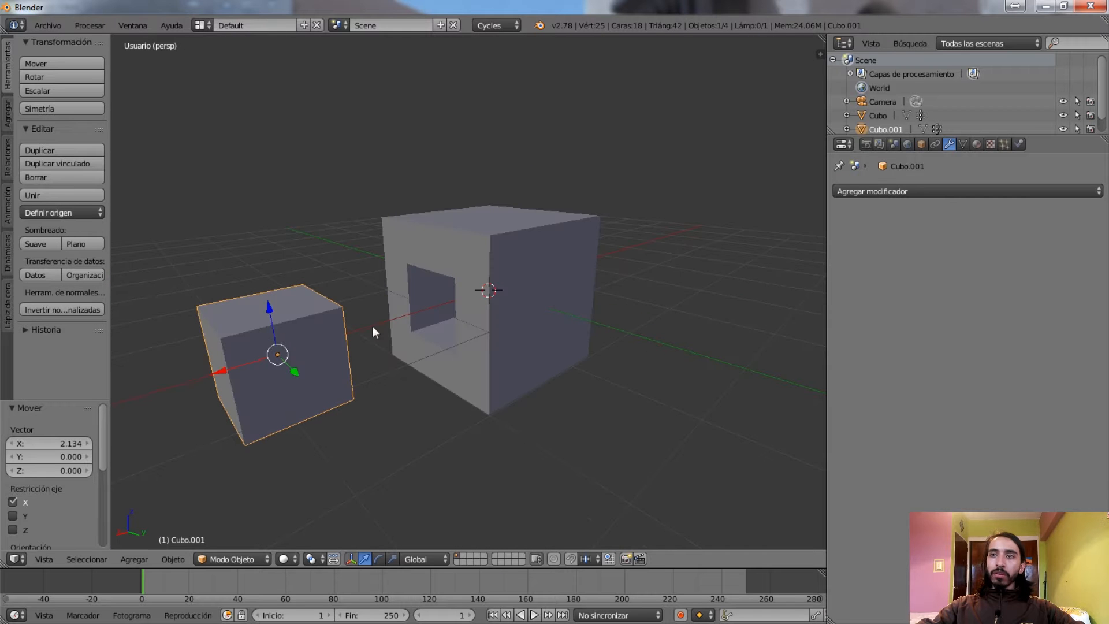
middle_drag(565, 231, 510, 252)
scroll(470, 322, down, 5)
scroll(484, 325, up, 5)
Add a Boolean modifier to the large cube with the Intersection (Intersección) operation
right_click(509, 252)
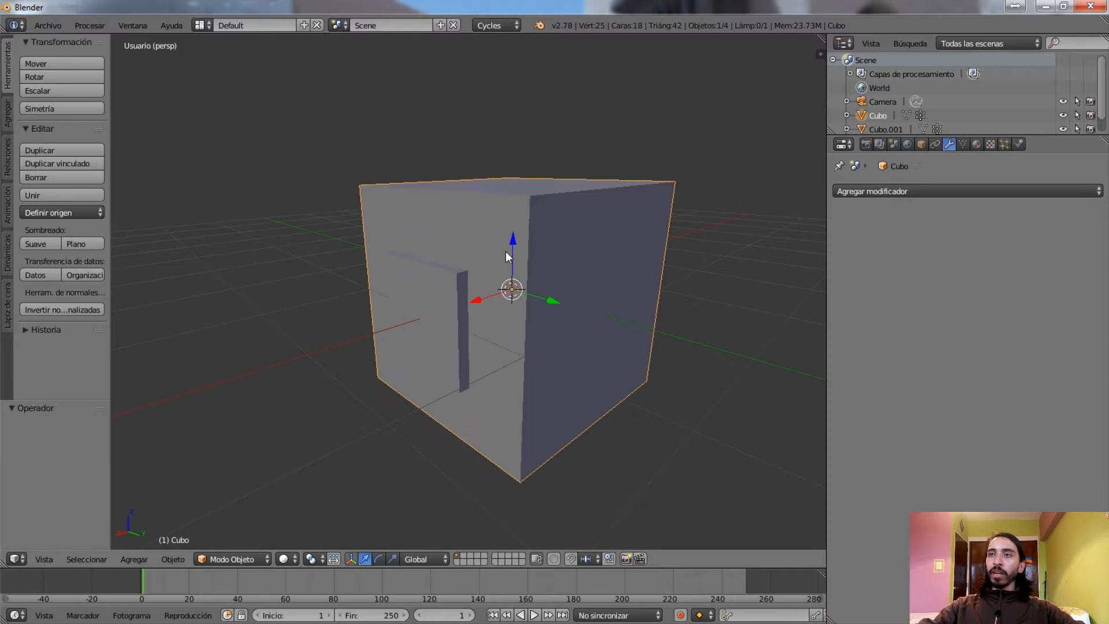
click(874, 191)
click(844, 240)
click(959, 270)
click(922, 275)
click(901, 272)
click(878, 253)
Assign Cubo.001 as the Boolean's object and inspect the intersection from several sides
middle_drag(554, 271, 621, 279)
key(z)
click(1010, 270)
click(981, 289)
key(z)
middle_drag(526, 283, 695, 39)
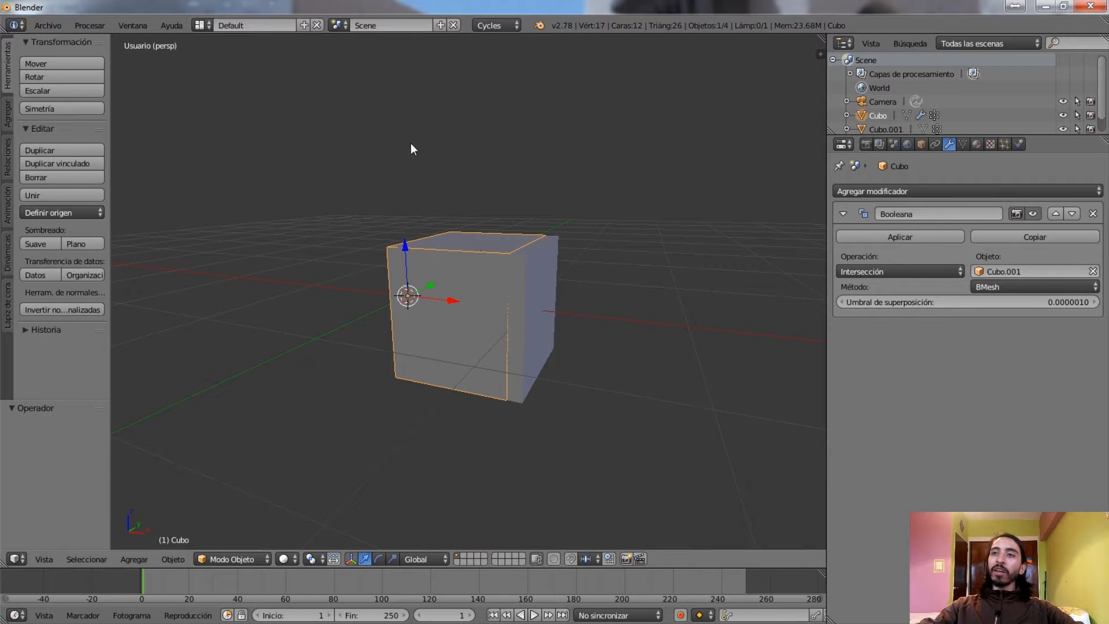
scroll(528, 269, up, 4)
middle_drag(500, 262, 921, 268)
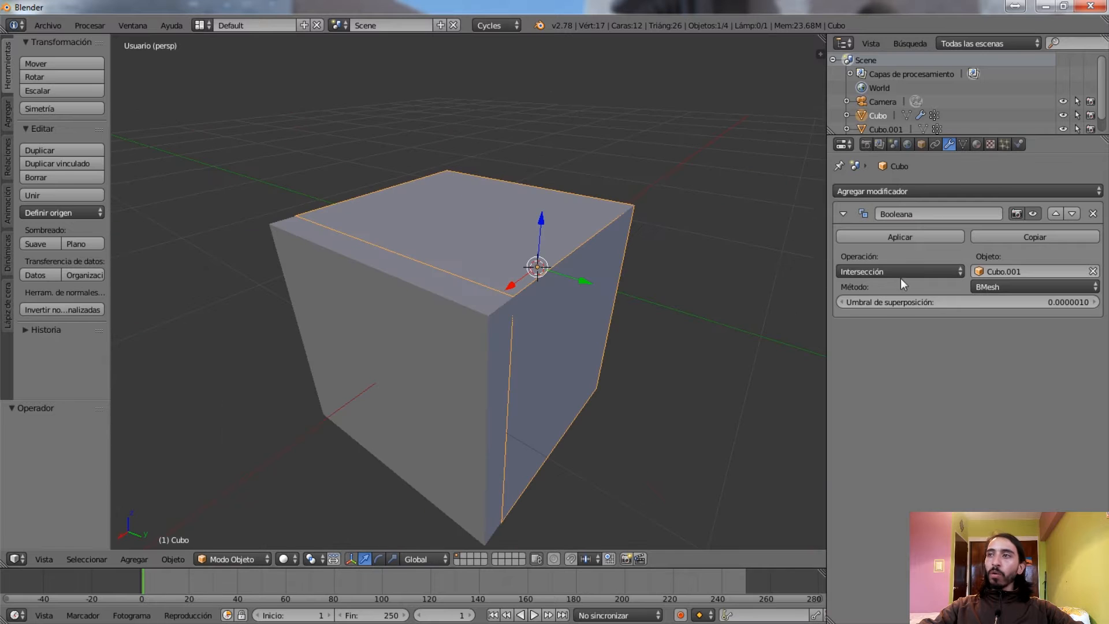
Change the Boolean's operation to Union (Unión), check it in wireframe, and apply the modifier
click(920, 268)
click(851, 247)
scroll(474, 292, down, 5)
mouse_move(474, 292)
middle_down()
mouse_move(446, 274)
mouse_move(478, 317)
mouse_move(577, 306)
middle_up()
key(z)
key(z)
click(900, 237)
Move the small cube along X well clear of the large cube
right_click(460, 315)
key(g)
key(x)
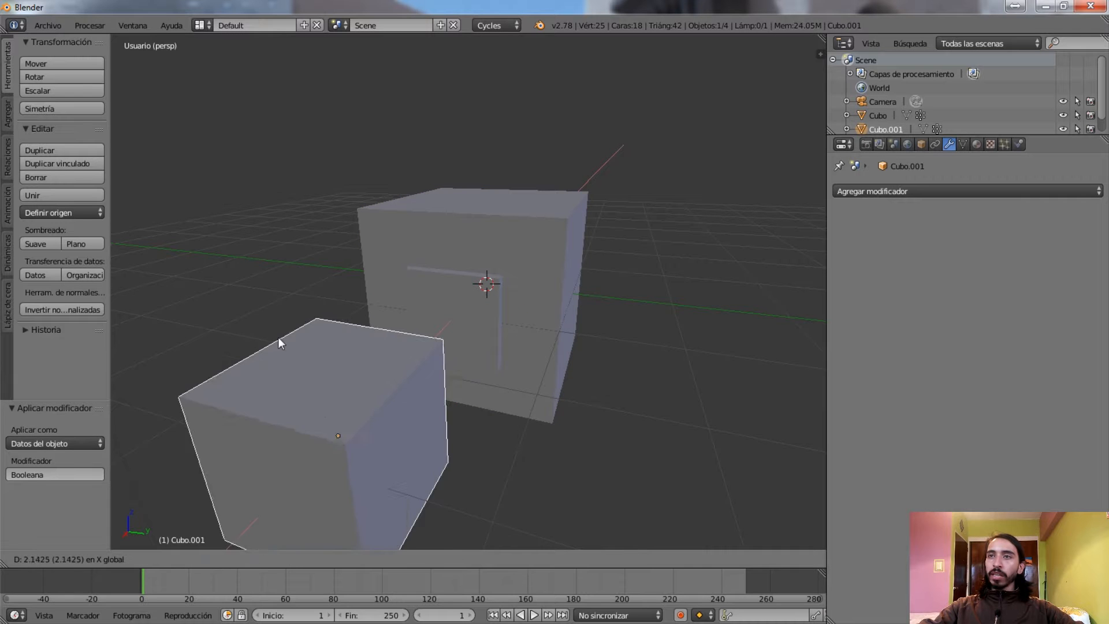
click(172, 440)
Examine the large cube's merged mesh around the protruding block in Edit mode
right_click(410, 319)
key(Tab)
middle_drag(539, 365, 427, 342)
scroll(489, 366, up, 4)
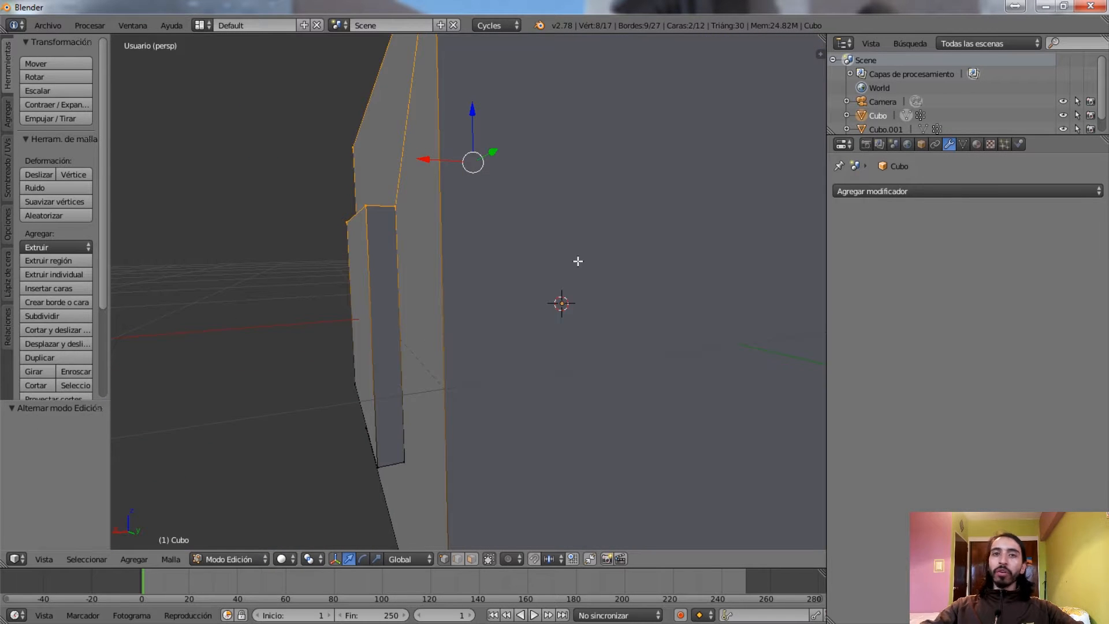
scroll(609, 275, down, 6)
key(Tab)
middle_drag(504, 292, 543, 302)
Delete both cubes and add a fresh cube at the 3D cursor
right_click(217, 333)
shift+right_click(518, 289)
key(x)
click(512, 293)
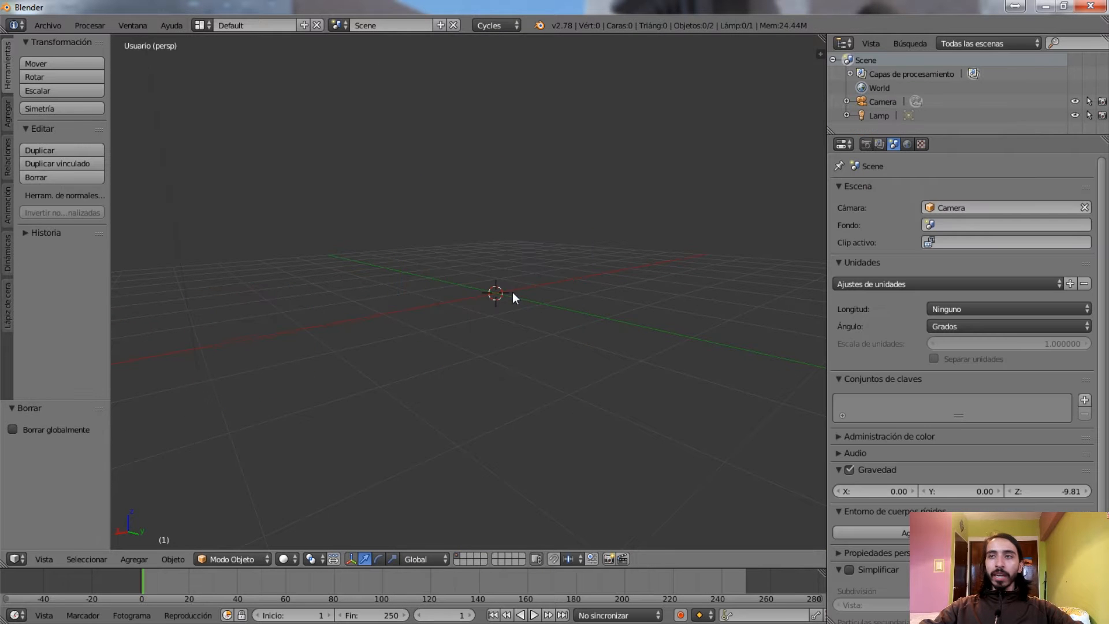
key(shift+a)
mouse_move(340, 293)
click(404, 308)
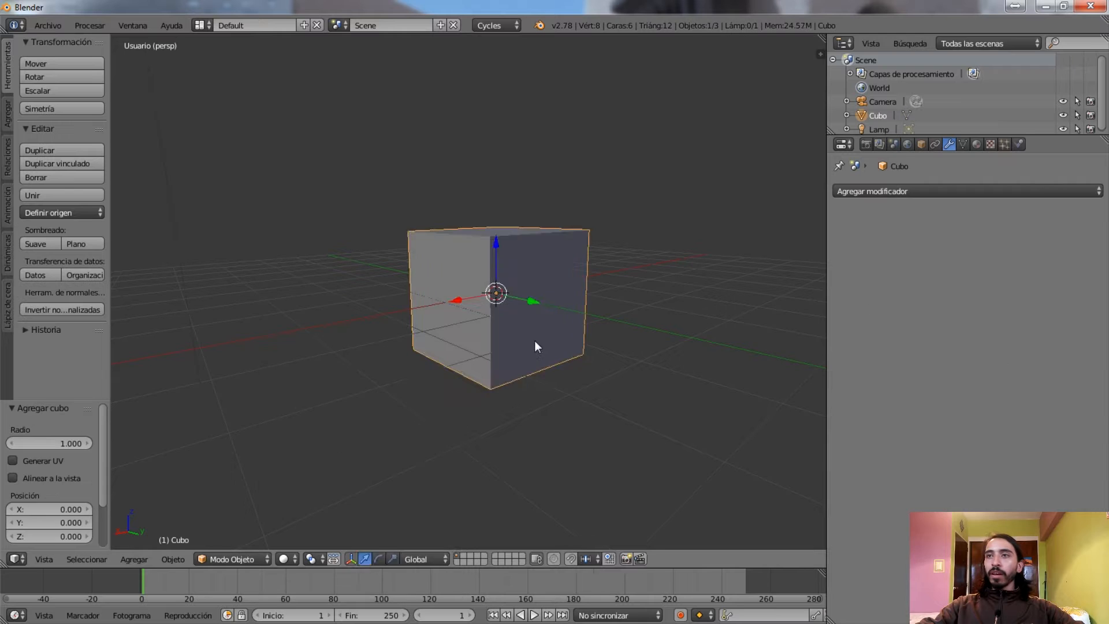
key(g)
key(z)
click(522, 270)
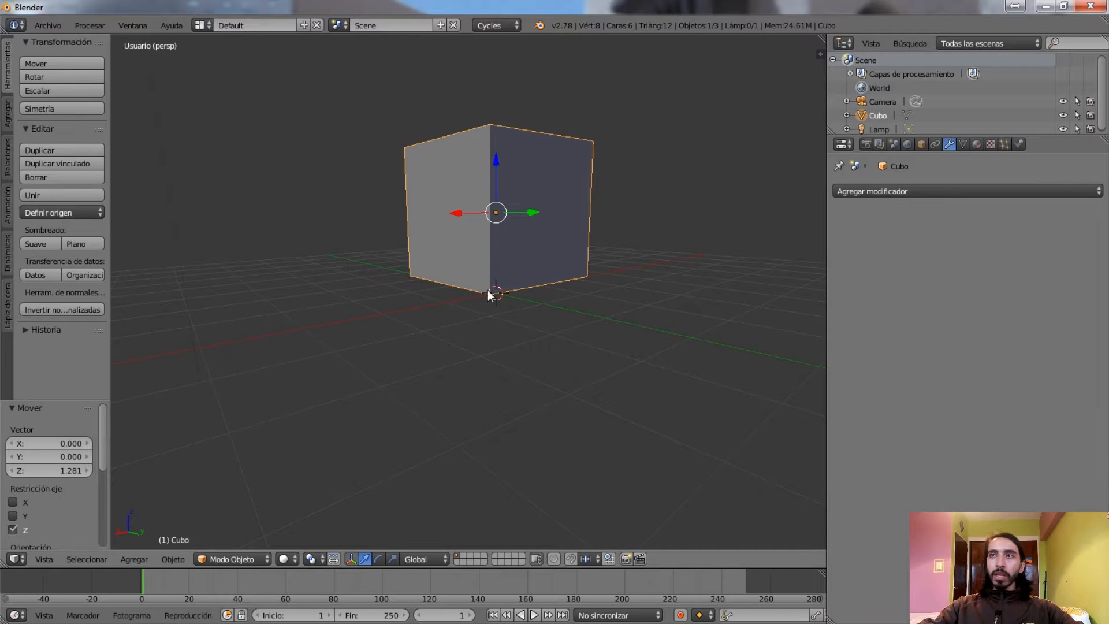
key(ctrl+z)
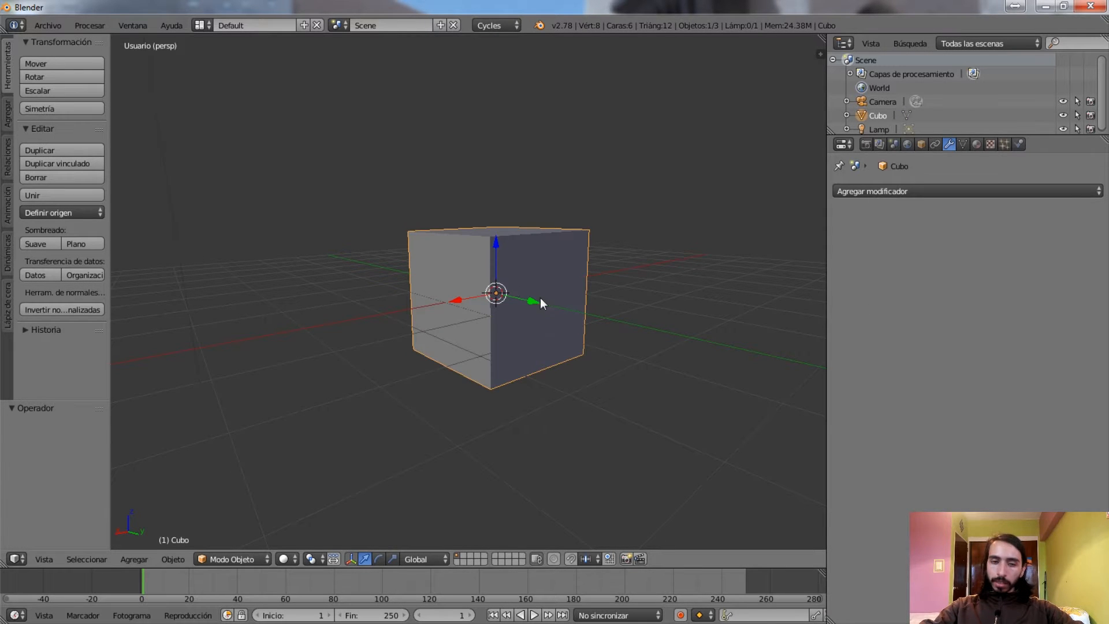
Duplicate the new cube, scale the copy down, place it beside the original along X, and reselect the large cube
key(shift+d)
click(449, 335)
key(s)
click(482, 346)
key(g)
key(x)
click(488, 349)
right_click(545, 230)
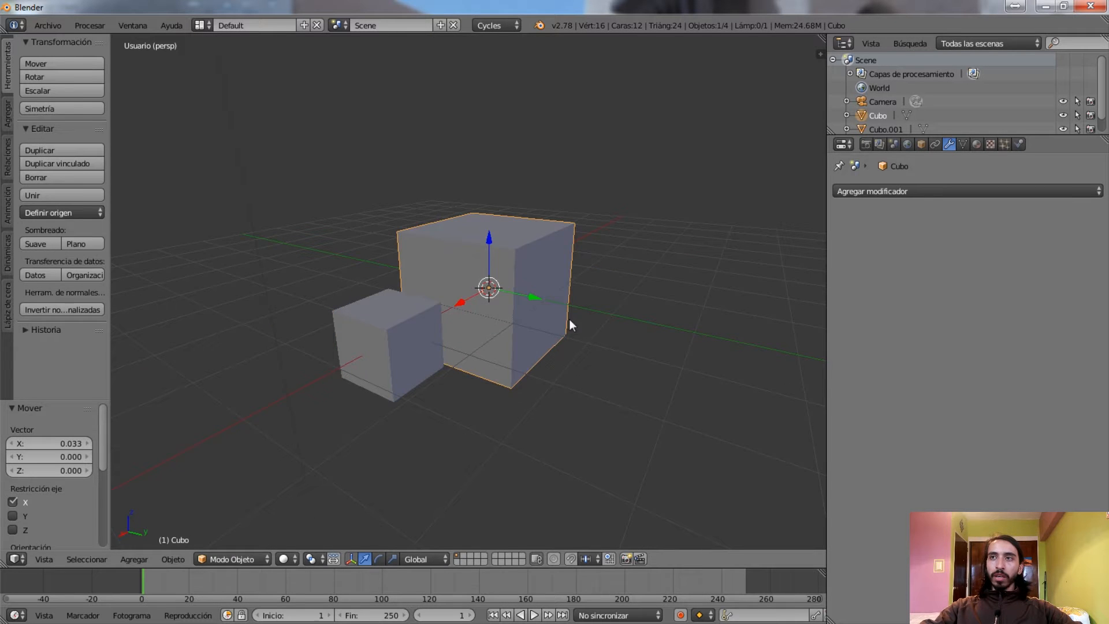
Examine the large cube's vertices in Edit mode, picking a single top corner vertex, and return to Object mode
key(Tab)
middle_drag(432, 313, 606, 360)
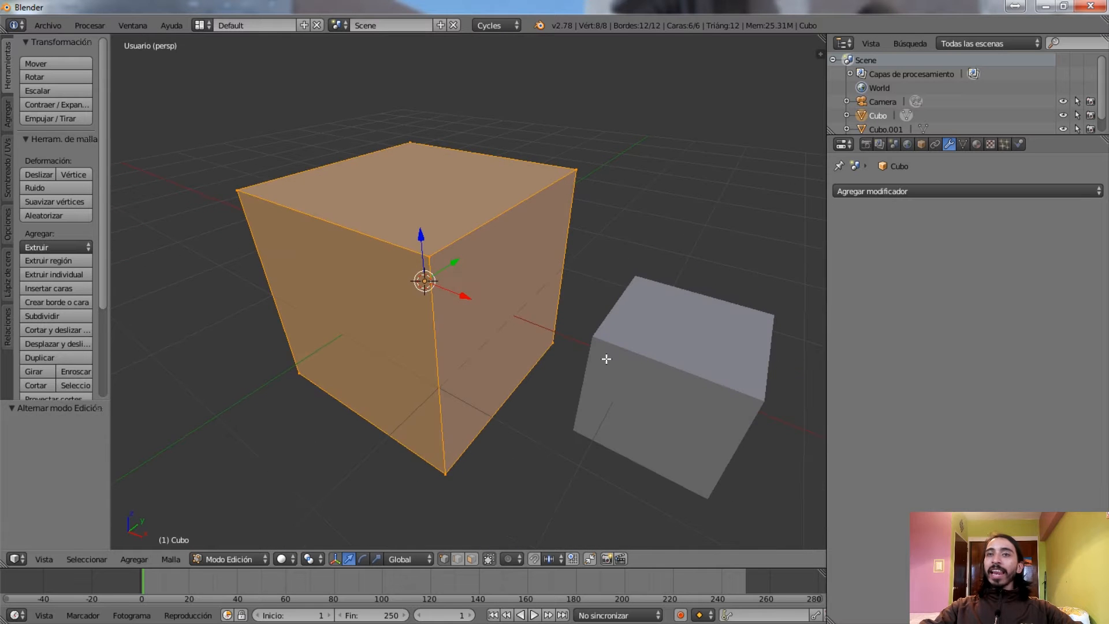
key(a)
right_click(557, 188)
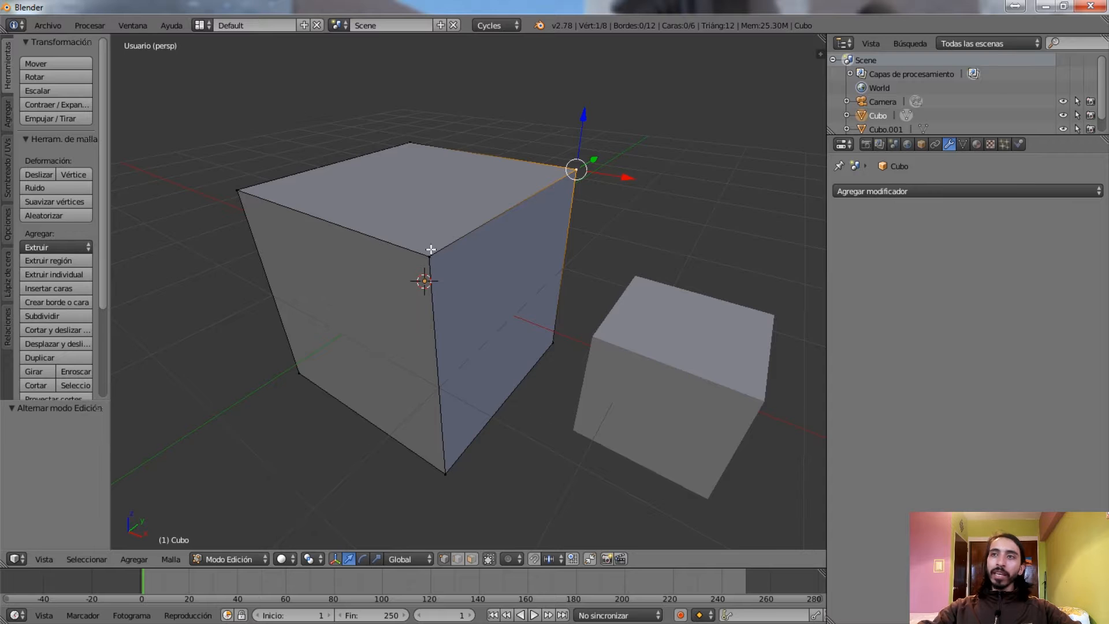
scroll(504, 230, down, 5)
middle_drag(364, 262, 532, 211)
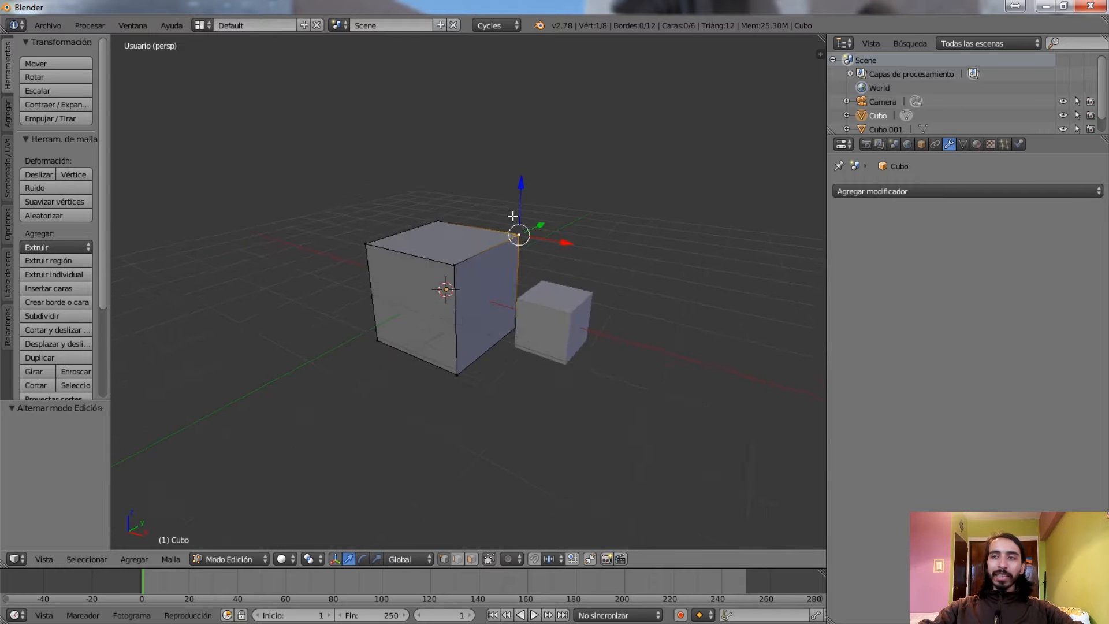
scroll(532, 210, up, 2)
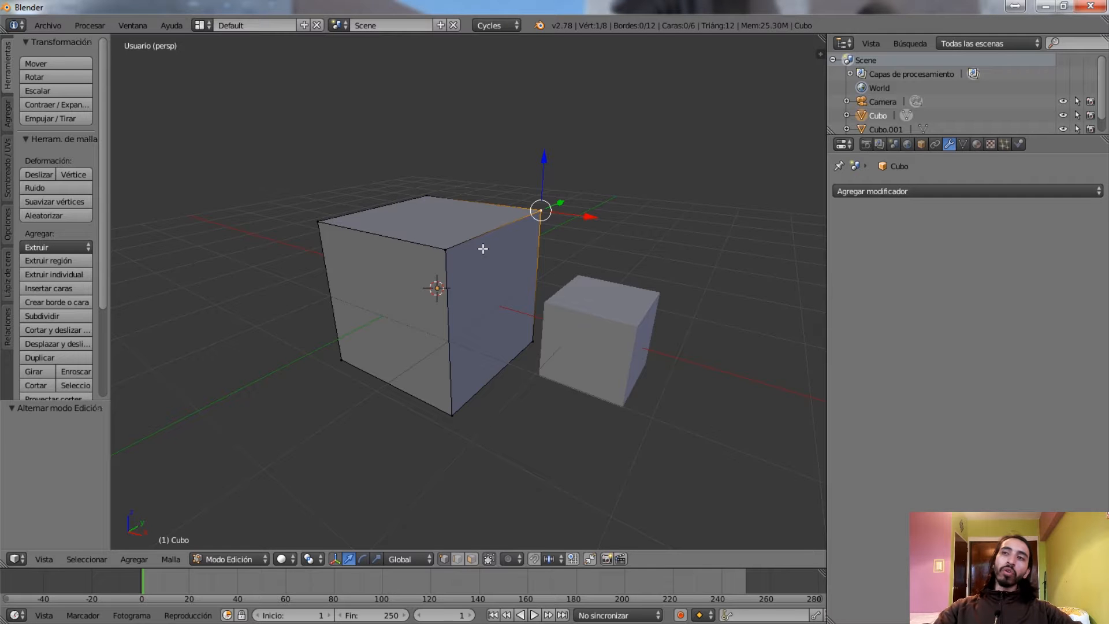
key(Tab)
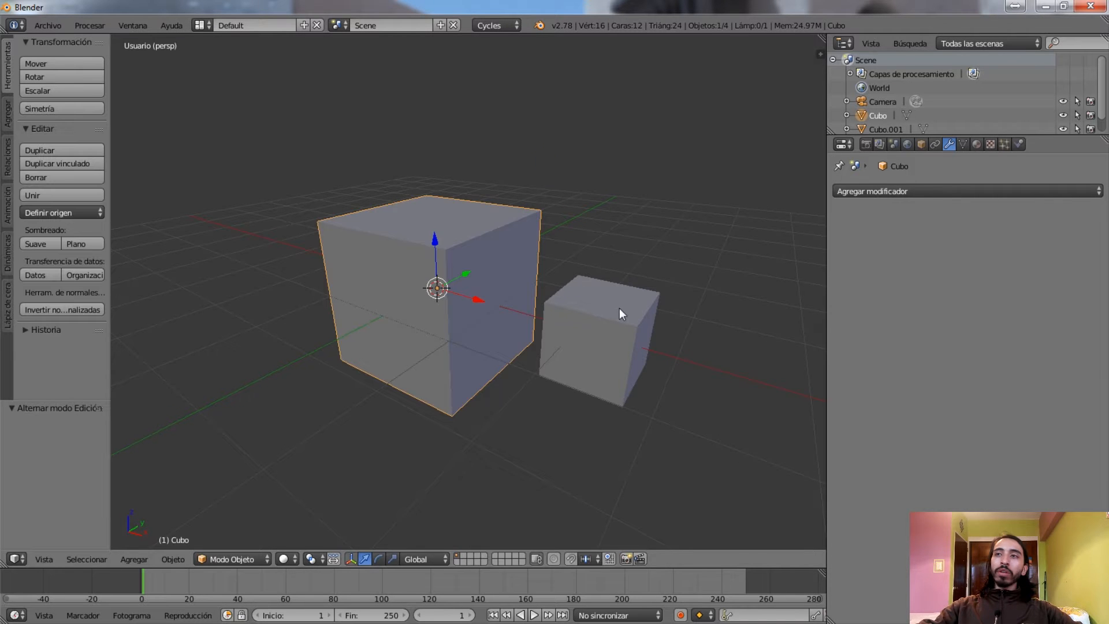
Move the small cube -1.513 along X into the large cube's side face and reselect the large cube
right_click(612, 314)
key(g)
key(x)
click(508, 323)
right_click(497, 253)
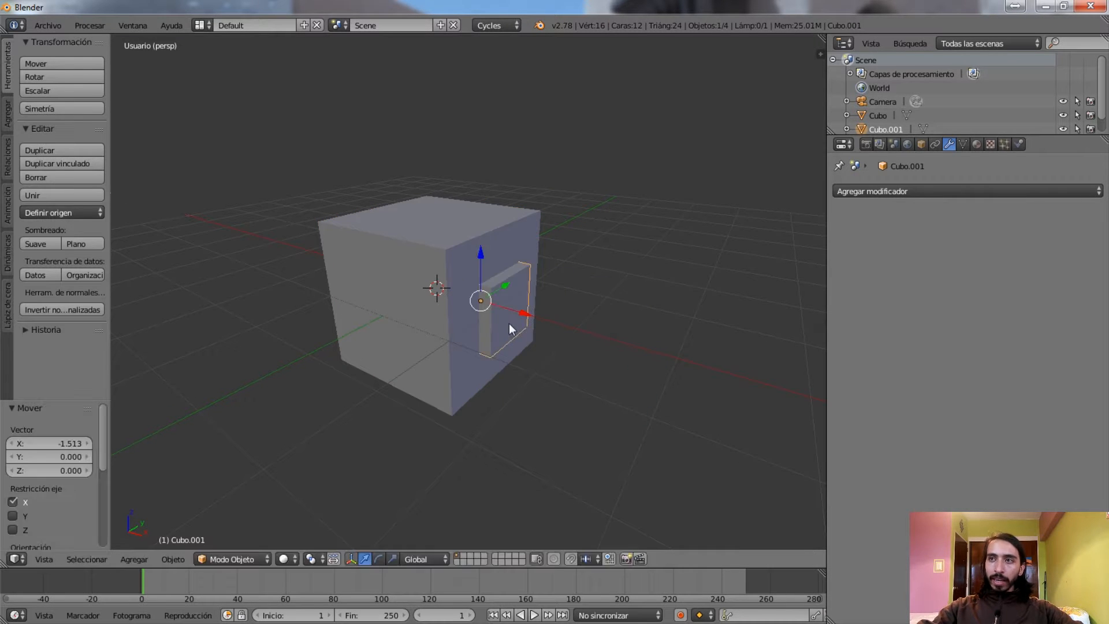
scroll(494, 269, up, 4)
scroll(491, 266, down, 3)
scroll(494, 269, up, 1)
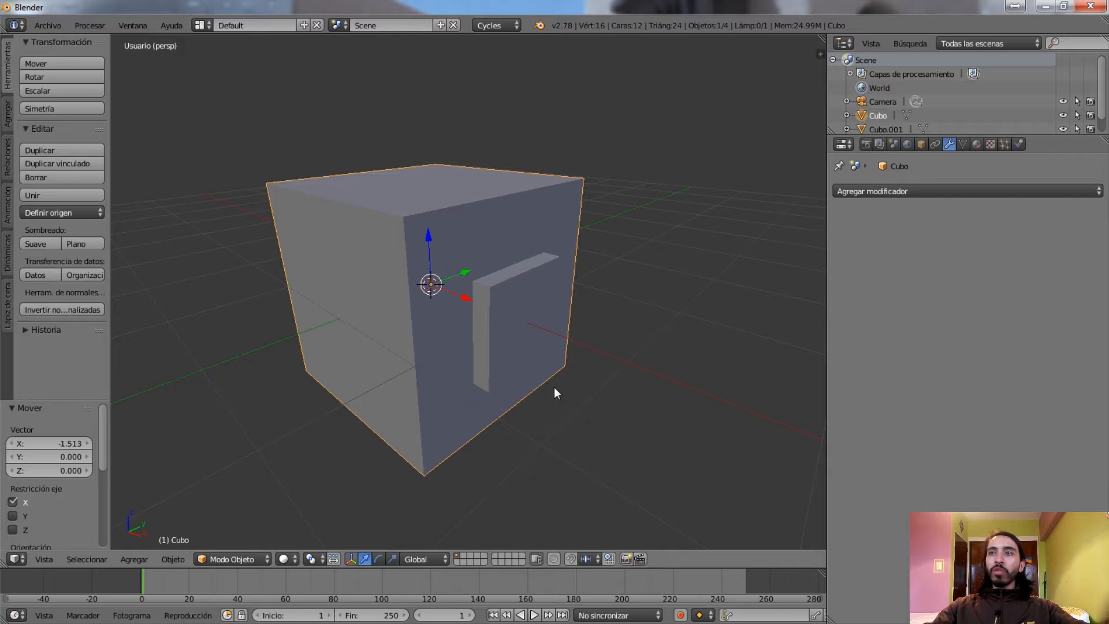
Add a Boolean modifier to the large cube, set it to Difference (Diferencia) with Cubo.001, and apply it
click(941, 192)
click(794, 247)
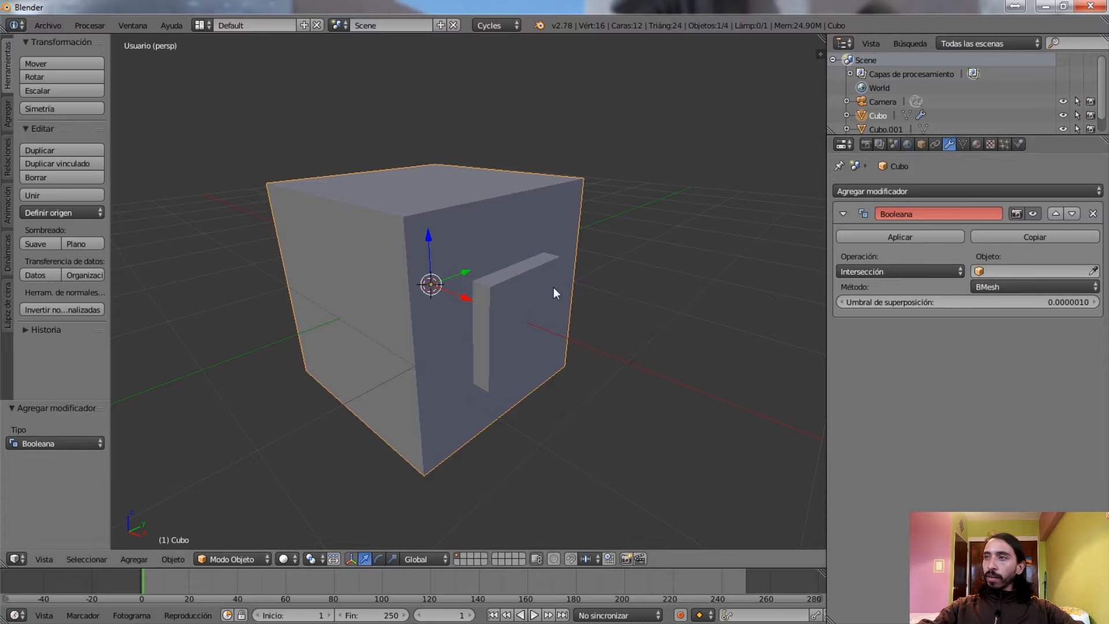
click(924, 269)
click(899, 226)
click(1060, 271)
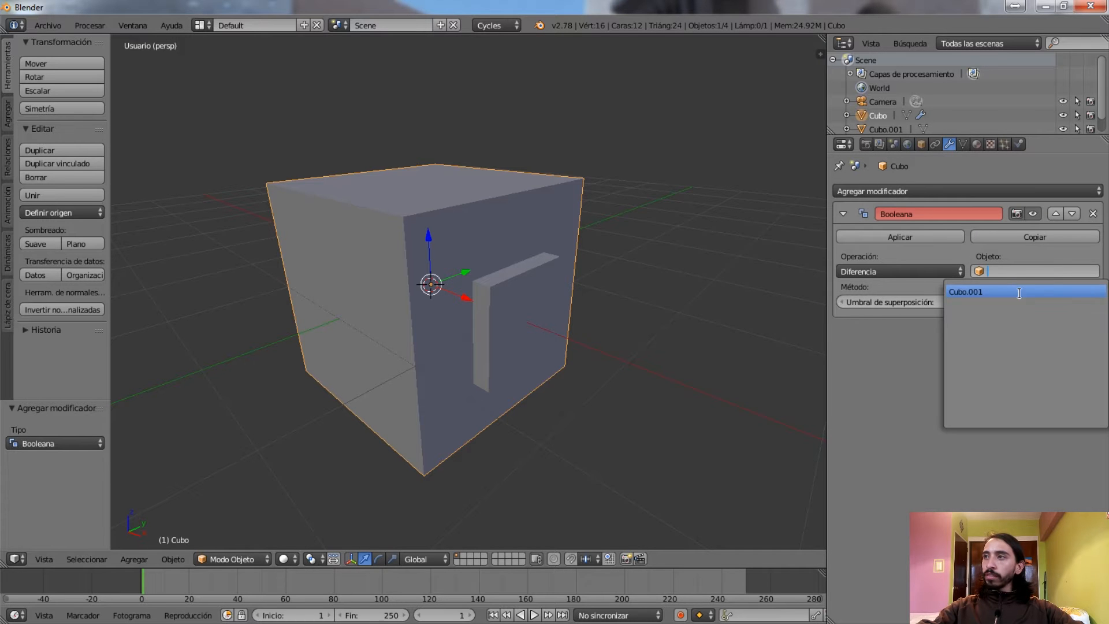
click(1002, 294)
click(924, 236)
Move the small cube 2.357 along X out of the large cube and readjust its distance along the same axis
right_click(524, 305)
key(g)
key(x)
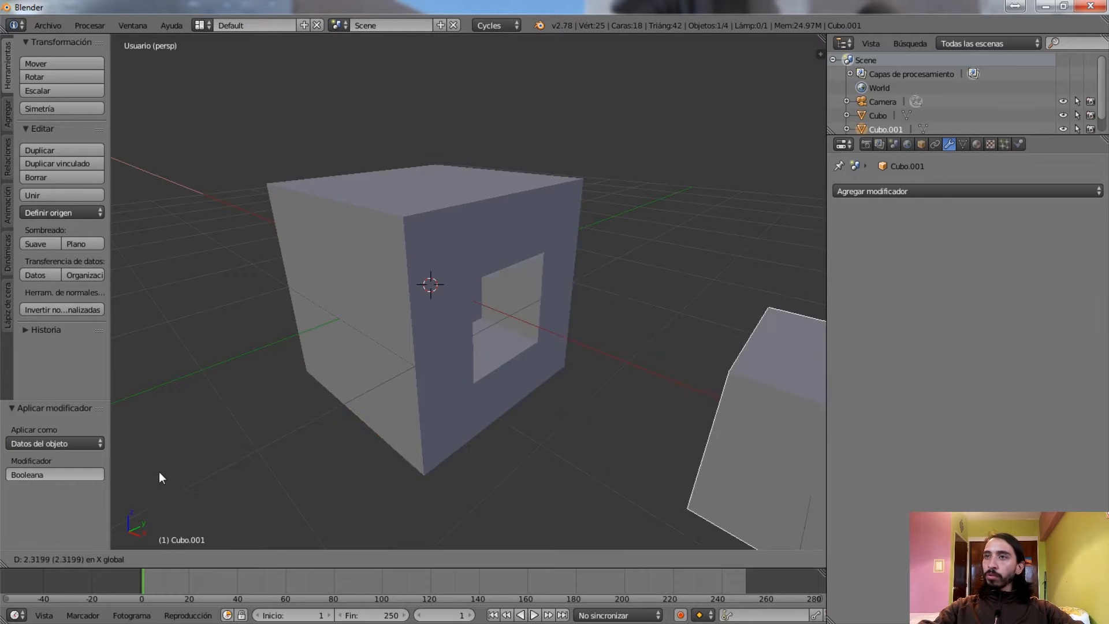
click(151, 466)
right_click(389, 367)
scroll(659, 415, down, 3)
right_click(587, 342)
key(g)
key(x)
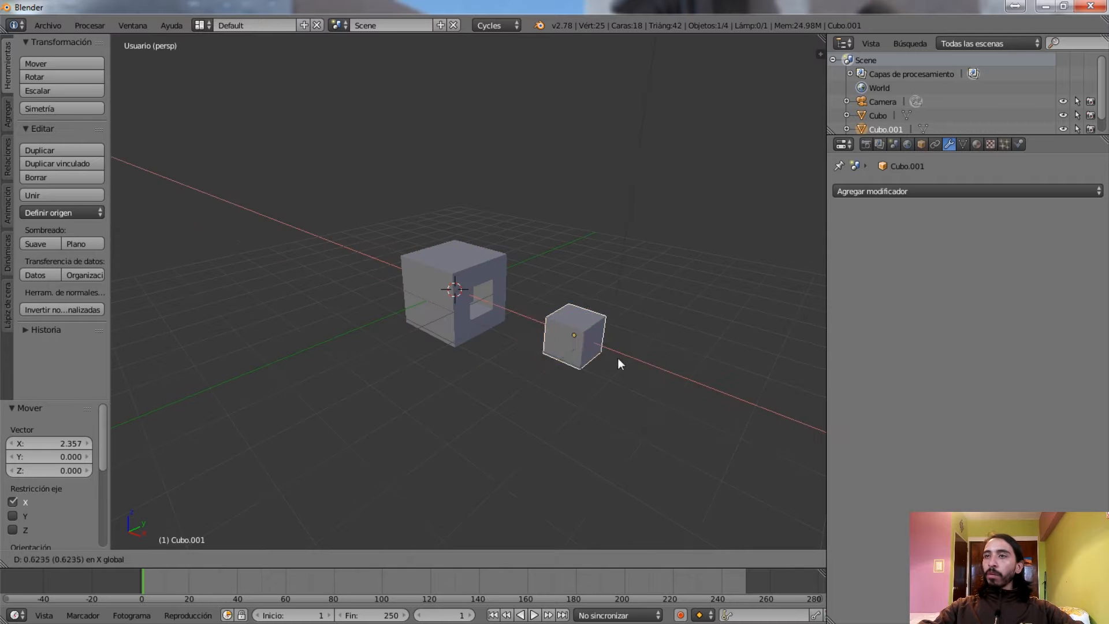
click(539, 344)
Enter Edit mode on the cut cube and try to move an upper corner vertex of its opening
scroll(538, 346, up, 5)
middle_drag(534, 355, 472, 333)
right_click(414, 372)
key(Tab)
middle_drag(412, 373, 441, 267)
key(a)
right_click(387, 228)
key(g)
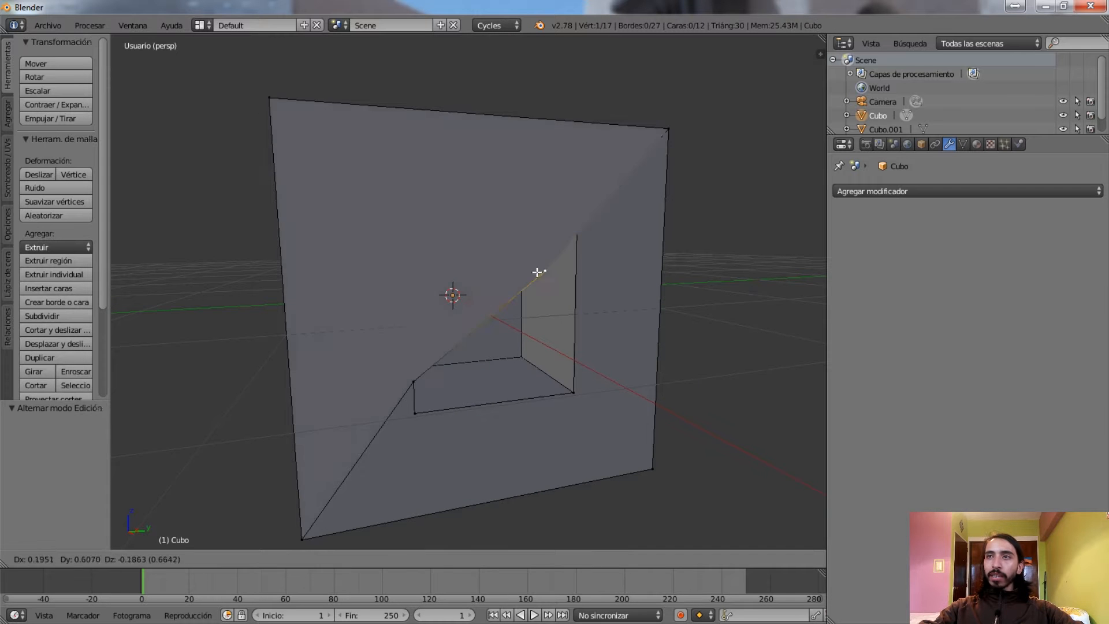
right_click(372, 230)
Extend the selection to all six vertices of the face bordering the opening's upper edge
shift+right_click(566, 230)
shift+right_click(659, 138)
shift+right_click(272, 115)
shift+right_click(297, 525)
shift+right_click(424, 352)
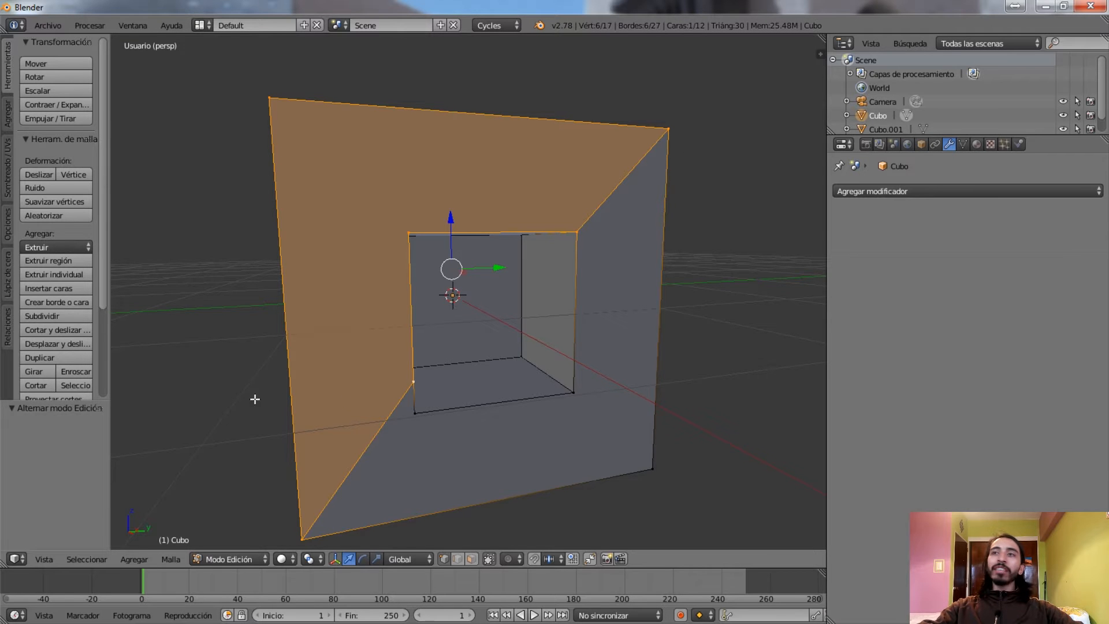
Select all seven vertices of the face that borders the opening's lower edge and adjoining vertical edge
middle_drag(433, 434, 420, 312)
right_click(400, 266)
shift+right_click(399, 234)
shift+right_click(285, 386)
shift+right_click(560, 265)
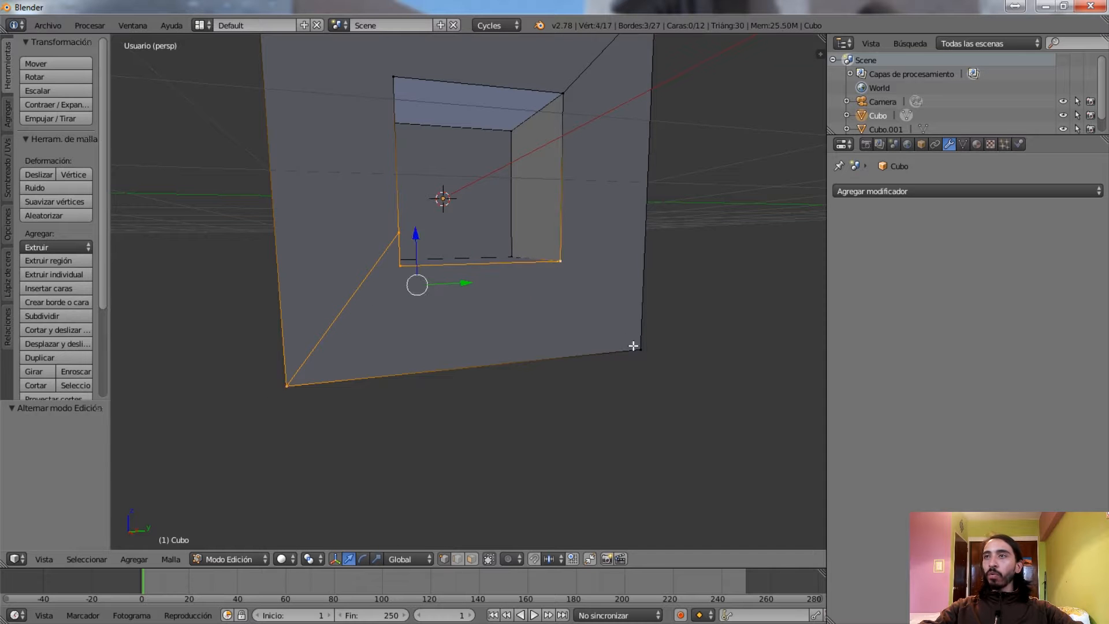
shift+right_click(640, 348)
middle_drag(616, 254, 593, 287)
shift+right_click(530, 194)
shift+right_click(623, 95)
Select the four corner vertices of one uncut side face of the cube and return to Object mode
middle_drag(592, 222, 502, 267)
scroll(397, 272, down, 3)
right_click(685, 227)
shift+right_click(628, 404)
shift+right_click(429, 409)
shift+right_click(407, 216)
scroll(501, 262, up, 2)
scroll(567, 220, down, 4)
key(Tab)
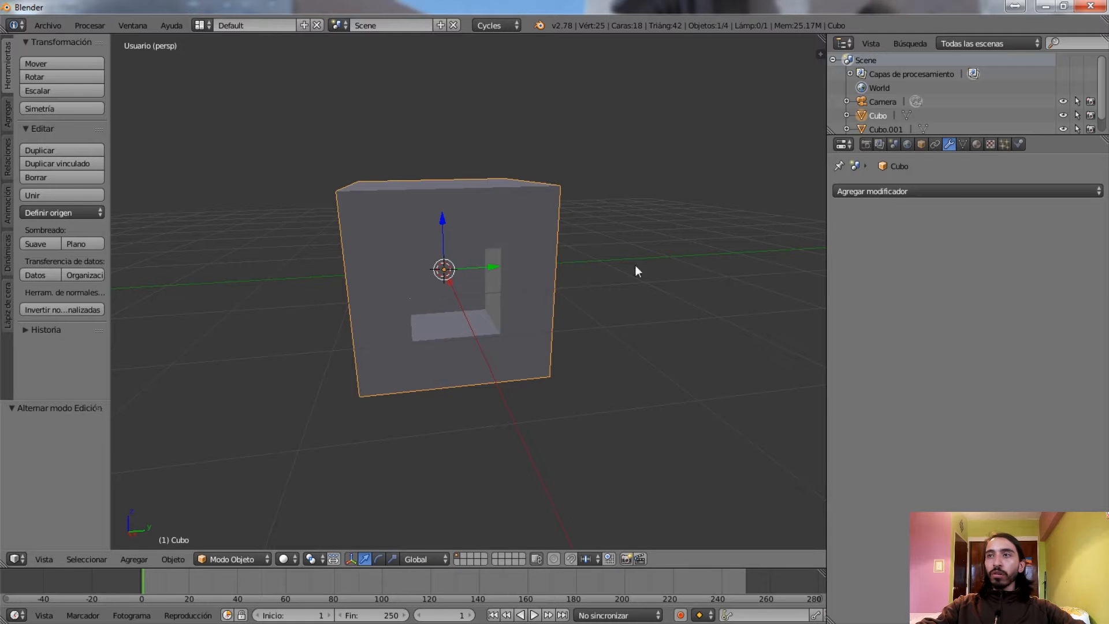
Add a Subdivision Surface modifier to the cut cube with 4 view subdivisions and examine the shading around the opening
click(962, 191)
click(818, 419)
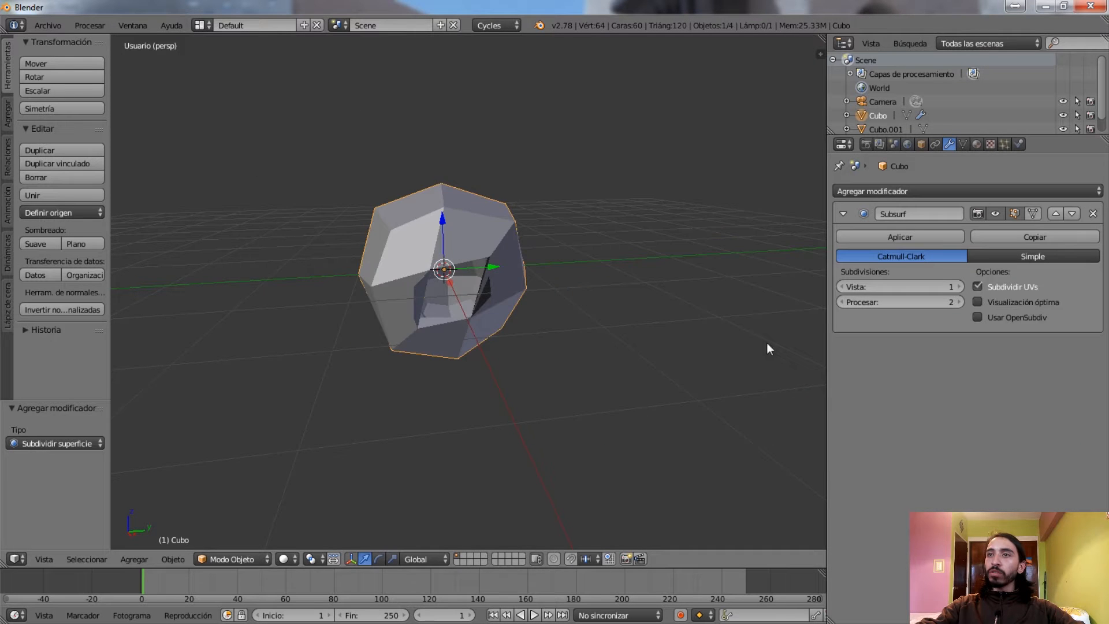
scroll(572, 335, up, 2)
mouse_move(572, 334)
middle_down()
mouse_move(542, 334)
mouse_move(555, 332)
middle_up()
click(959, 286)
click(958, 287)
click(958, 287)
middle_drag(635, 260, 445, 317)
scroll(489, 371, up, 4)
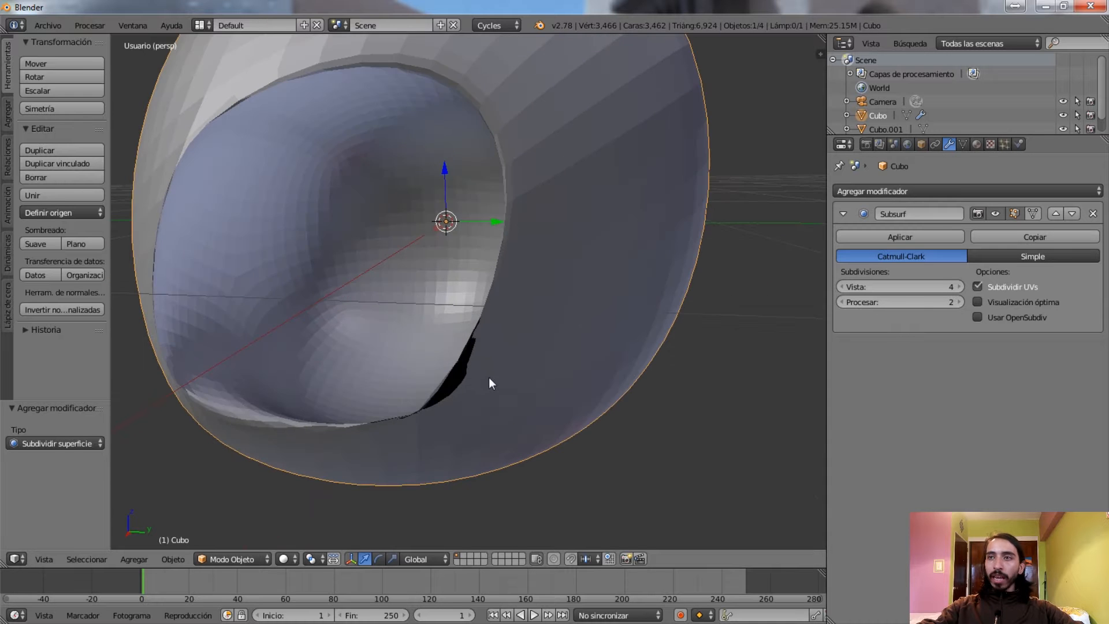
middle_drag(489, 371, 498, 303)
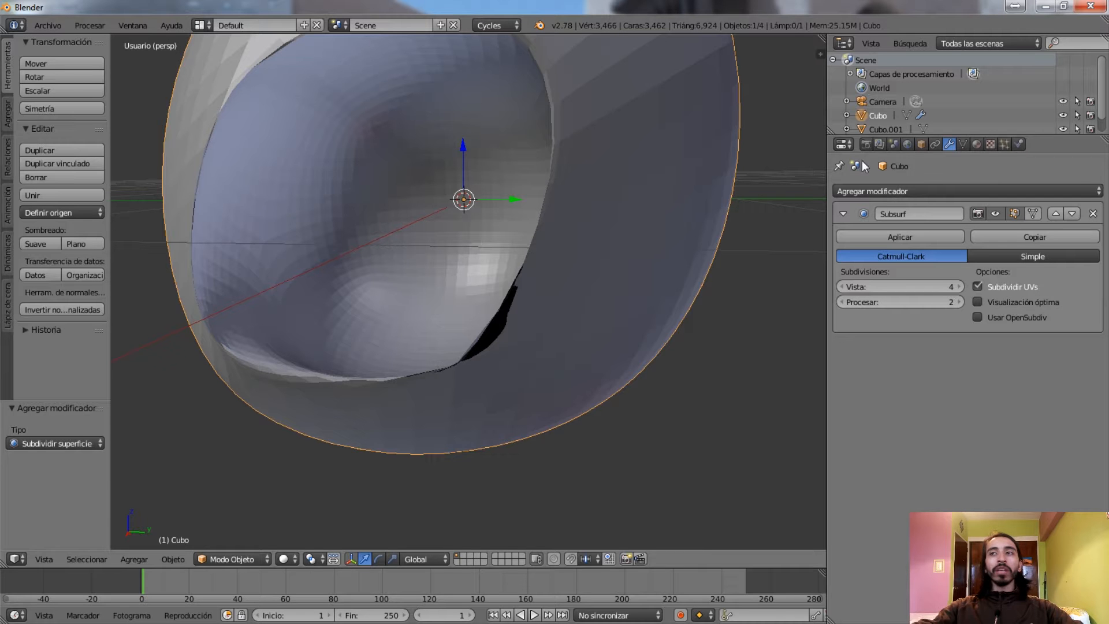
Take the subdivision off the cut cube and examine its faces in Edit mode, clearing the vertex selection
key(Tab)
middle_drag(453, 300, 525, 260)
scroll(502, 254, down, 4)
scroll(482, 302, up, 3)
middle_drag(478, 329, 448, 288)
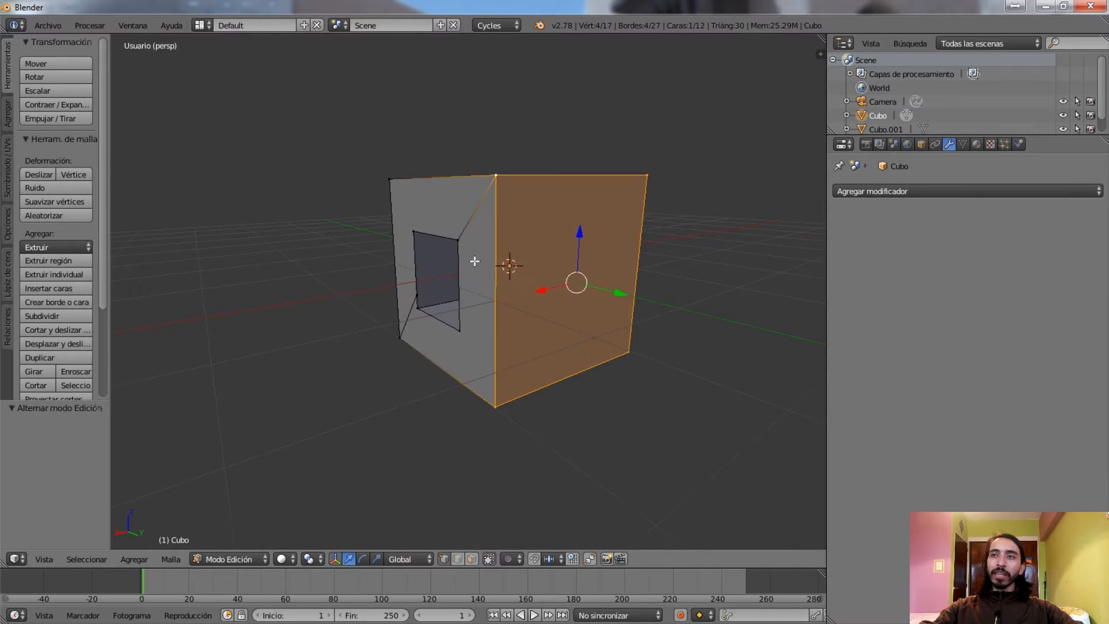
key(a)
key(Tab)
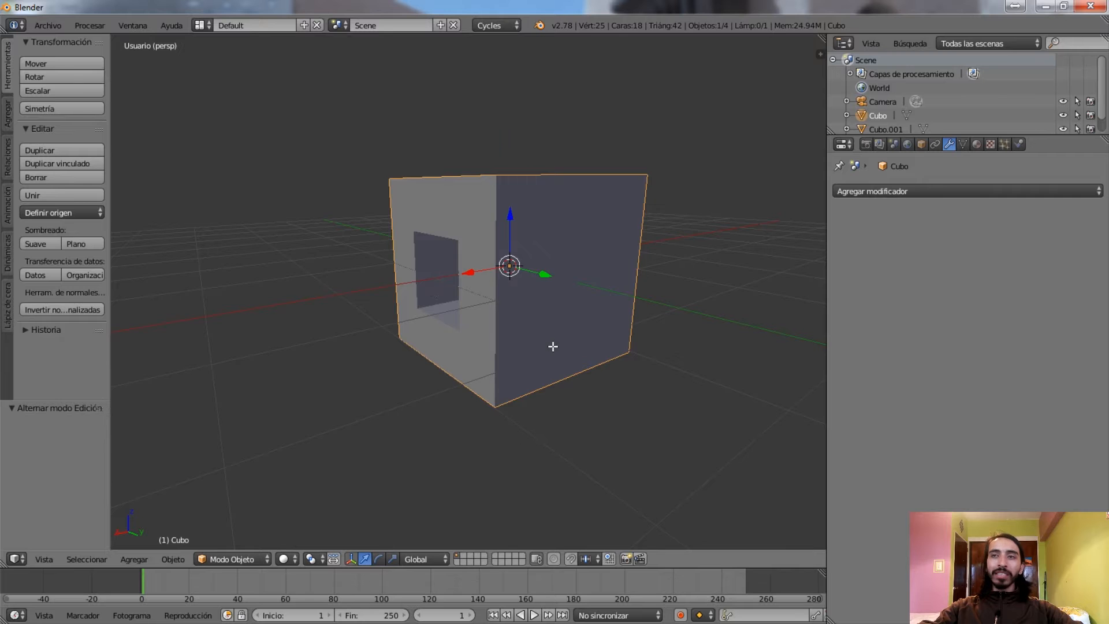
key(Tab)
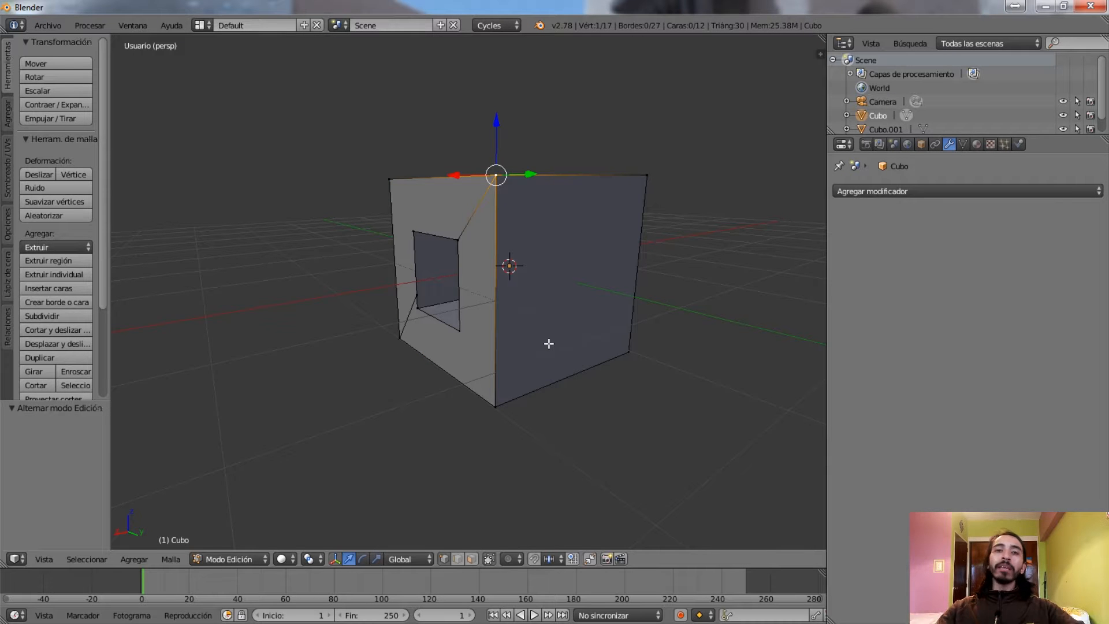
Return to Object mode and give the cut cube a Subdivision Surface modifier with 3 view subdivisions
scroll(366, 312, down, 4)
middle_drag(367, 312, 525, 307)
key(Tab)
middle_drag(451, 294, 534, 323)
scroll(535, 323, up, 4)
key(ctrl+2)
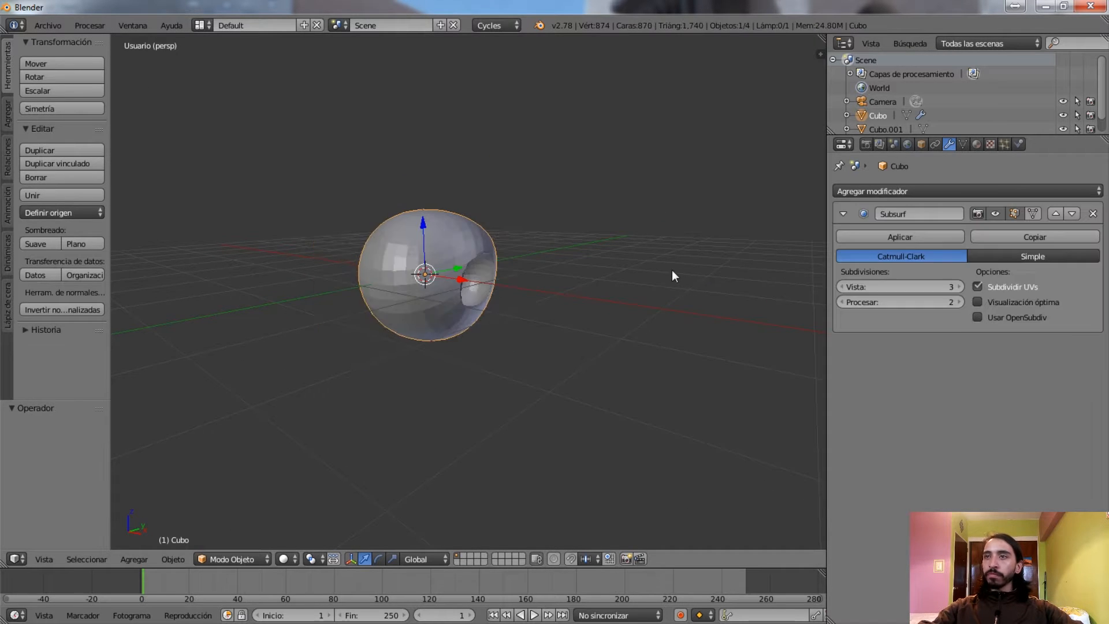
Undo the recent changes back to the large cube's unapplied Boolean modifier with its object still empty
key(ctrl+z)
key(ctrl+z)
key(ctrl+z)
key(ctrl+z)
key(ctrl+z)
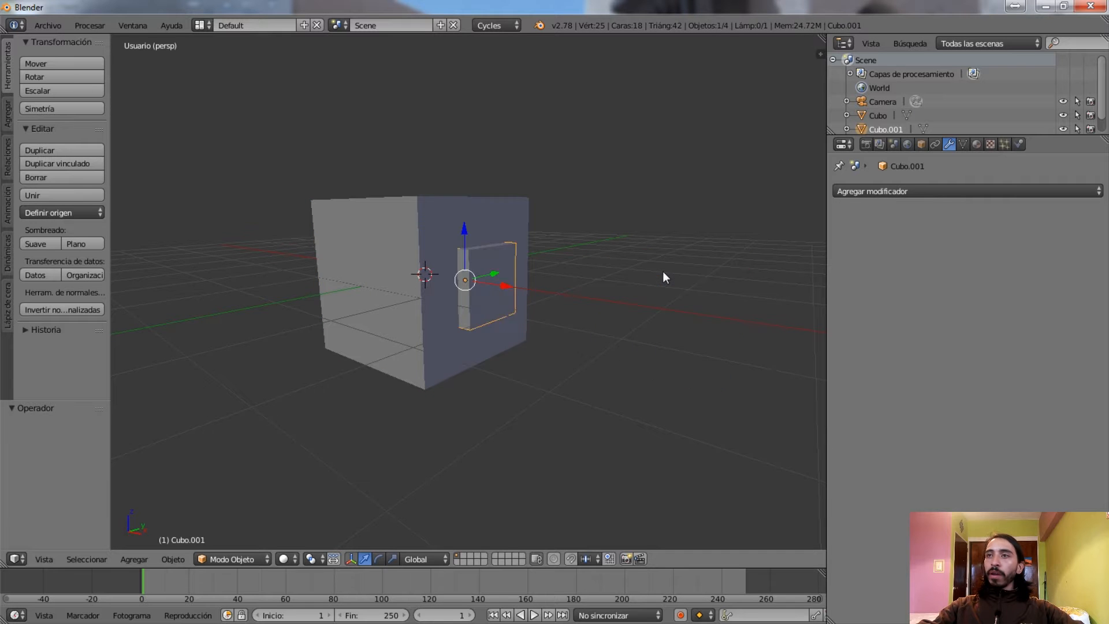
key(ctrl+z)
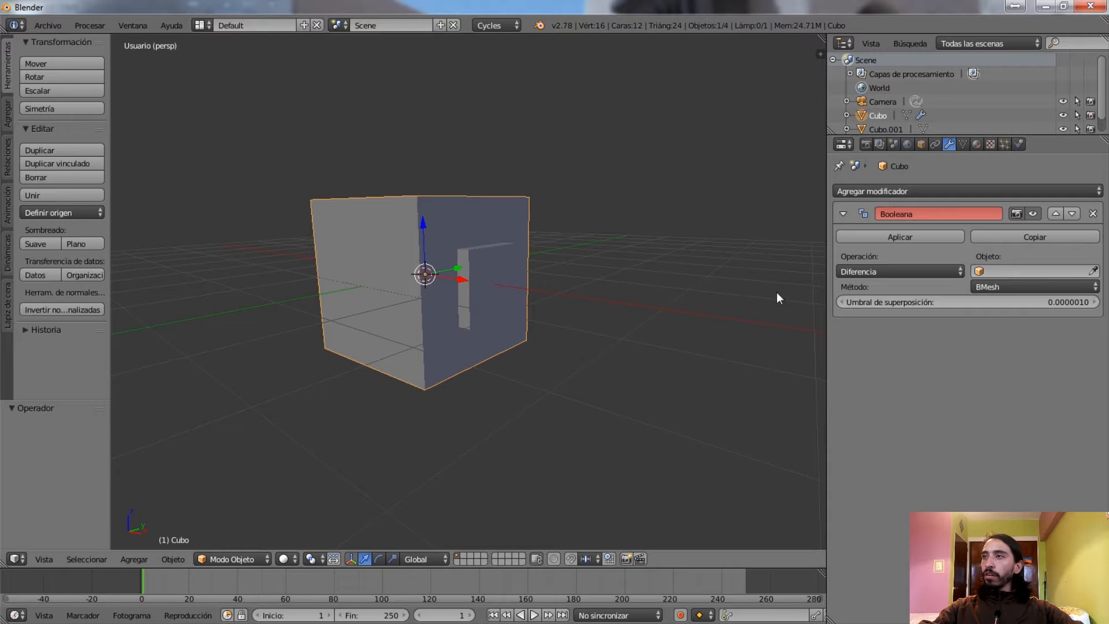
Review the Boolean operation options, keep Diferencia, and try an overlap threshold of 0.0001280
scroll(612, 314, up, 3)
click(929, 269)
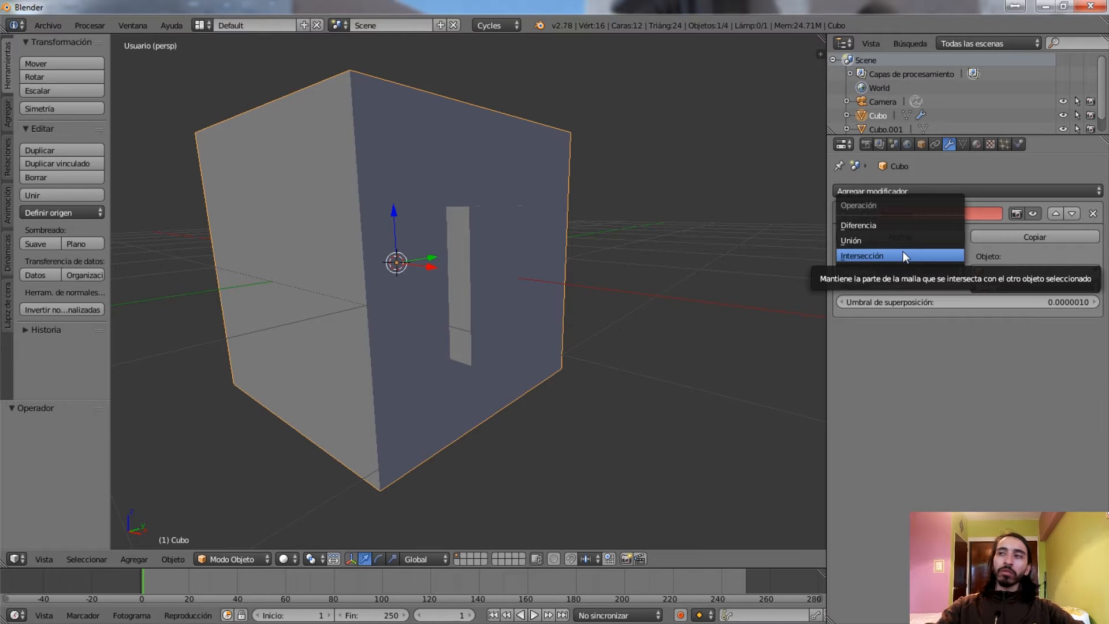
middle_drag(743, 333, 768, 326)
drag(924, 301, 942, 302)
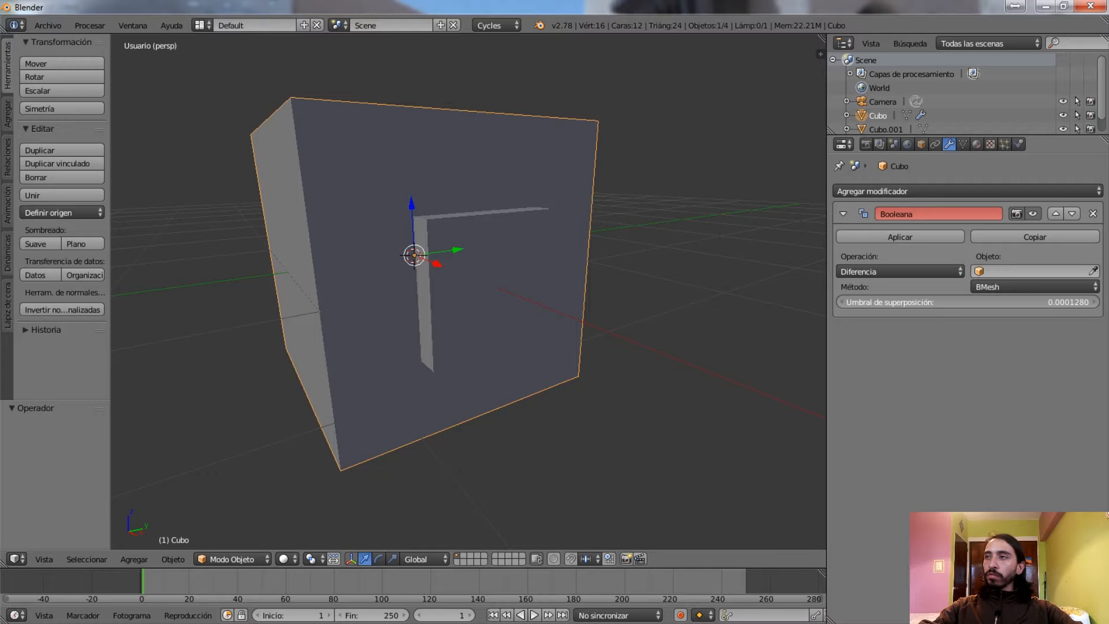
In wireframe display, set Cubo.001 as the Boolean's object and the overlap threshold to 0.0015960
key(z)
click(1040, 270)
click(959, 291)
middle_drag(641, 289, 618, 287)
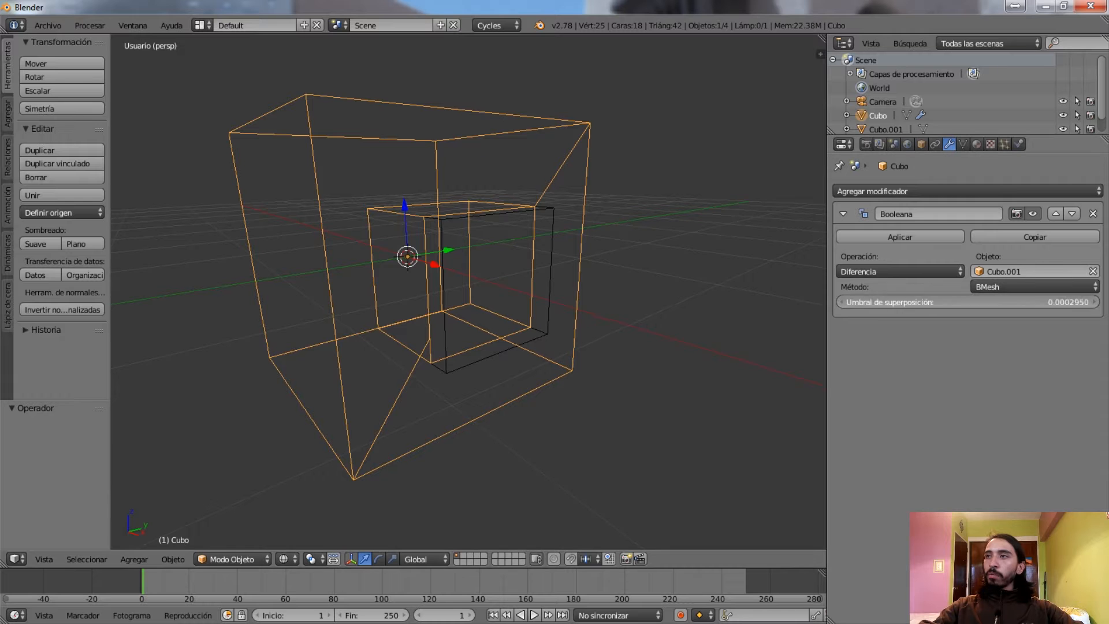
drag(973, 300, 884, 300)
middle_drag(693, 303, 407, 208)
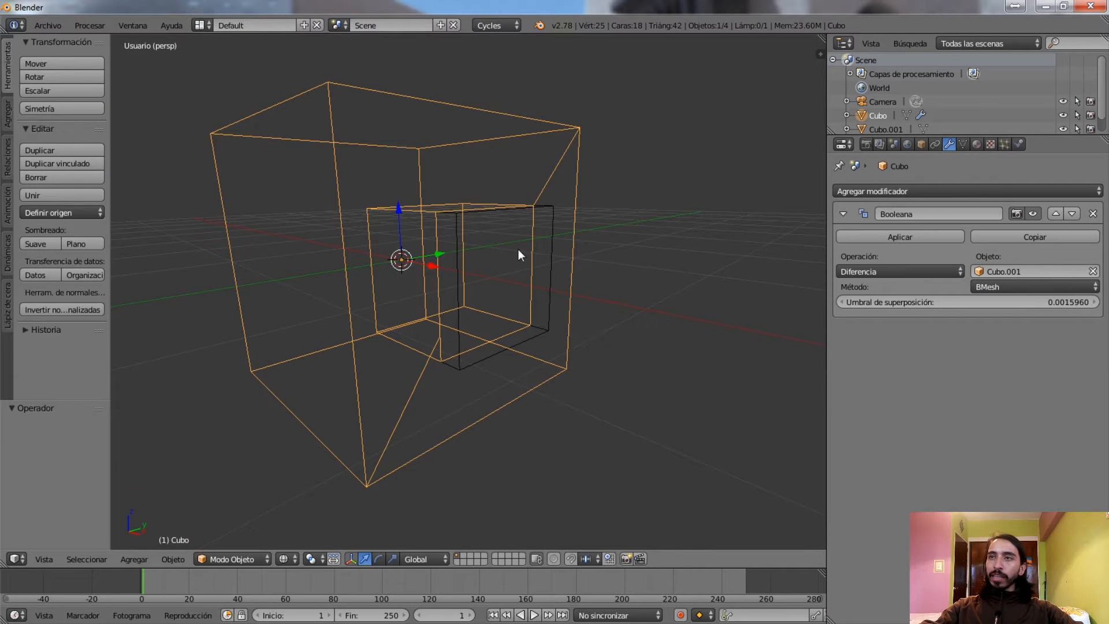
Set the Boolean's solving method to Carve and examine the cut cube in wireframe and solid display
click(1017, 287)
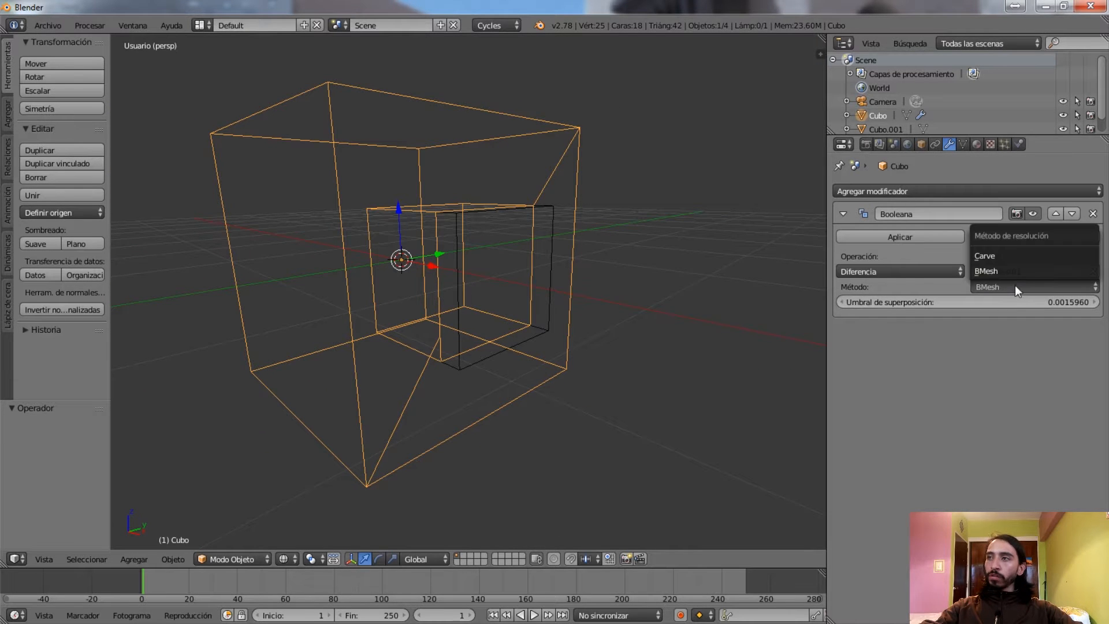
click(1013, 254)
middle_drag(751, 298, 446, 309)
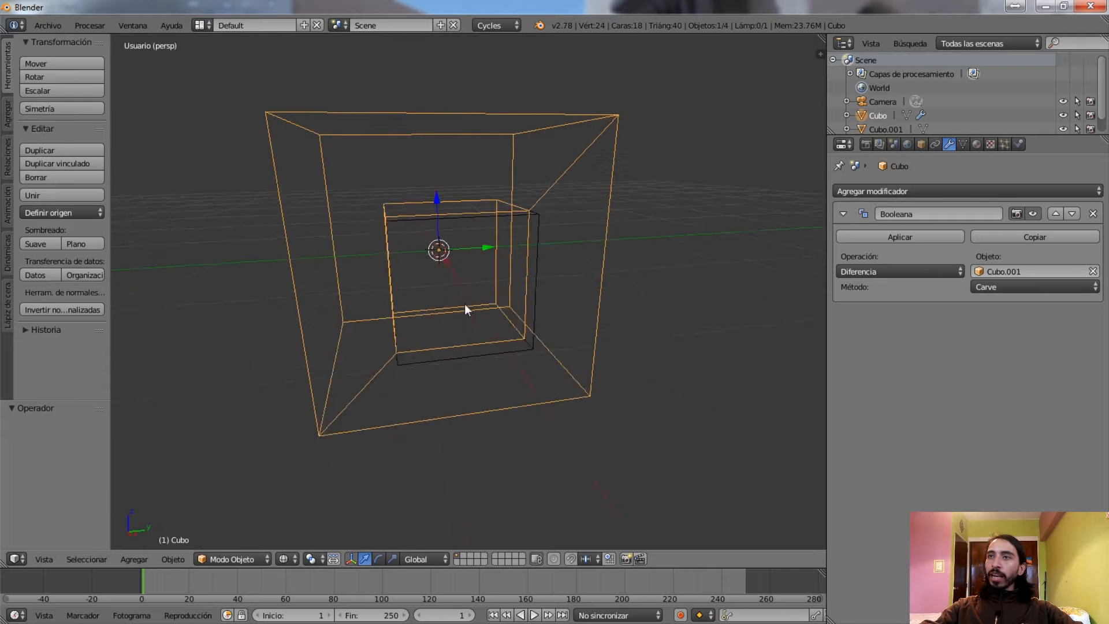
key(z)
scroll(589, 293, up, 4)
middle_drag(589, 287, 533, 314)
scroll(534, 313, down, 4)
Set the Boolean's method back to BMesh and examine the edges around the cut in wireframe
click(1028, 286)
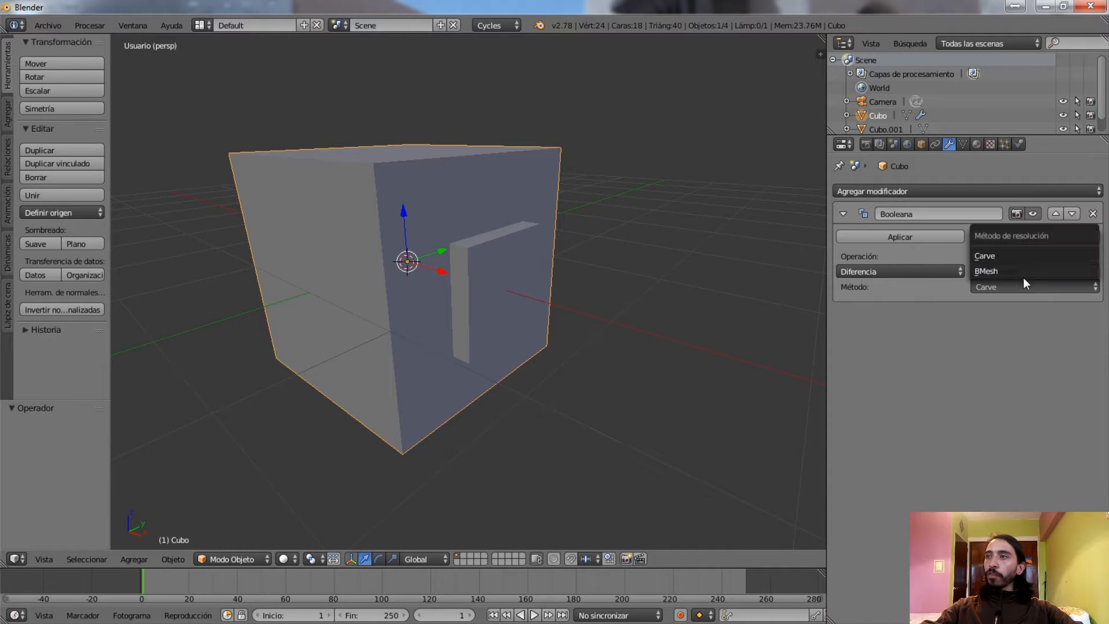
click(1029, 271)
middle_drag(722, 275, 615, 272)
key(z)
scroll(536, 276, up, 4)
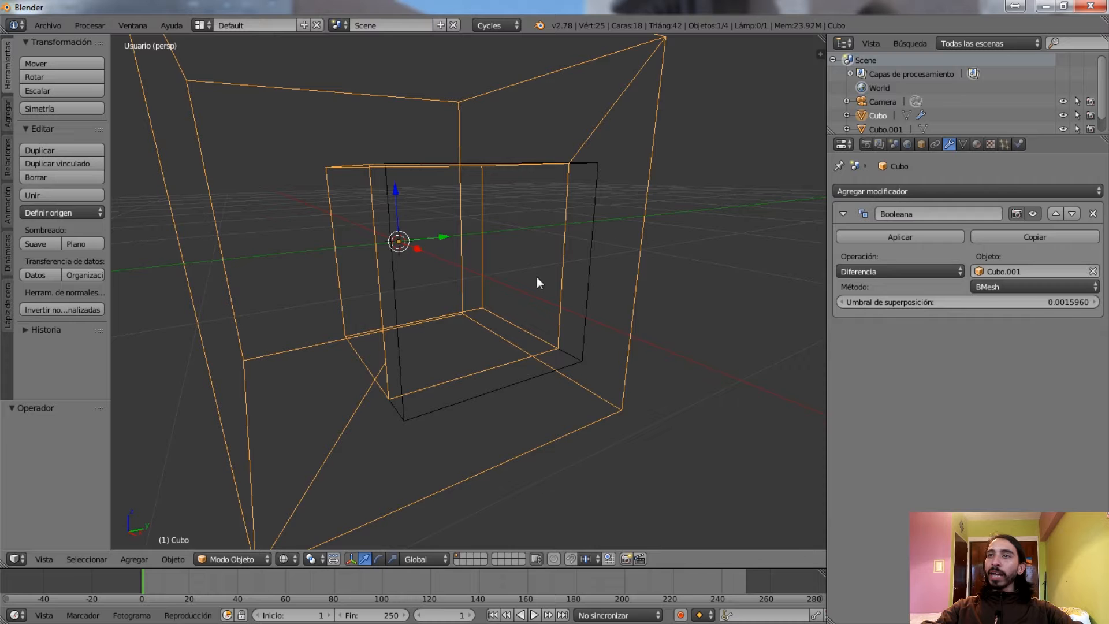
Change the Boolean's method to Carve again, compare the edges at the opening's corner, and restore solid display
click(997, 286)
click(989, 256)
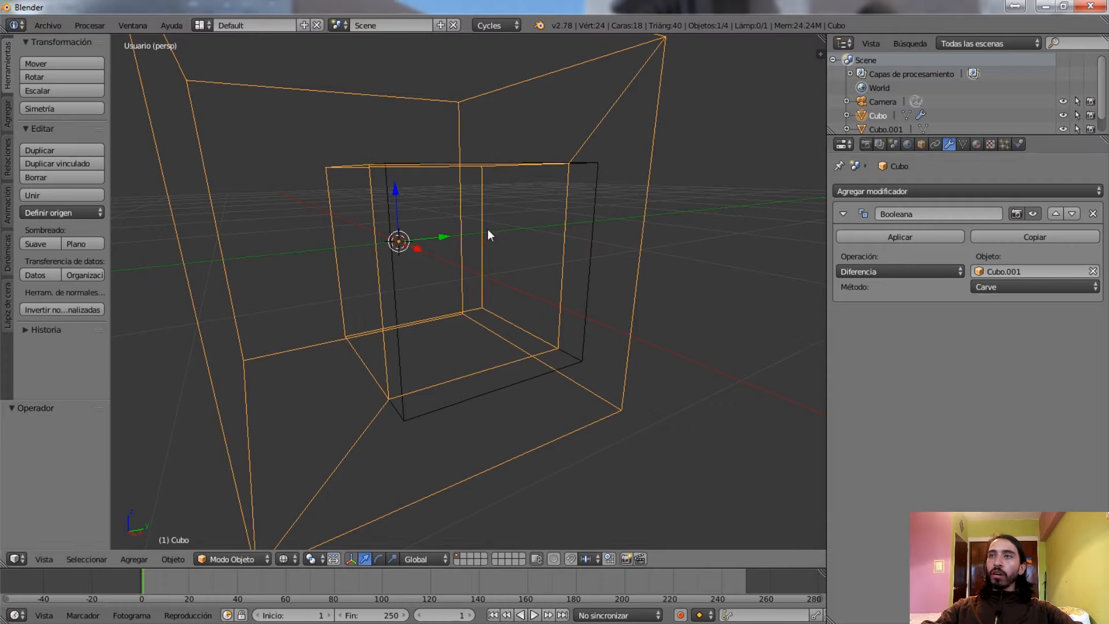
middle_drag(486, 228, 509, 229)
click(1025, 287)
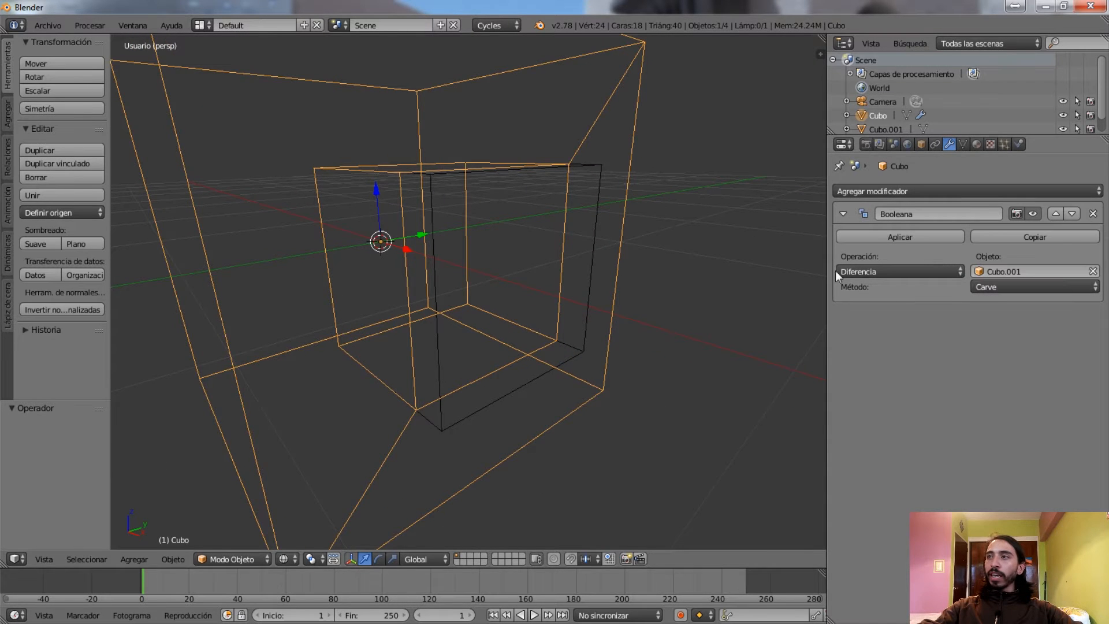
key(z)
scroll(496, 242, down, 4)
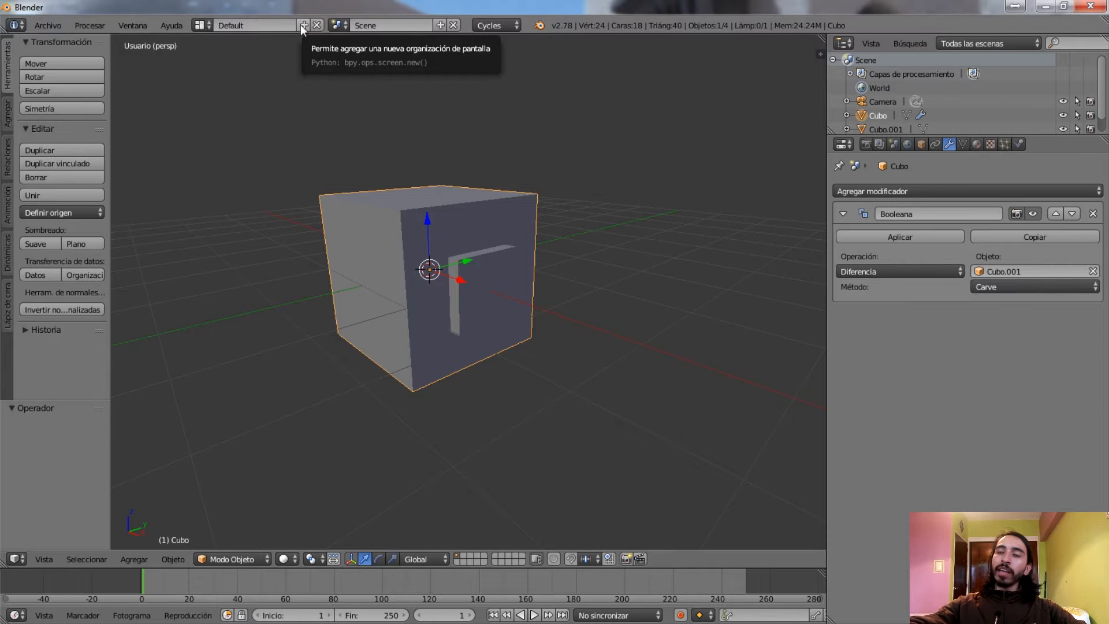
Return the Boolean's method to BMesh and display the cube in wireframe to compare its topology
click(1008, 286)
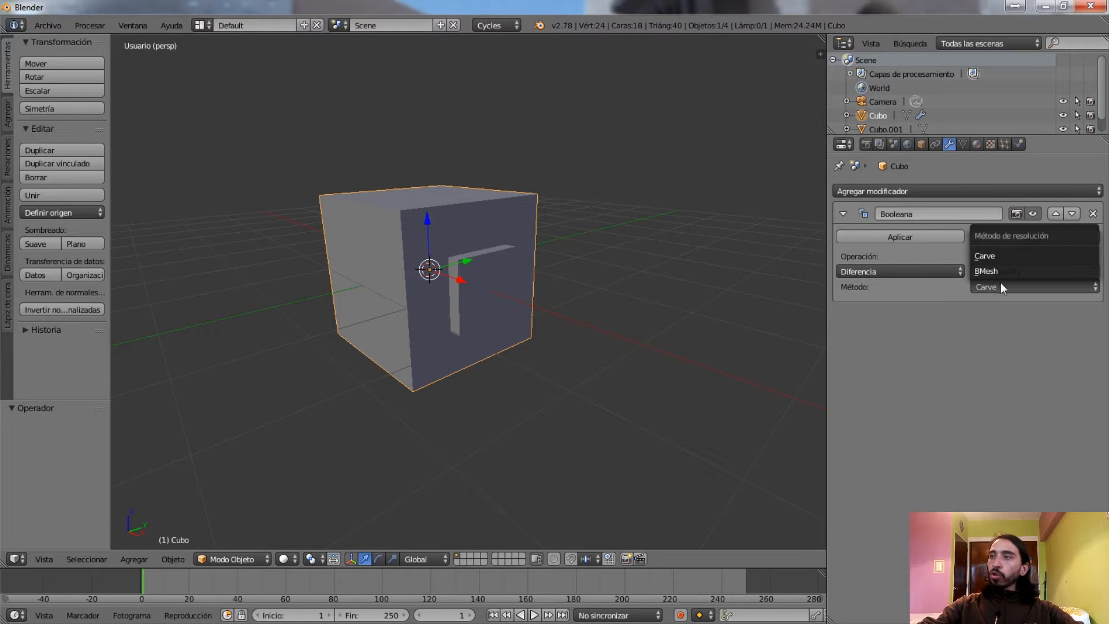
click(1022, 270)
scroll(611, 283, up, 4)
key(z)
scroll(595, 282, down, 4)
middle_drag(594, 282, 525, 289)
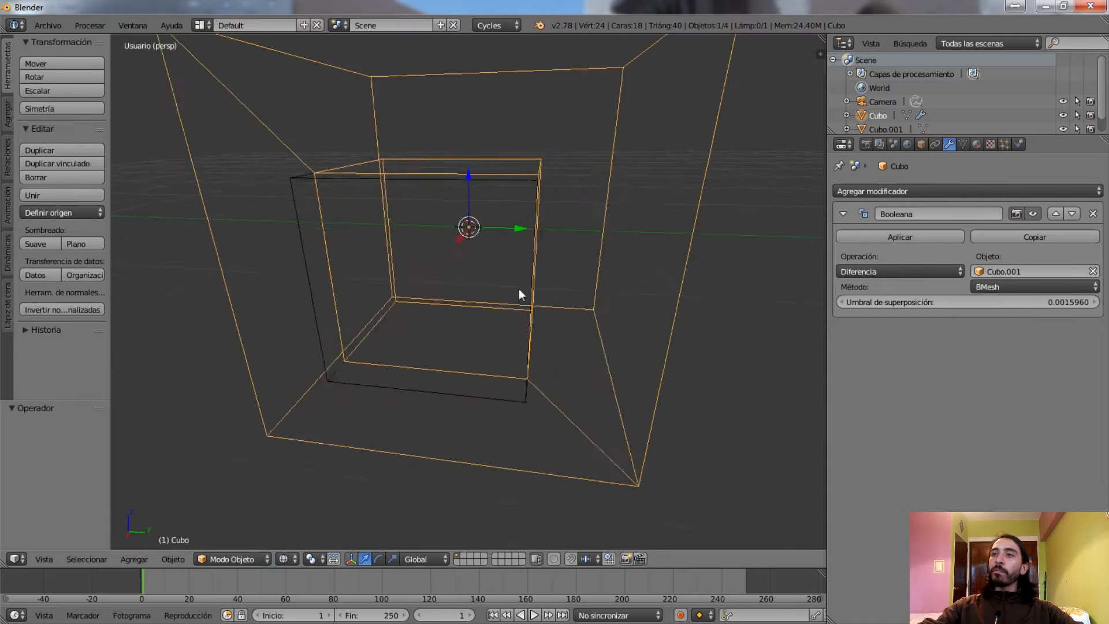
mouse_move(868, 301)
mouse_down()
mouse_move(843, 300)
mouse_move(867, 301)
mouse_up()
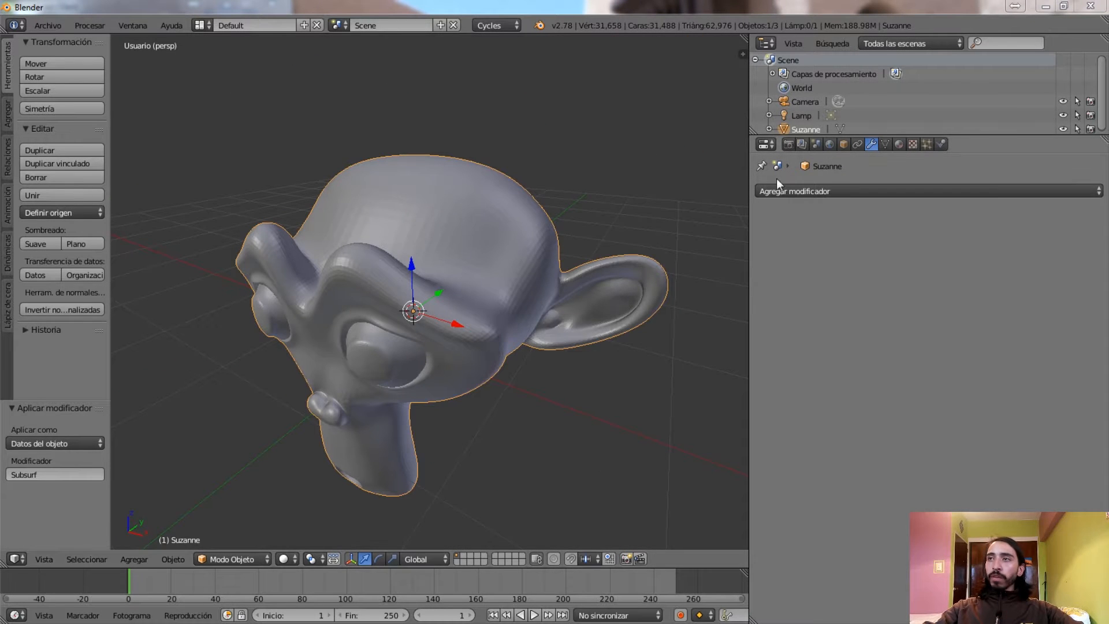
Add a Decimate (Diezmar) modifier to the Suzanne monkey head
click(778, 191)
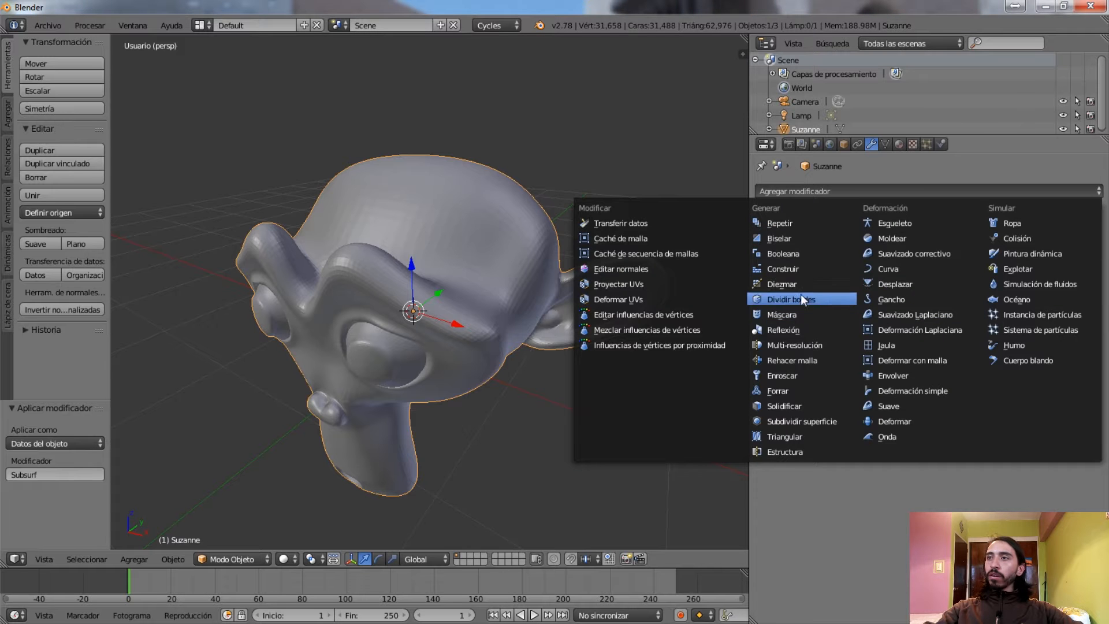
click(791, 282)
middle_drag(612, 306, 477, 342)
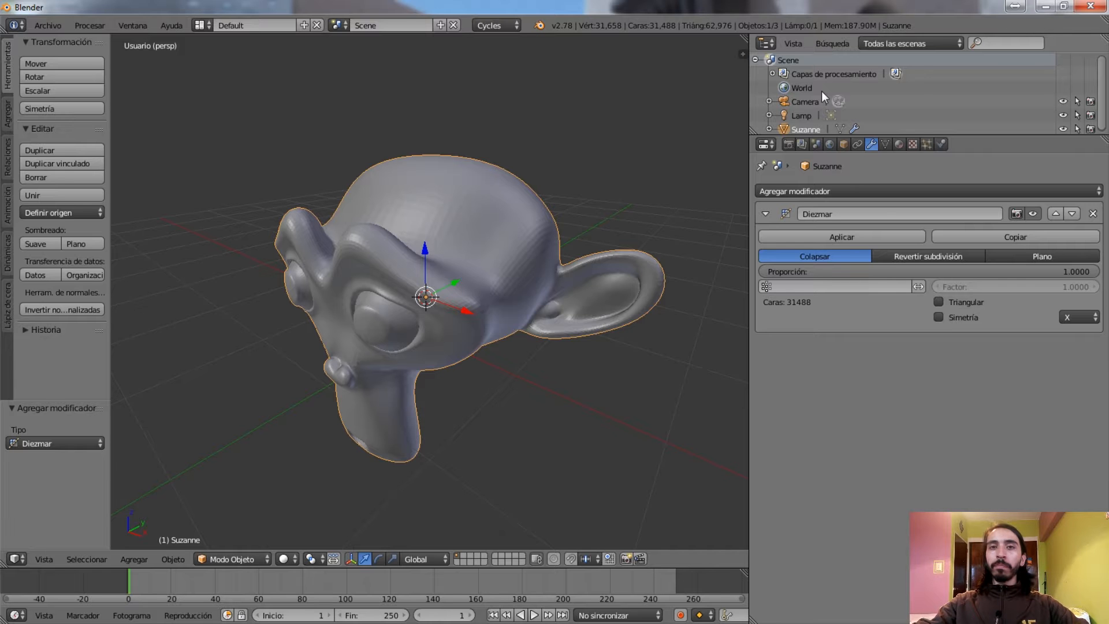
Examine the monkey head's dense mesh in Edit mode by picking single vertices on its forehead, and return to Object mode
middle_drag(647, 185, 522, 232)
key(Tab)
scroll(500, 234, up, 3)
right_click(468, 223)
right_click(418, 189)
right_click(438, 136)
right_click(507, 179)
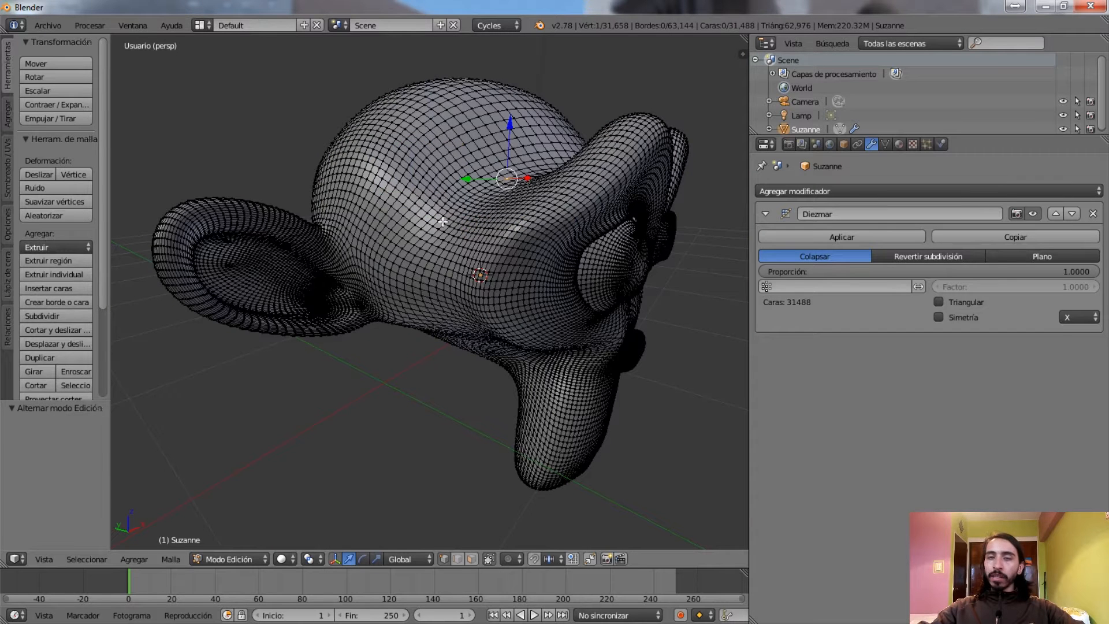
key(Tab)
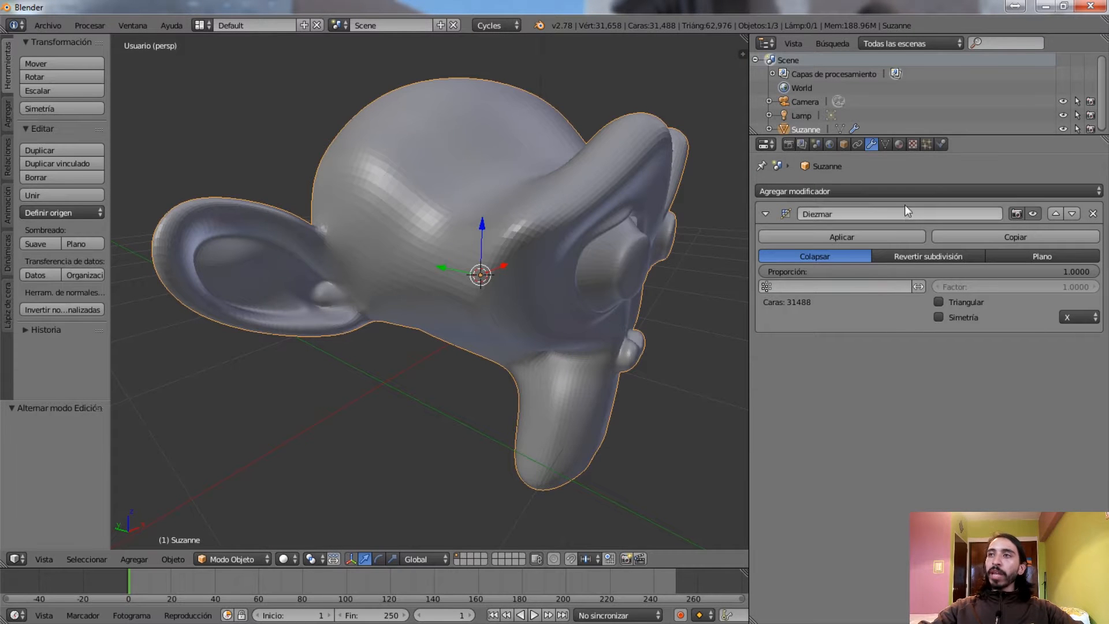
Switch the Decimate modifier to Revertir subdivisión with 4 iterations, checking the reduced mesh in wireframe and solid display
click(910, 256)
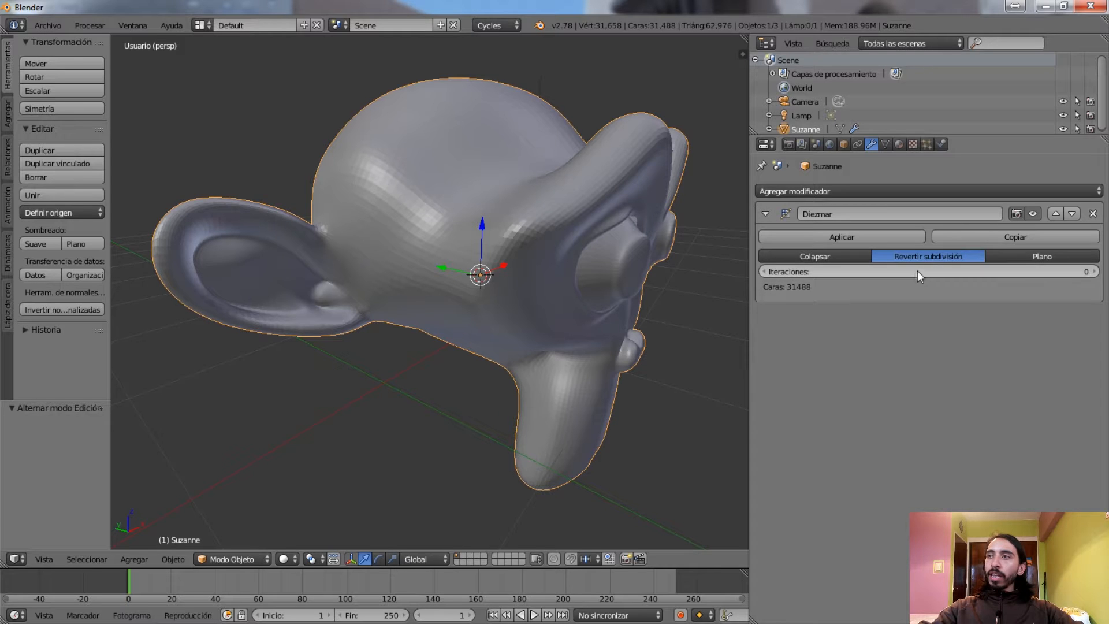
middle_drag(569, 225, 601, 227)
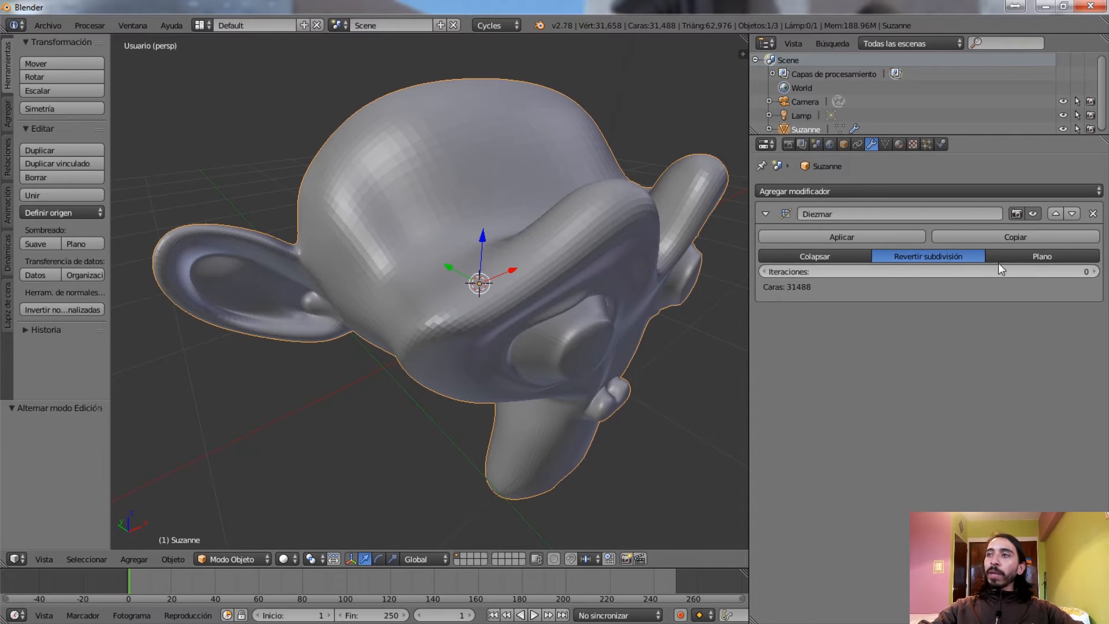
click(1095, 271)
click(1095, 272)
click(1094, 272)
mouse_move(722, 274)
middle_down()
mouse_move(597, 256)
mouse_move(640, 206)
mouse_move(574, 248)
mouse_move(506, 263)
mouse_move(536, 294)
mouse_move(491, 305)
mouse_move(577, 288)
mouse_move(333, 293)
mouse_move(505, 263)
mouse_move(532, 243)
mouse_move(422, 245)
mouse_move(634, 281)
middle_up()
key(z)
key(z)
key(z)
key(z)
click(1094, 271)
scroll(358, 289, down, 5)
scroll(531, 243, up, 4)
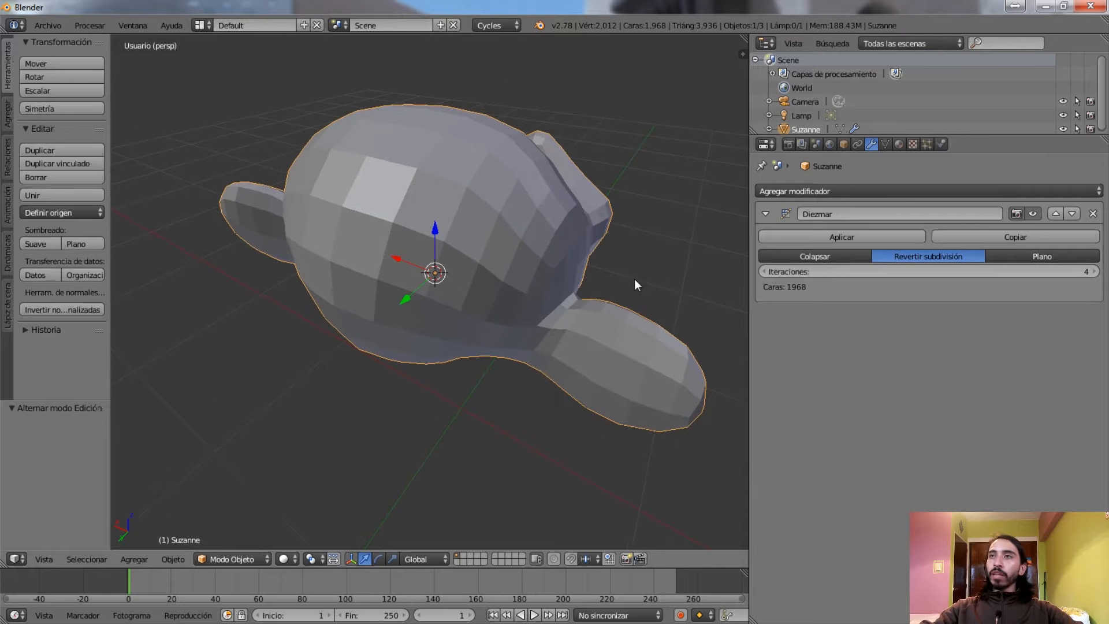
Remove the Decimate modifier from the monkey head and look over its original mesh
click(1093, 214)
middle_drag(700, 286, 523, 244)
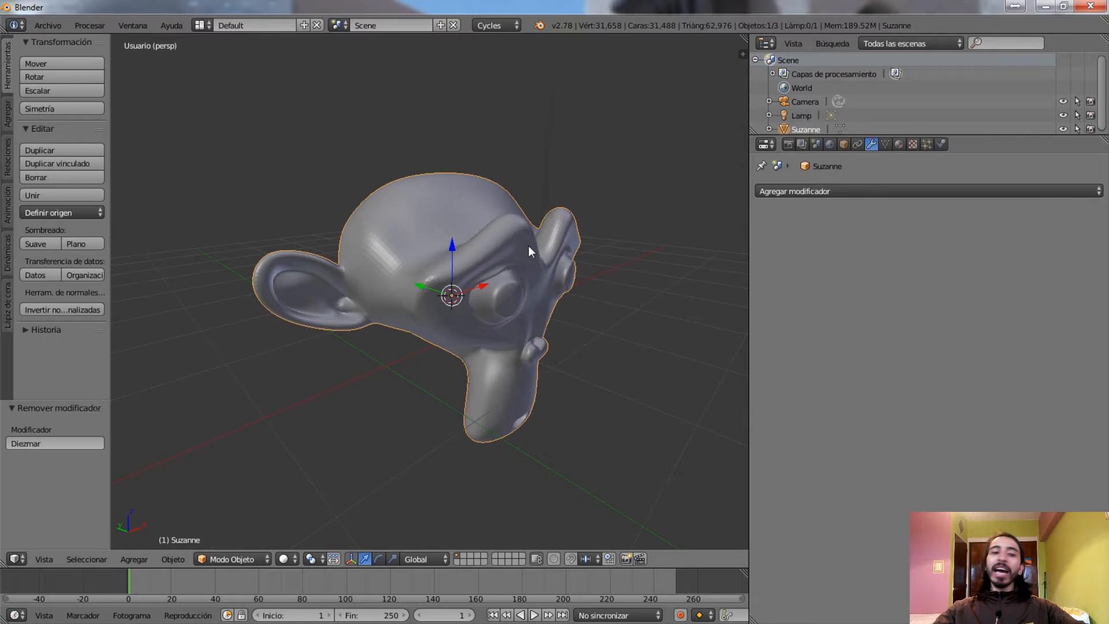
scroll(529, 245, up, 4)
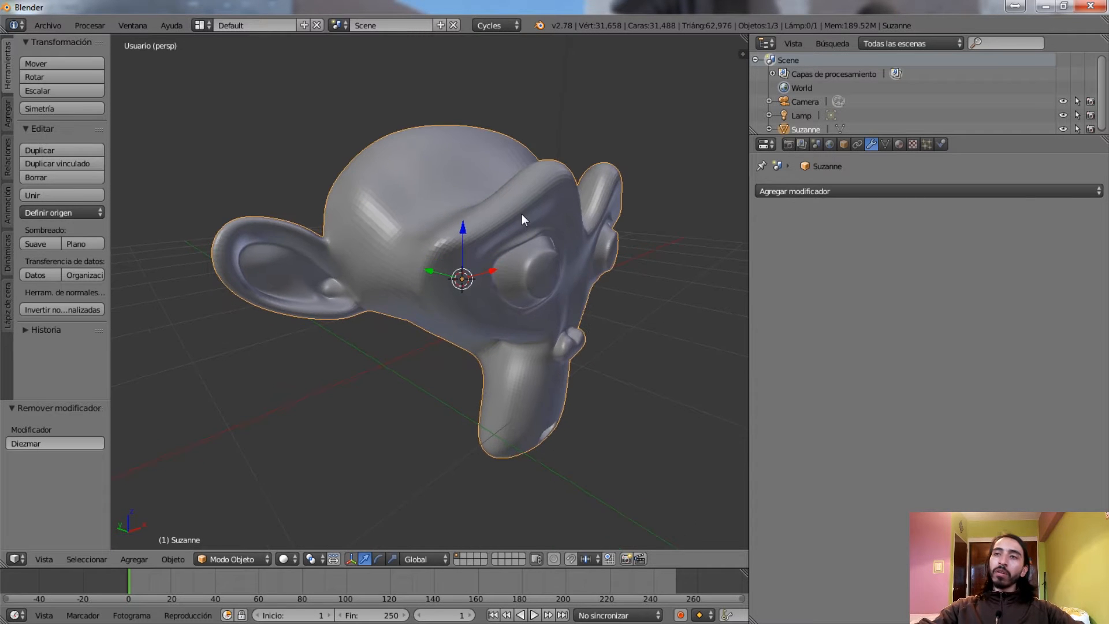
click(946, 190)
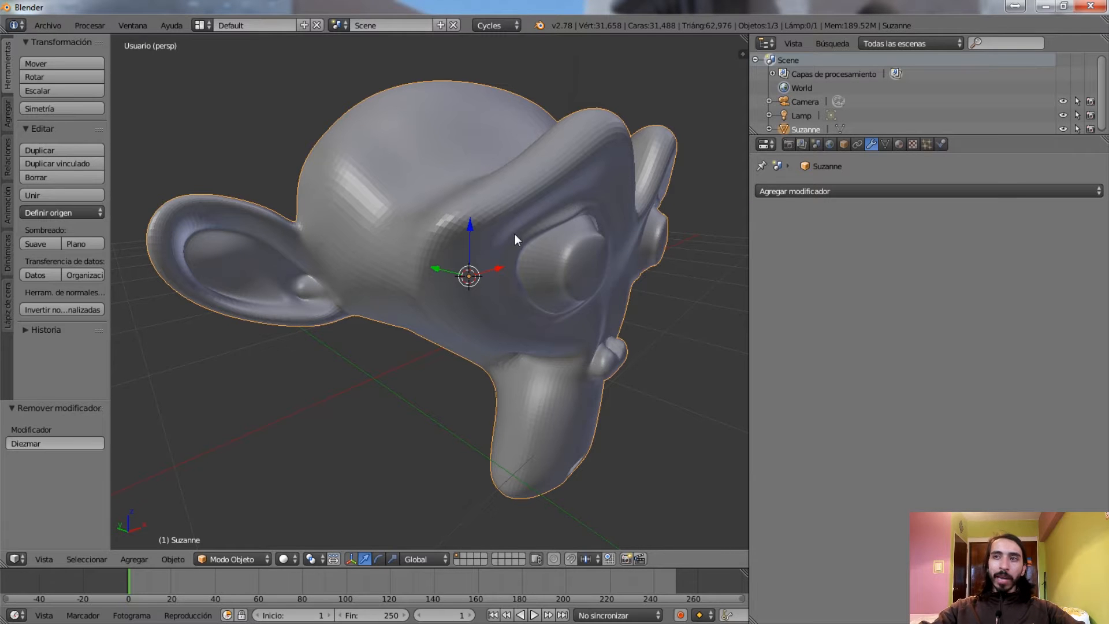
Examine the monkey head's dense mesh in wireframe and solid display
click(823, 191)
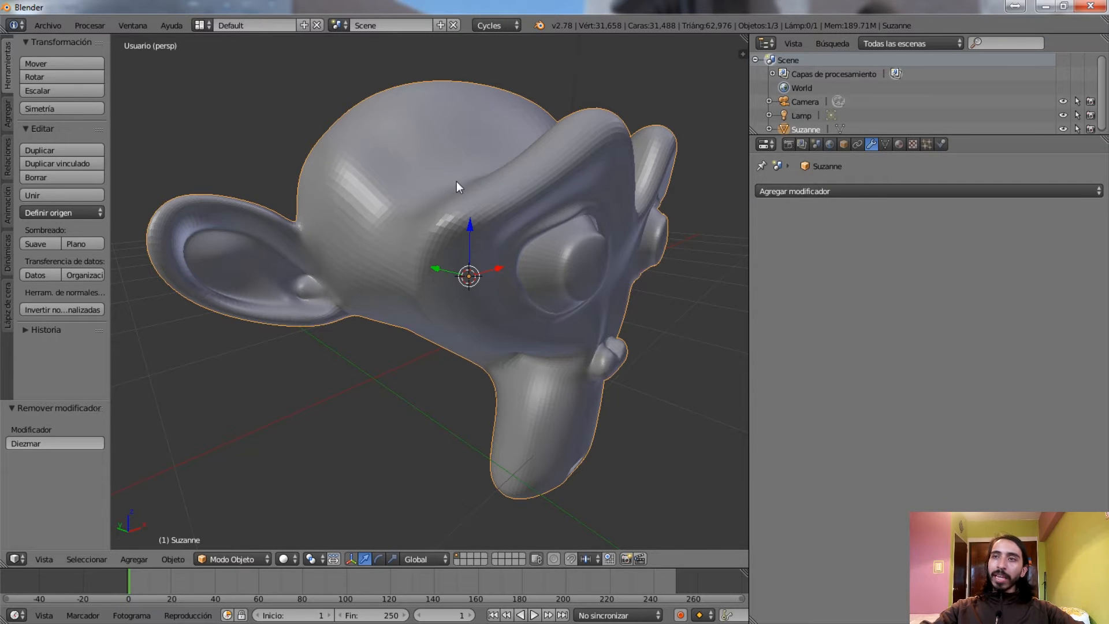
scroll(417, 228, down, 3)
key(z)
scroll(427, 225, up, 5)
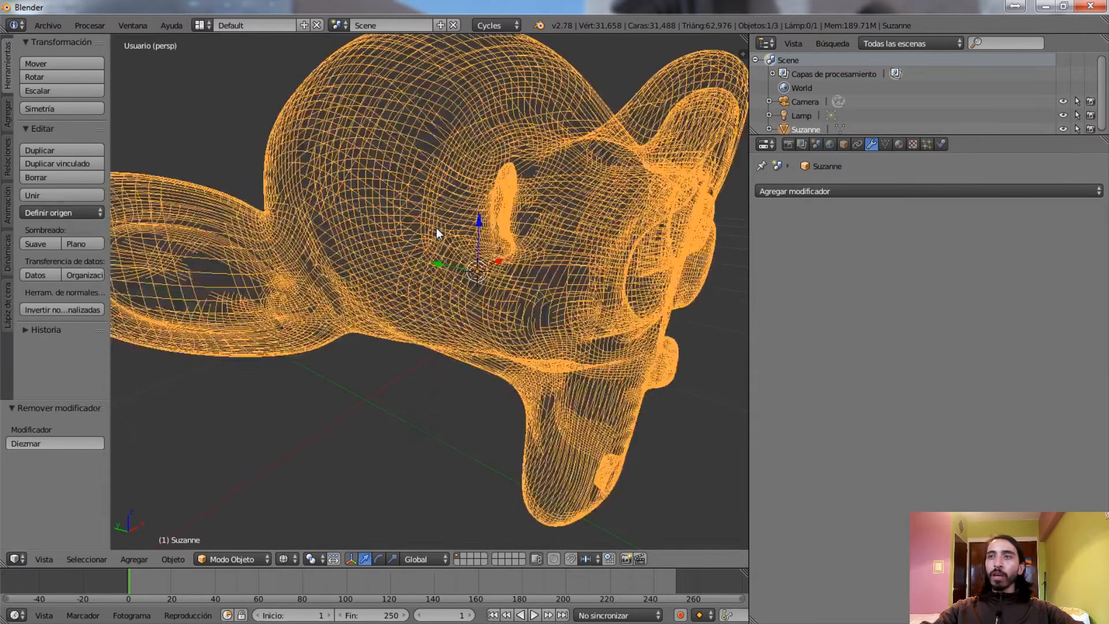
key(z)
scroll(422, 223, down, 1)
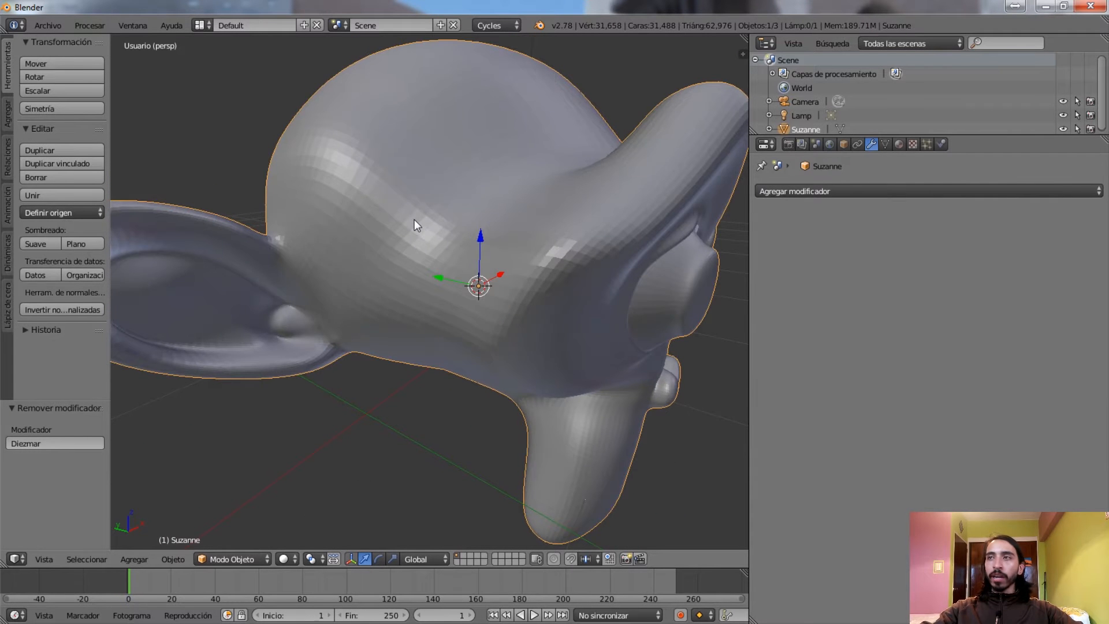
scroll(414, 220, down, 3)
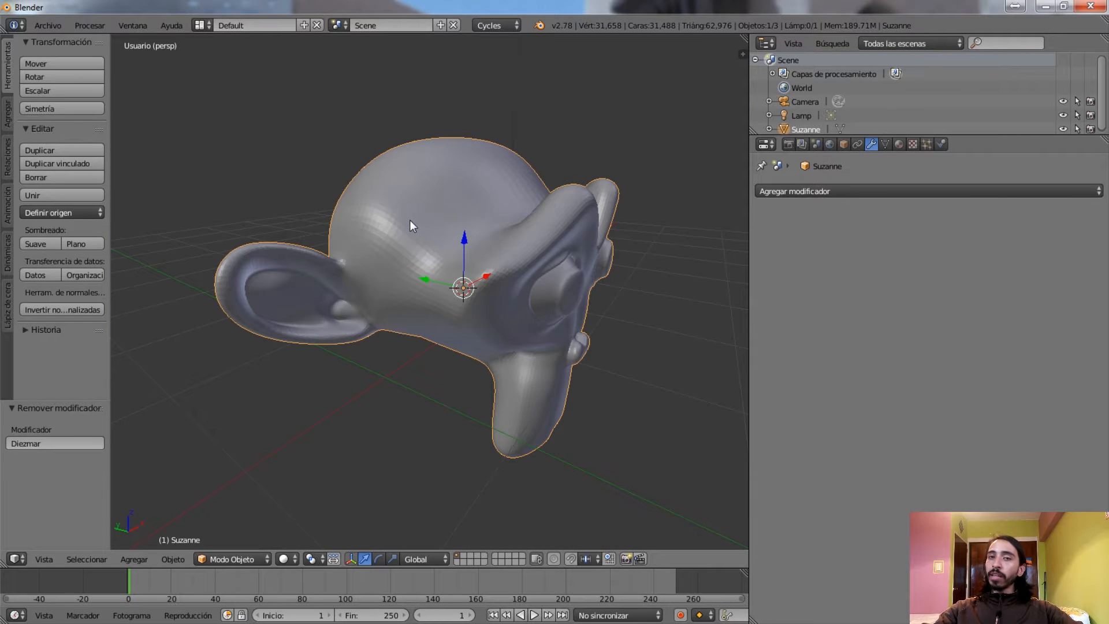
middle_drag(409, 219, 457, 251)
Delete the monkey head and add a UV sphere (Esfera) in its place
key(Delete)
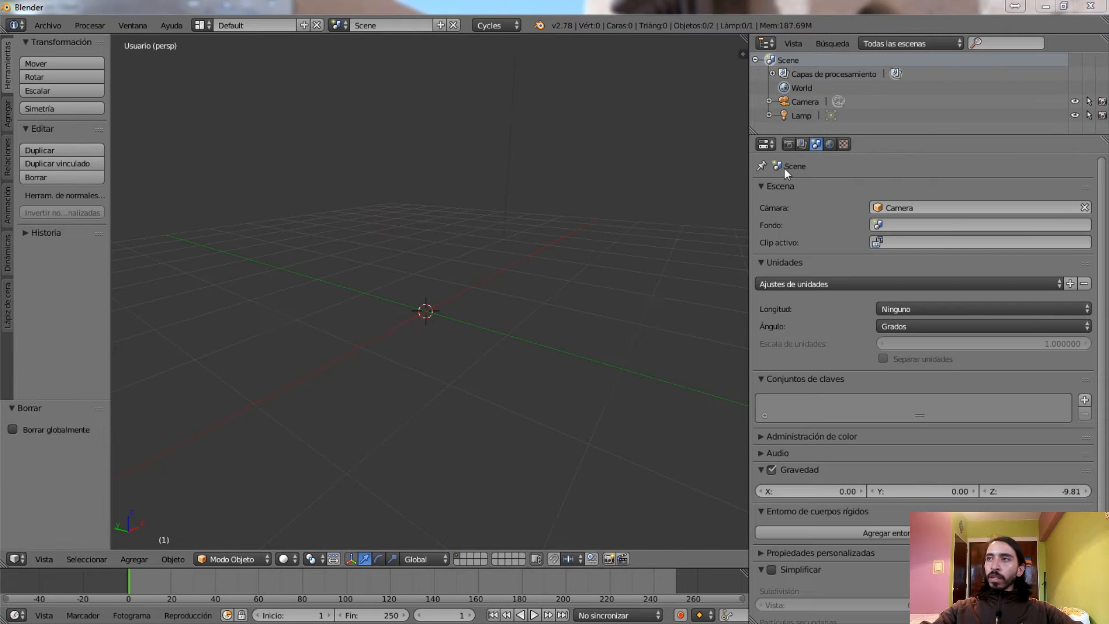
key(shift+a)
mouse_move(413, 322)
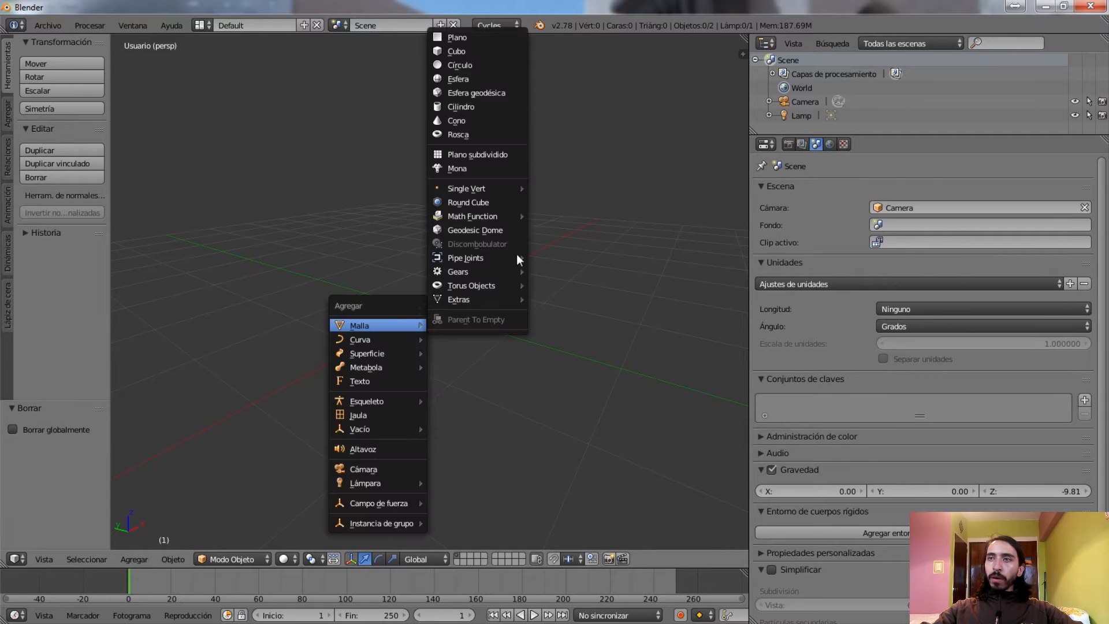
click(483, 77)
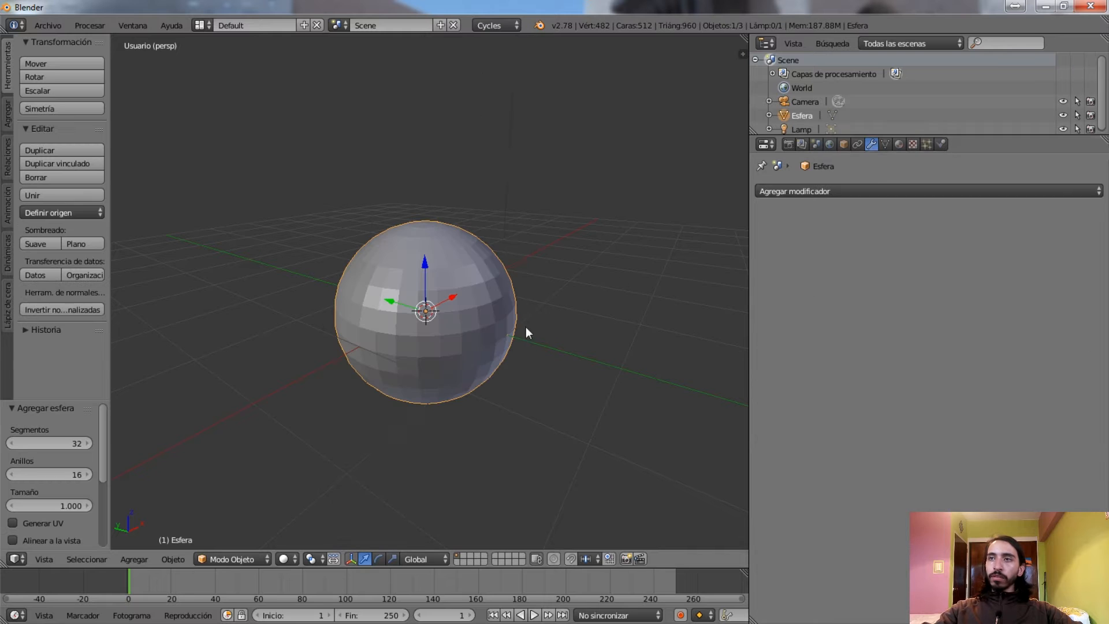
Try a Reflexión (Mirror) modifier on the sphere centred on its origin, and remove the modifier
click(841, 190)
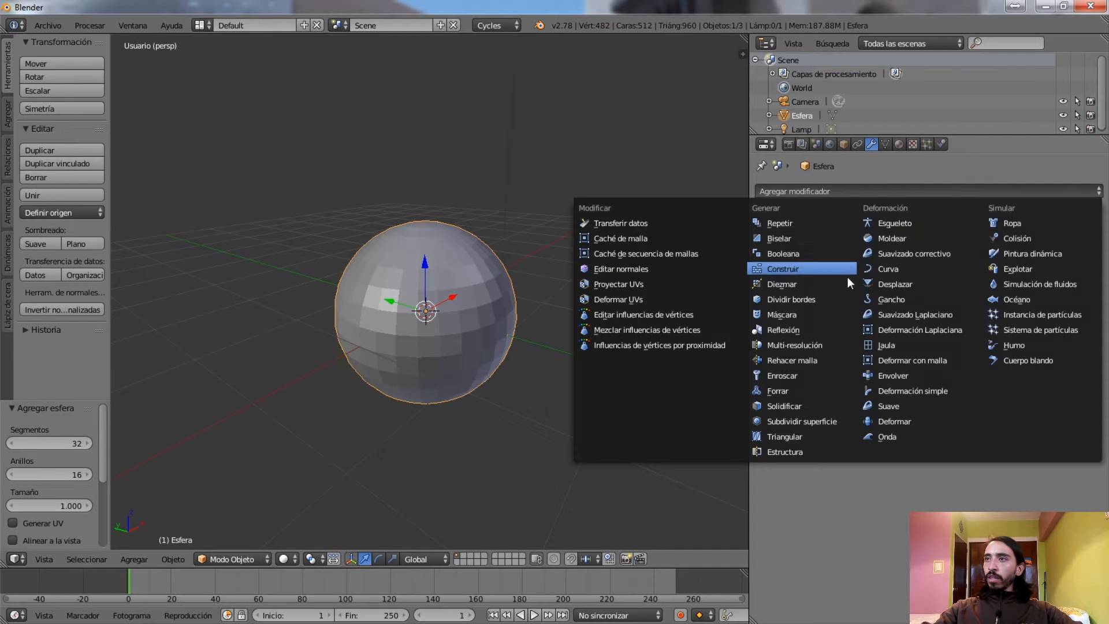
click(799, 330)
middle_drag(473, 307, 520, 292)
drag(453, 302, 455, 338)
right_click(455, 339)
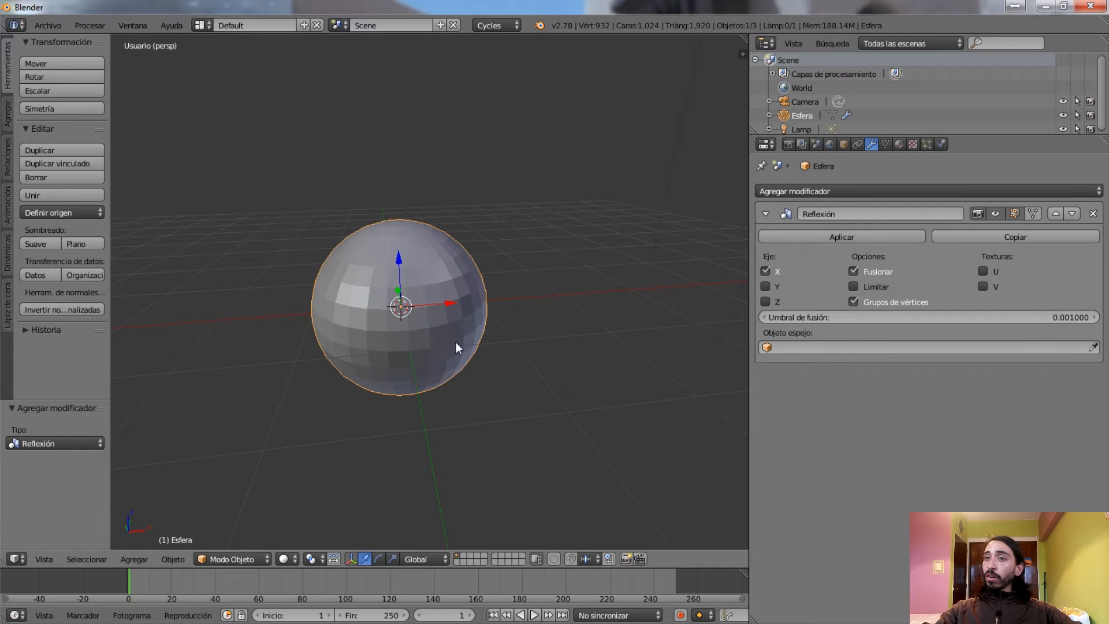
click(1093, 214)
Move the sphere's whole mesh about -1.467 along X in Edit mode, leaving its origin in place, and return to Object mode
key(Tab)
shift+middle_drag(513, 292, 616, 226)
scroll(463, 273, up, 4)
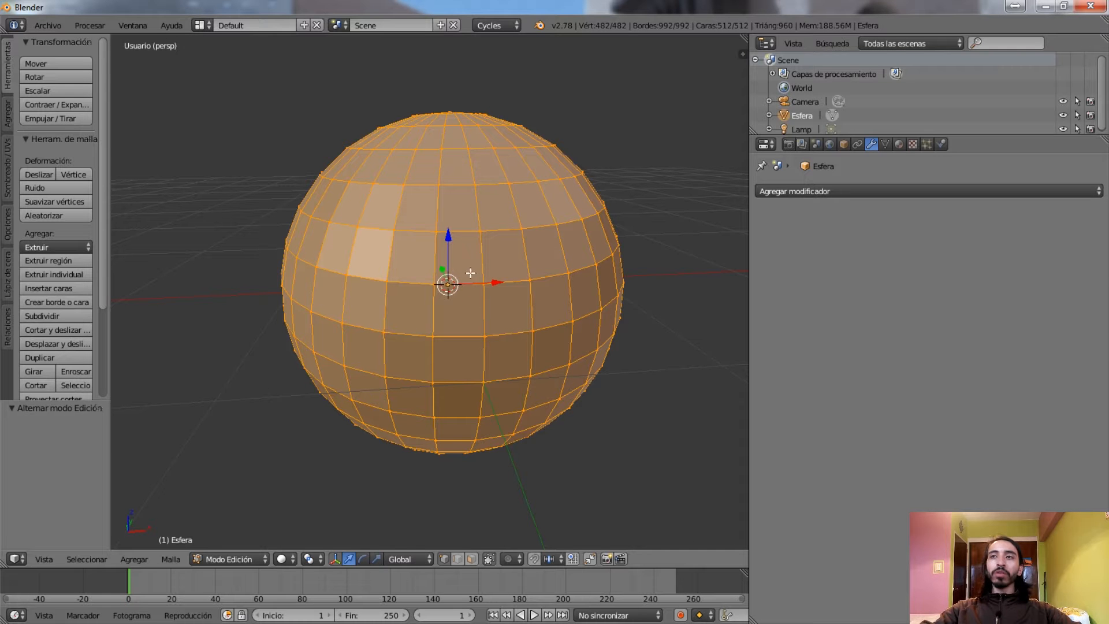
key(g)
key(x)
click(303, 240)
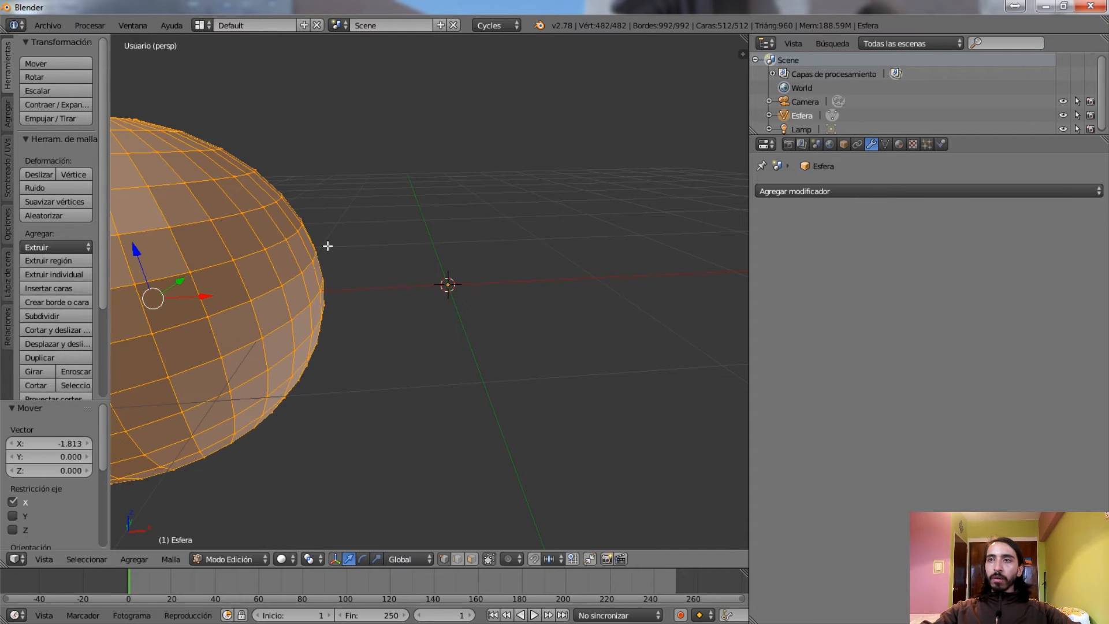
key(ctrl+z)
key(g)
key(x)
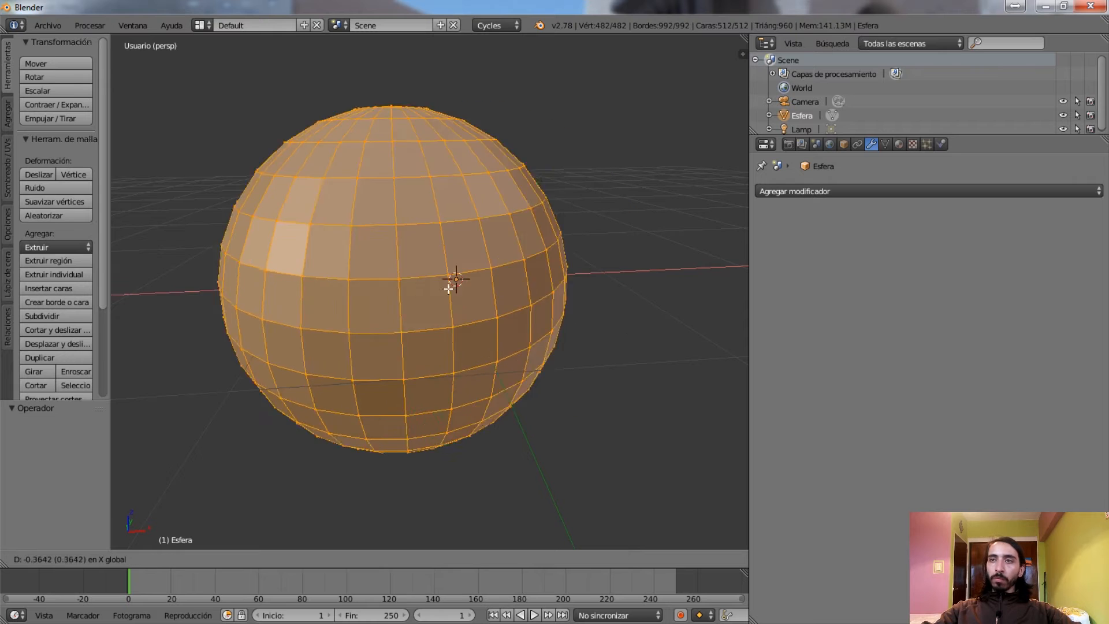
click(299, 286)
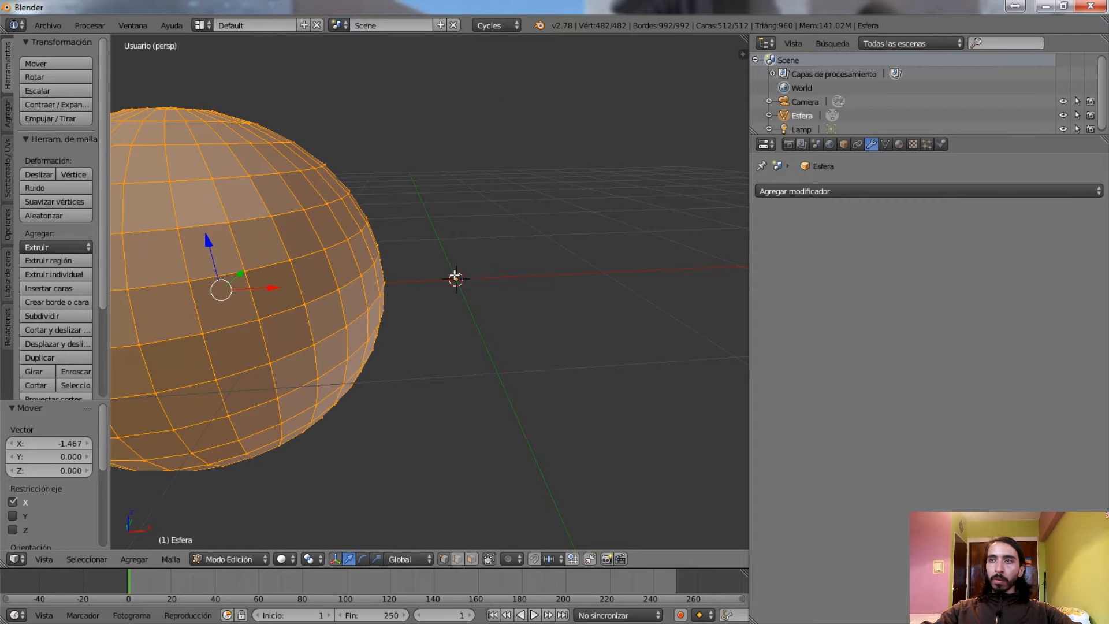
key(Tab)
Add a Reflexión (Mirror) modifier to the offset sphere on the X axis and view both spheres
scroll(462, 323, down, 2)
click(870, 191)
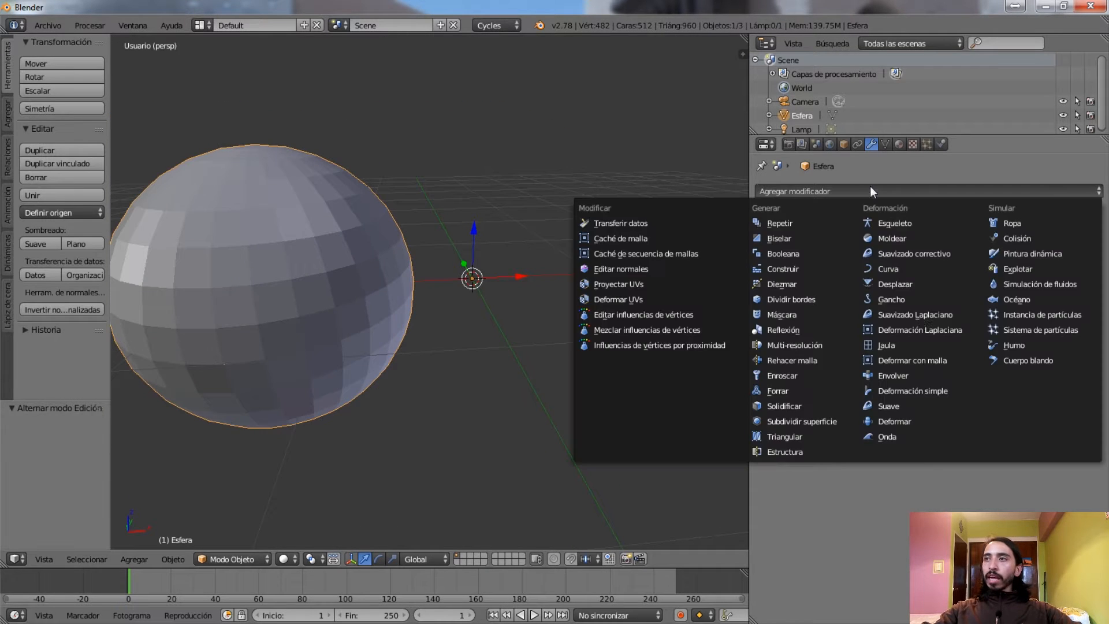
click(798, 331)
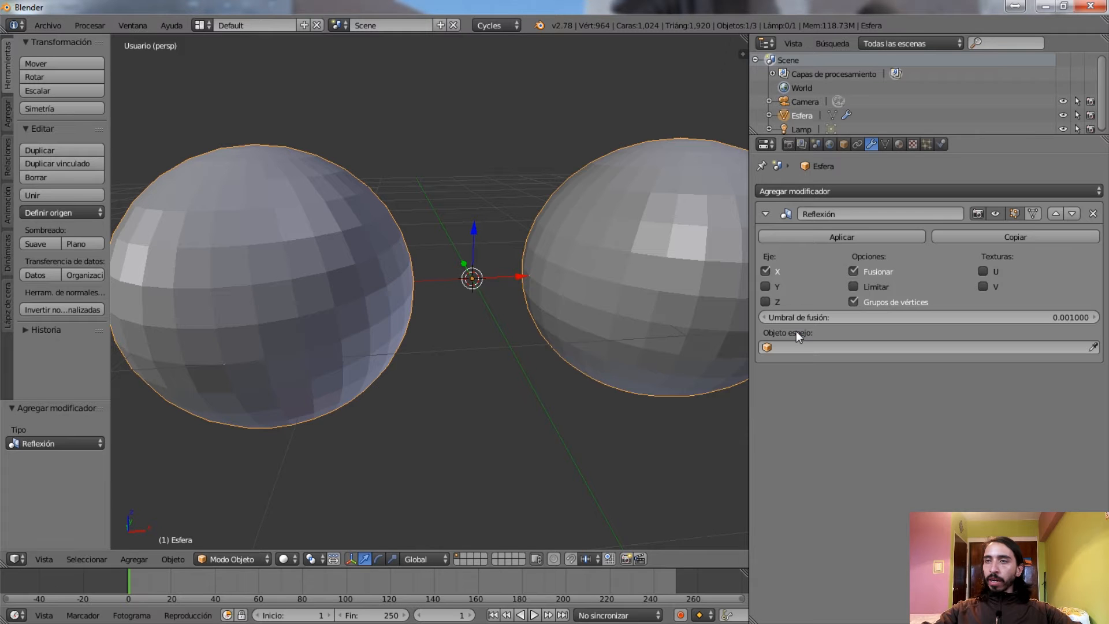
scroll(511, 296, down, 4)
mouse_move(511, 295)
middle_down()
mouse_move(495, 274)
mouse_move(445, 260)
mouse_move(492, 265)
mouse_move(505, 279)
middle_up()
scroll(484, 224, up, 3)
shift+middle_drag(484, 224, 464, 290)
scroll(463, 290, down, 1)
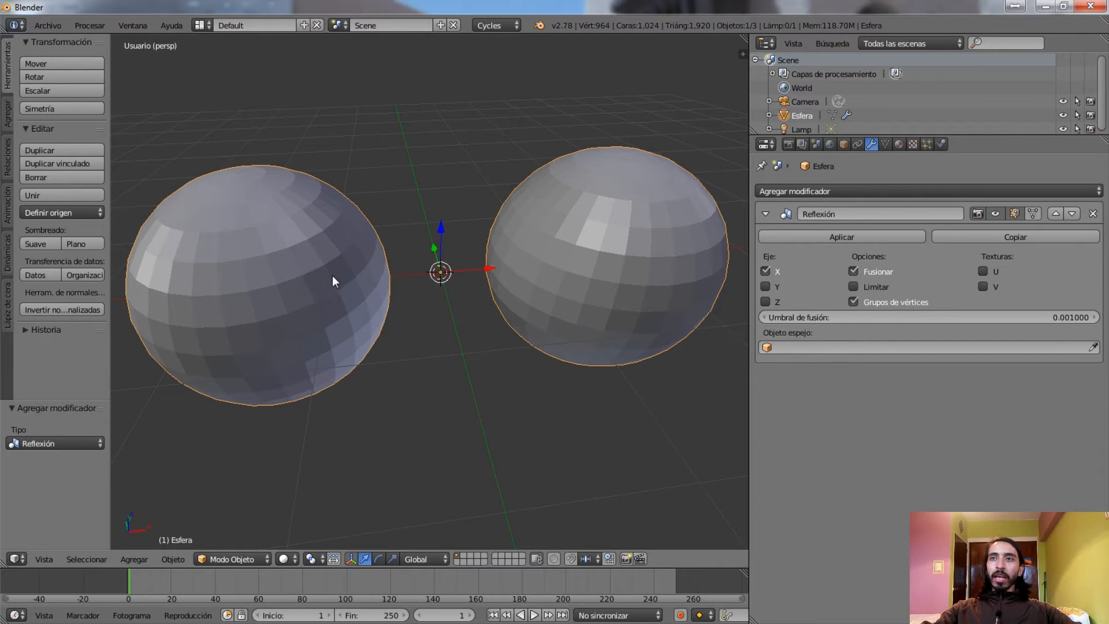
Try moving the mirrored sphere object in Object mode, and undo the move
key(g)
key(Escape)
key(g)
key(Escape)
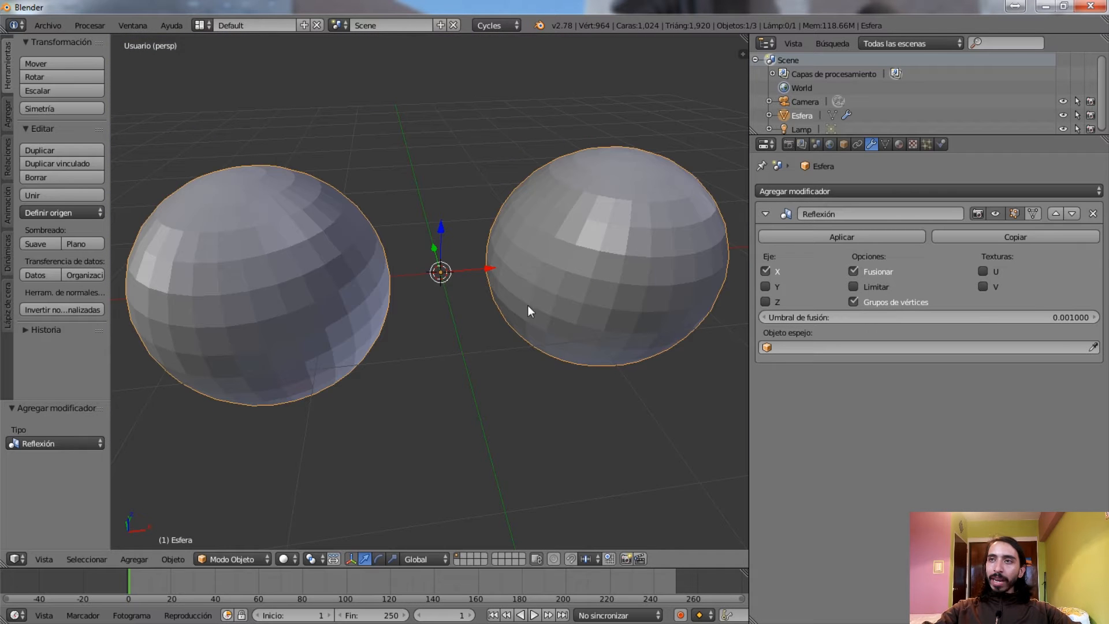
key(g)
click(312, 217)
key(ctrl+z)
Try moving the sphere's mesh in Edit mode to demonstrate the mirrored copy following it, and cancel the move
key(Tab)
middle_drag(295, 197, 473, 239)
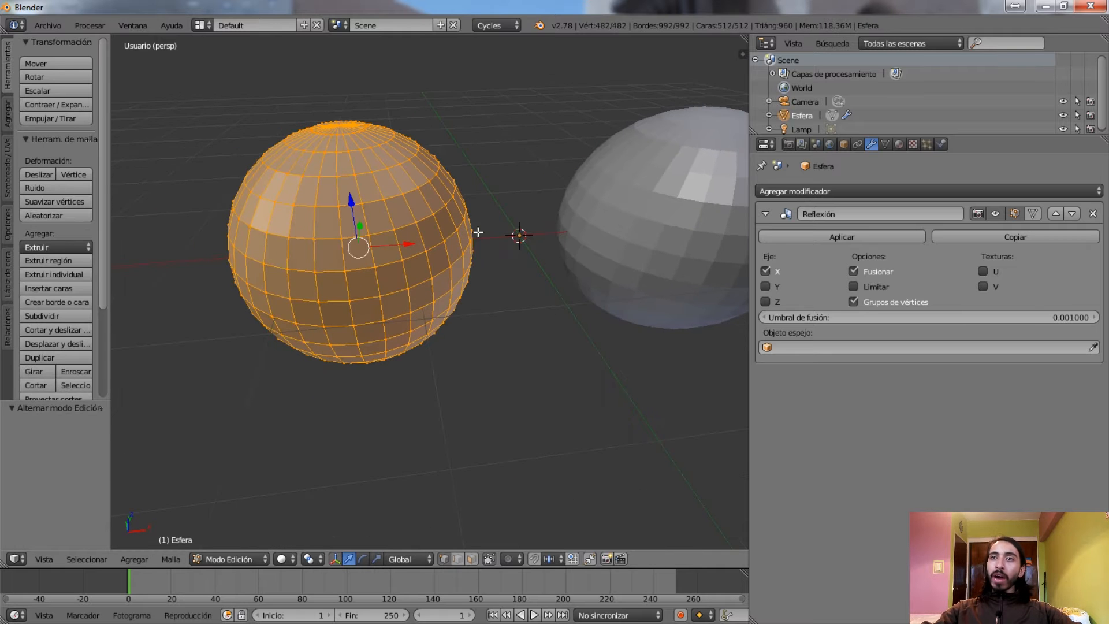
key(g)
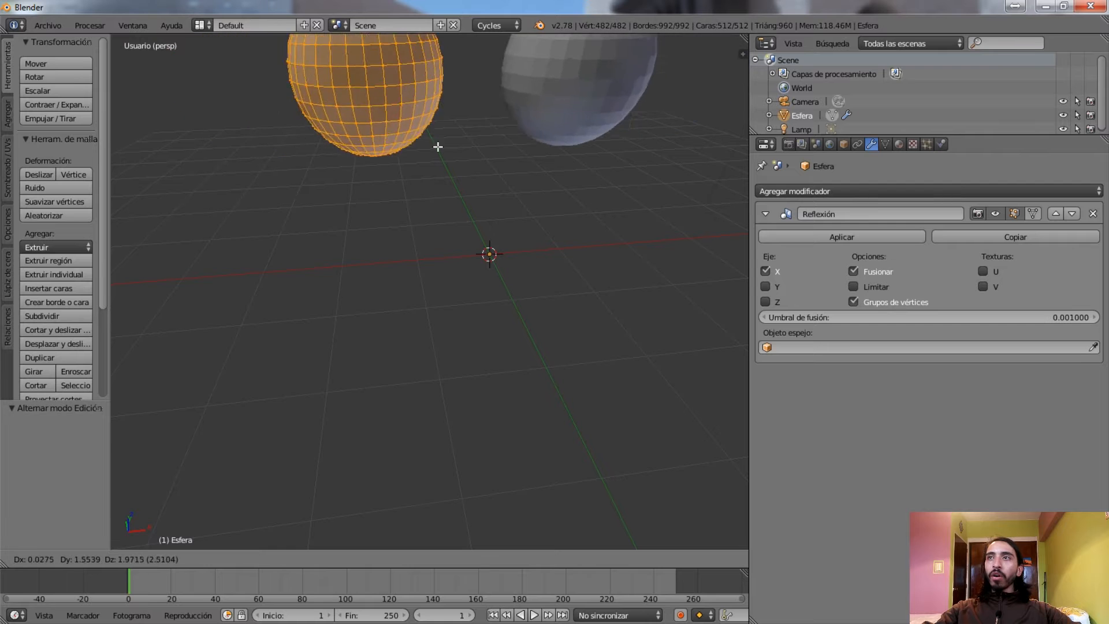
key(Escape)
Delete the sphere's mesh in Edit mode and remove the remaining empty object from the scene
key(x)
click(467, 278)
key(Tab)
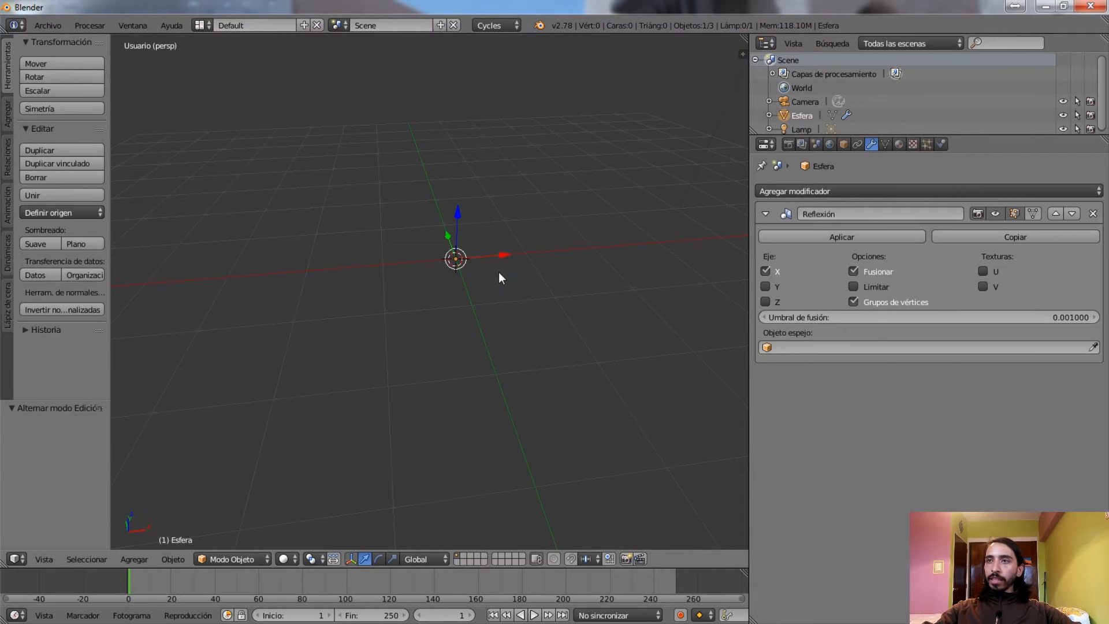
key(x)
click(498, 272)
Add a monkey head (Mona) and show its mesh in Edit mode as wireframe from the front
key(shift+a)
mouse_move(513, 267)
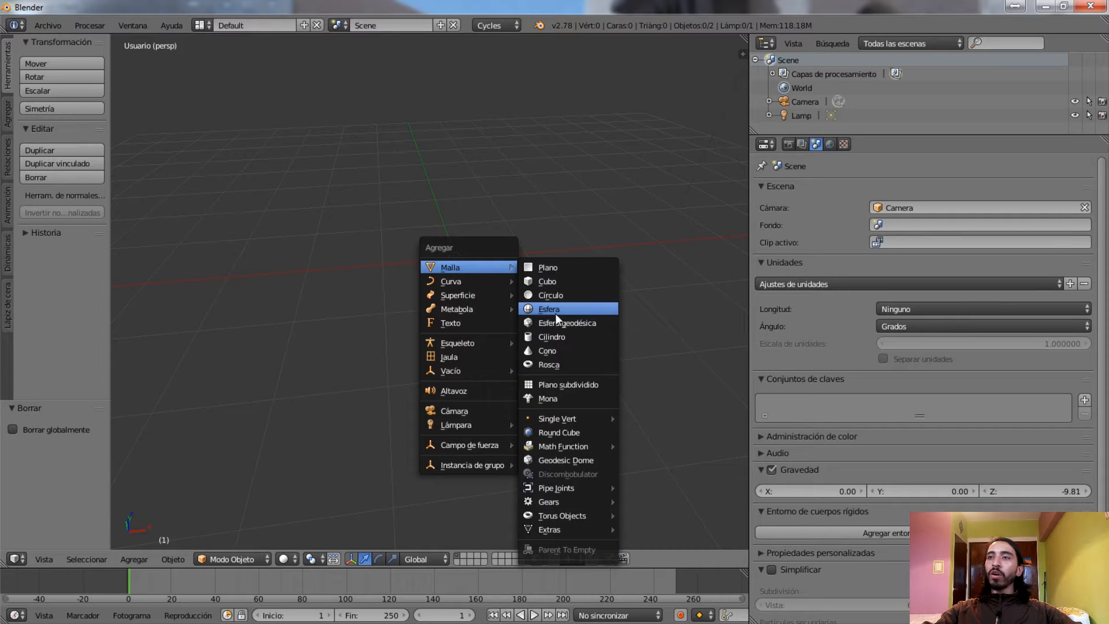
click(556, 395)
key(Tab)
key(KP_1)
key(z)
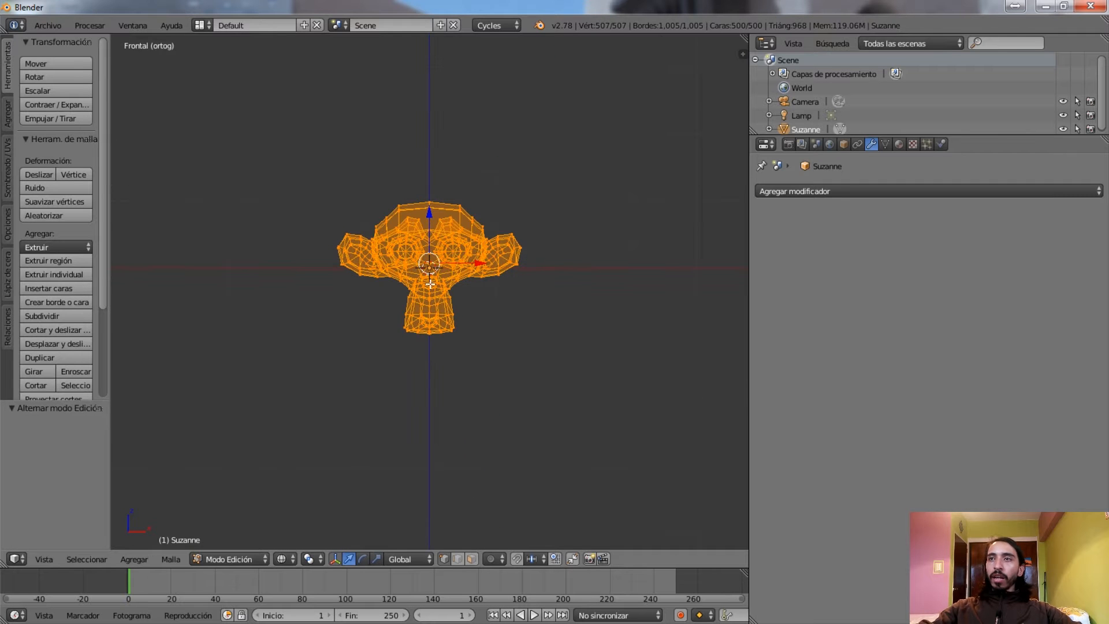
Delete the half of the monkey head on the positive X side and return to Object mode in solid display
key(a)
key(KP_5)
key(b)
key(b)
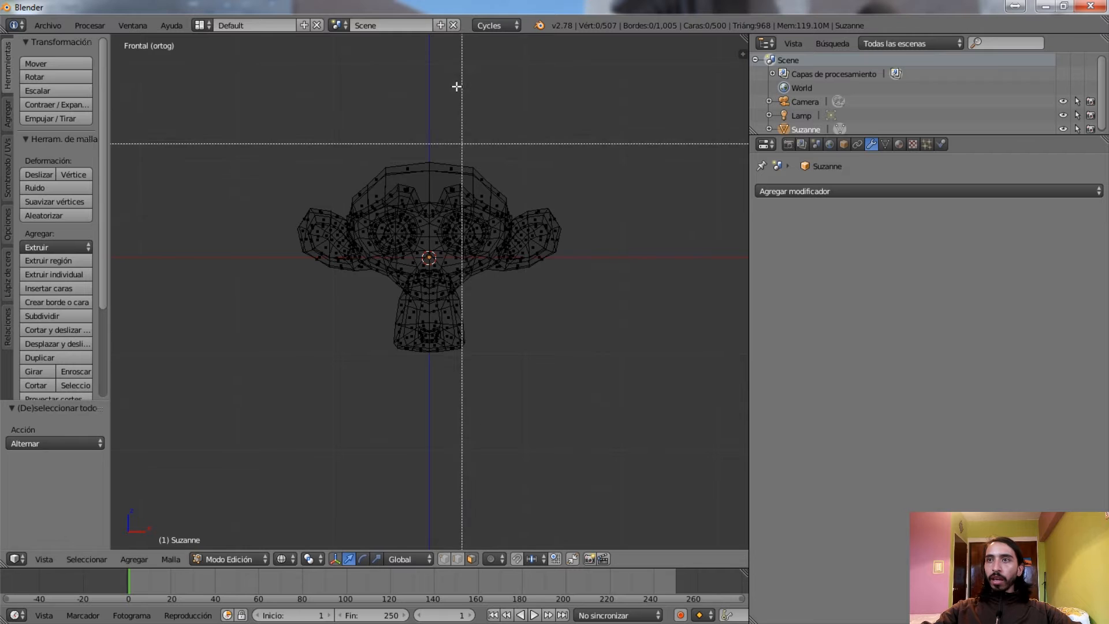
drag(431, 79, 598, 448)
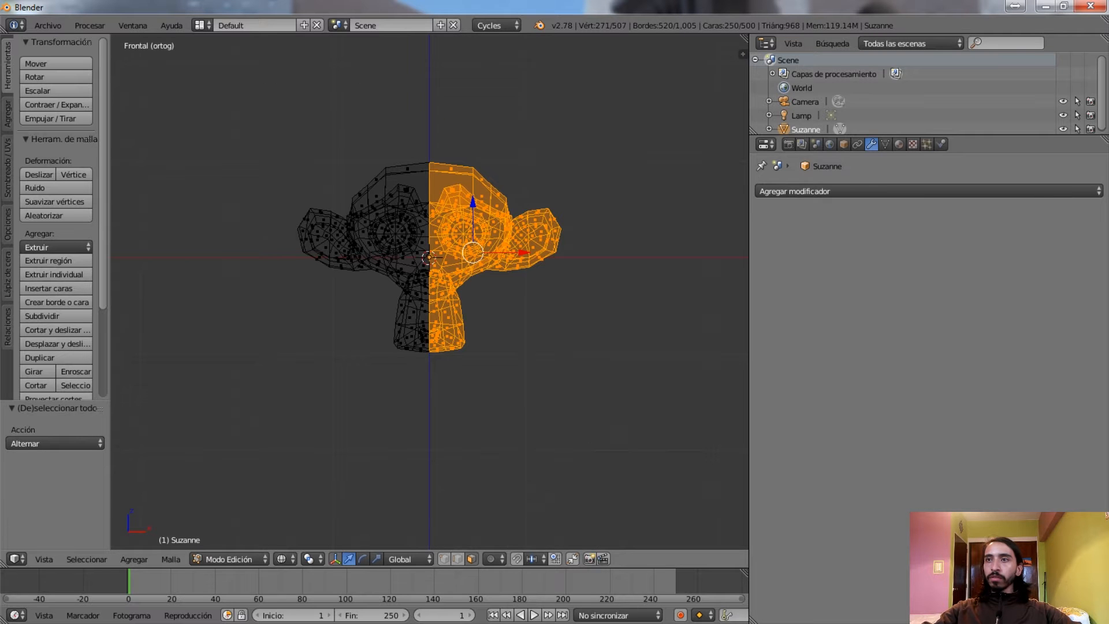
key(x)
click(568, 475)
middle_drag(568, 477, 511, 425)
key(Tab)
key(z)
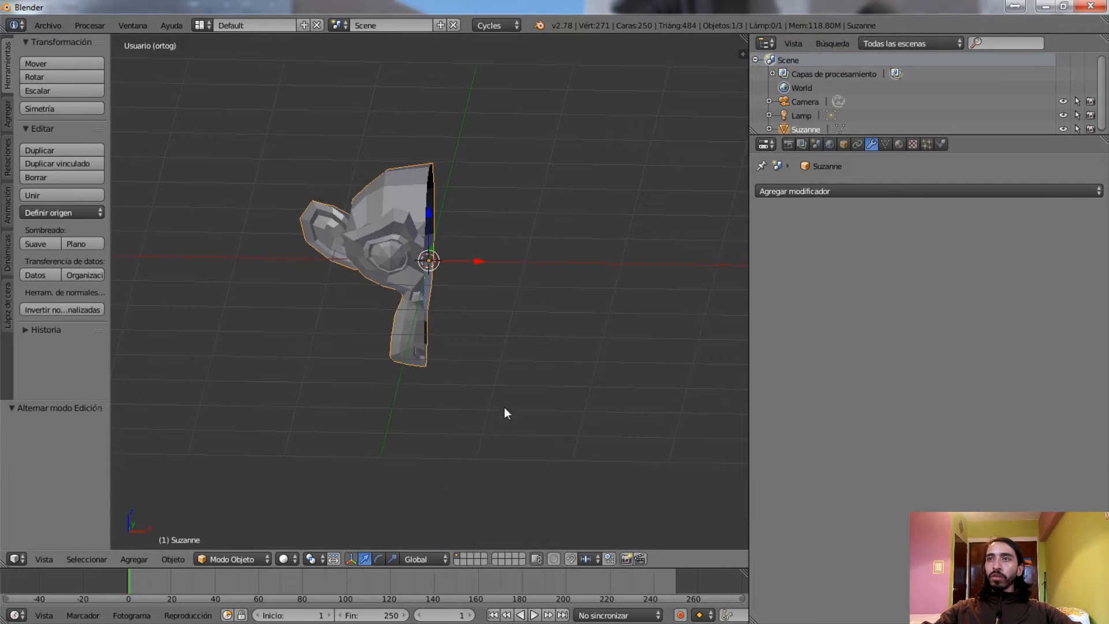
Add a Reflexión (Mirror) modifier to the half monkey head and inspect the mirrored half
click(796, 191)
click(788, 330)
middle_drag(664, 300, 676, 205)
scroll(439, 255, up, 5)
middle_drag(511, 246, 427, 268)
Try moving individual faces of the mirrored monkey's head and ear in Edit mode, cancelling each move
key(Tab)
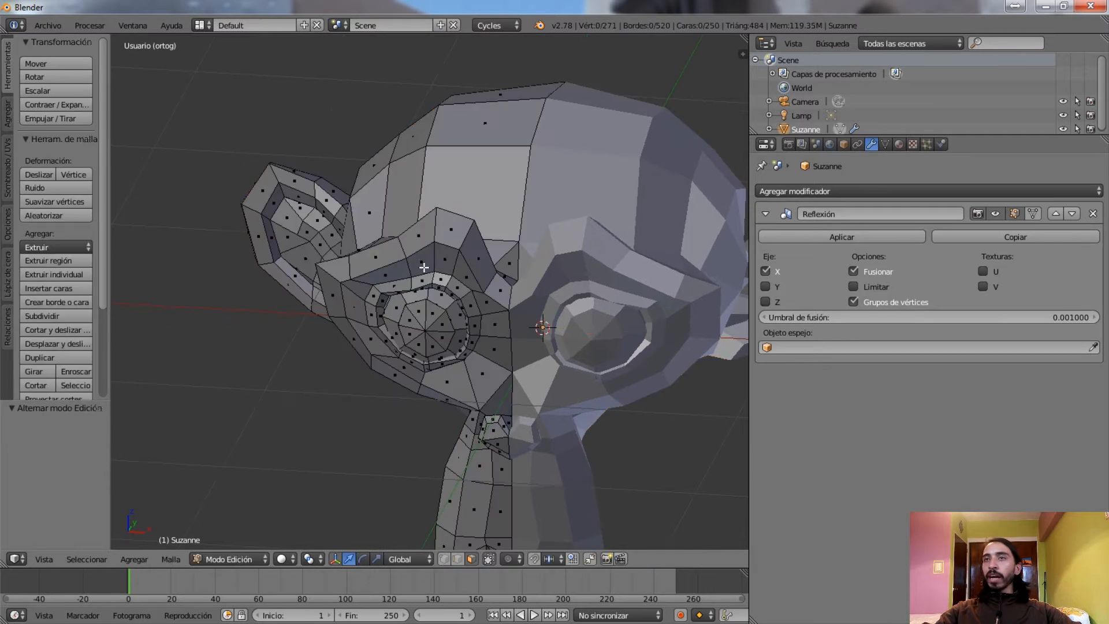
key(g)
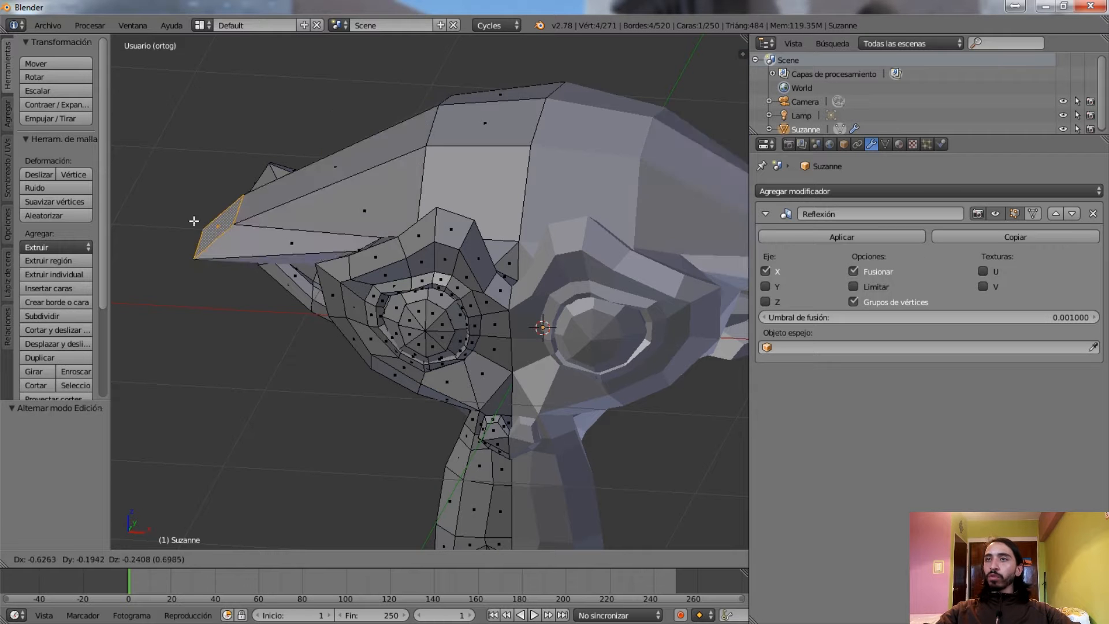
right_click(266, 270)
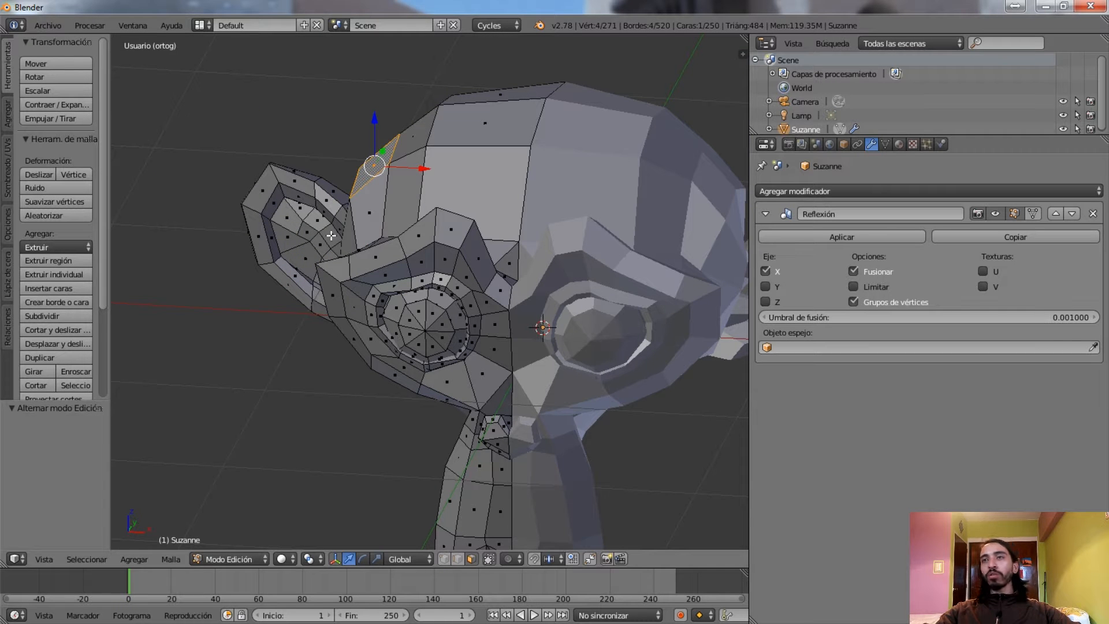
right_click(263, 191)
key(g)
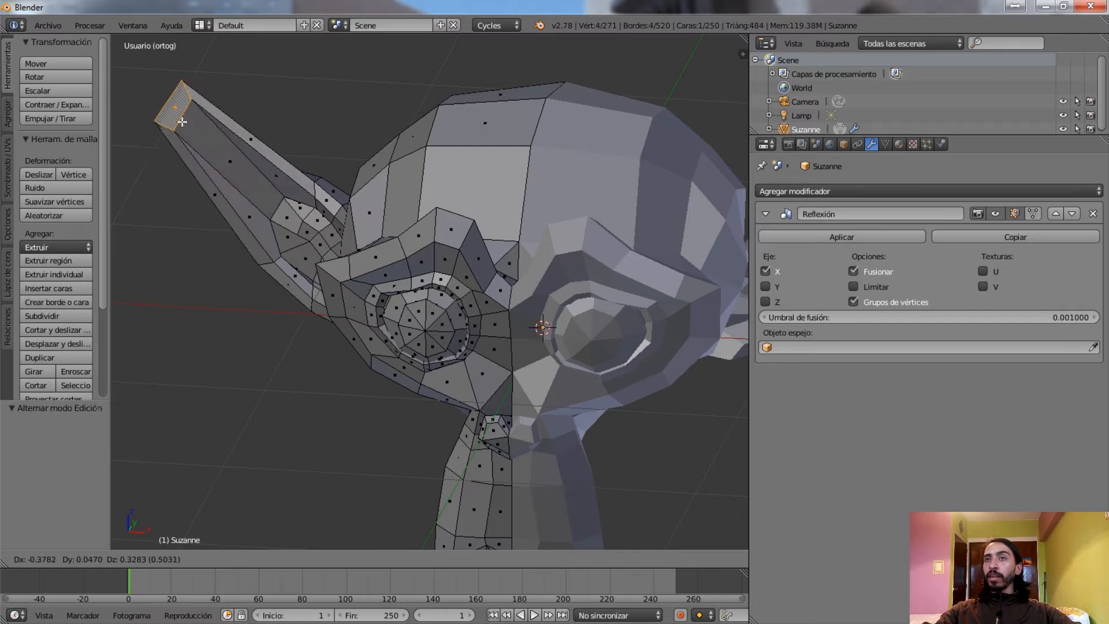
right_click(251, 340)
middle_drag(251, 340, 184, 317)
key(g)
right_click(338, 395)
middle_drag(338, 395, 446, 375)
key(Tab)
Delete the monkey head and add a new UV sphere (Esfera)
key(KP_1)
key(x)
click(446, 375)
key(shift+a)
mouse_move(439, 375)
click(502, 127)
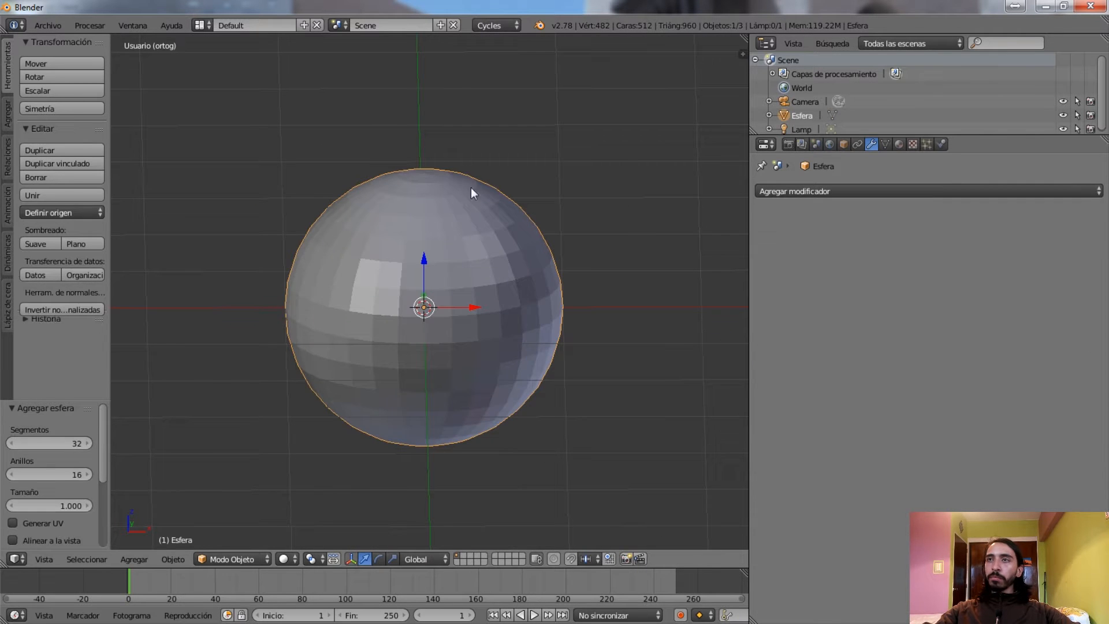
Offset the new sphere's mesh toward negative X in Edit mode, keeping its origin in place
key(Tab)
key(g)
click(329, 400)
key(Tab)
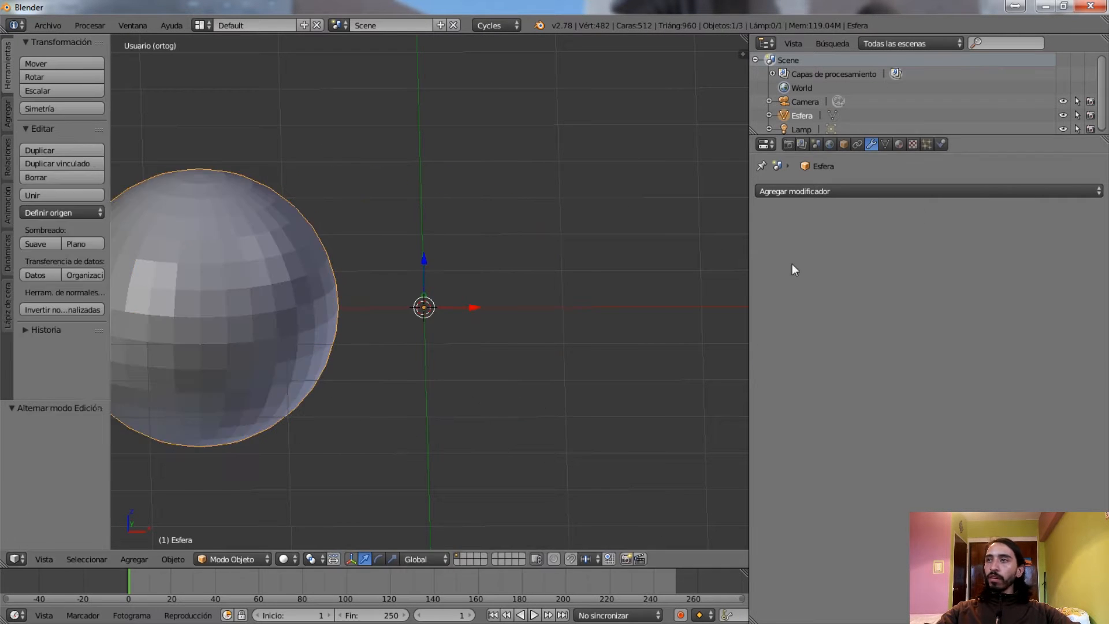
Add a Reflexión (Mirror) modifier to the new sphere and view the pair at an angle
click(938, 191)
click(800, 327)
scroll(365, 314, down, 4)
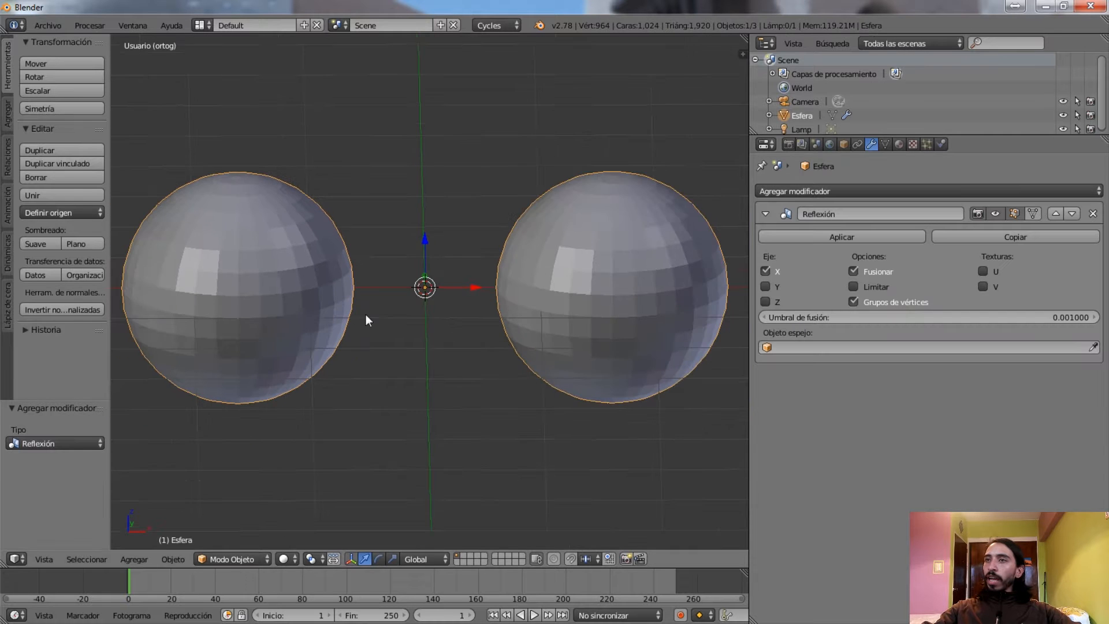
middle_drag(567, 298, 661, 310)
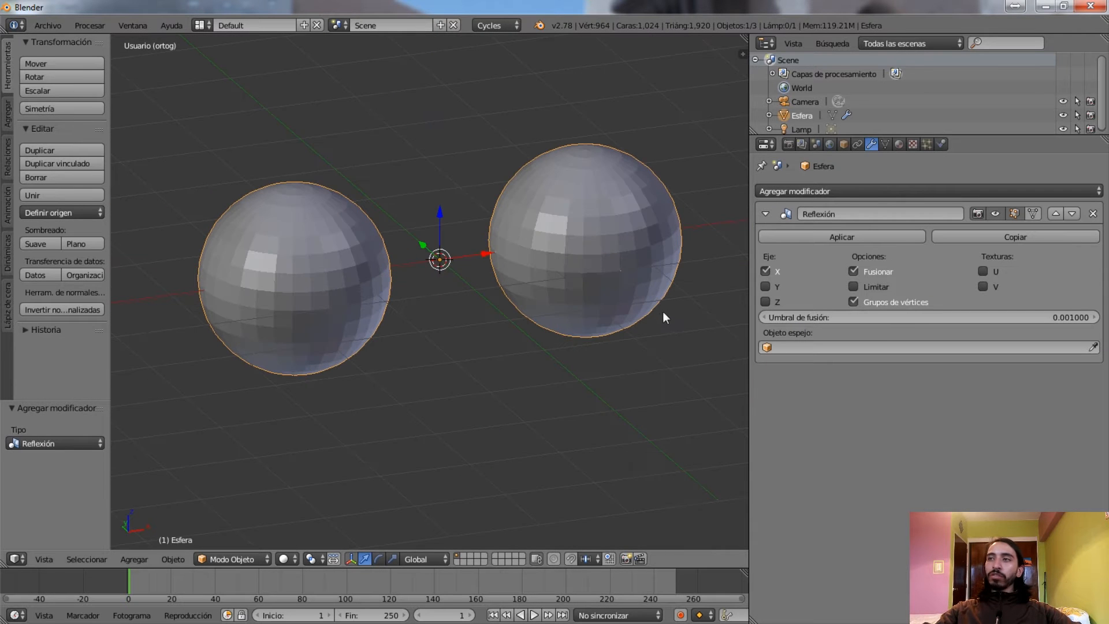
Turn off the Reflexión modifier's X axis and move the sphere's mesh farther from its origin in Edit mode
click(765, 271)
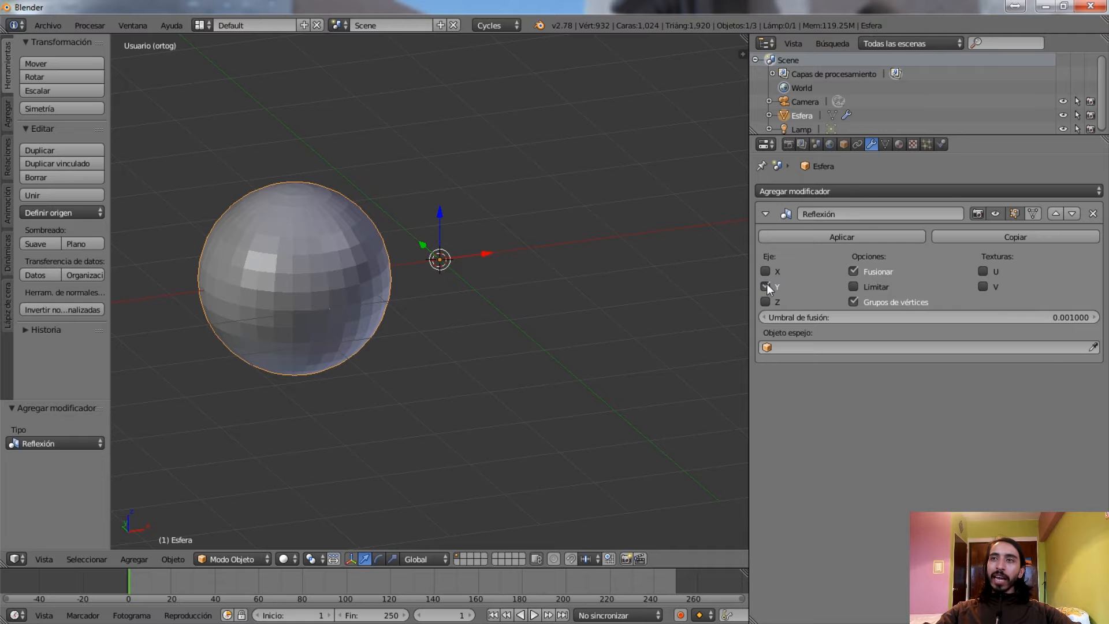
middle_drag(347, 309, 320, 218)
key(Tab)
key(g)
click(322, 258)
key(Tab)
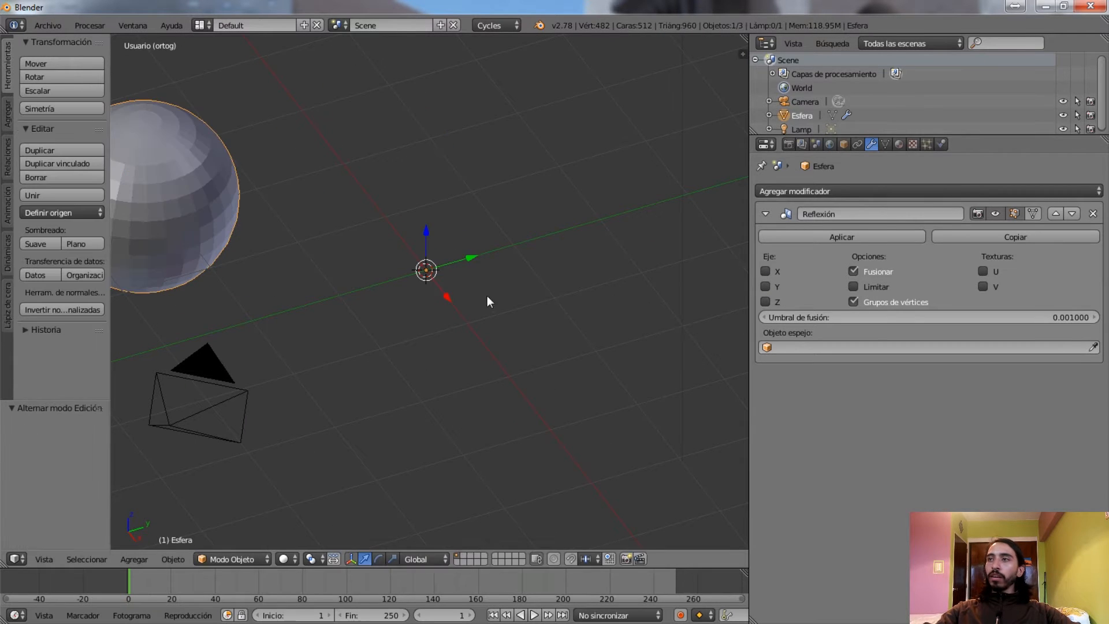
Try the Reflexión modifier's Y axis on the offset sphere, then turn that axis off again
click(764, 288)
scroll(552, 255, down, 3)
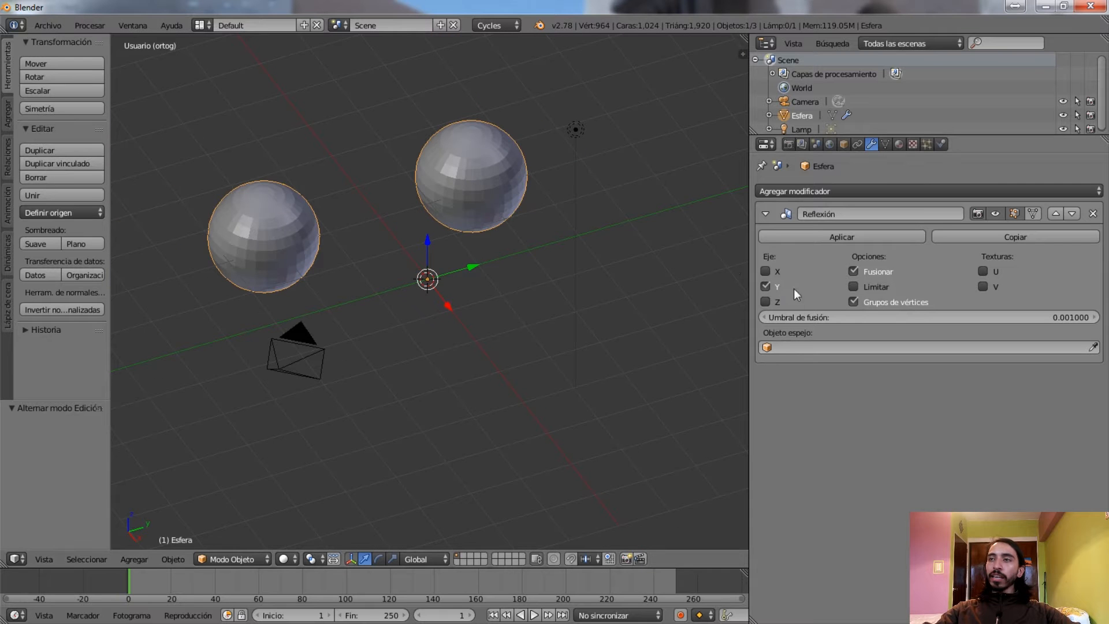
click(764, 287)
Move the sphere's mesh -2.1 units along Z in Edit mode, and return to Object mode
middle_drag(439, 272, 358, 179)
key(Tab)
key(g)
key(z)
click(339, 331)
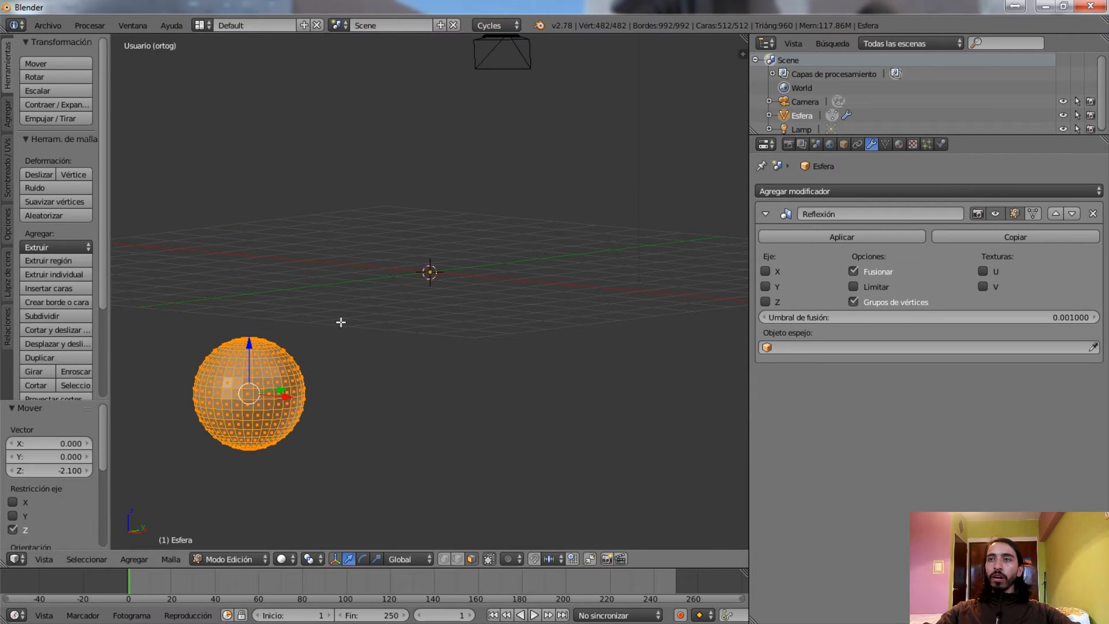
key(Tab)
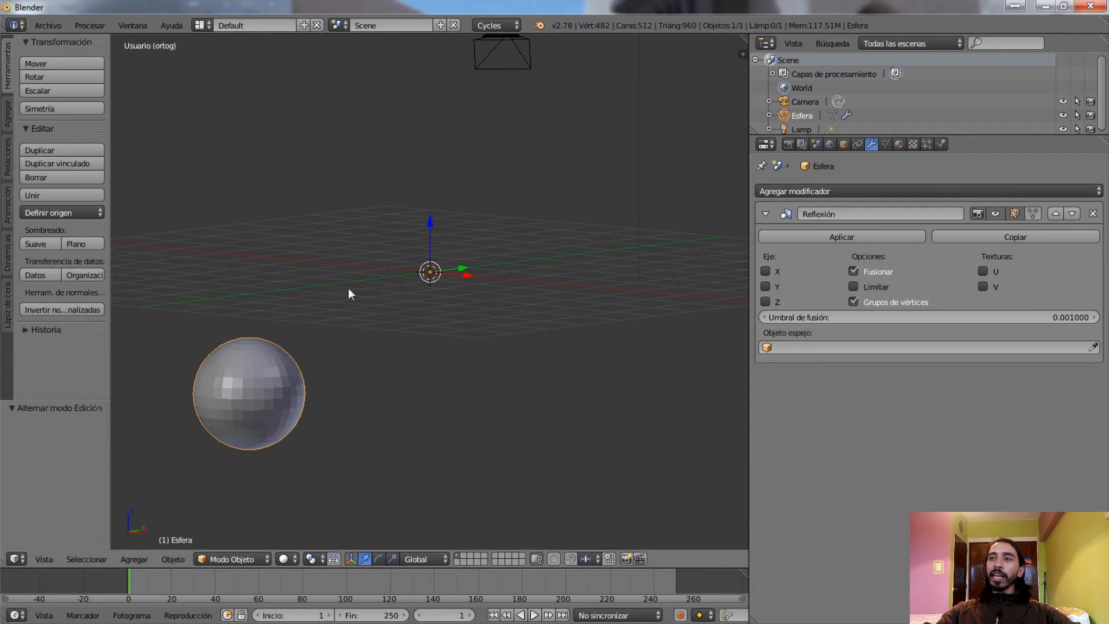
Turn on the Reflexión modifier's Z axis and test moving the sphere in Object and Edit modes, cancelling both moves
click(765, 302)
ctrl+scroll(408, 237, down, 4)
key(g)
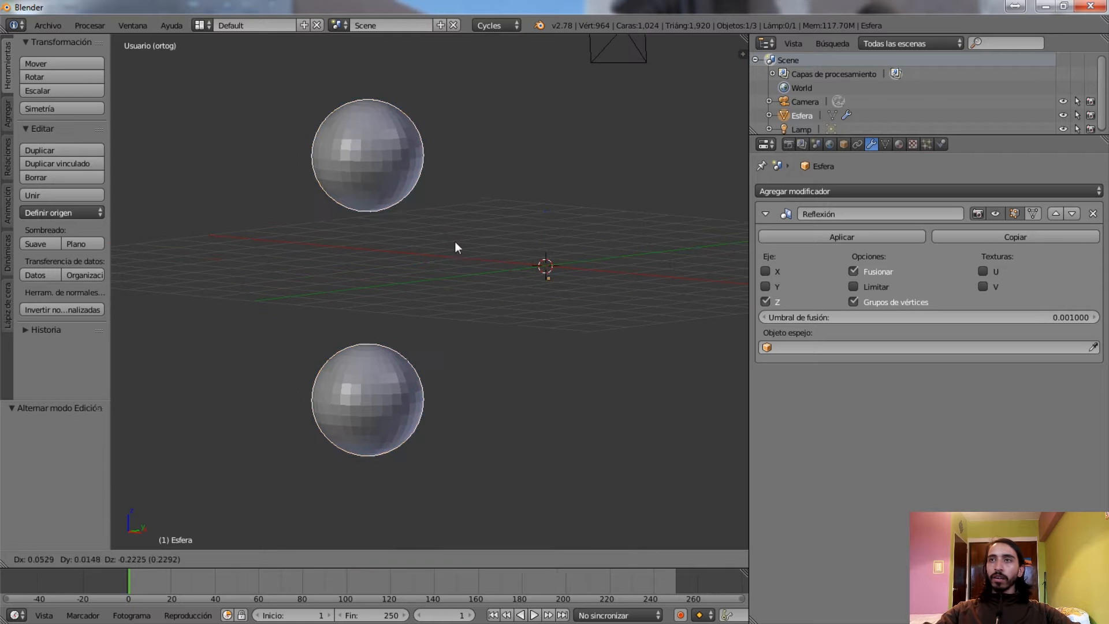
right_click(607, 239)
key(Tab)
key(g)
right_click(454, 280)
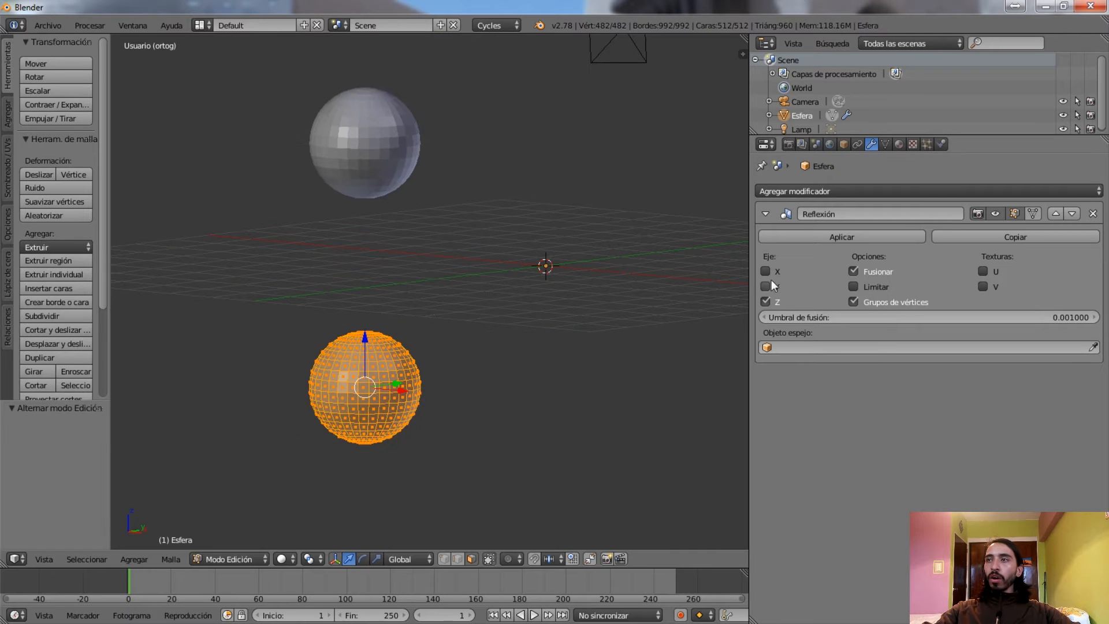
Turn on the Reflexión modifier's Y and X axes as well, and view the mirrored spheres from another angle
click(765, 286)
click(765, 270)
middle_drag(421, 245, 594, 259)
Move the sphere's mesh freely in Edit mode from two viewing angles, bringing the mirrored copies close together around the origin
key(g)
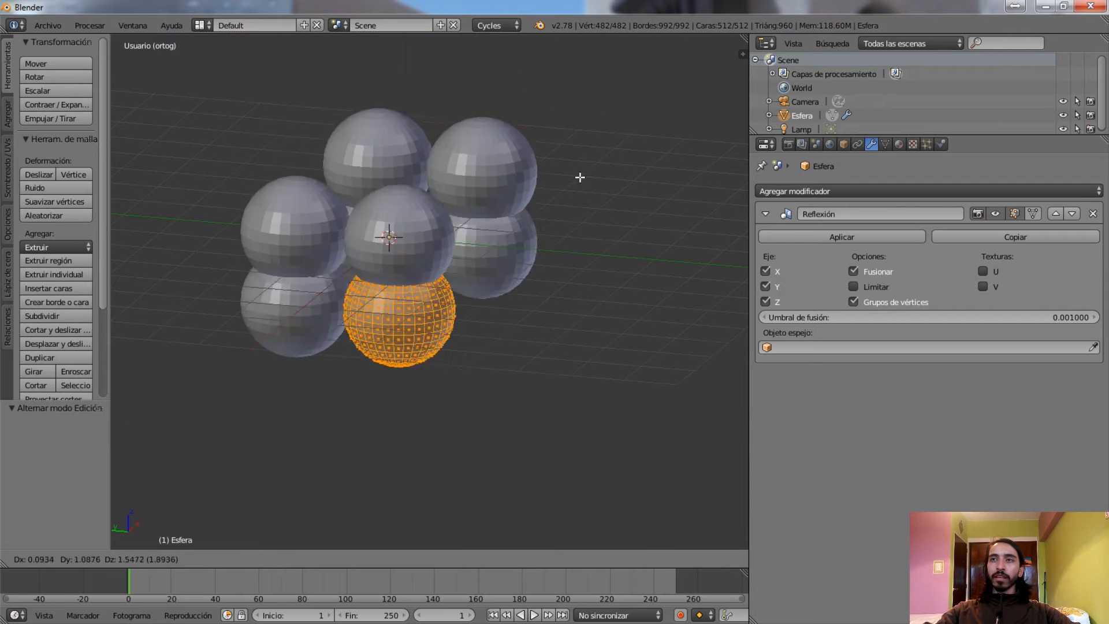
click(565, 247)
middle_drag(564, 248, 412, 158)
key(g)
click(461, 198)
middle_drag(460, 198, 507, 358)
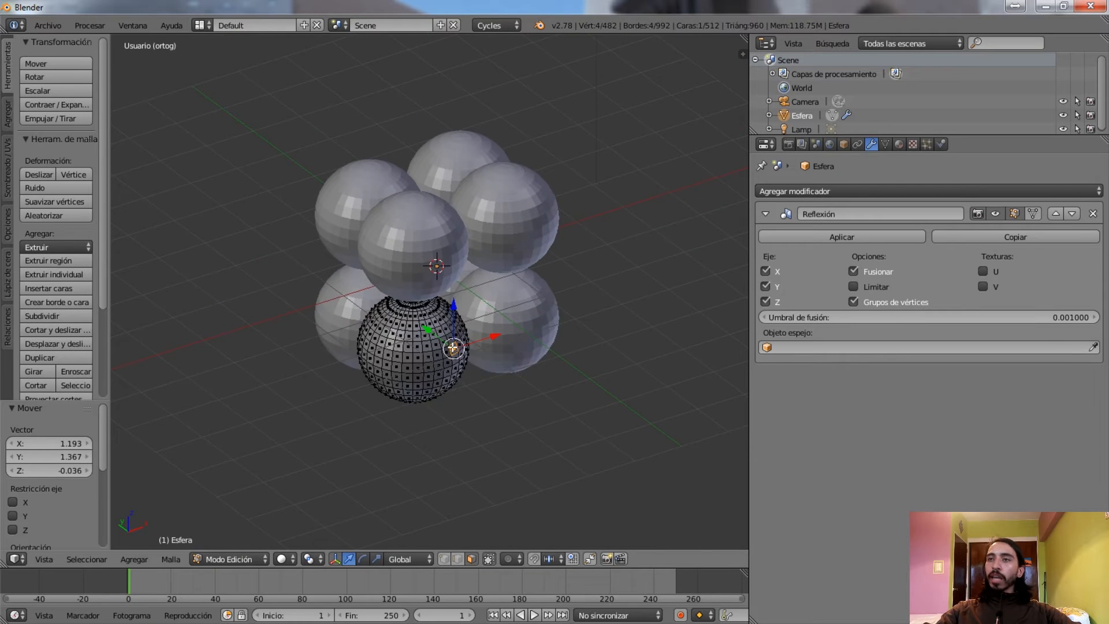
Select a single face of the original sphere and try moving it to see the mirrored deformation, then cancel the move
key(a)
right_click(454, 347)
scroll(454, 347, up, 5)
key(g)
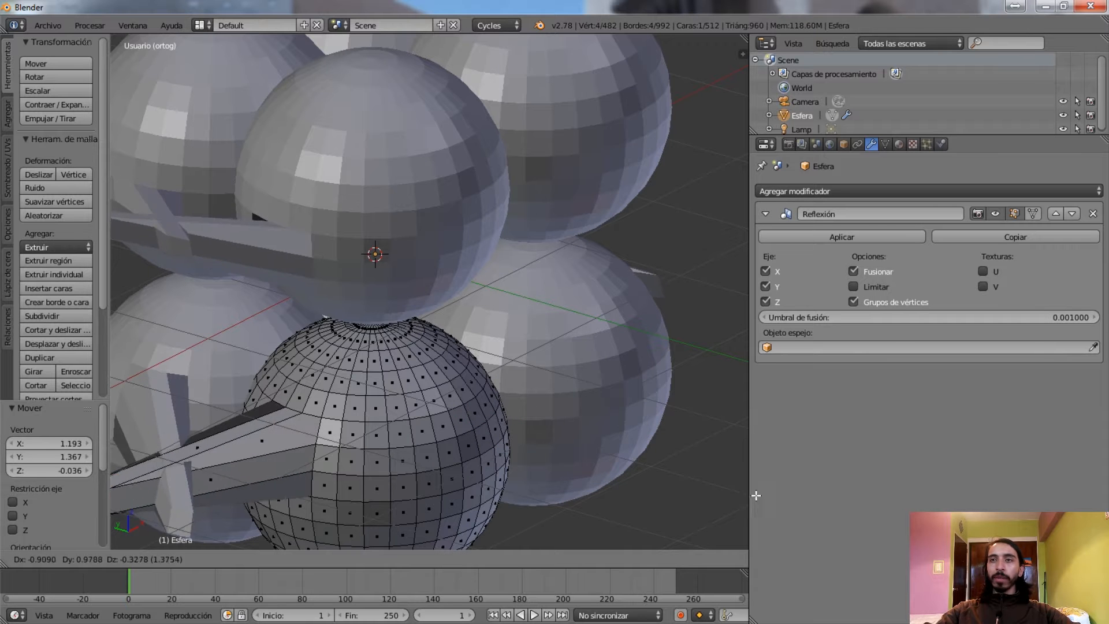
key(Escape)
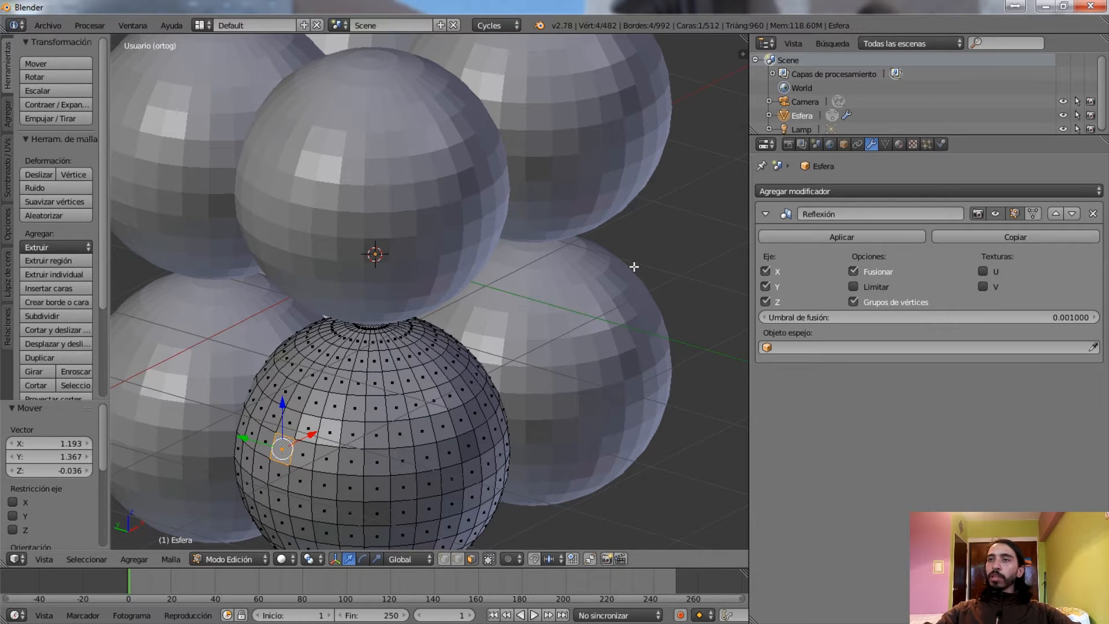
Return to Object mode, delete the mirrored sphere and add a new UV sphere (Esfera)
scroll(636, 265, down, 5)
key(Tab)
key(x)
click(549, 293)
key(shift+a)
mouse_move(456, 287)
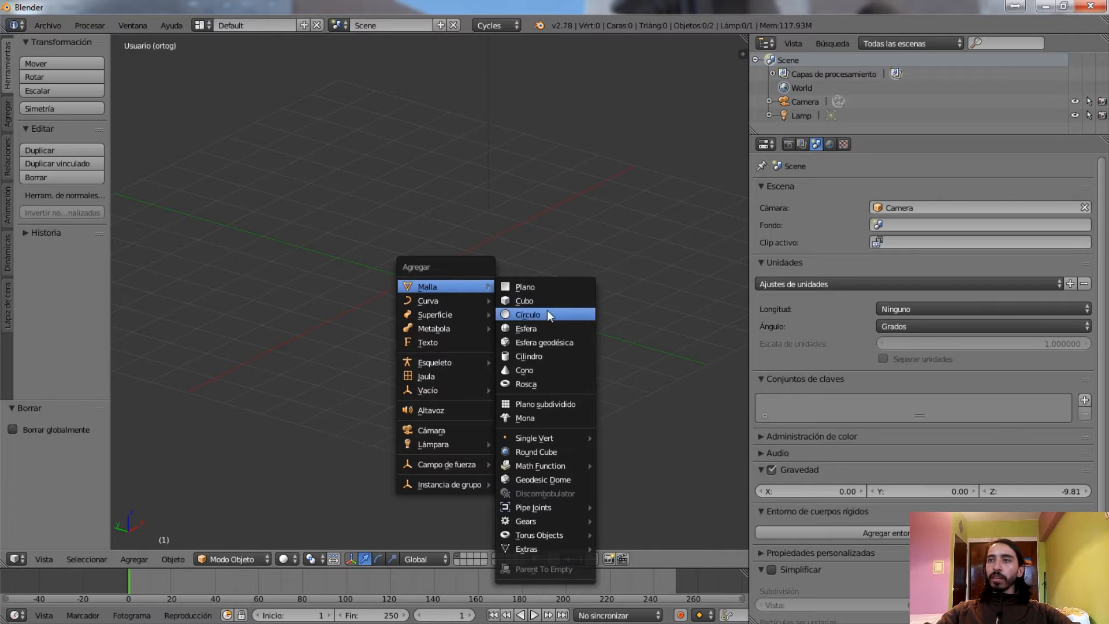
click(532, 327)
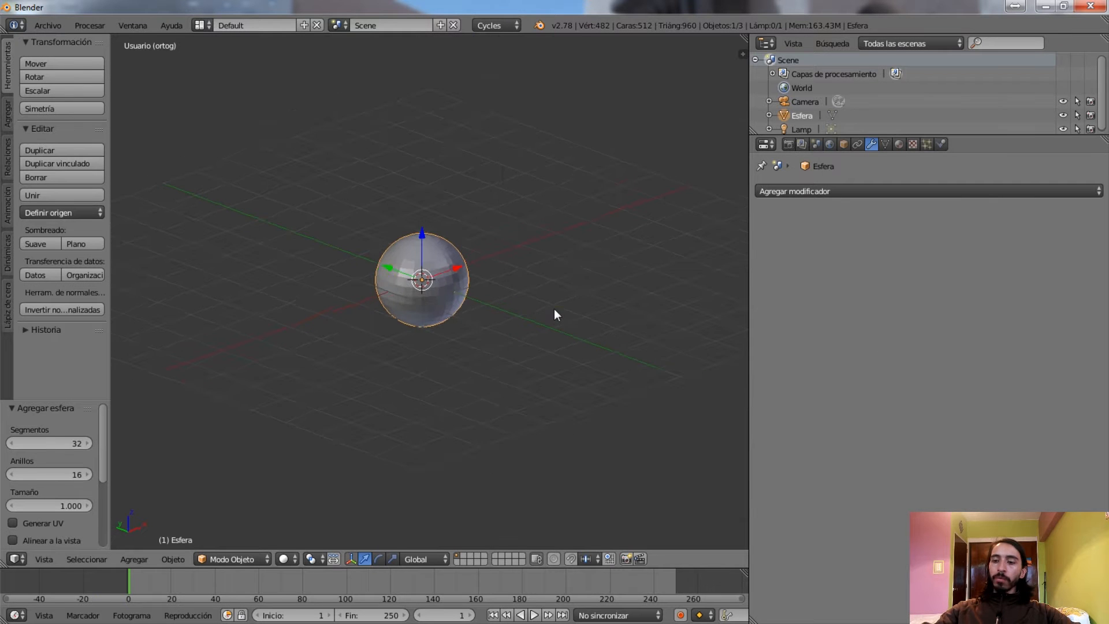
In front wireframe view, select the faces of the sphere's positive X half in Edit mode and delete them
key(KP_1)
key(z)
key(Tab)
scroll(540, 307, up, 6)
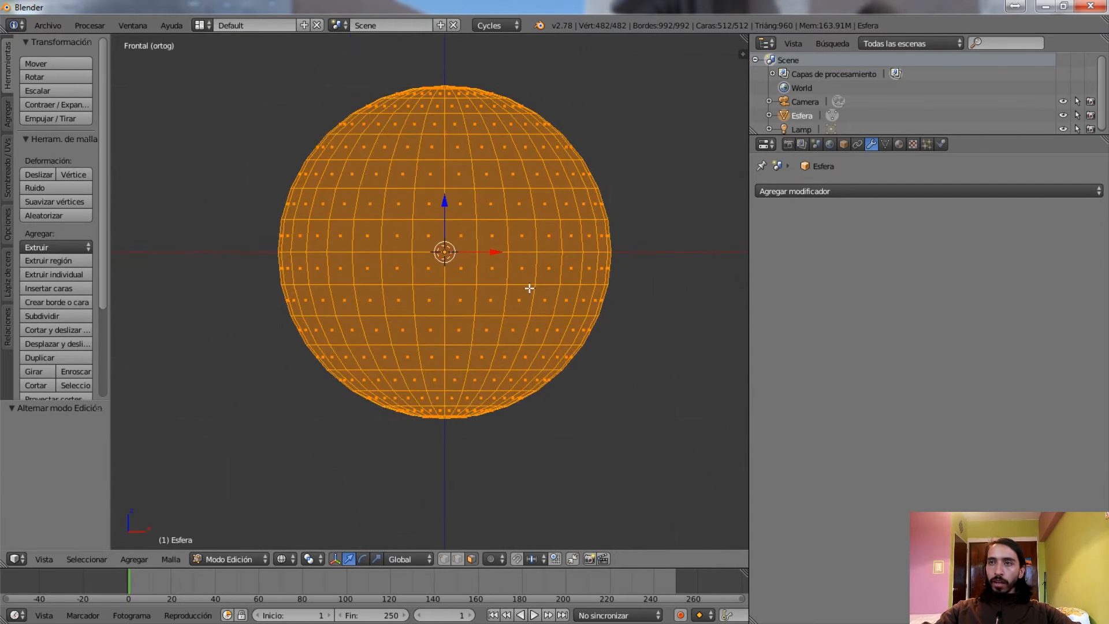
key(a)
key(b)
drag(449, 51, 670, 457)
key(ctrl+e)
drag(450, 50, 707, 455)
key(x)
click(668, 439)
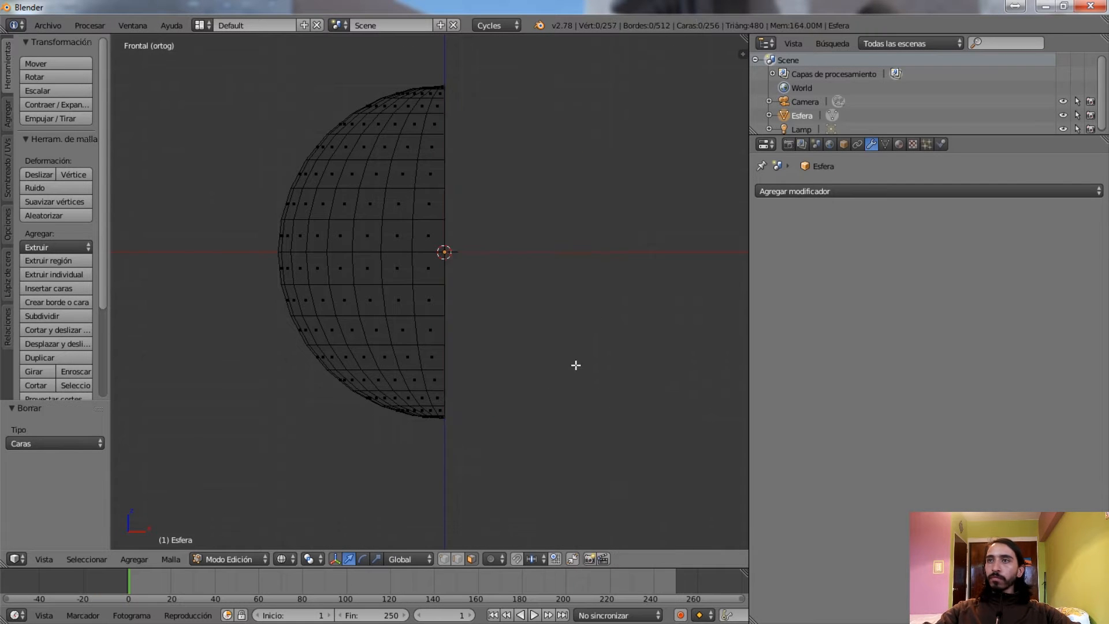
Add a Reflexión modifier to the half sphere in Object mode and view it in solid shading at an angle
key(Tab)
click(907, 193)
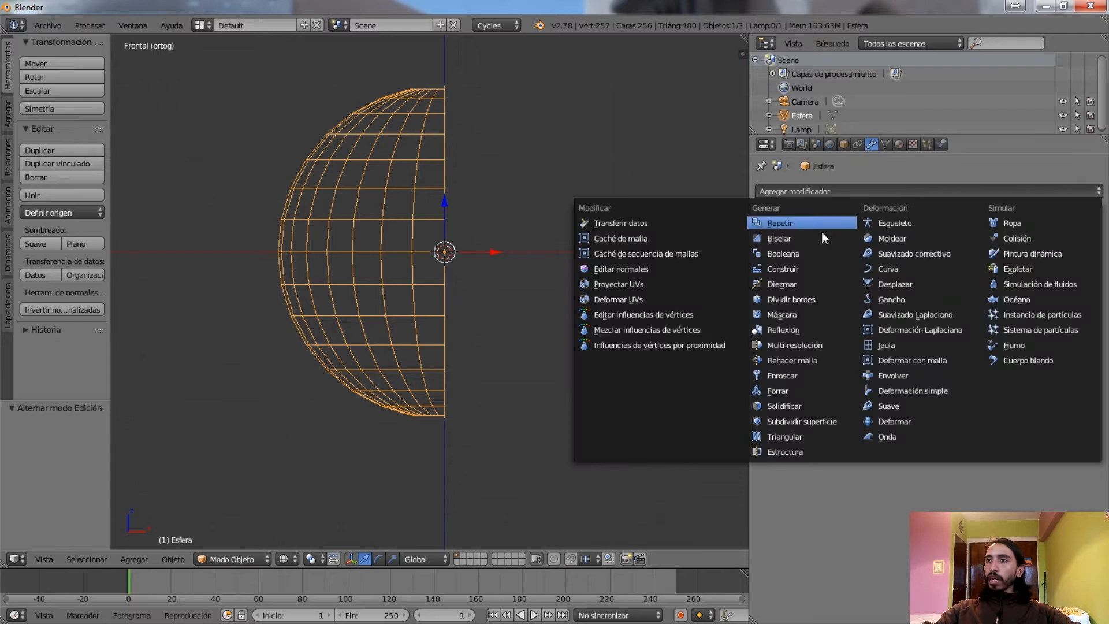
click(794, 329)
key(z)
mouse_move(557, 250)
middle_down()
mouse_move(544, 257)
mouse_move(550, 371)
mouse_move(517, 318)
middle_up()
Select the half sphere's whole mesh in Edit mode, and try to rip it and create a face from the selection
key(Tab)
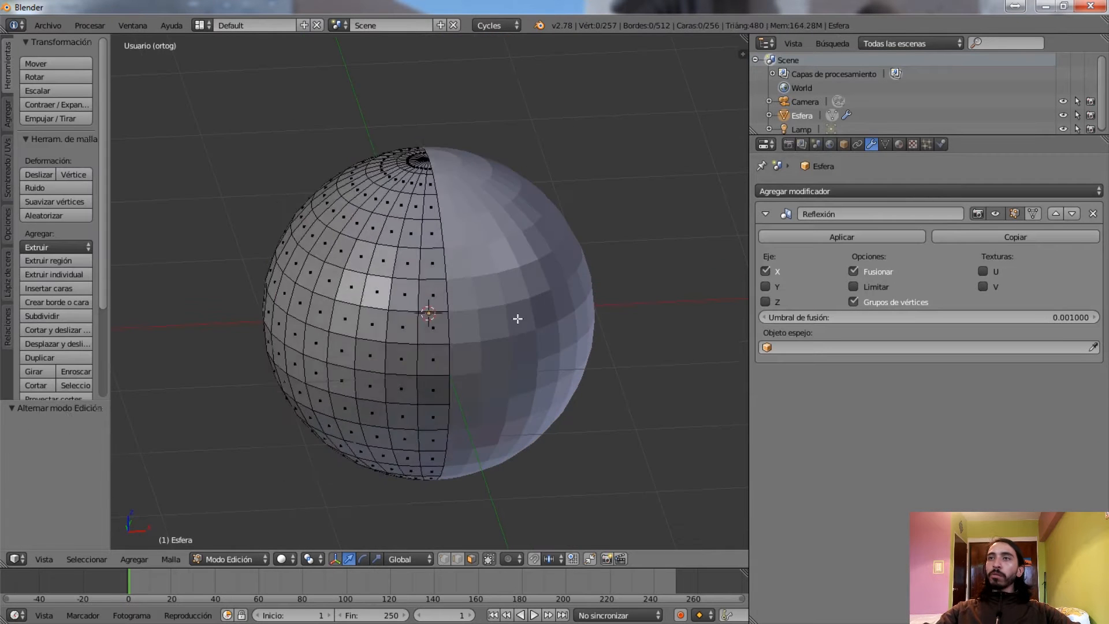
key(a)
key(v)
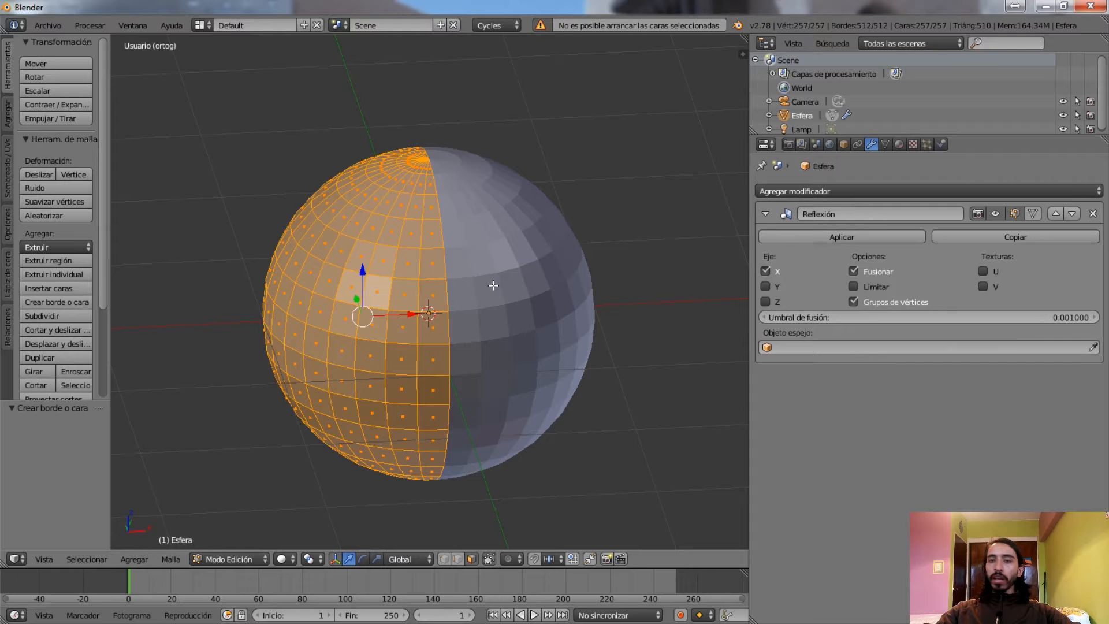
Enable Limitar in the Reflexión modifier and compare trial moves of the half-sphere mesh before and after, cancelling each move
key(g)
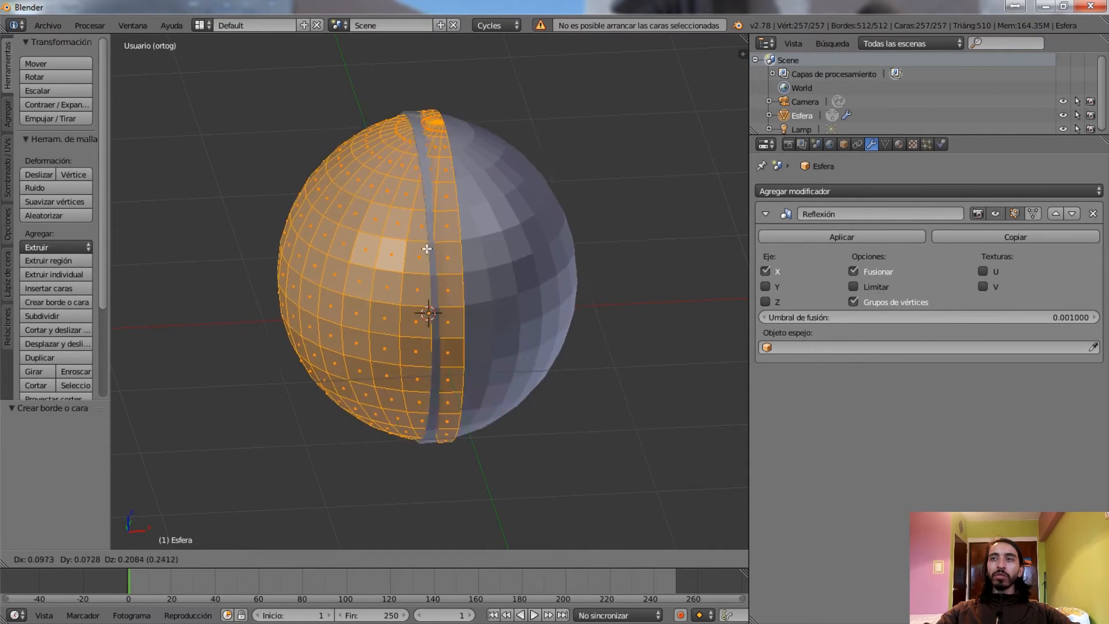
key(Escape)
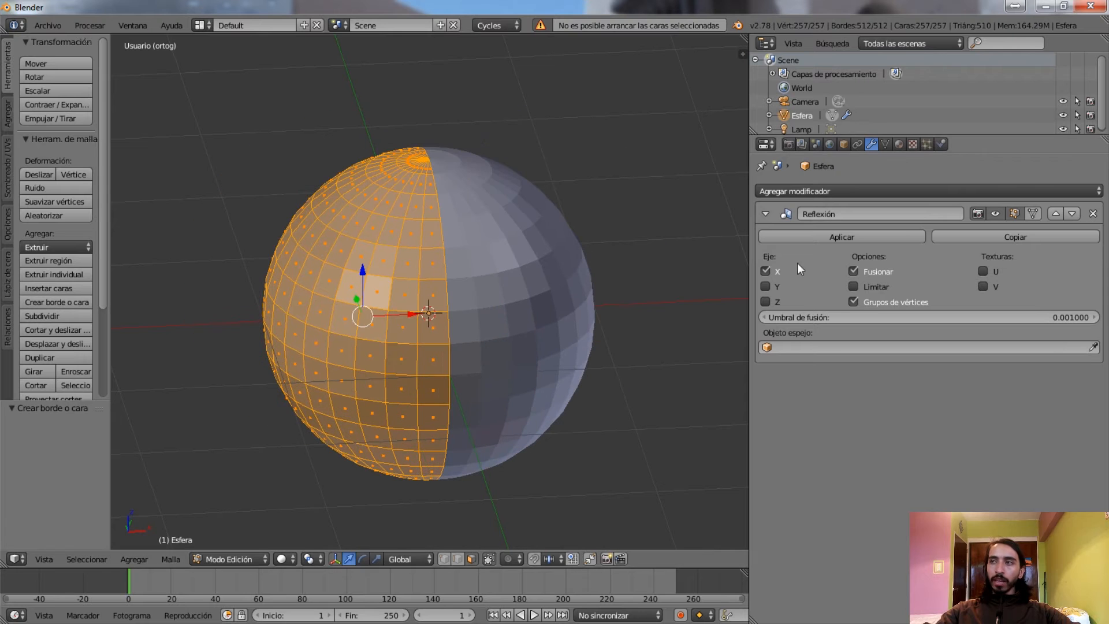
click(853, 287)
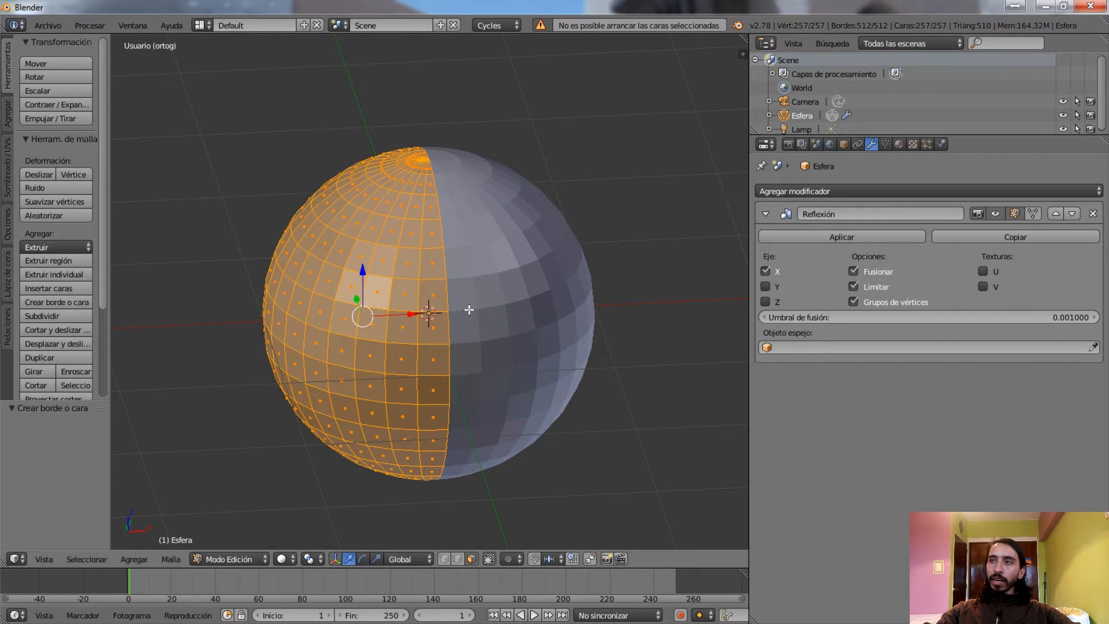
key(g)
key(Escape)
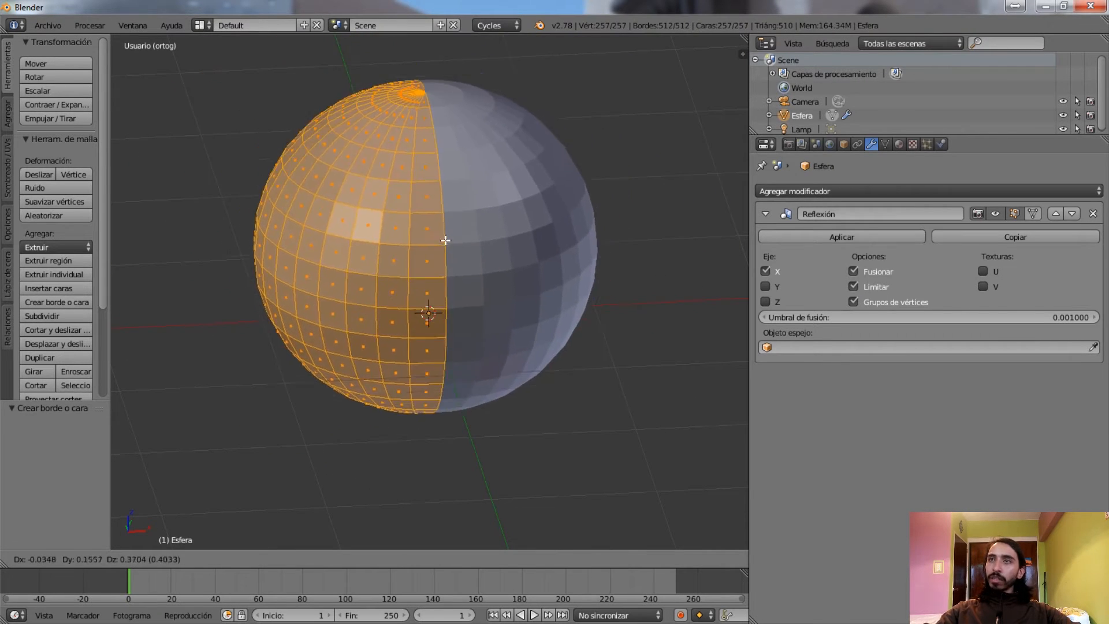
key(g)
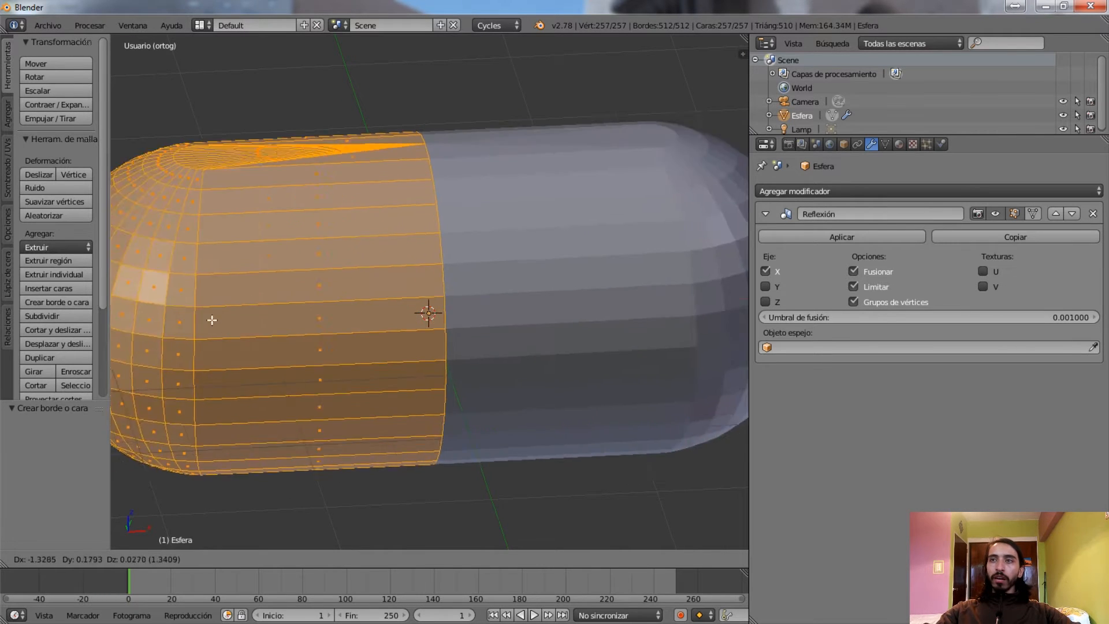
key(Escape)
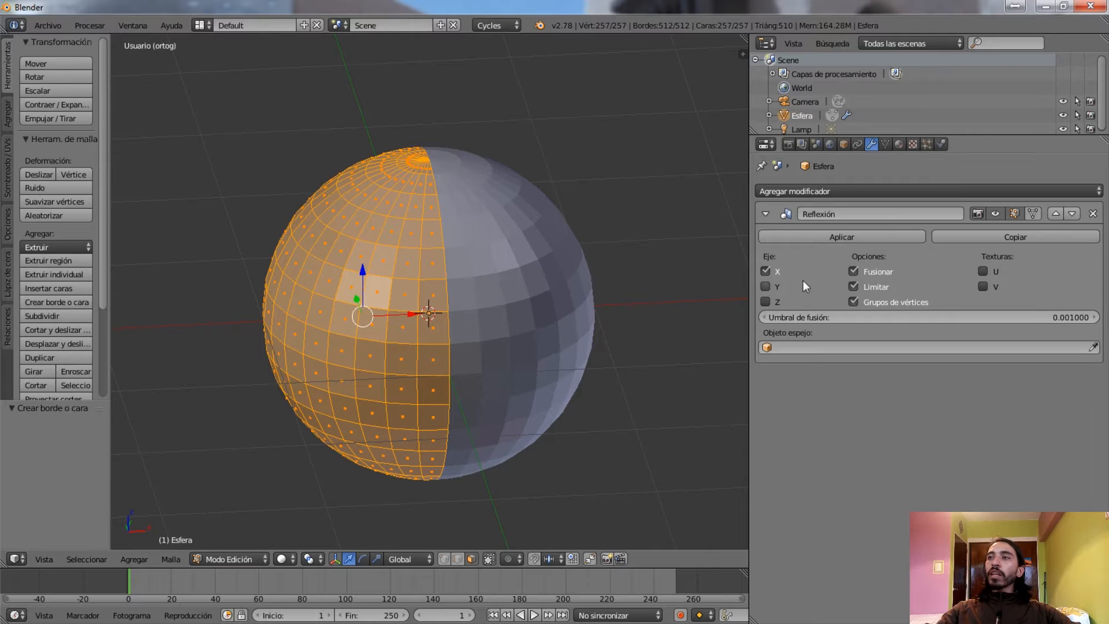
Try moving the half-sphere mesh with Fusionar disabled in the Reflexión modifier, cancel the move and re-enable Fusionar
click(853, 271)
key(g)
key(Escape)
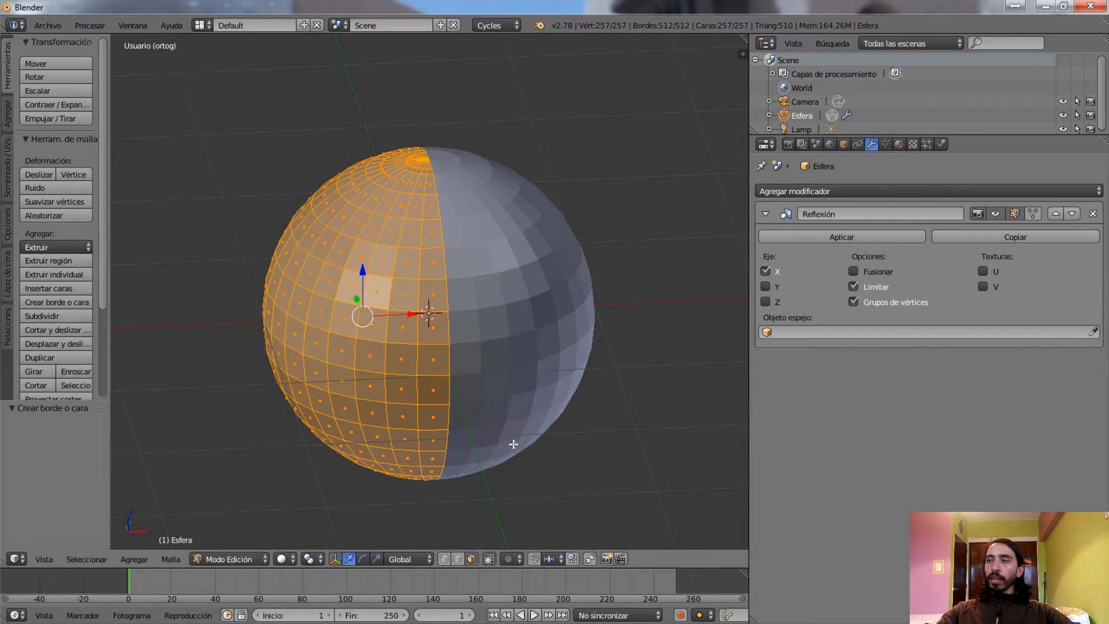
click(854, 272)
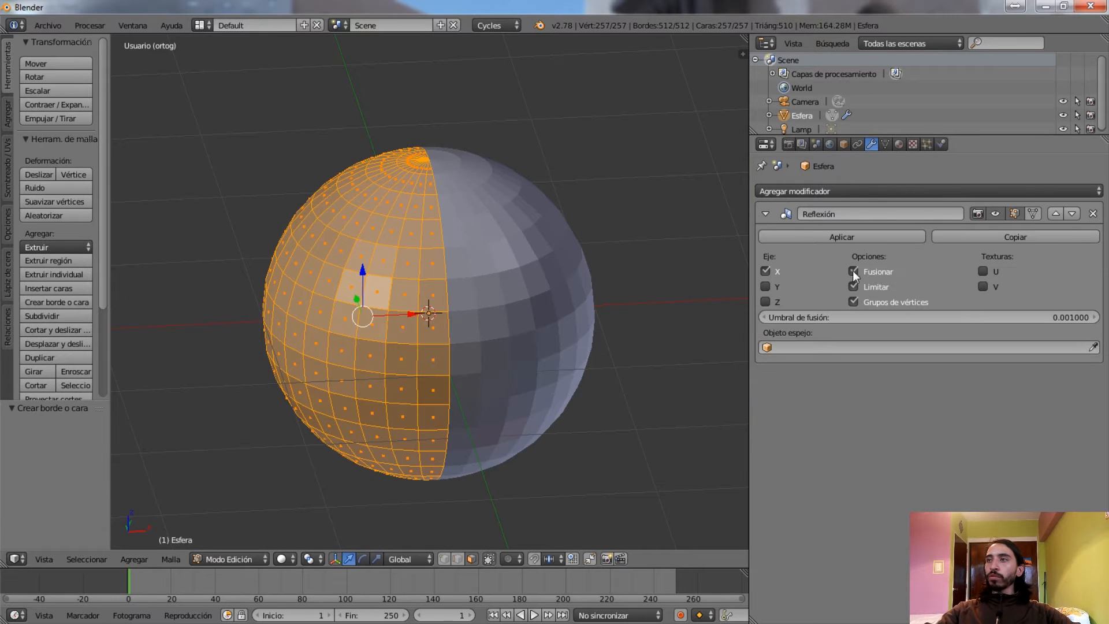
click(853, 302)
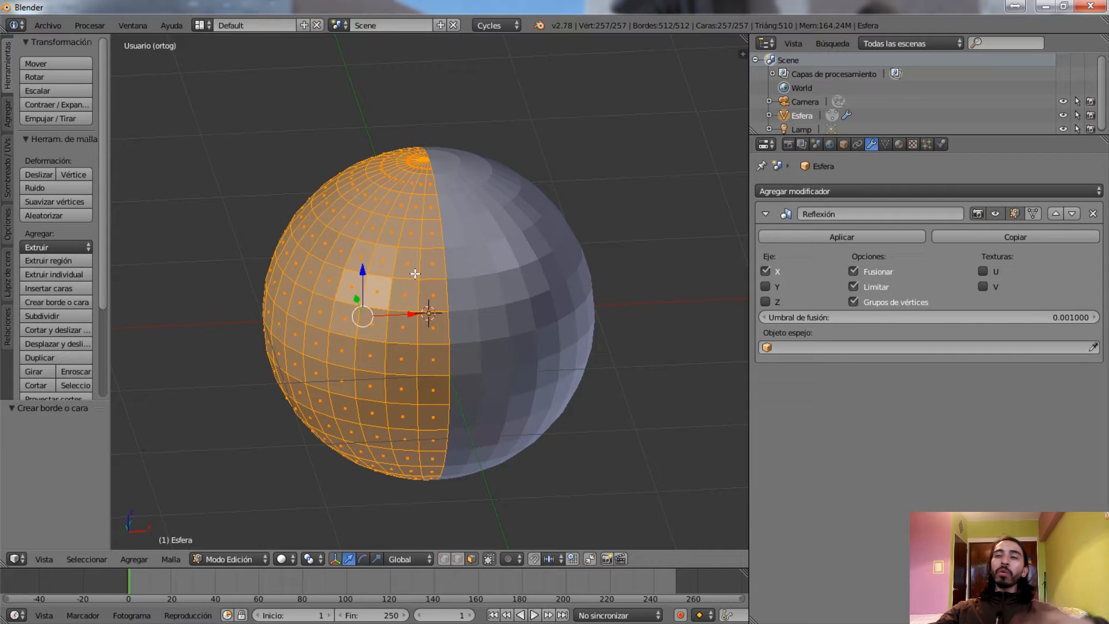
shift+middle_drag(521, 394, 515, 380)
middle_drag(491, 289, 446, 242)
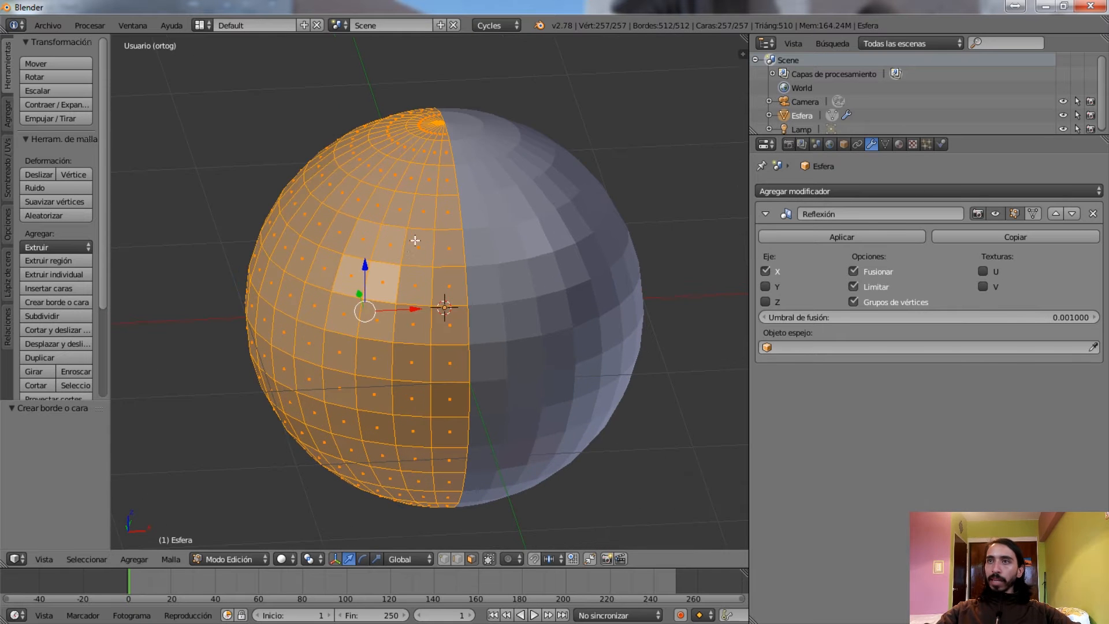
scroll(445, 242, up, 4)
key(KP_Decimal)
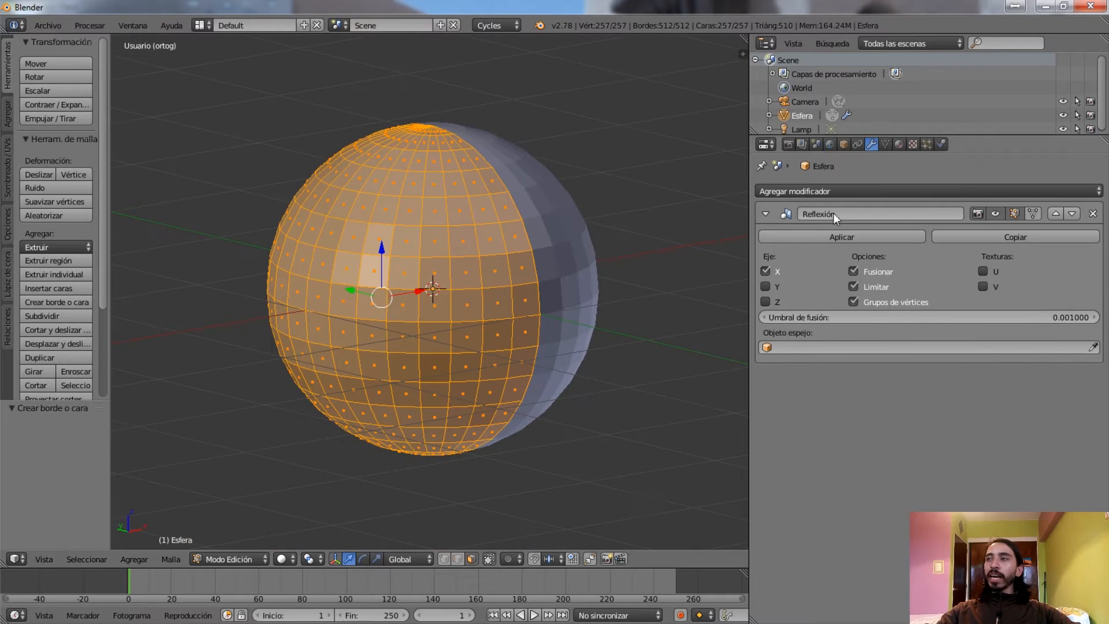
middle_drag(376, 274, 422, 264)
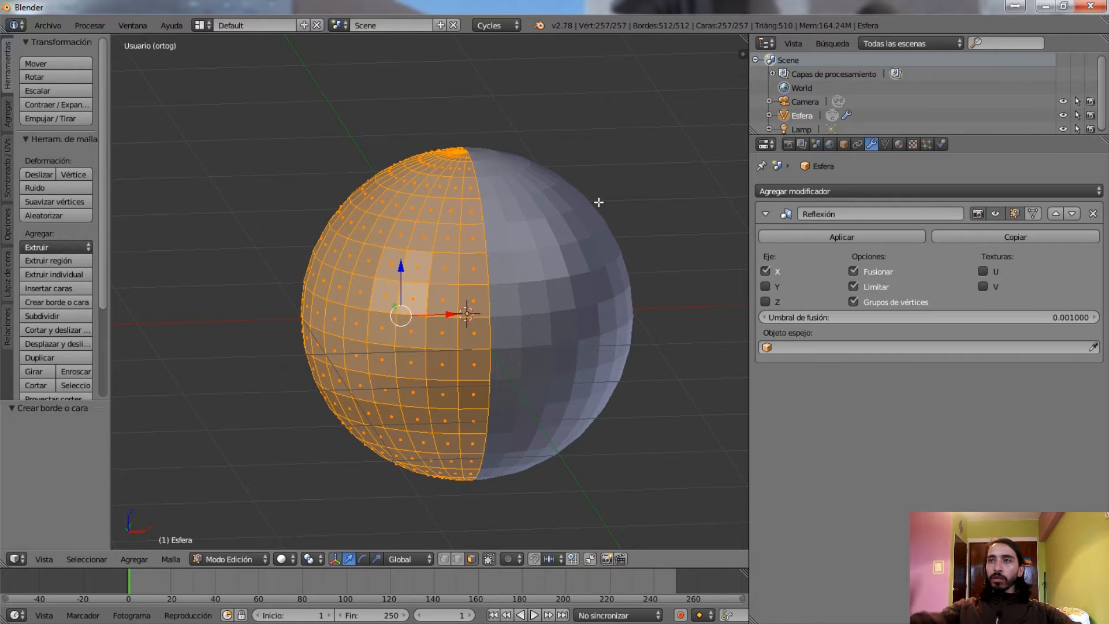
Set the Reflexión merge threshold to 0.031 and move the half-sphere mesh about 0.44 along negative X, away from the mirror plane
middle_drag(598, 202, 476, 255)
scroll(476, 254, up, 2)
mouse_move(803, 317)
mouse_down()
mouse_move(837, 317)
mouse_move(804, 317)
mouse_up()
key(g)
click(289, 354)
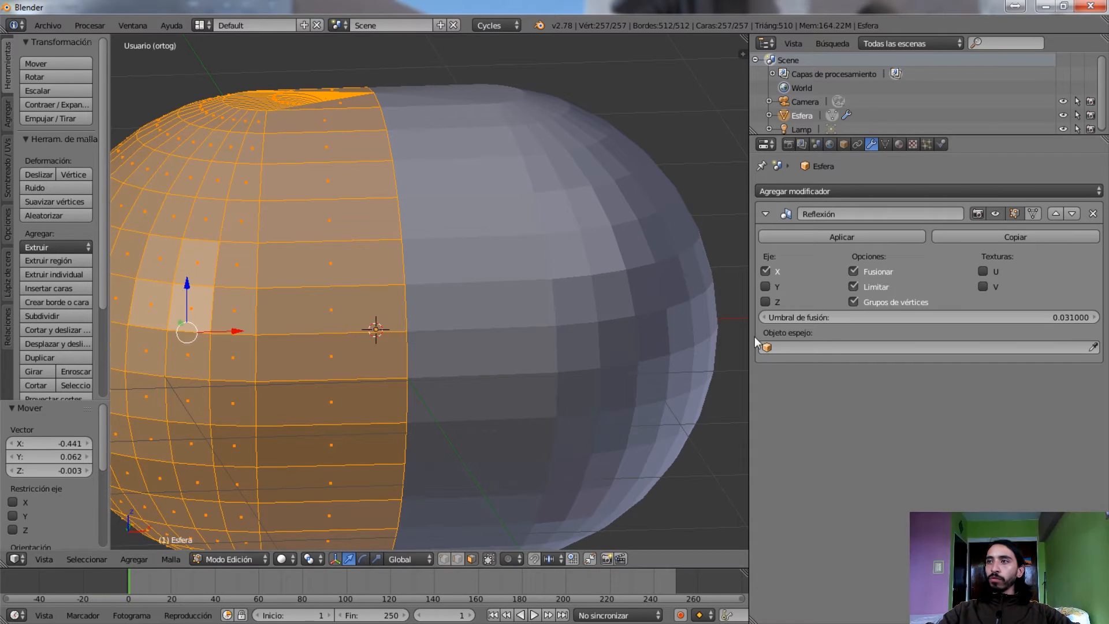
key(a)
key(a)
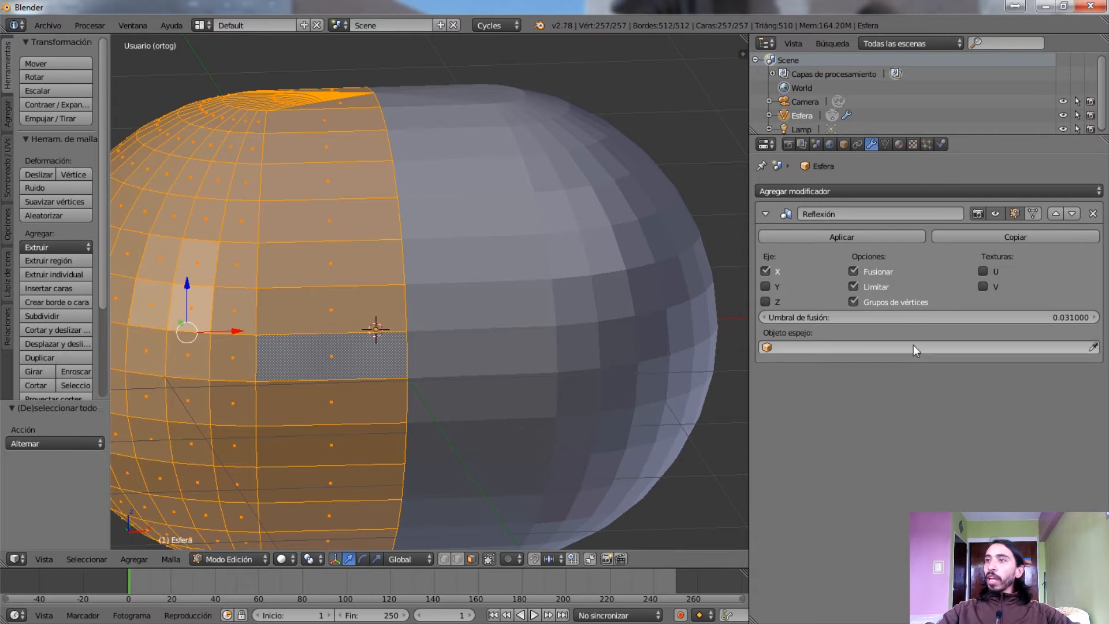
Return to object mode and add a UV sphere mesh as a candidate mirror object
click(913, 348)
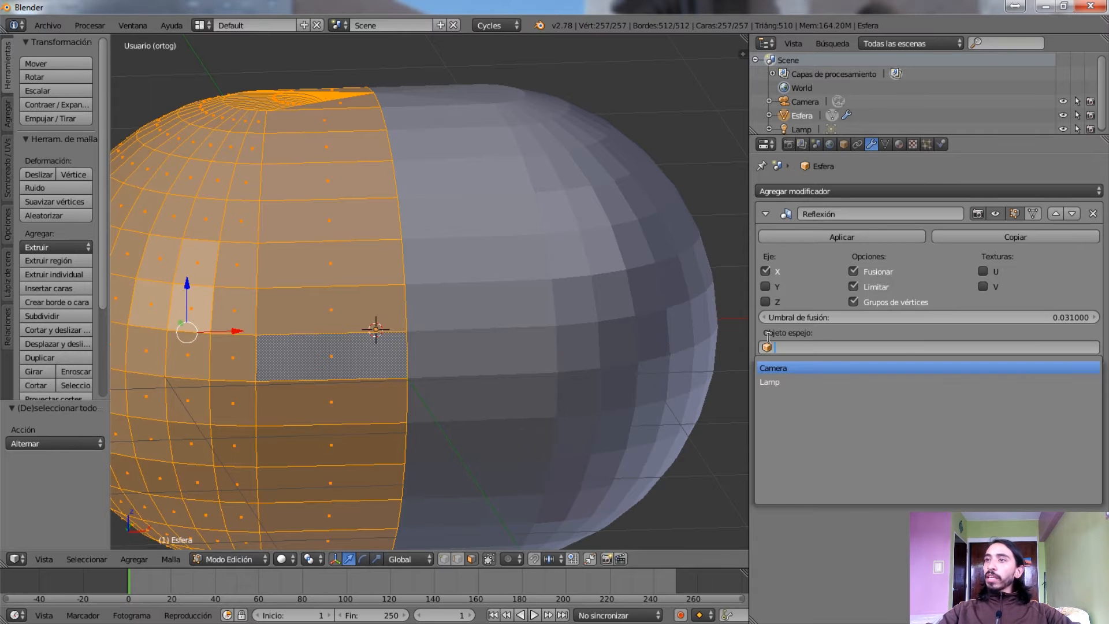
scroll(532, 322, down, 6)
key(Tab)
middle_drag(520, 323, 546, 278)
key(shift+a)
mouse_move(547, 275)
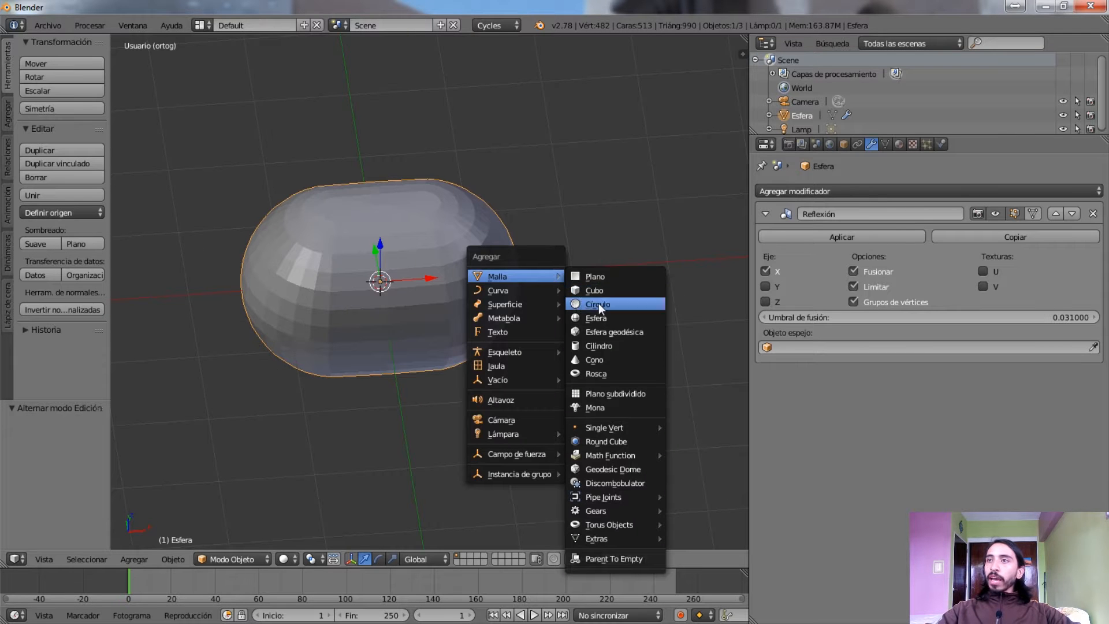
click(596, 318)
Move the new sphere along the Y axis until it is clear of the mirrored body, and scale it to 0.258
key(g)
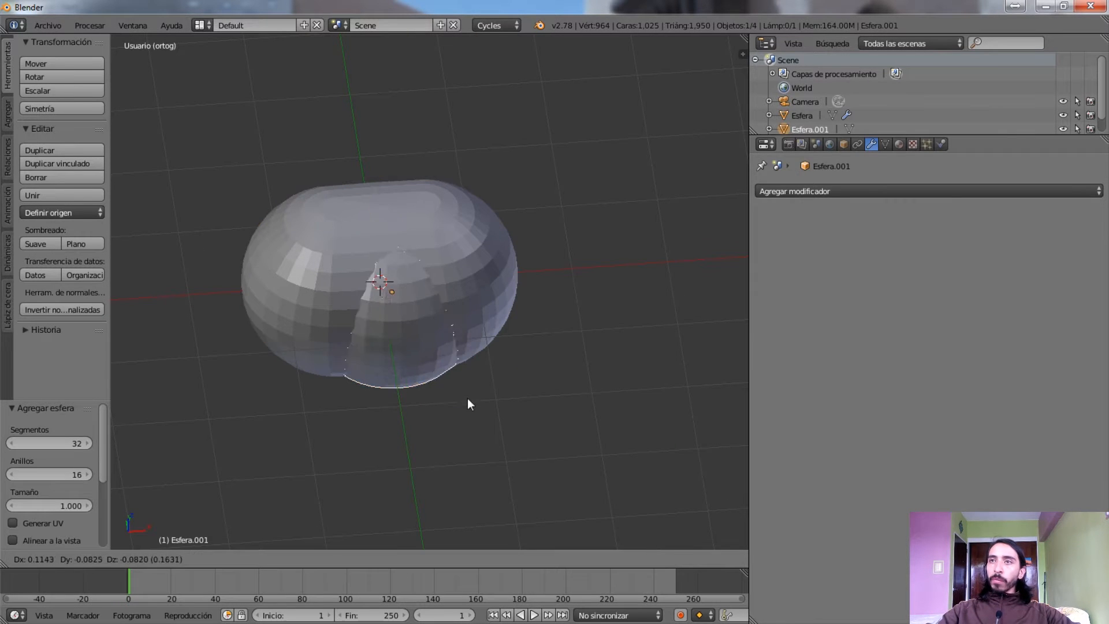
key(y)
click(422, 234)
key(s)
click(371, 109)
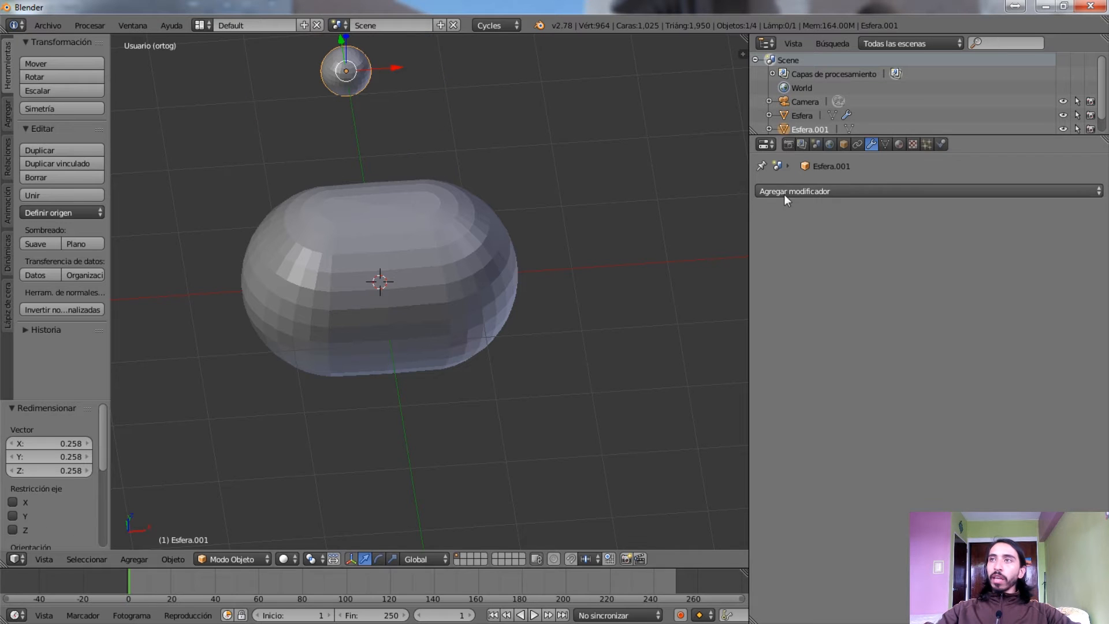
Try Camera as the mirror object of the large sphere's Reflexión modifier, and replace it with the small sphere Esfera.001
right_click(418, 267)
click(861, 347)
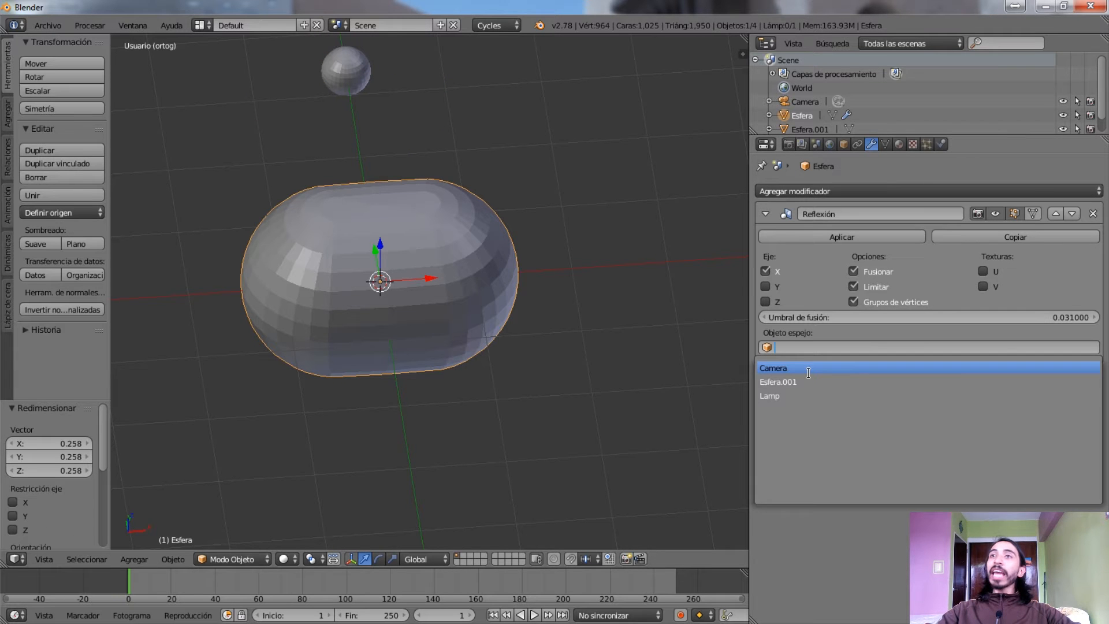
click(808, 368)
click(809, 347)
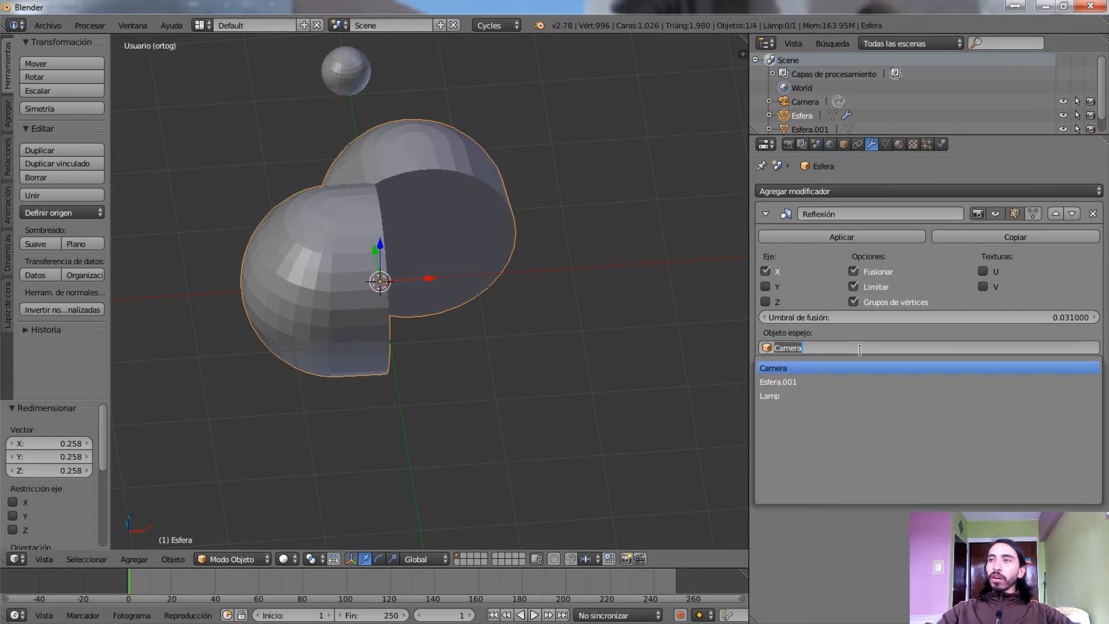
click(783, 382)
Try moving the large sphere from two viewing angles to test the reflection about the small sphere, cancelling both moves
key(g)
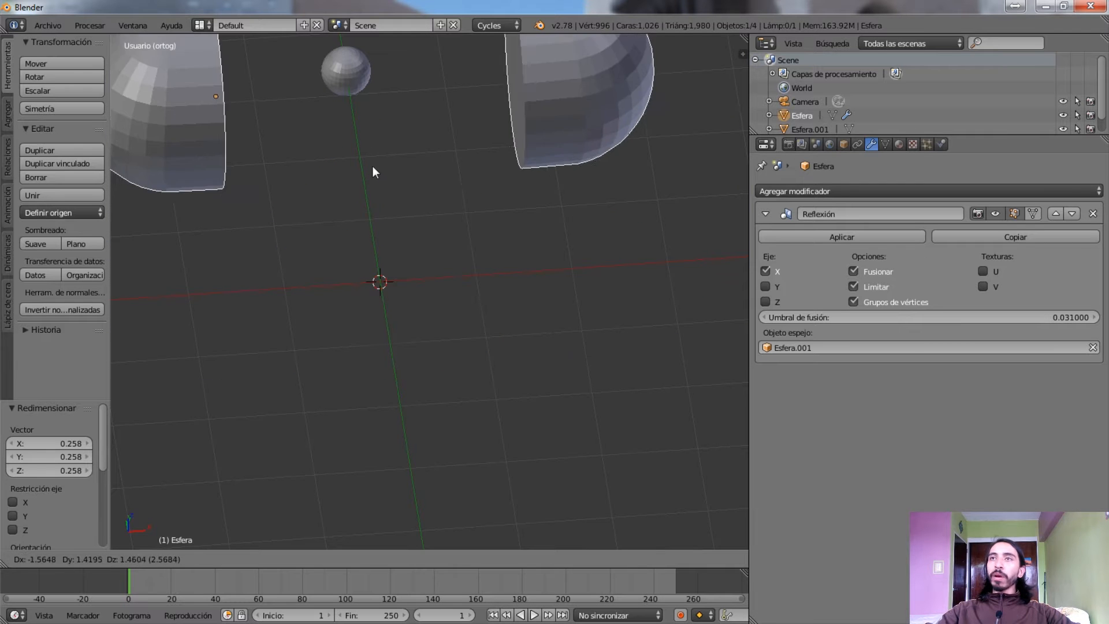
right_click(390, 126)
middle_drag(348, 162, 598, 287)
key(g)
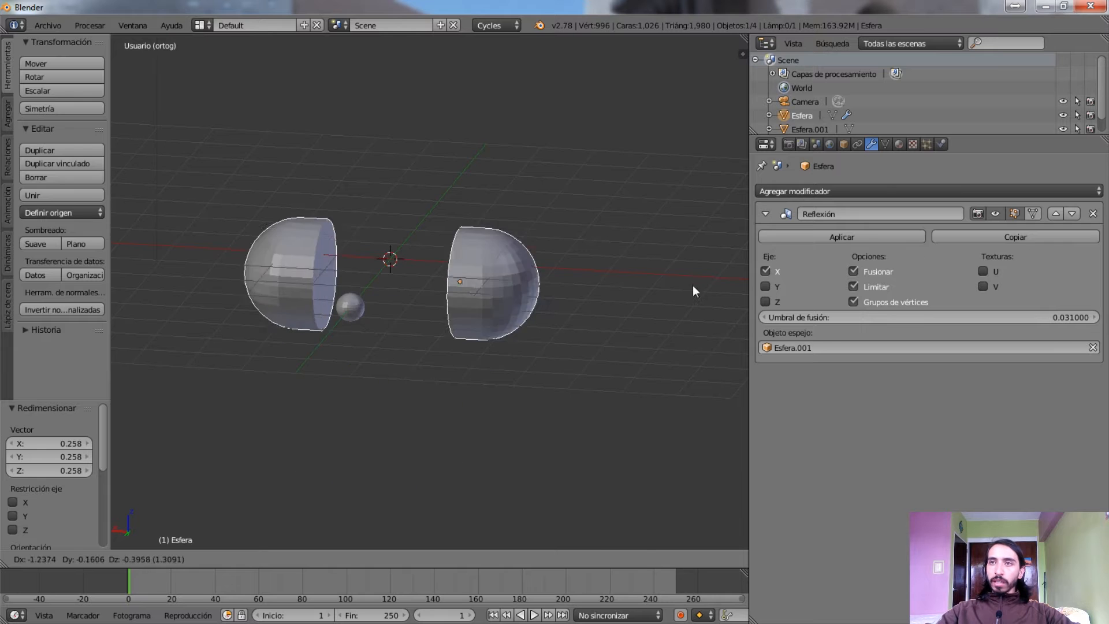
right_click(641, 246)
Add a Multi-resolución modifier to the single sphere in the fresh scene
middle_drag(641, 249, 521, 251)
scroll(520, 252, up, 4)
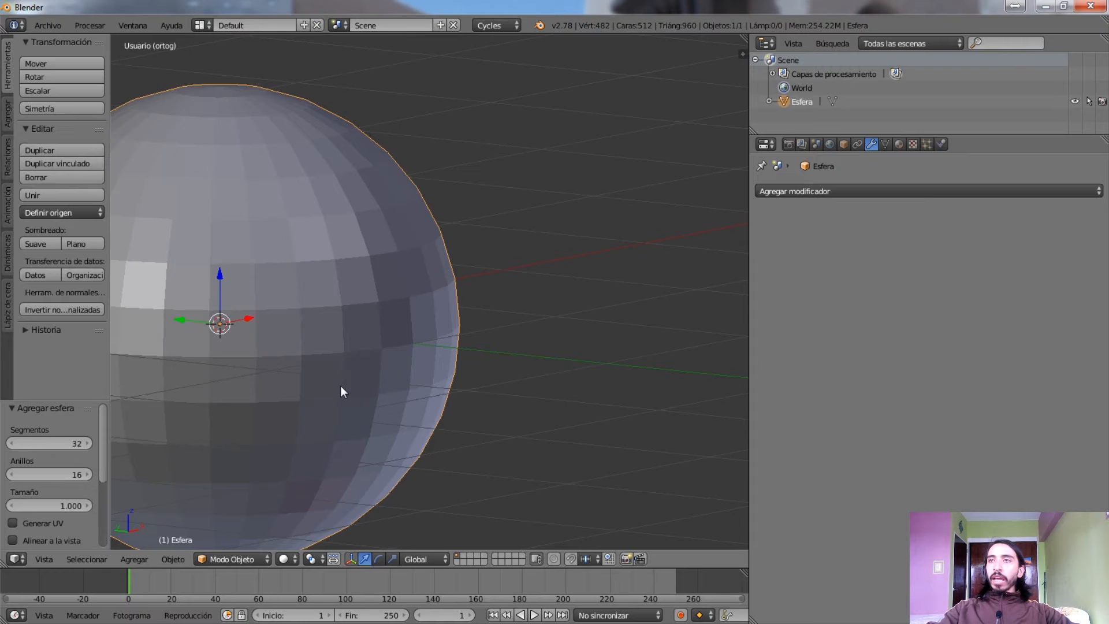
key(KP_Decimal)
scroll(558, 337, down, 3)
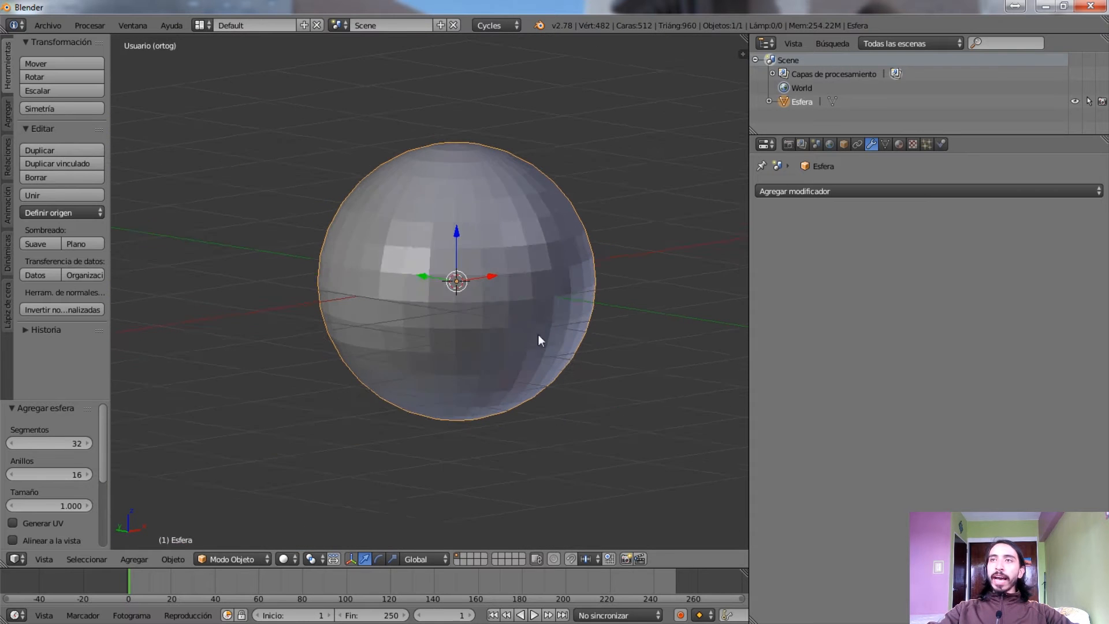
click(807, 192)
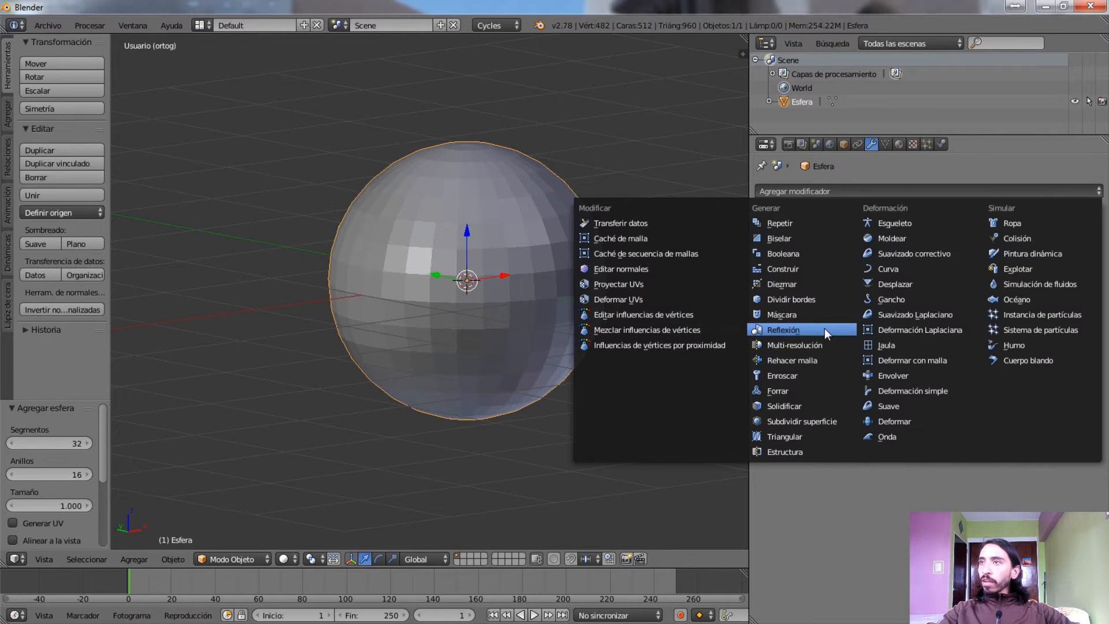
click(823, 343)
Subdivide the sphere three times with the Multires modifier, using Catmull-Clark subdivision
middle_drag(546, 311, 524, 326)
scroll(524, 326, up, 4)
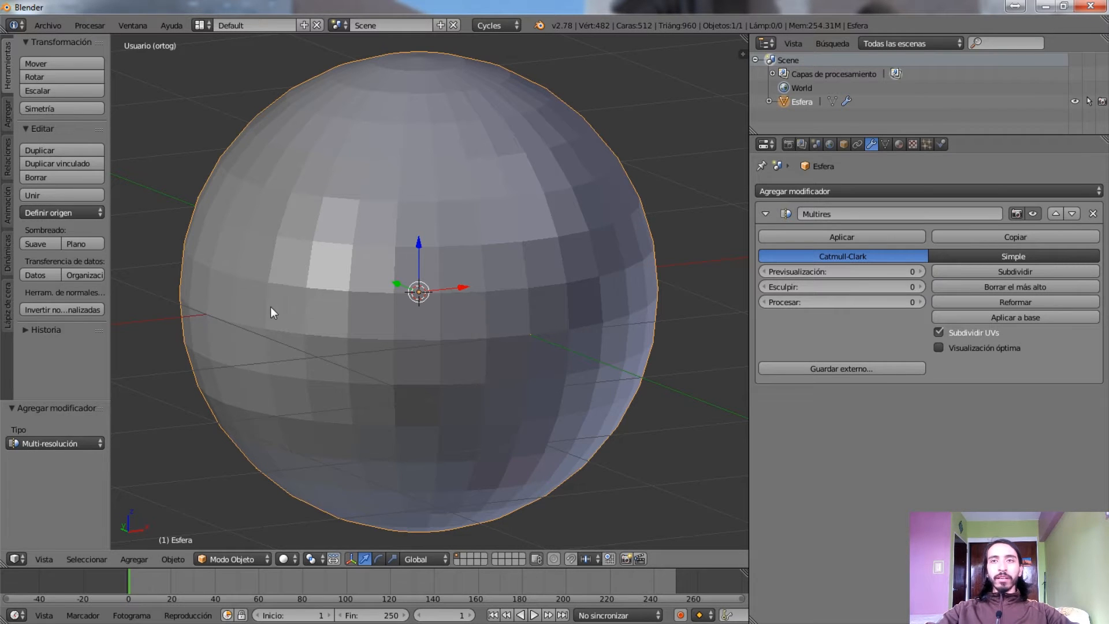
shift+middle_drag(409, 285, 420, 264)
click(241, 556)
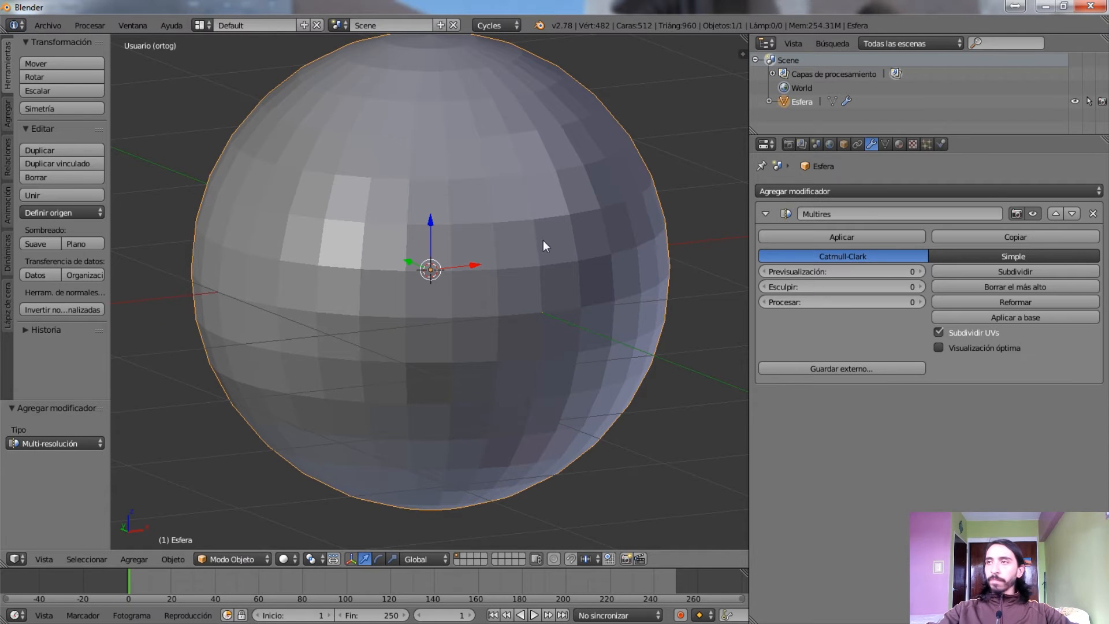
click(1002, 272)
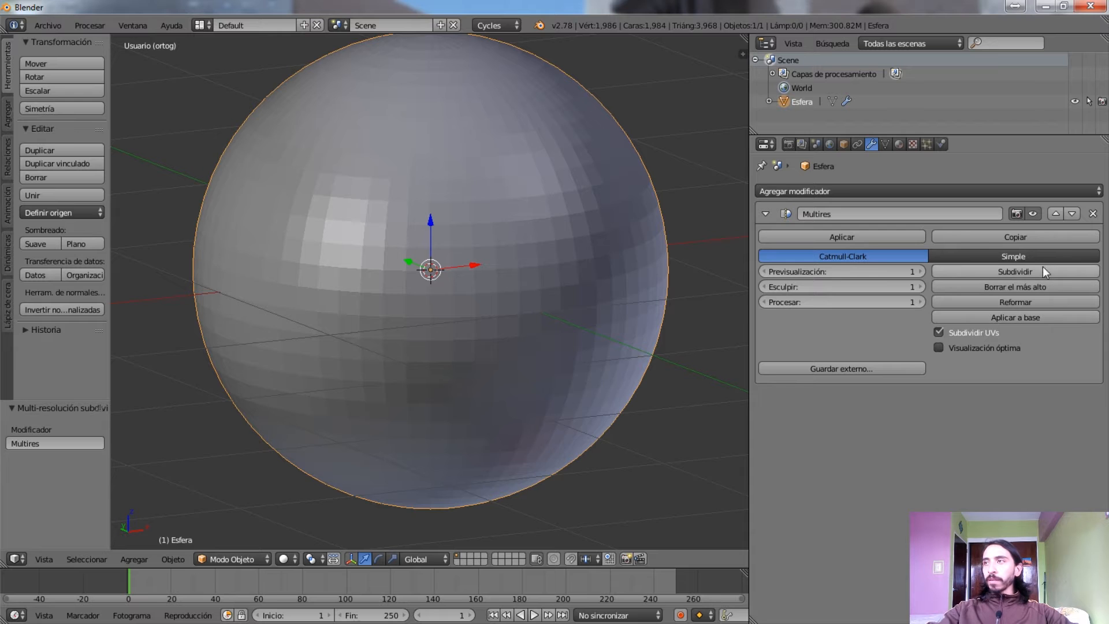
click(1039, 269)
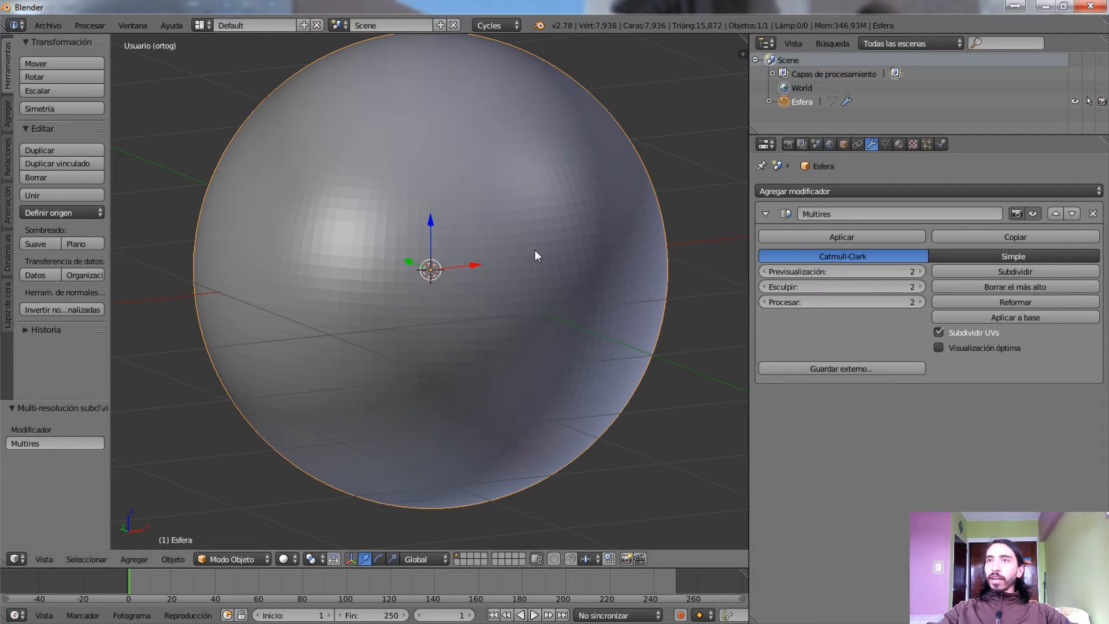
click(1032, 272)
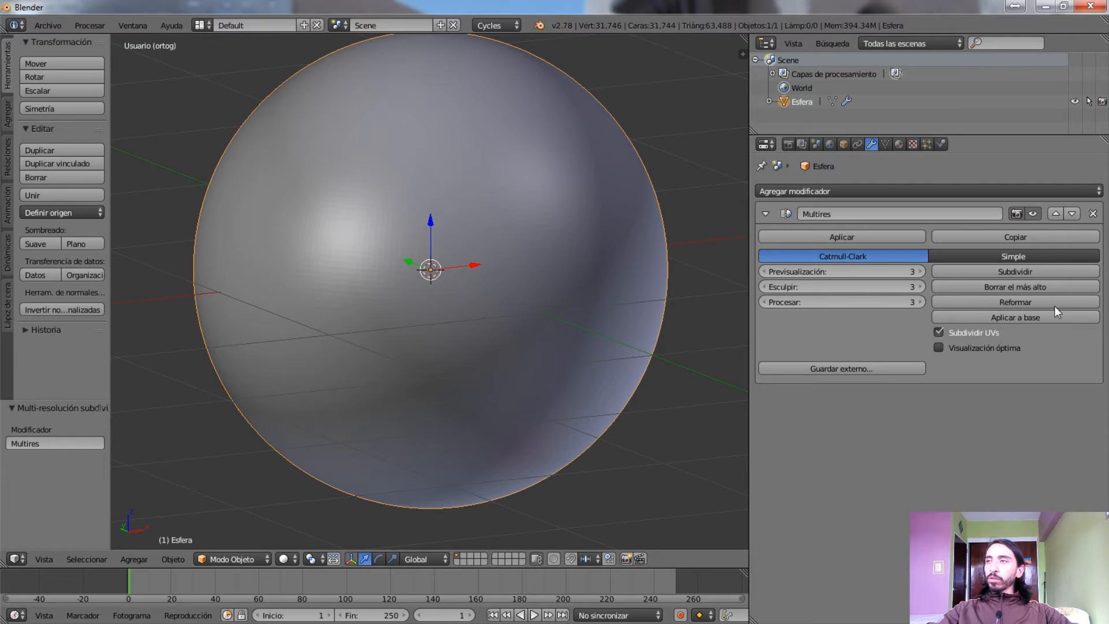
Lower the Multires preview level to compare the sphere's detail, and restore the level to 3
scroll(515, 228, up, 2)
scroll(497, 234, down, 2)
middle_drag(497, 234, 474, 246)
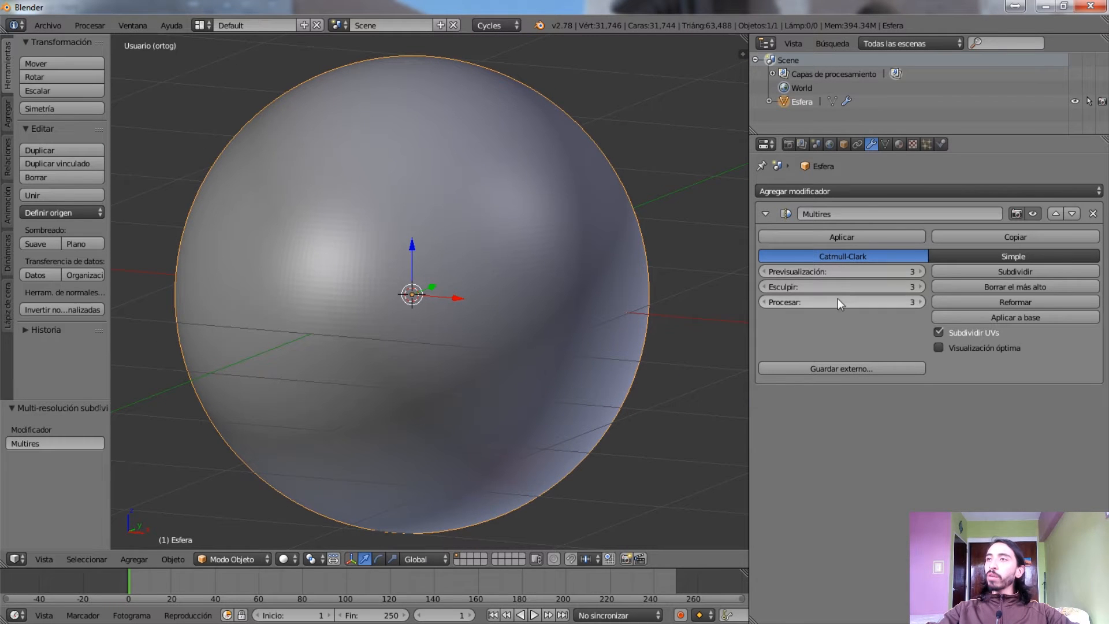
drag(772, 267, 751, 270)
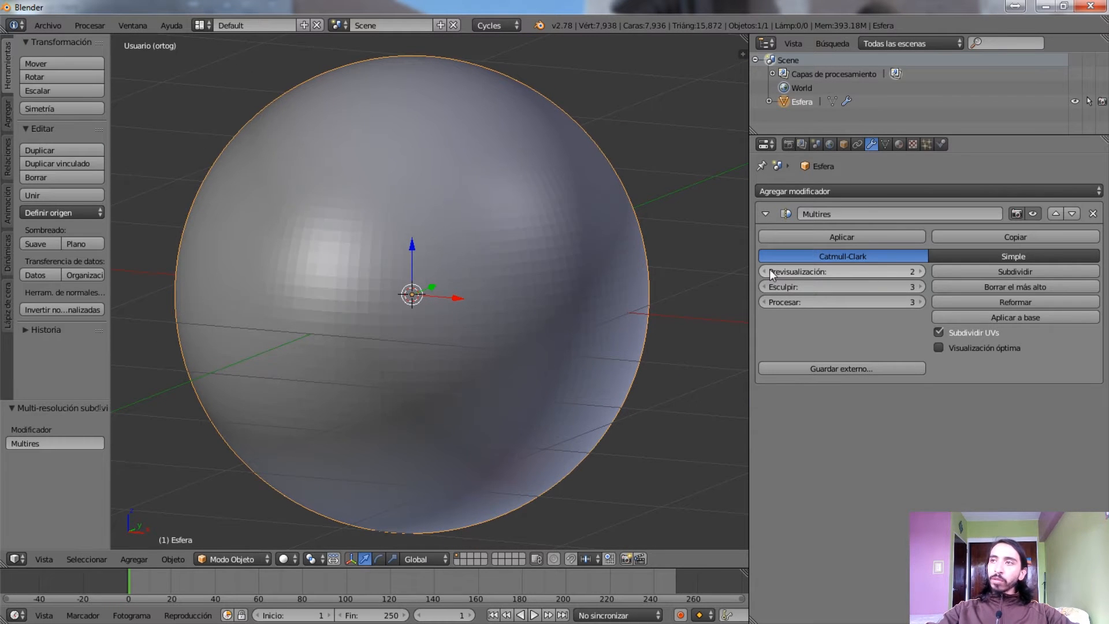
click(922, 271)
click(922, 271)
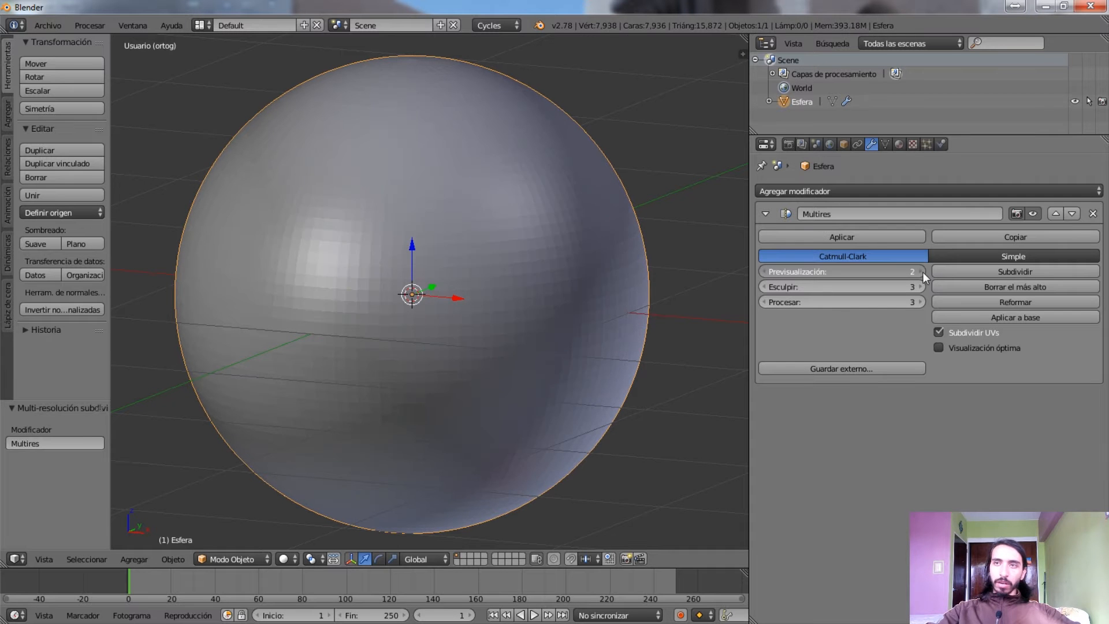
middle_drag(610, 200, 521, 252)
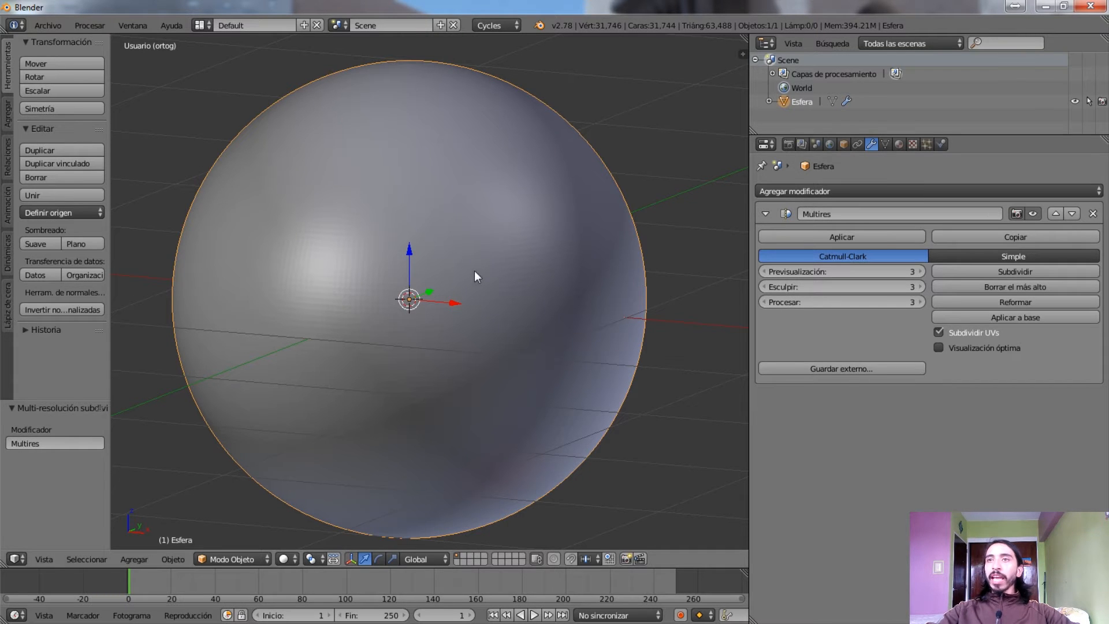
Set the Multires sculpt level to 1
click(765, 287)
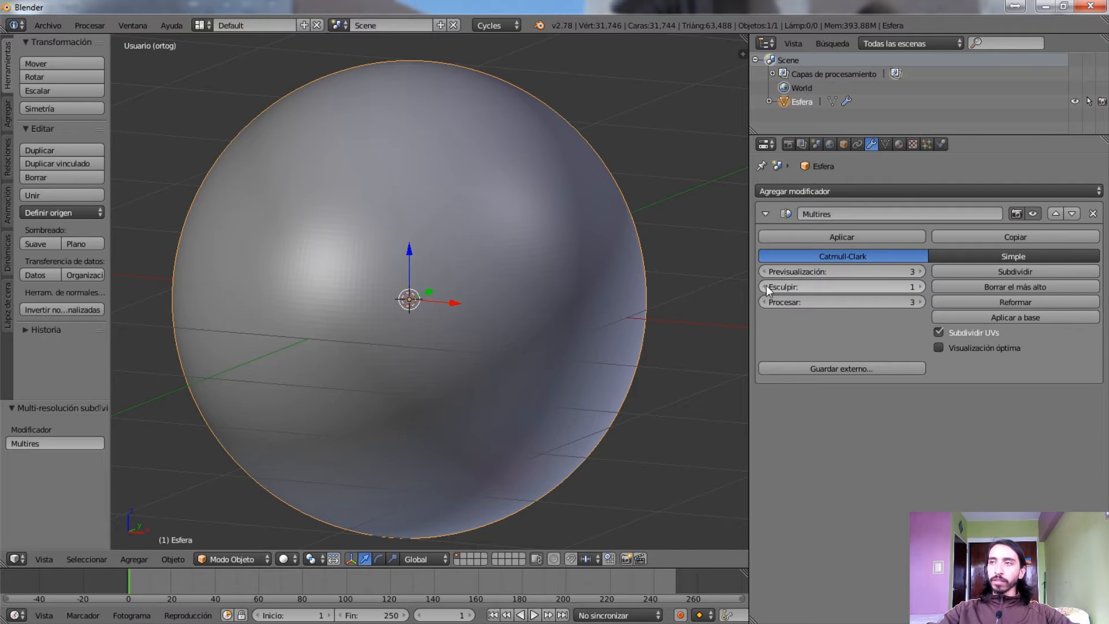
Set the Multires sculpt level to 3, and switch the Visualización óptima option on and back off while viewing the sphere
click(918, 286)
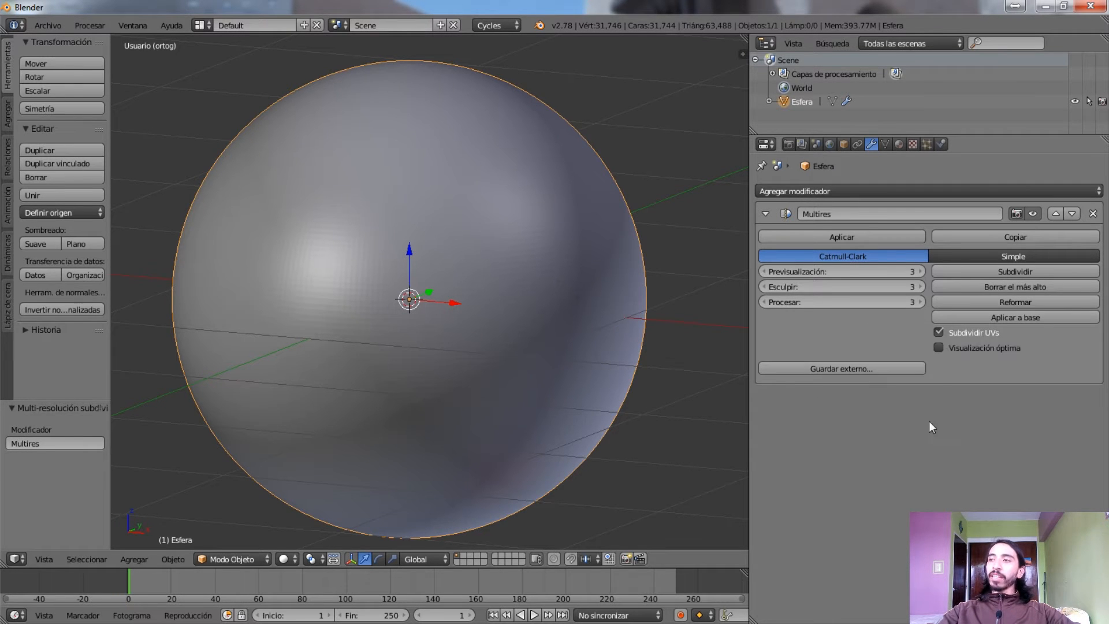
click(939, 347)
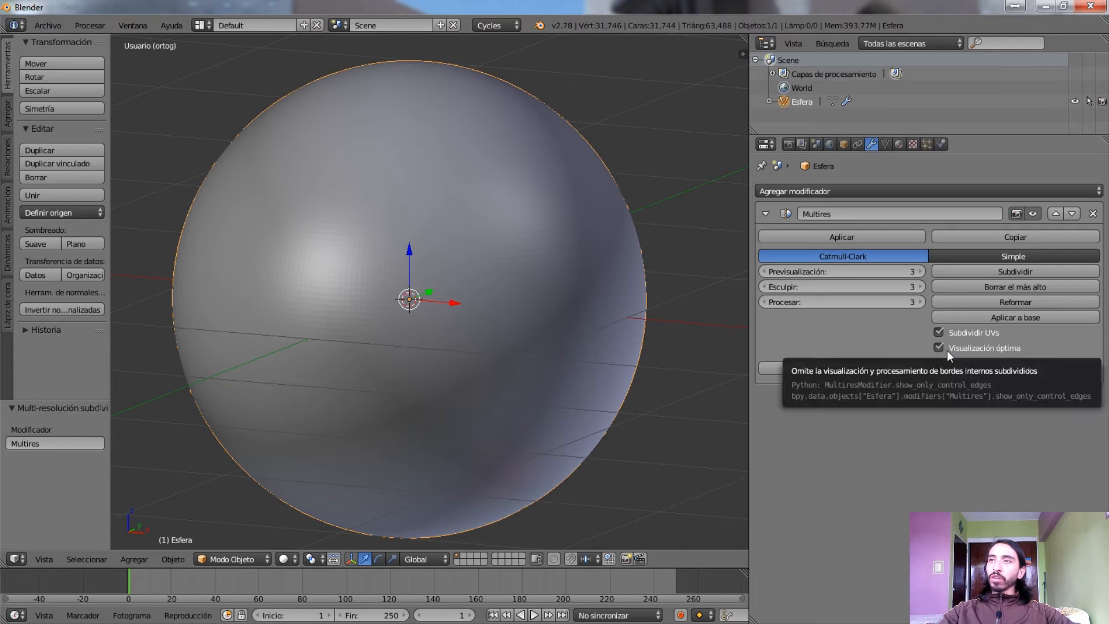
middle_drag(402, 296, 370, 263)
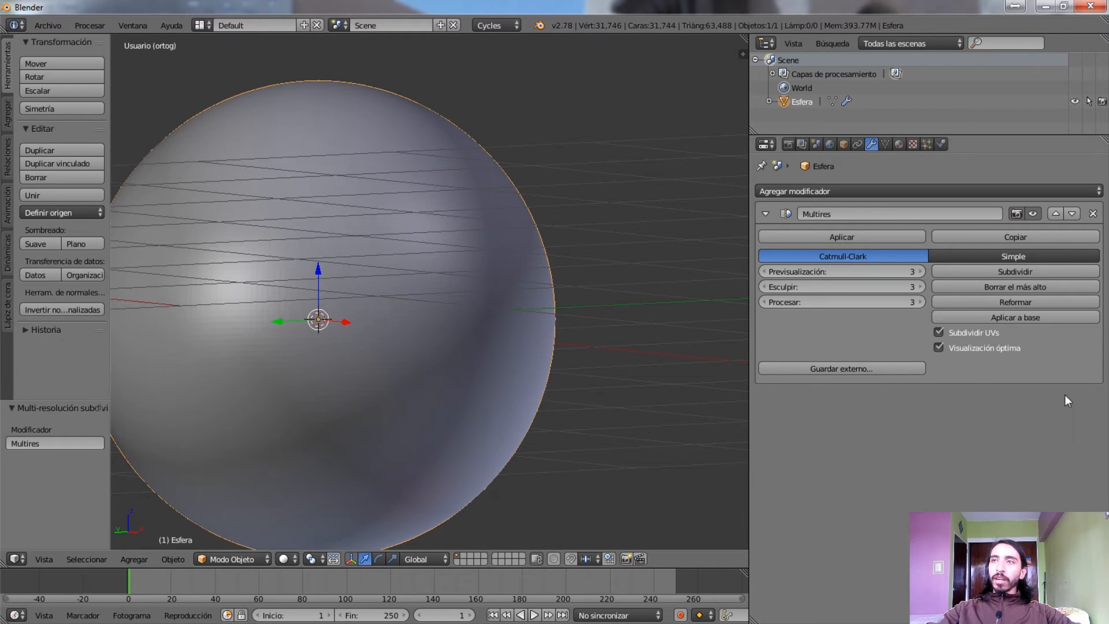
middle_drag(693, 375, 778, 373)
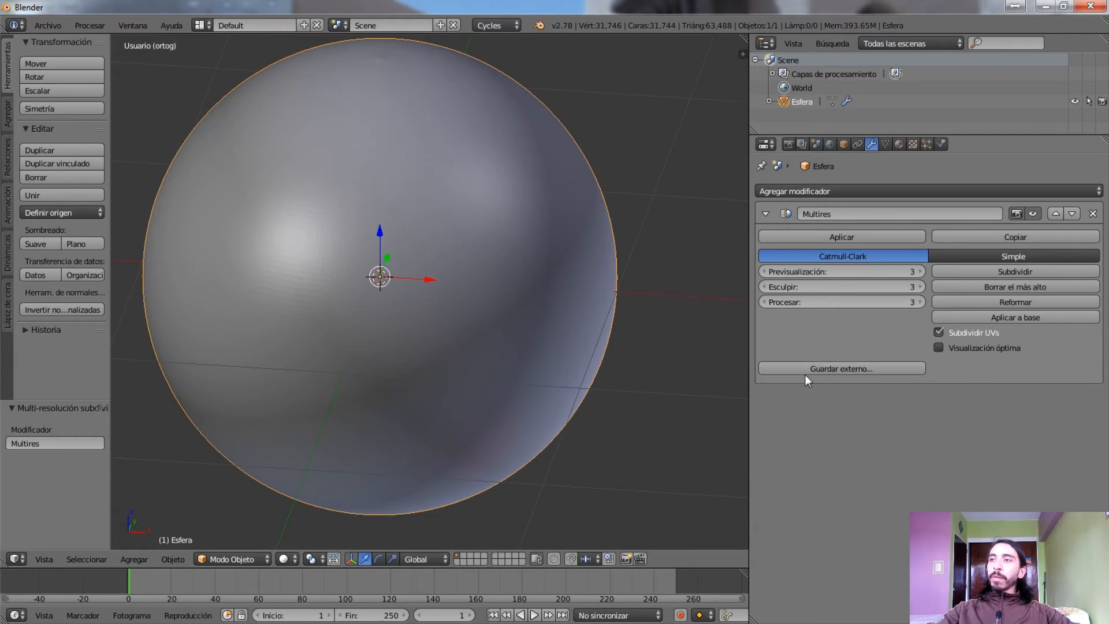
Examine the external-save file browser for the Multires data and leave it without saving
click(808, 369)
click(1080, 76)
middle_drag(642, 242, 534, 208)
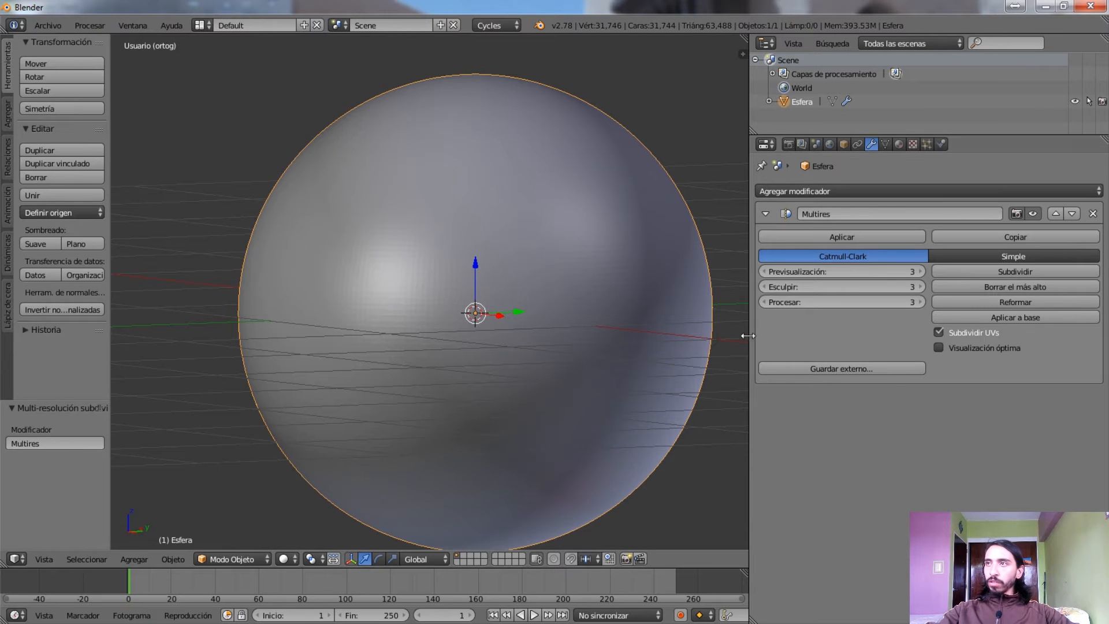
click(878, 369)
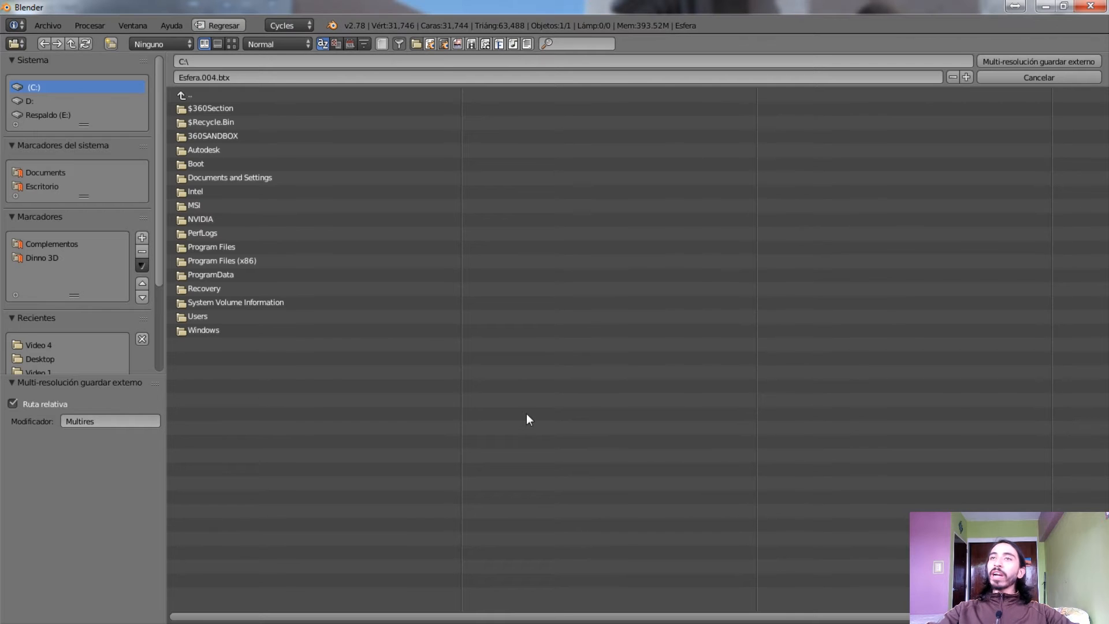
click(1028, 78)
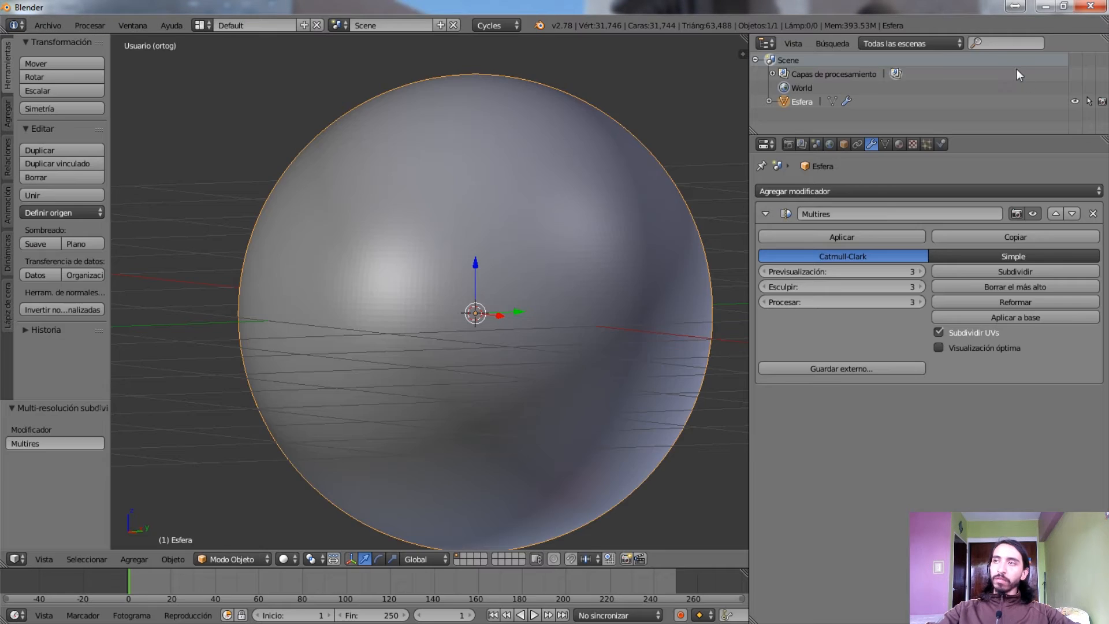
Delete the sphere and add a 32-vertex mesh circle with radius 1 at the origin
key(Delete)
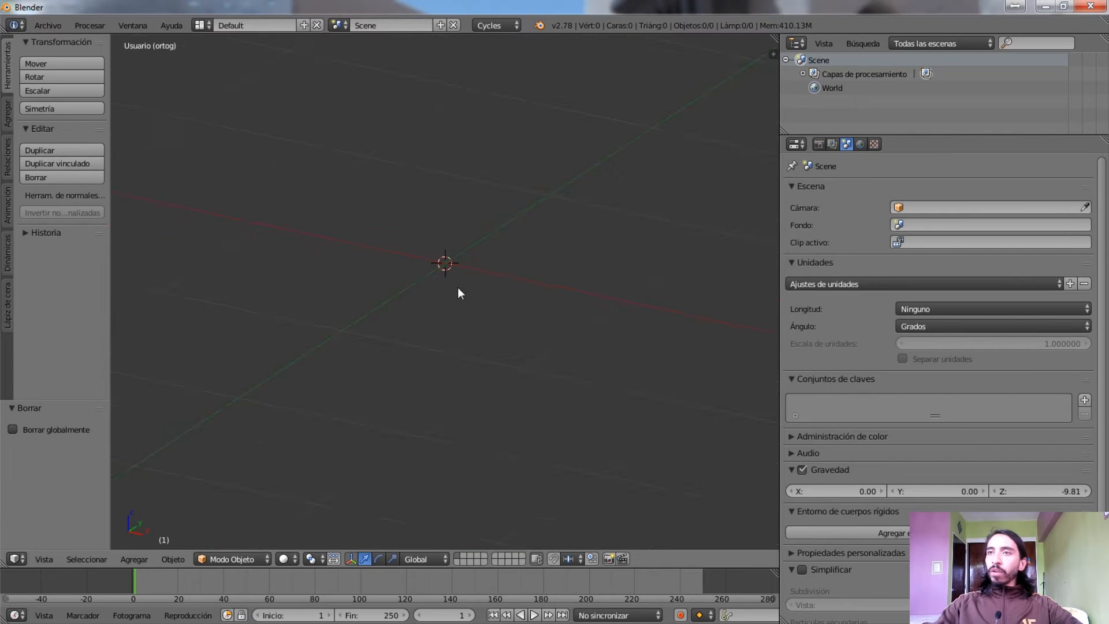
middle_drag(414, 269, 390, 276)
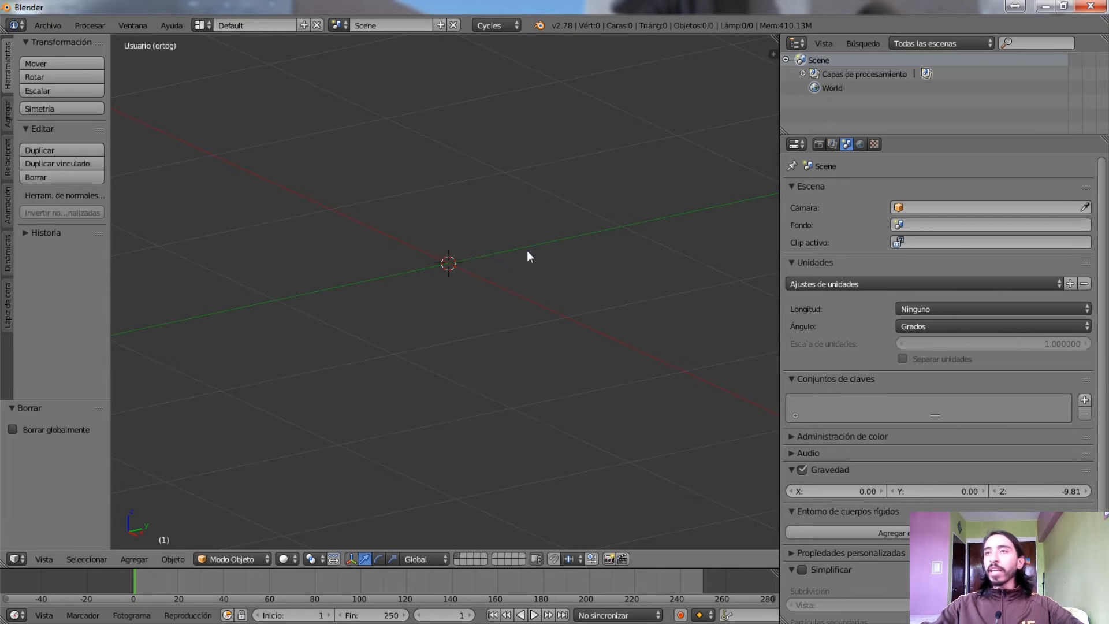
key(shift+a)
mouse_move(463, 293)
click(539, 322)
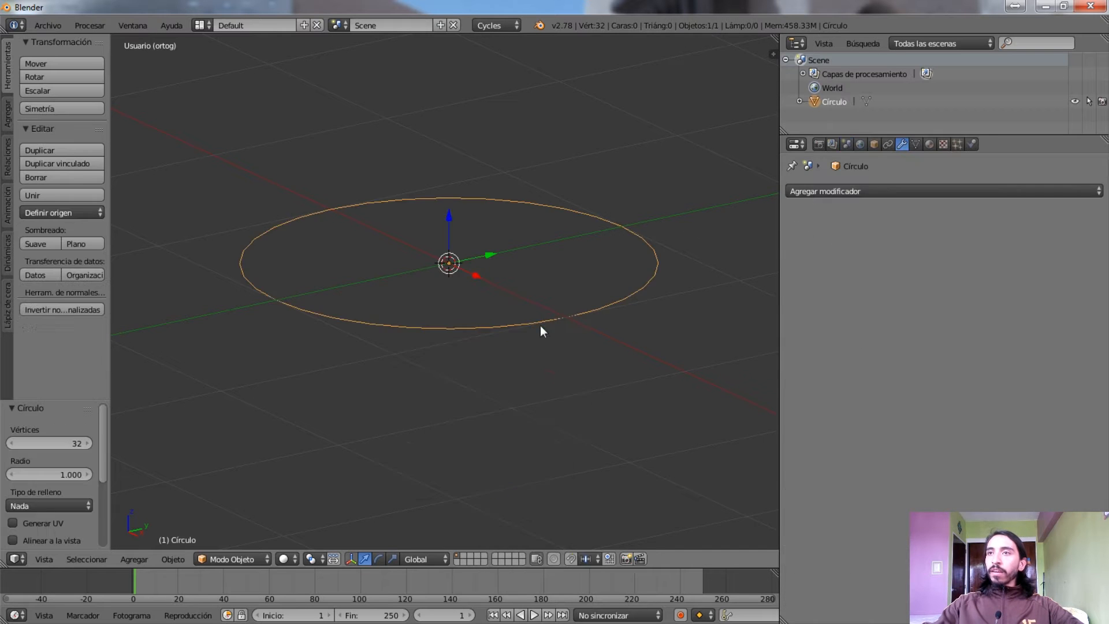
Scale the circle to about 0.406 and move it about -1.016 along the Y axis in Object Mode
key(s)
click(548, 318)
click(856, 191)
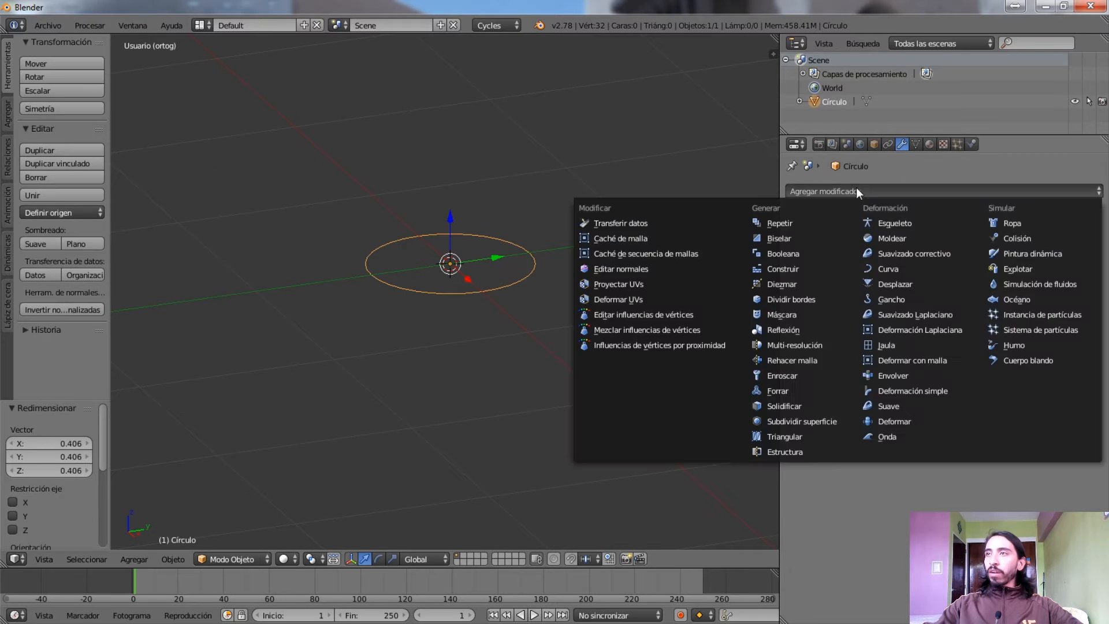
key(g)
key(x)
key(y)
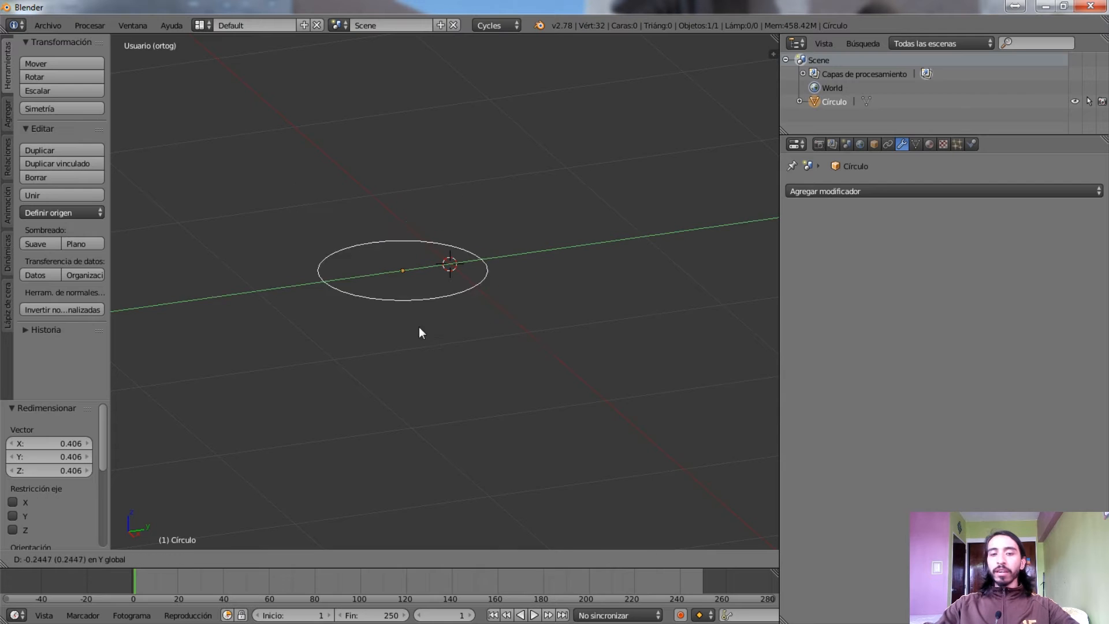
click(495, 325)
Examine the circle's offset from the 3D cursor in the top orthographic and perspective-angle views
click(895, 190)
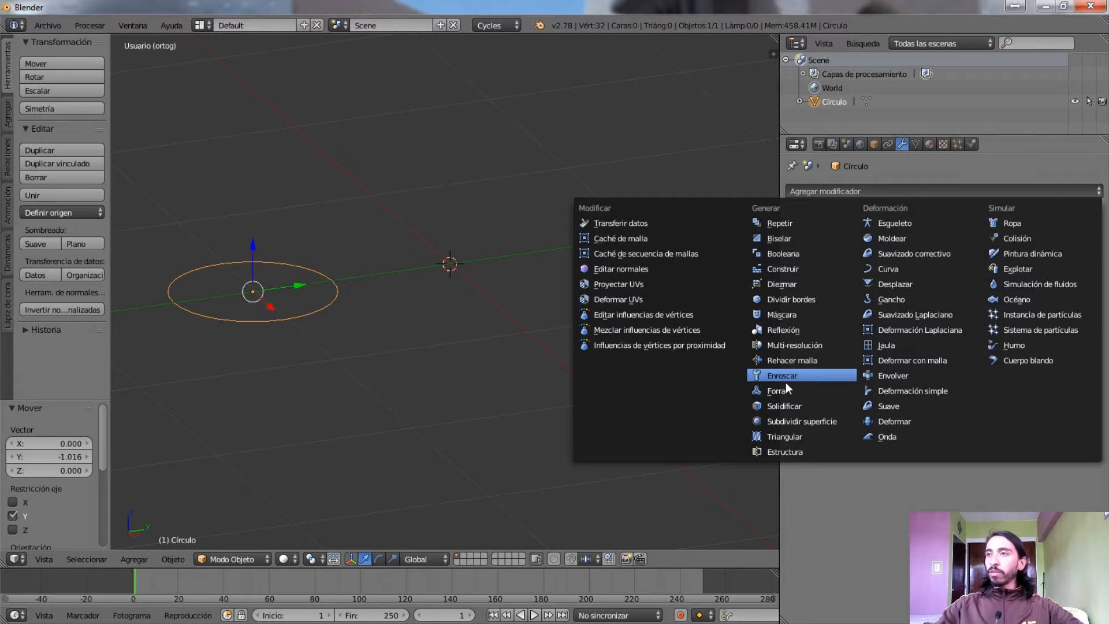
middle_drag(404, 304, 502, 238)
key(KP_7)
shift+middle_drag(435, 337, 420, 304)
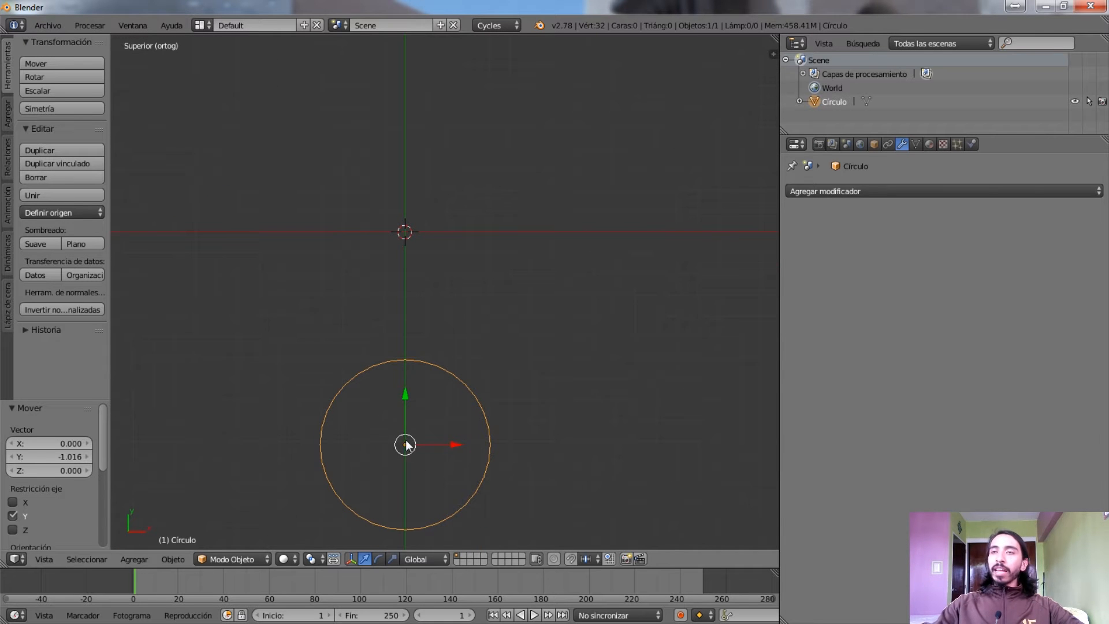
middle_drag(524, 452, 472, 368)
key(KP_7)
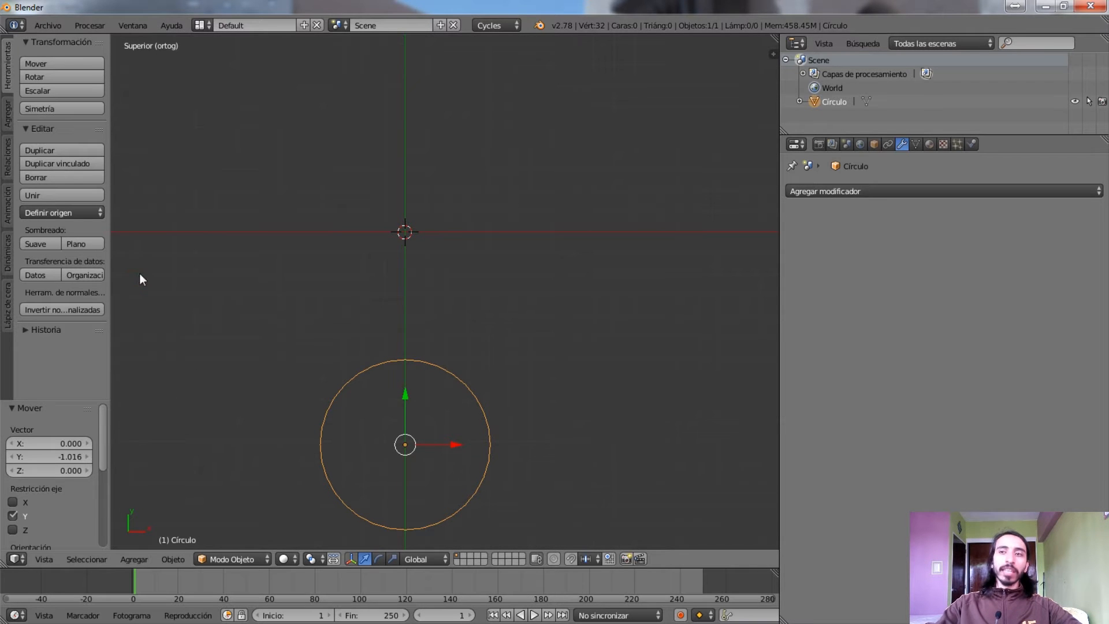
middle_drag(550, 484, 476, 376)
Scale the circle down and rotate its vertices 90° about the Y axis in Edit Mode
key(s)
click(424, 333)
scroll(451, 335, up, 3)
key(Tab)
key(Tab)
key(Tab)
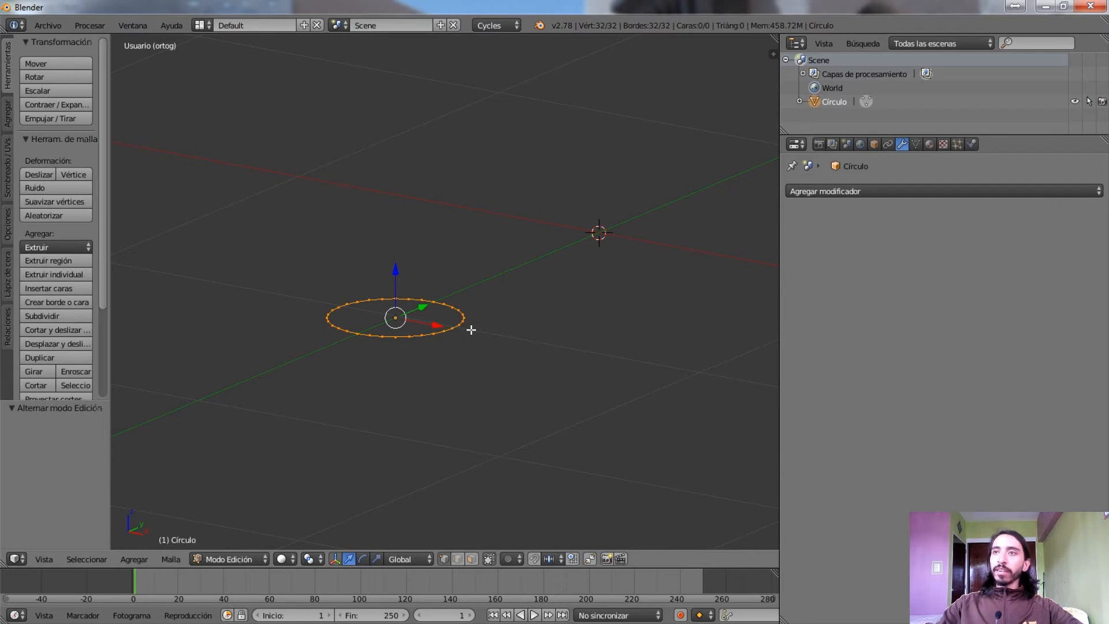
text(ry90)
key(Return)
Try the Enroscar modifier on the upright circle, and undo back to the freshly added circle at the origin
mouse_move(470, 327)
middle_down()
mouse_move(414, 347)
mouse_move(451, 329)
middle_up()
middle_drag(588, 300, 566, 341)
click(980, 192)
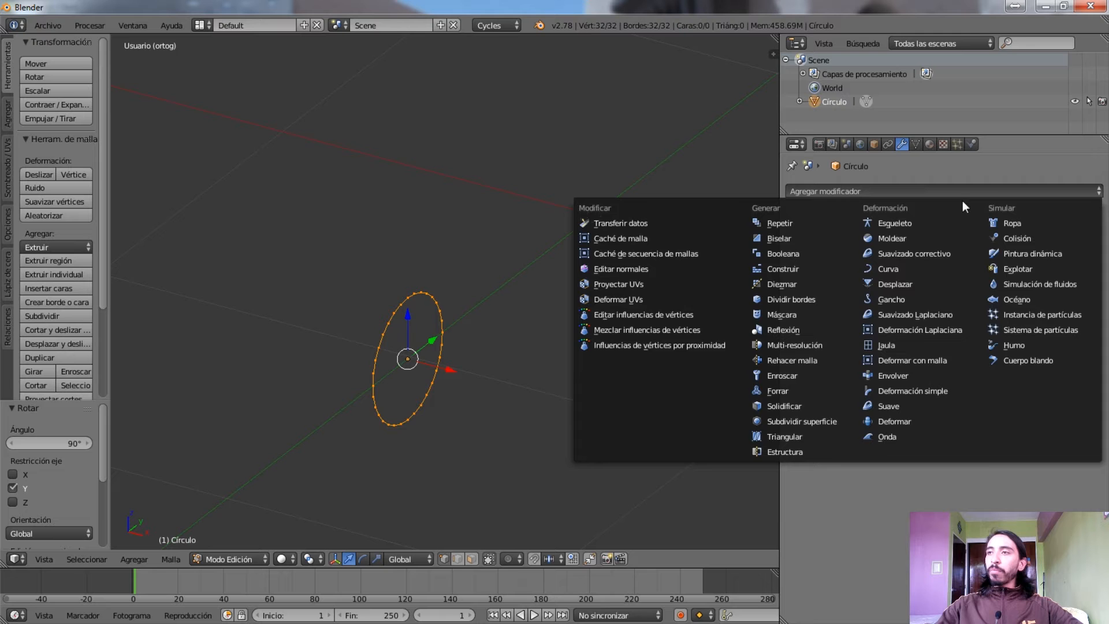
click(817, 375)
key(Tab)
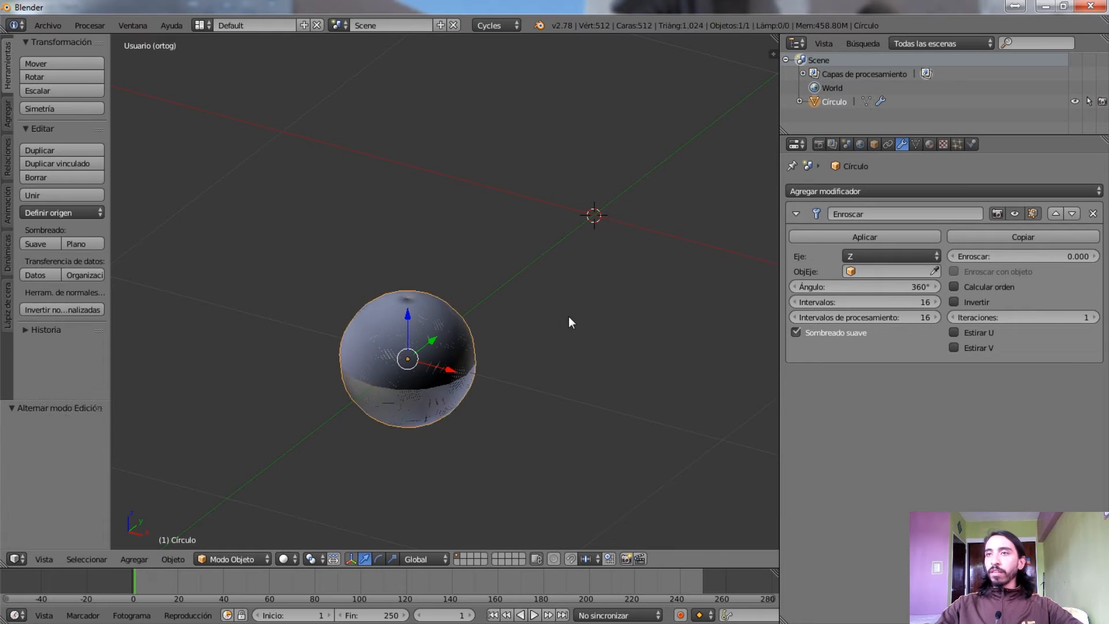
key(ctrl+z)
key(ctrl+z)
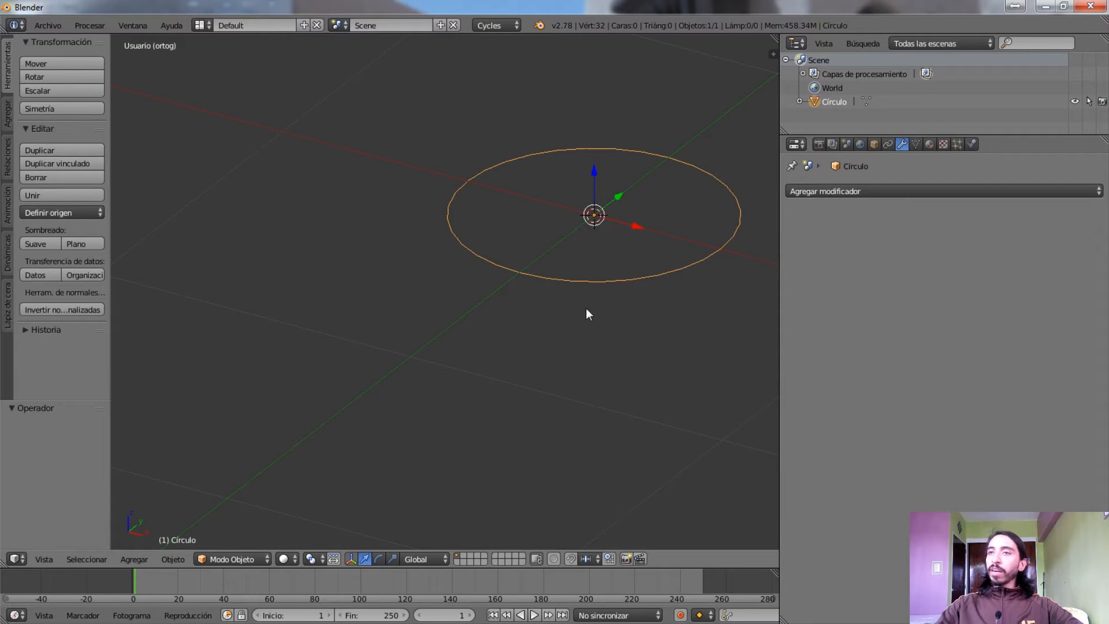
Move all the circle's vertices about -1.165 along the Y axis in Edit Mode, keeping the object origin in place
middle_drag(587, 244, 656, 209)
key(Tab)
key(g)
key(x)
key(y)
click(350, 419)
middle_drag(350, 418, 617, 290)
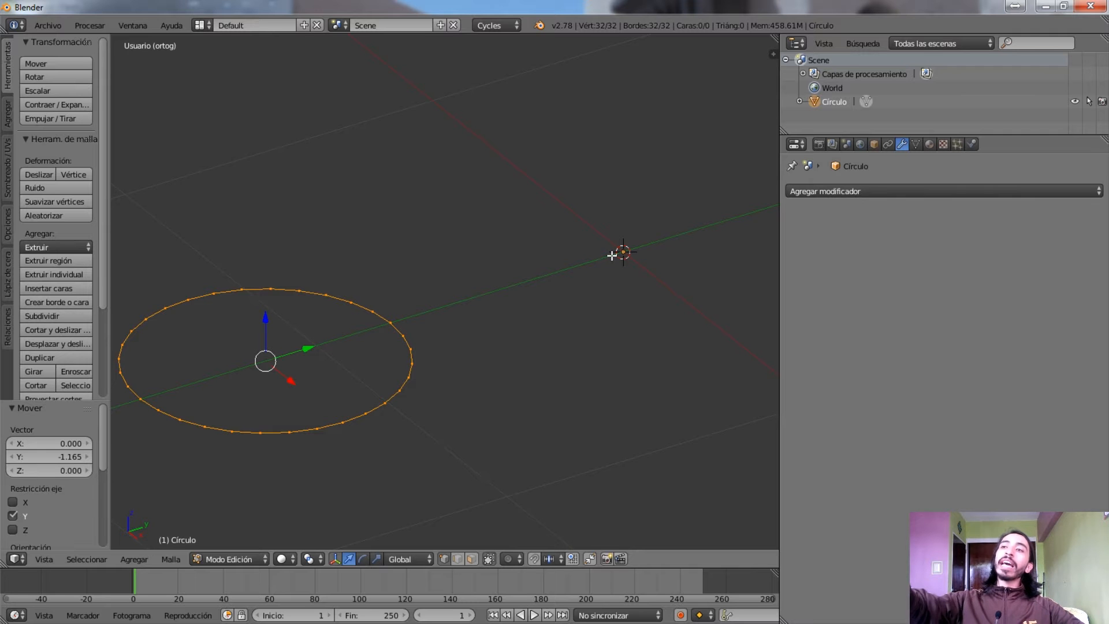
middle_drag(409, 312, 580, 243)
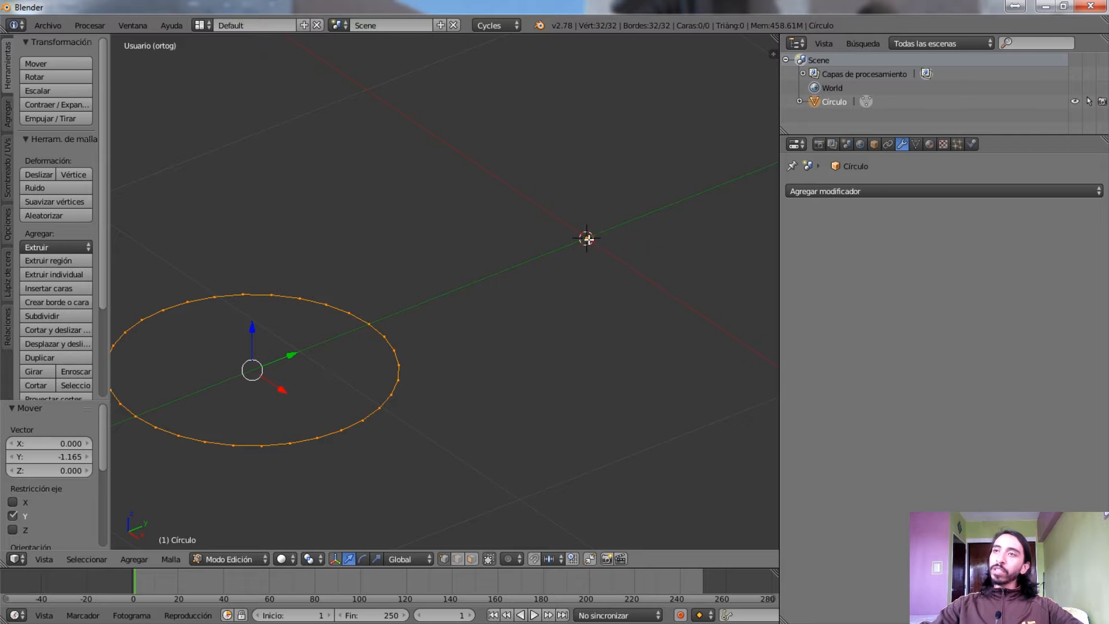
Rotate the circle's vertices 90° about the Y axis, scale them down, and return to Object Mode
shift+middle_drag(376, 336, 442, 323)
text(rx90)
key(BackSpace)
key(BackSpace)
text(y)
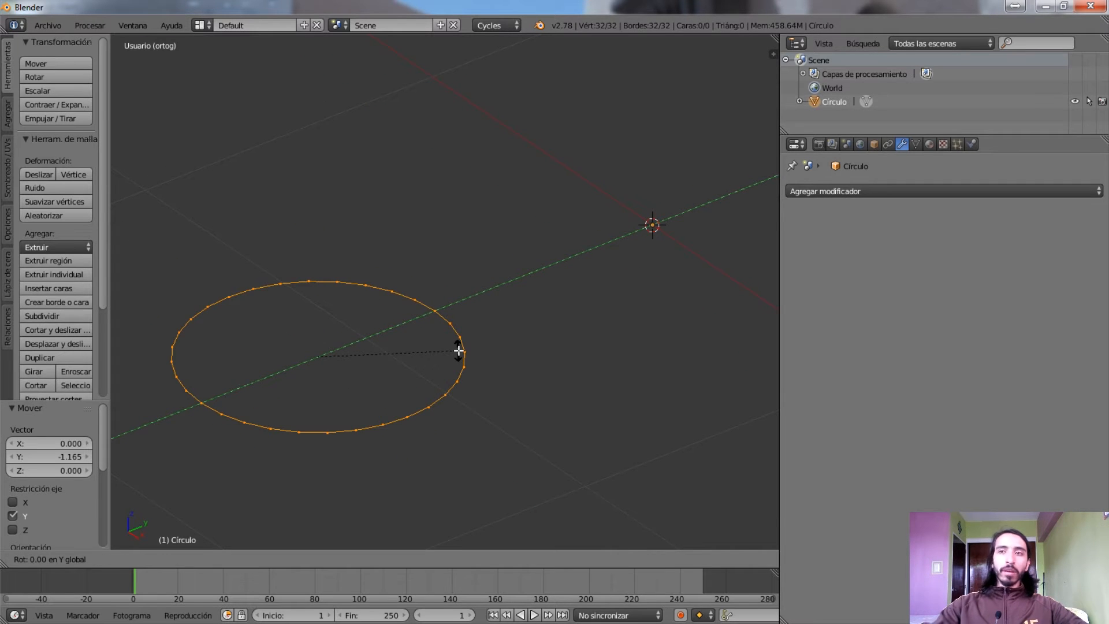
text(90)
key(Return)
key(Tab)
key(Tab)
key(Tab)
middle_drag(448, 389, 334, 299)
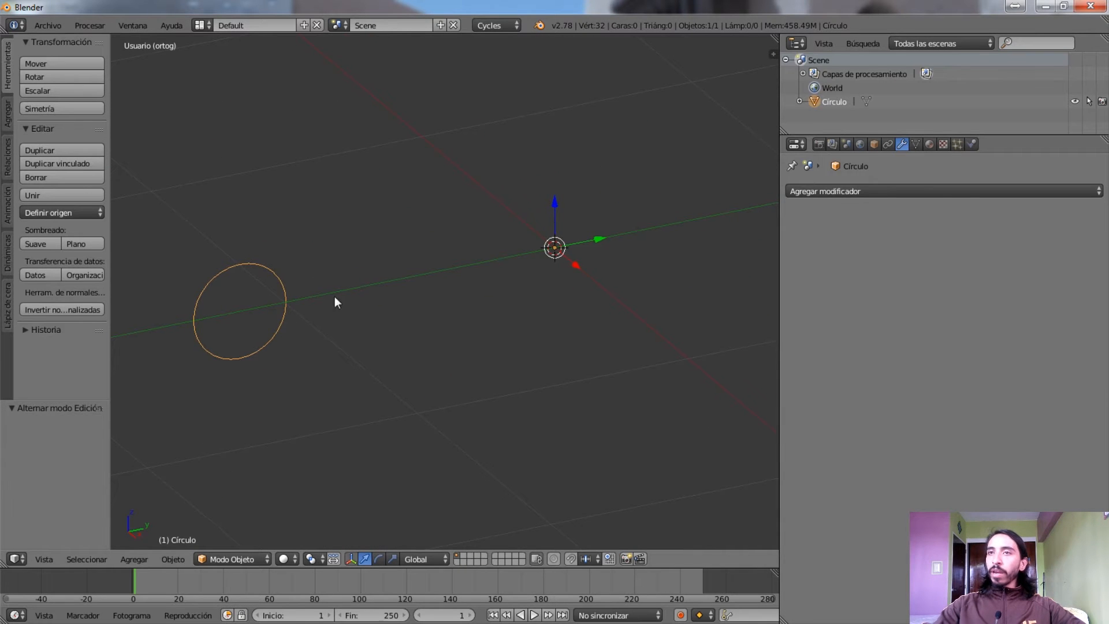
Add an Enroscar modifier to the offset circle to sweep it into a ring around the origin
click(960, 191)
click(738, 446)
middle_drag(578, 333, 481, 321)
middle_drag(546, 143, 507, 263)
scroll(506, 324, up, 3)
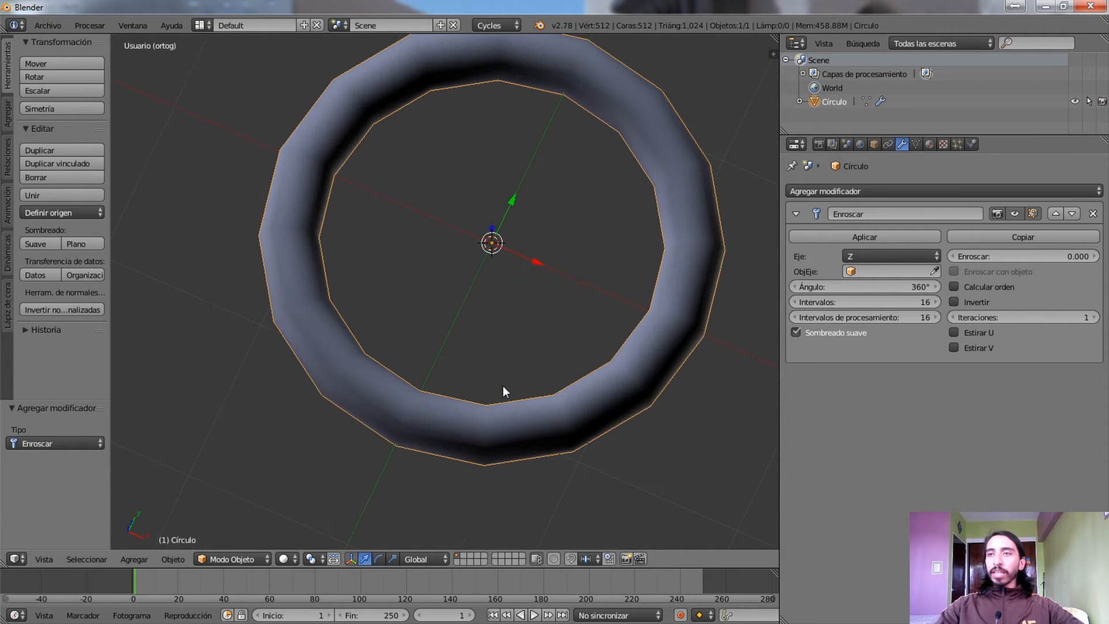
middle_drag(505, 387, 467, 411)
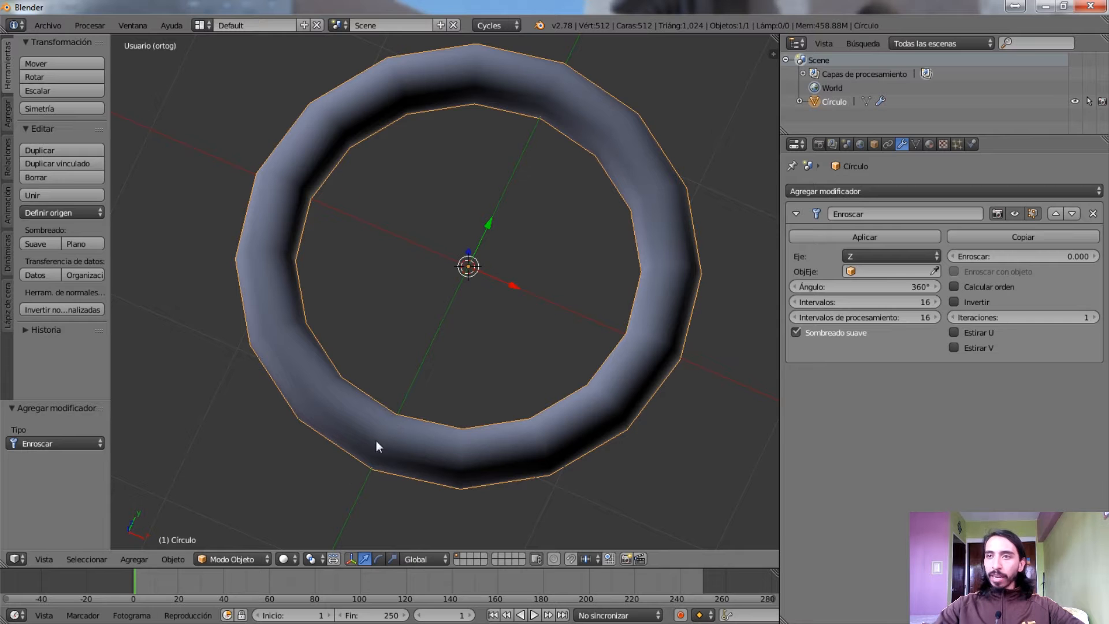
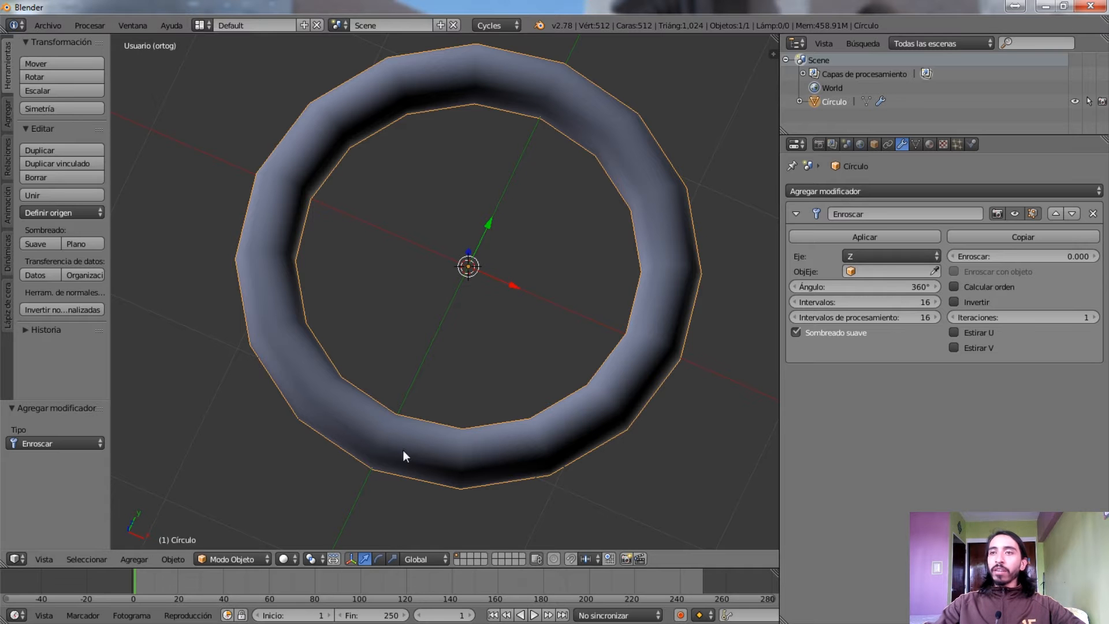
Try scaling the ring's profile circle in Edit Mode to vary the tube thickness
middle_drag(432, 447, 430, 381)
key(Tab)
key(KP_Decimal)
scroll(414, 335, up, 5)
middle_drag(414, 328, 378, 331)
scroll(254, 348, down, 5)
shift+middle_drag(259, 346, 309, 334)
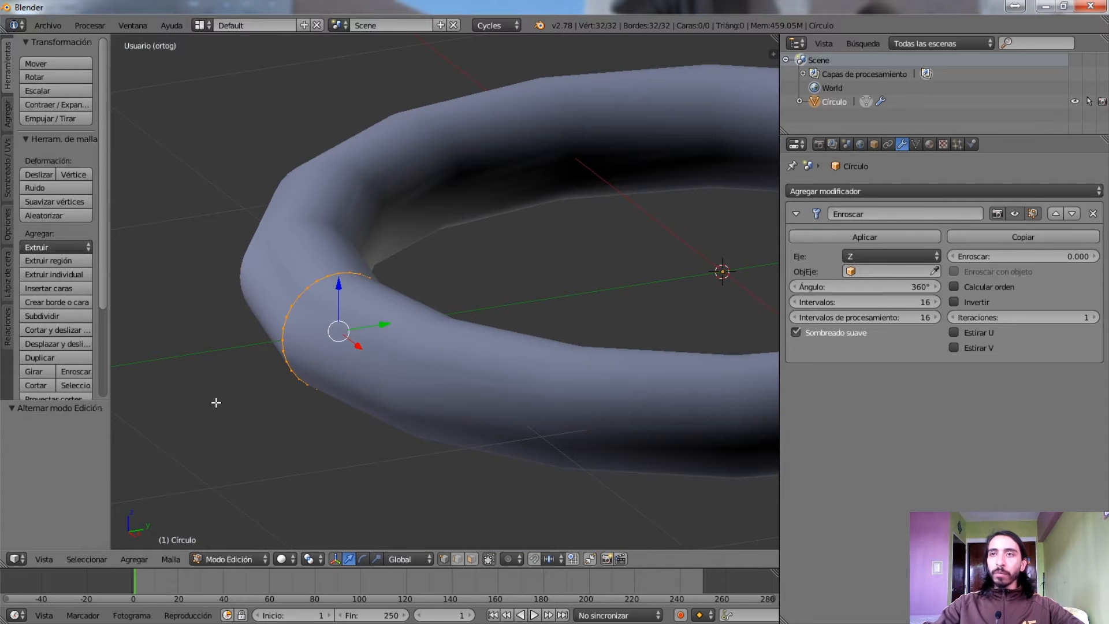
scroll(442, 452, down, 1)
key(s)
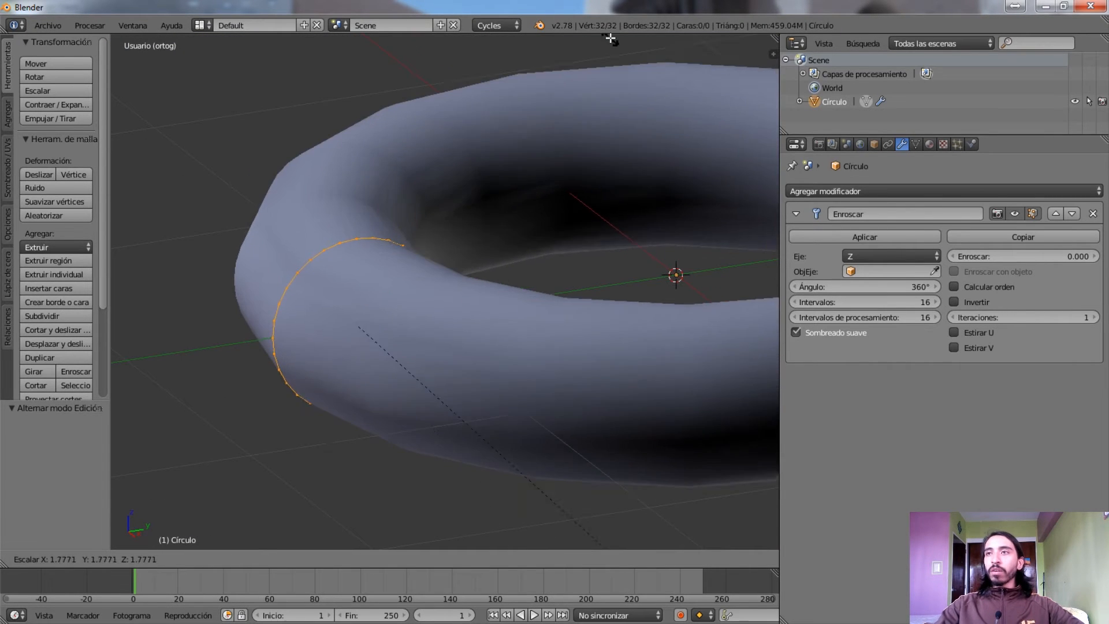
click(317, 436)
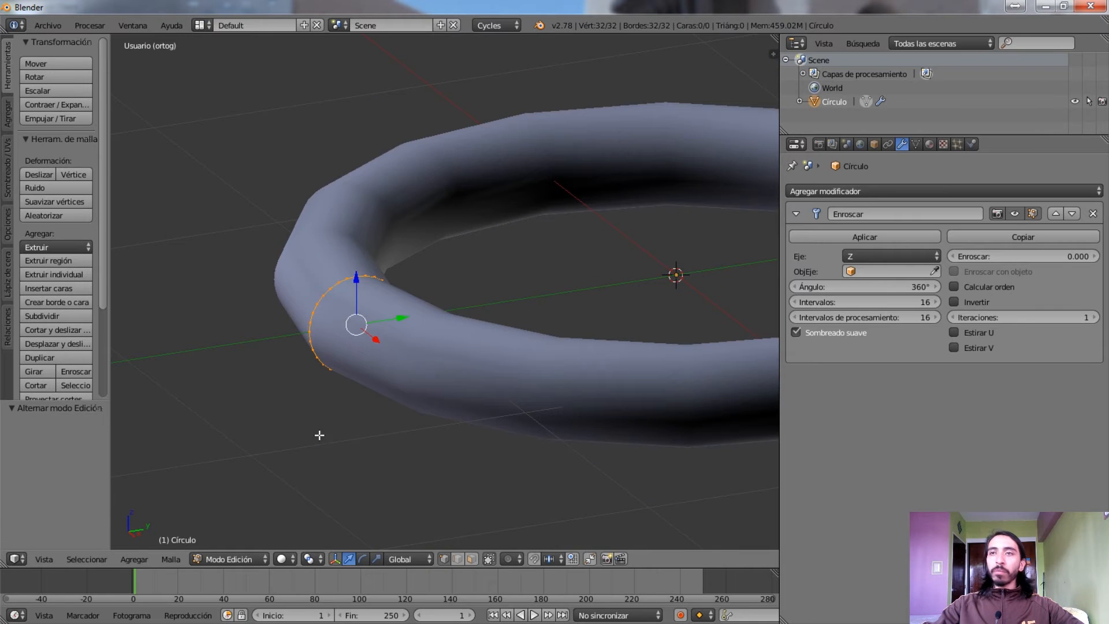
Try moving the profile circle and rotating it 90° in Edit Mode, and return to Object Mode
key(g)
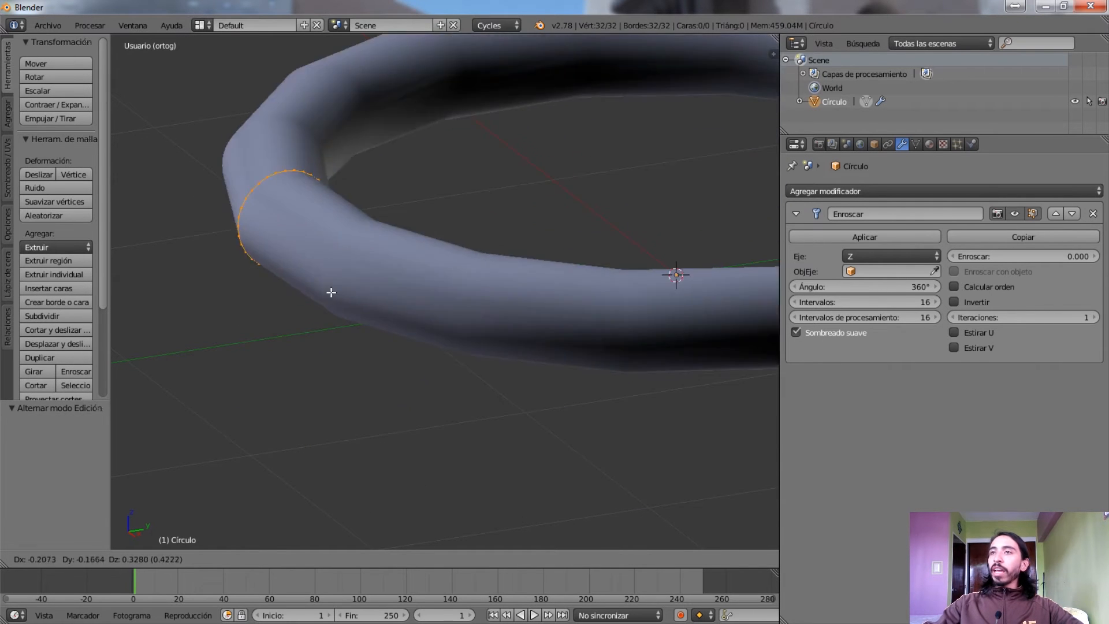
click(248, 433)
middle_drag(289, 389, 421, 397)
key(r)
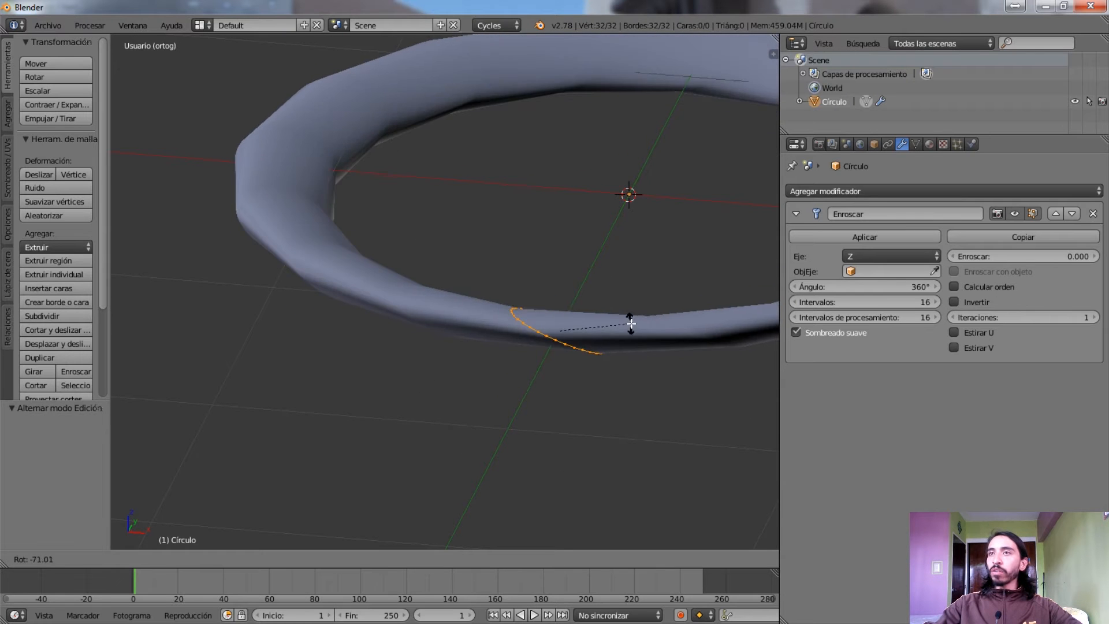
text(90)
key(Return)
middle_drag(638, 307, 607, 347)
key(Tab)
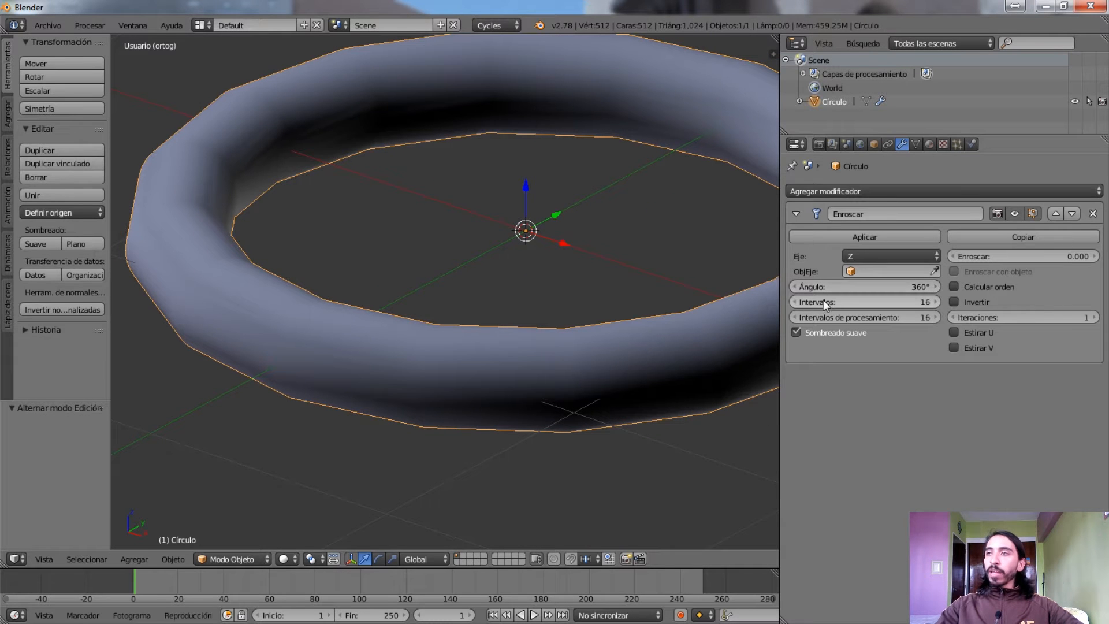
Try lowering the Enroscar modifier's Intervalos to 4 so the ring becomes a square frame
scroll(525, 338, down, 2)
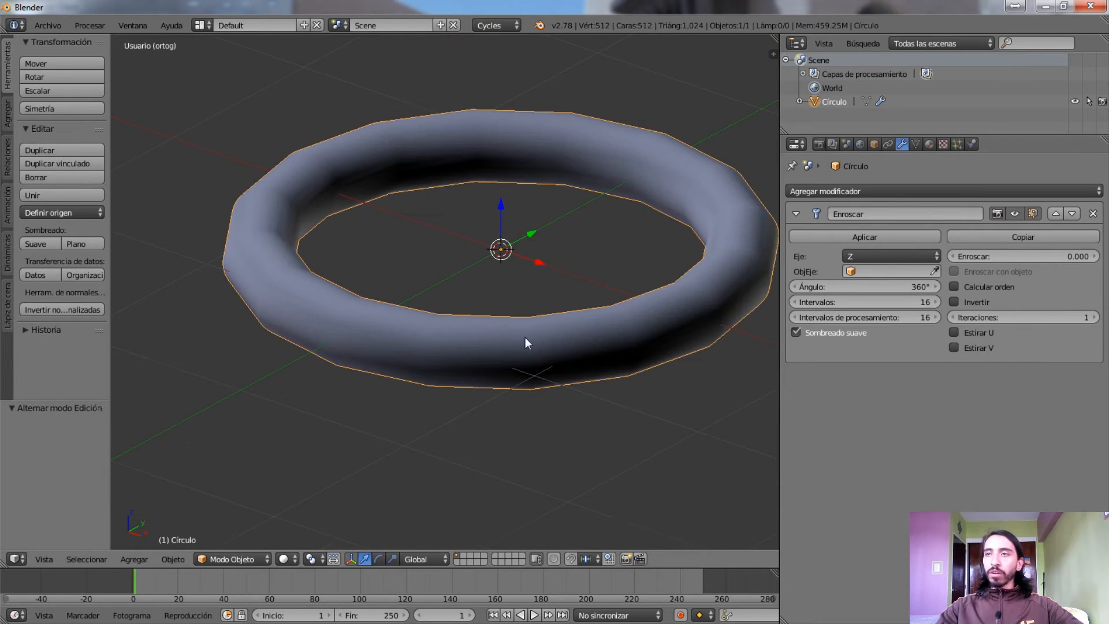
middle_drag(535, 131, 570, 215)
middle_drag(568, 260, 453, 397)
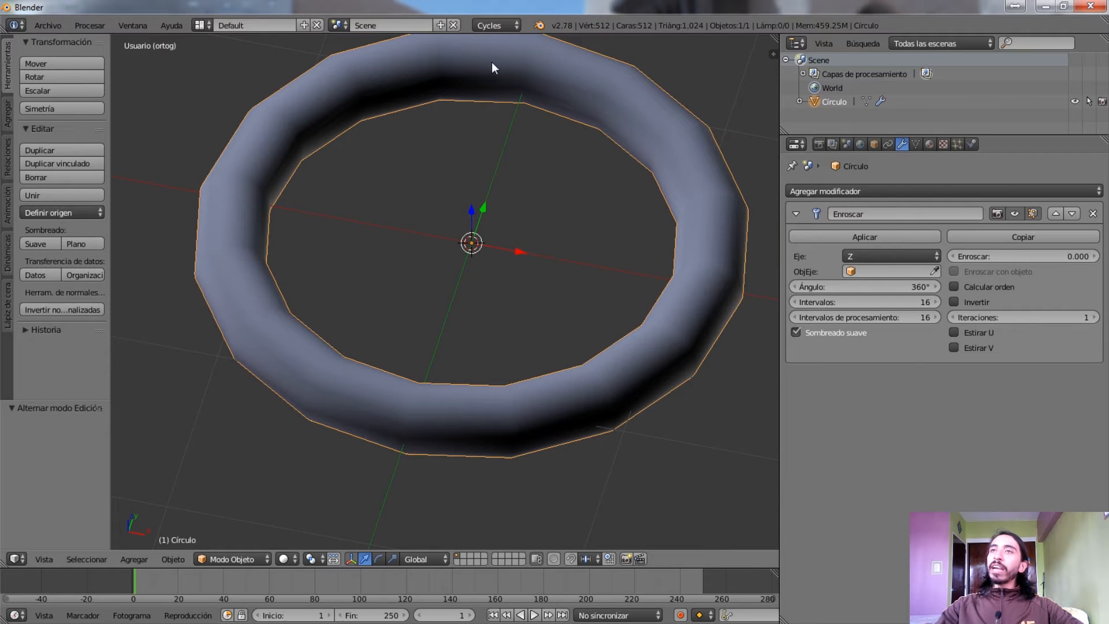
ctrl+scroll(800, 301, down, 9)
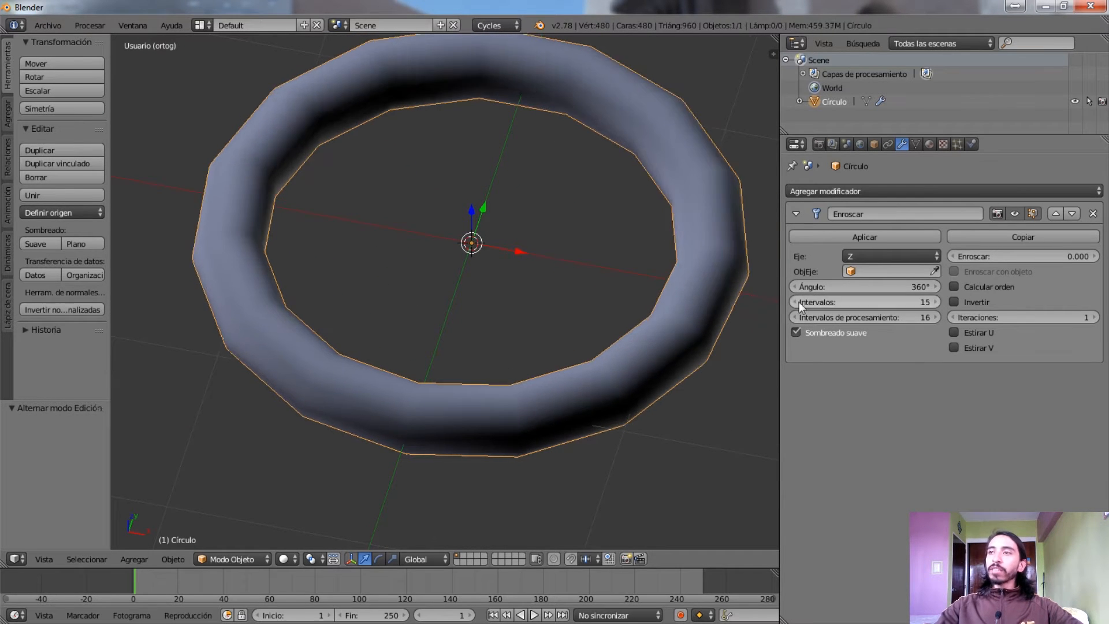
ctrl+scroll(799, 300, down, 3)
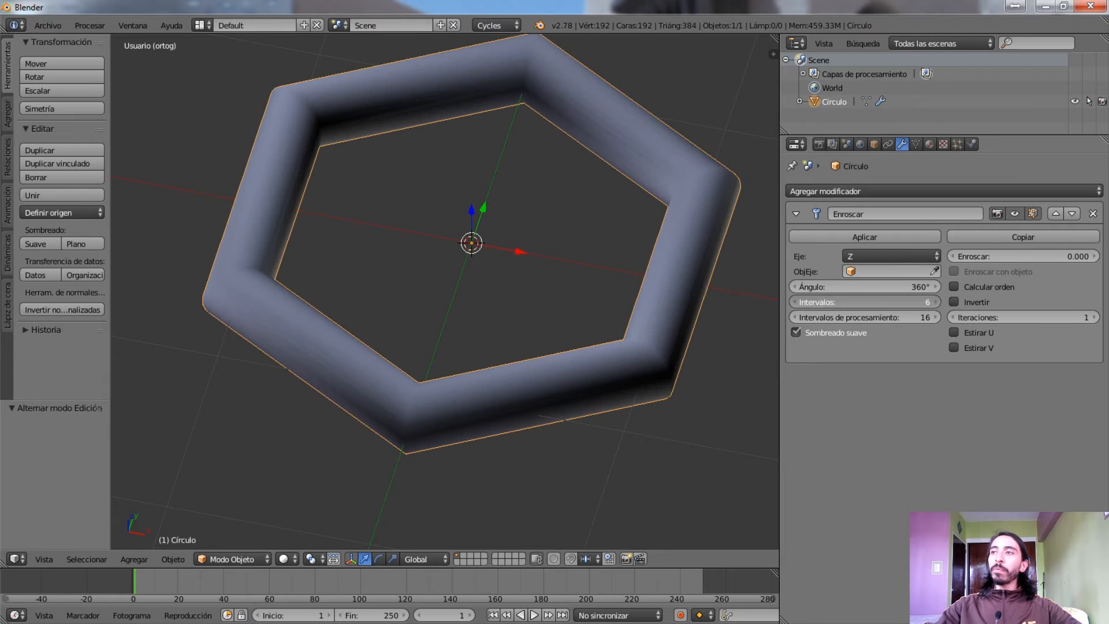
middle_drag(601, 295, 370, 409)
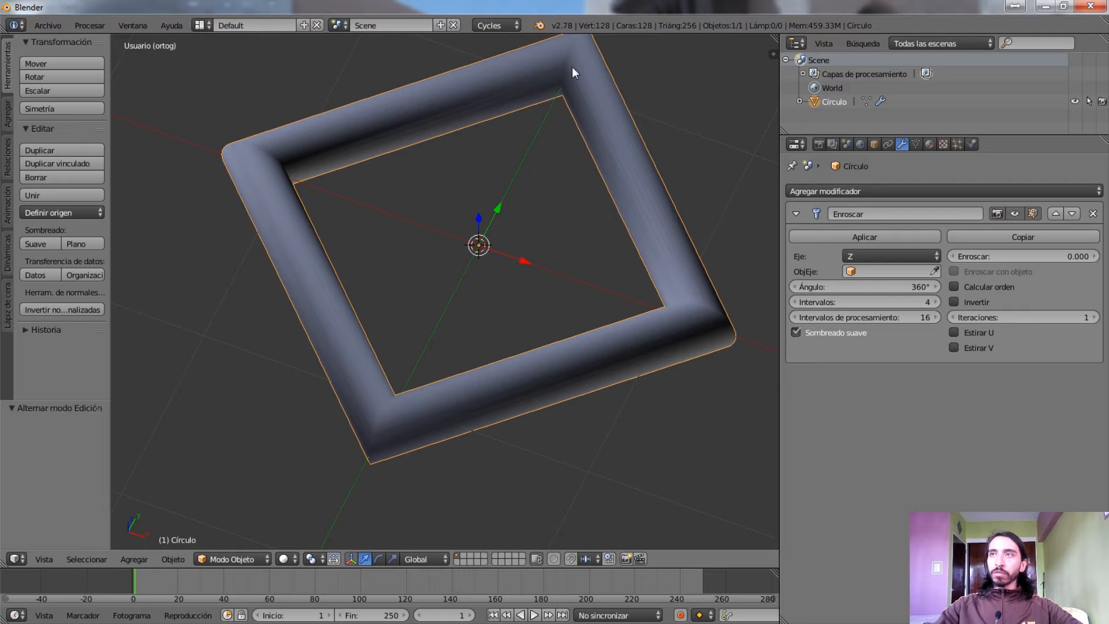
Raise the Enroscar modifier's Intervalos gradually back up to 16 to round out the ring
click(935, 303)
click(935, 302)
click(934, 303)
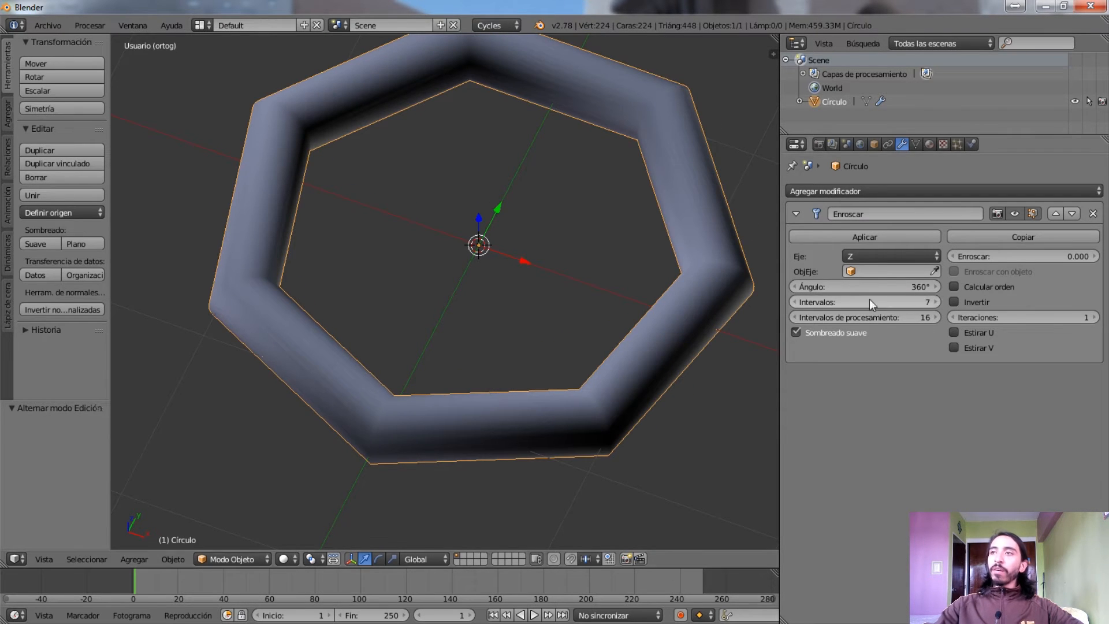
click(934, 301)
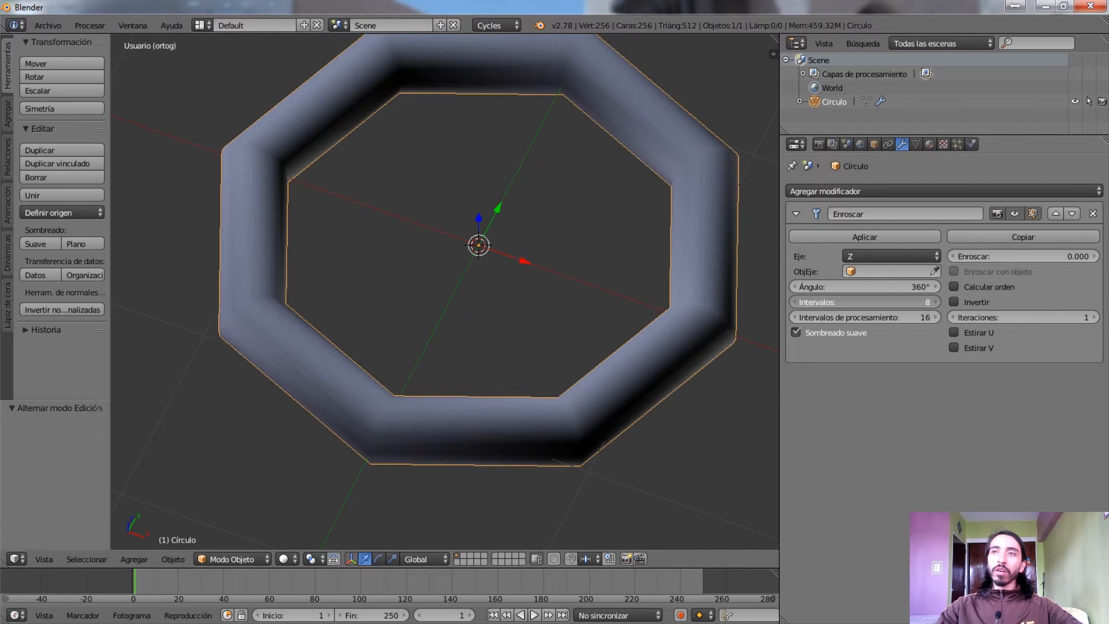
click(933, 301)
click(932, 302)
click(931, 301)
click(932, 301)
click(931, 302)
click(931, 302)
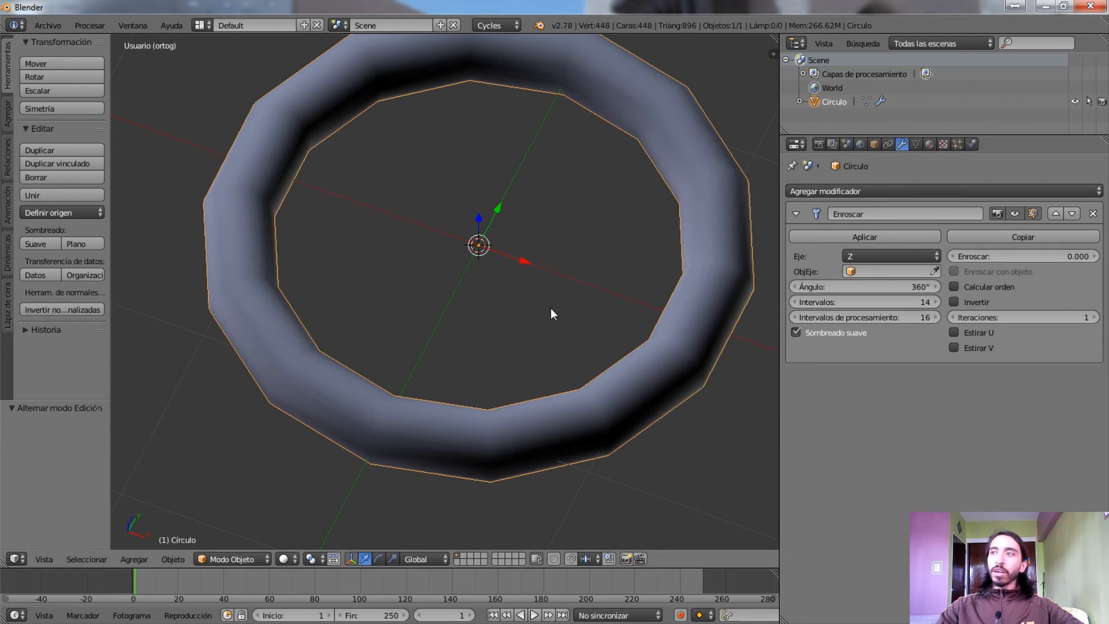
click(935, 301)
click(936, 301)
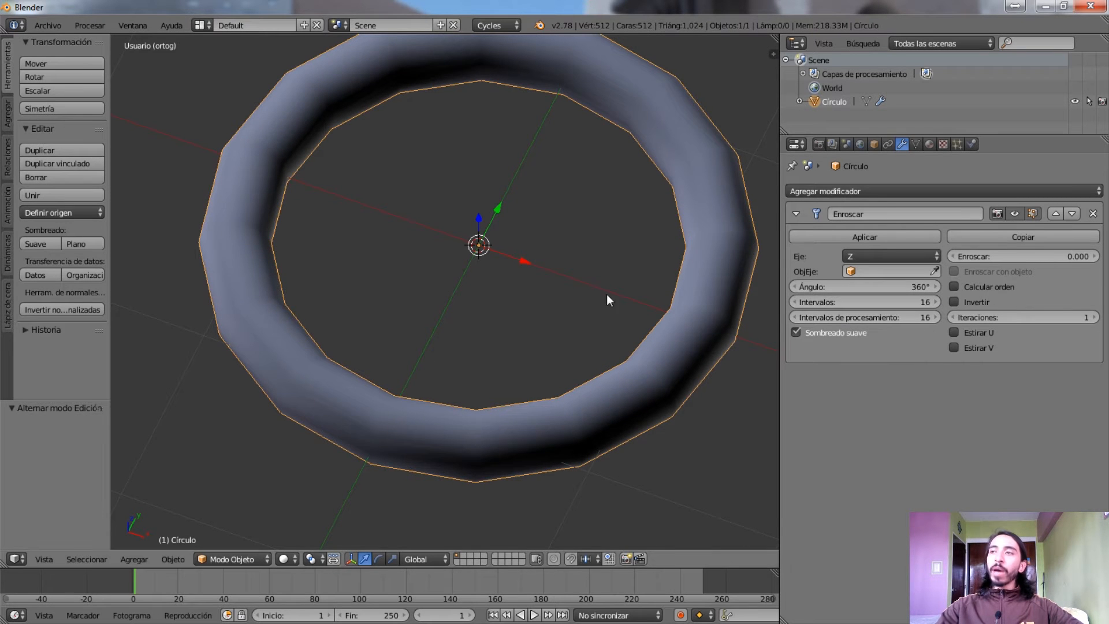
Try reducing the Enroscar modifier's Ángulo to 206.2° so the sweep forms an open arc
key(KP_8)
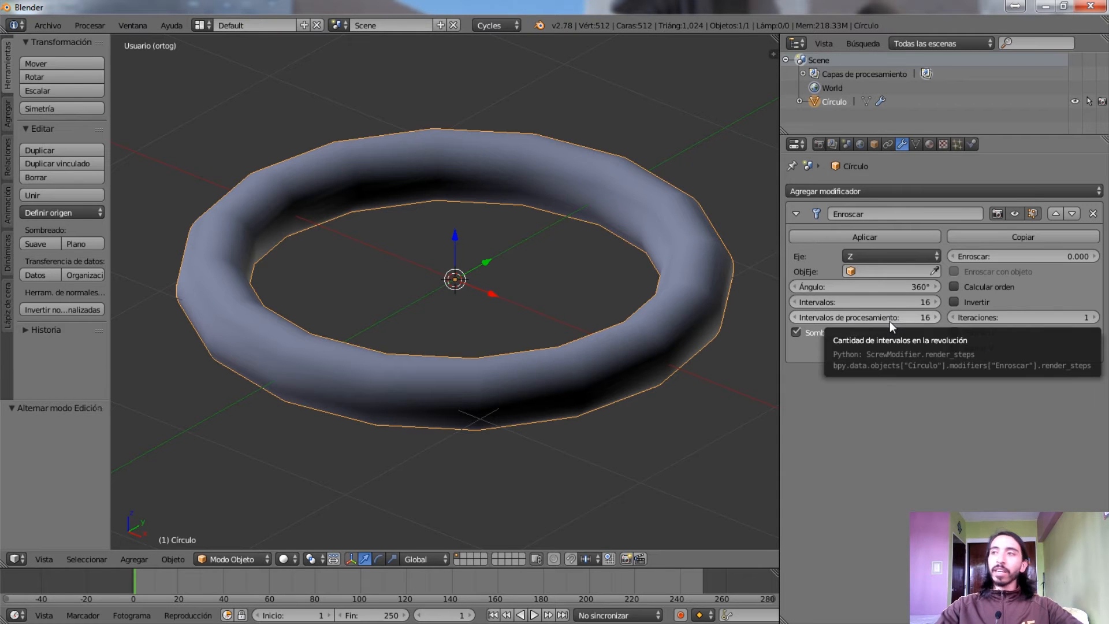
middle_drag(549, 317, 540, 307)
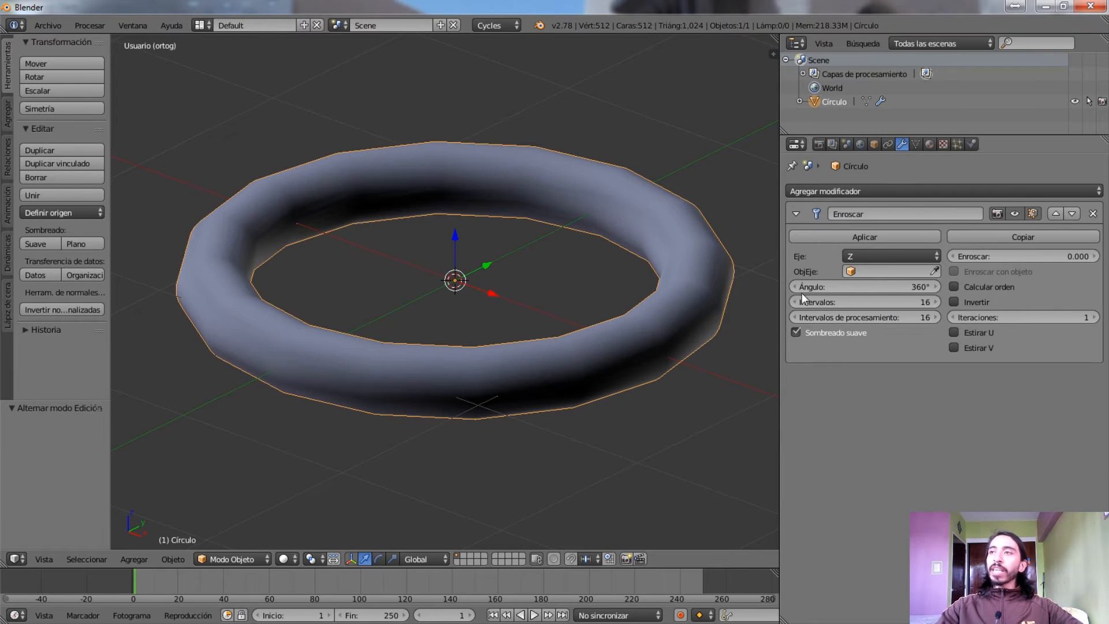
click(795, 287)
drag(866, 286, 794, 286)
middle_drag(548, 359, 416, 350)
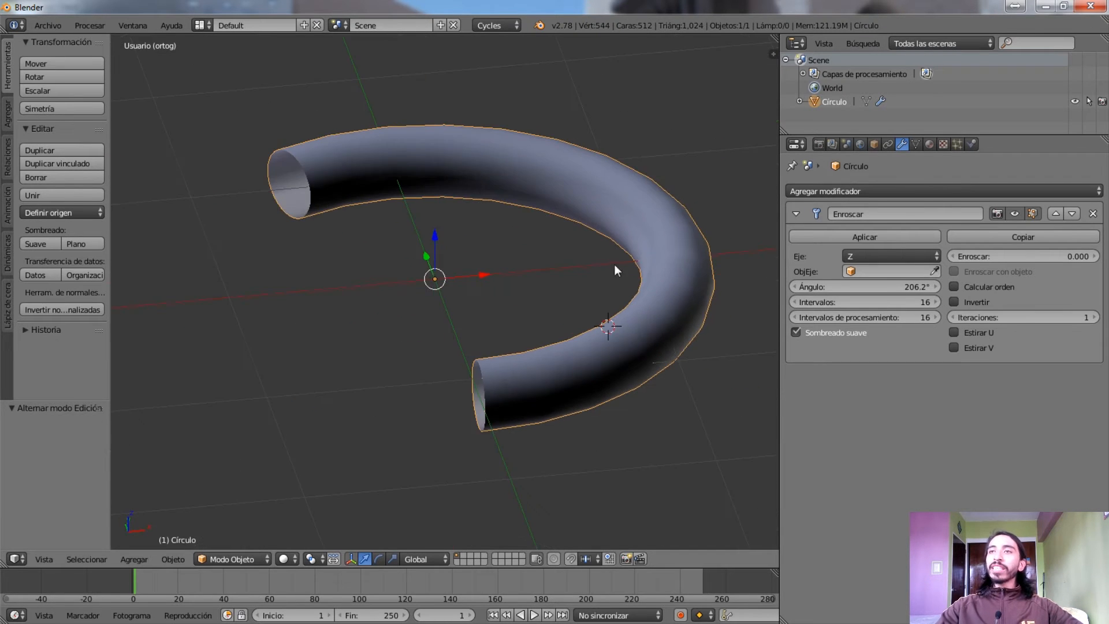
Try an Ángulo of 45° in the Enroscar modifier, followed by 90° for a quarter-ring elbow
drag(893, 286, 841, 287)
click(901, 287)
text(45)
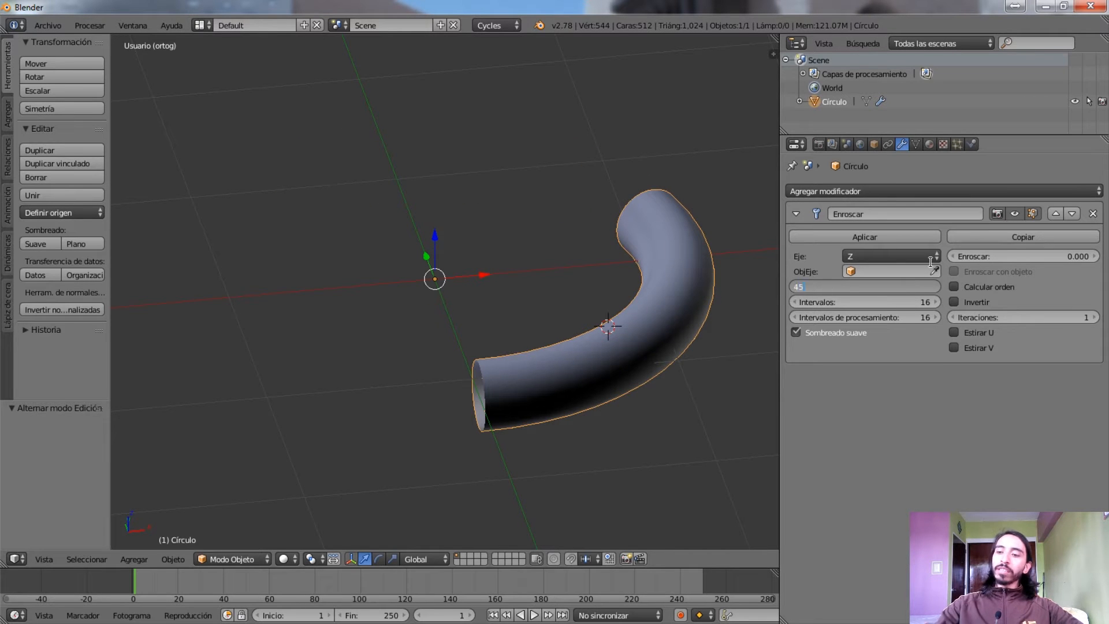
key(Return)
drag(893, 281, 890, 285)
click(891, 285)
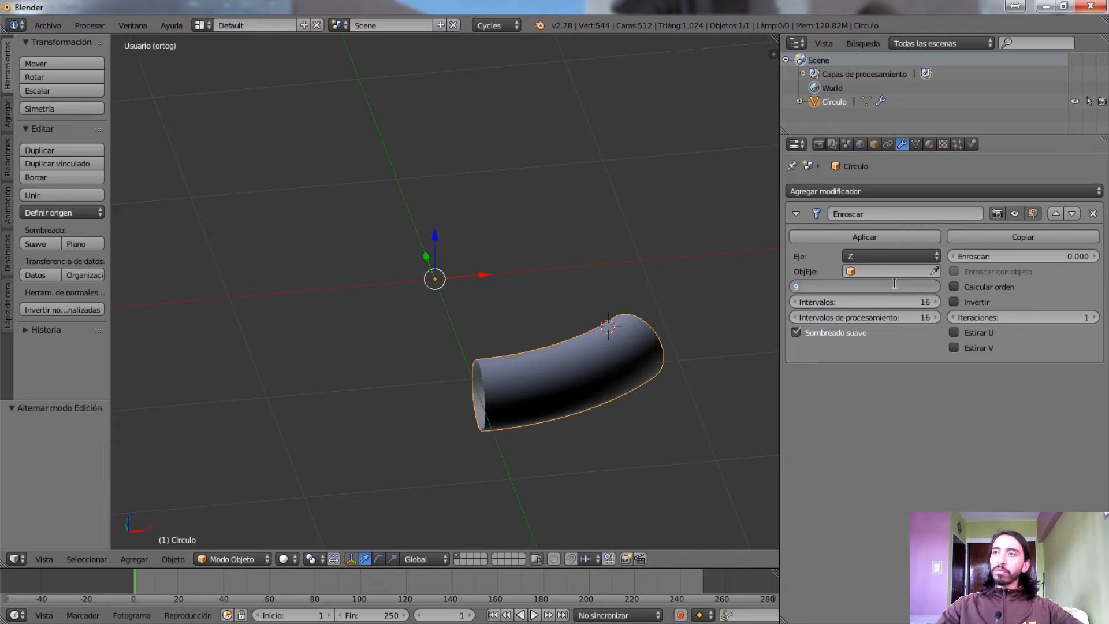
key(Return)
middle_drag(710, 231, 554, 237)
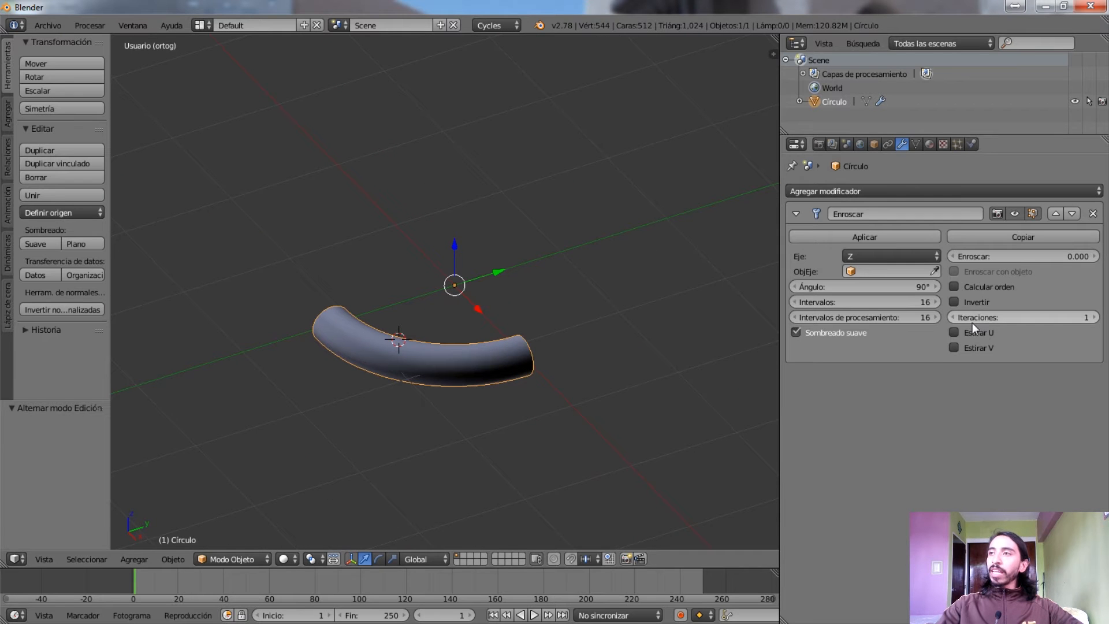
Try raising the Enroscar modifier's Iteraciones to 3 to chain 90° sections, and lower the value back to 1
middle_drag(588, 372, 486, 303)
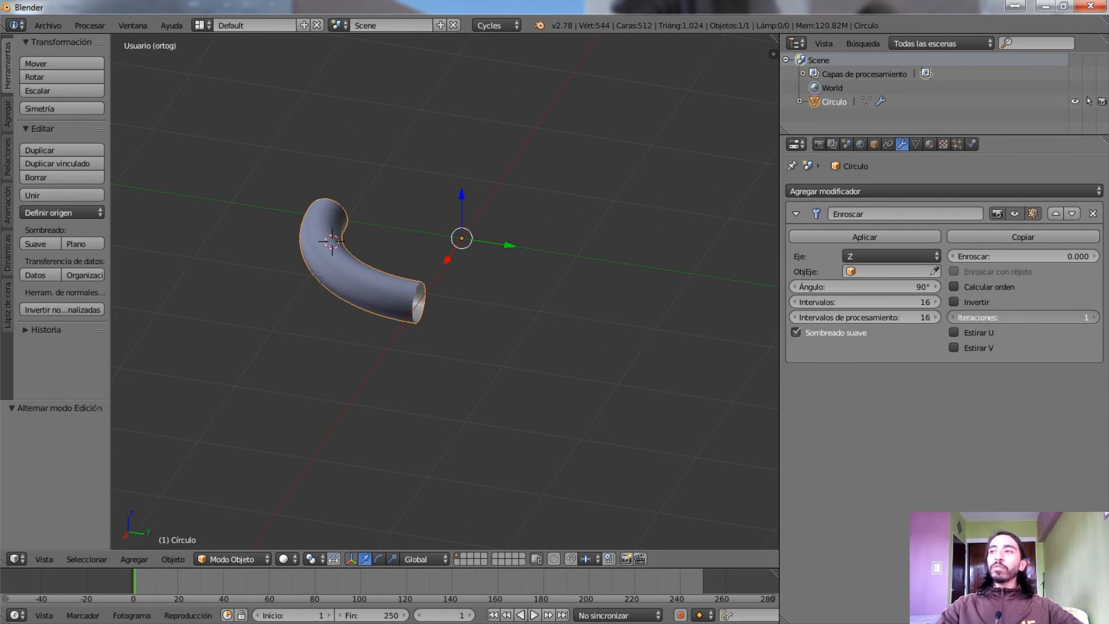
click(1092, 317)
click(1092, 317)
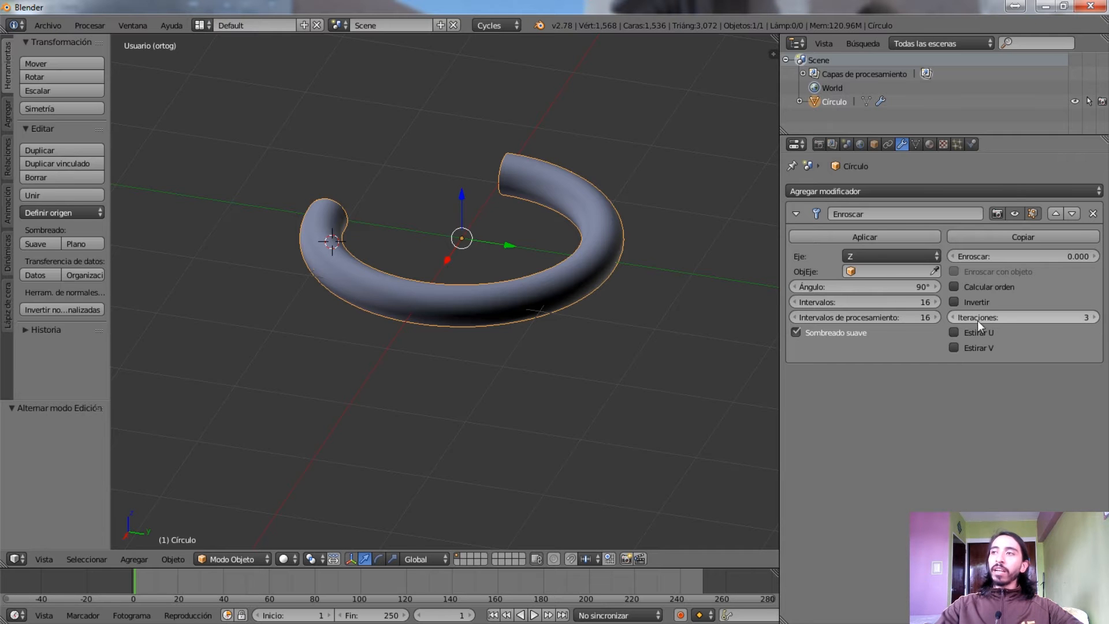
click(1092, 318)
click(953, 317)
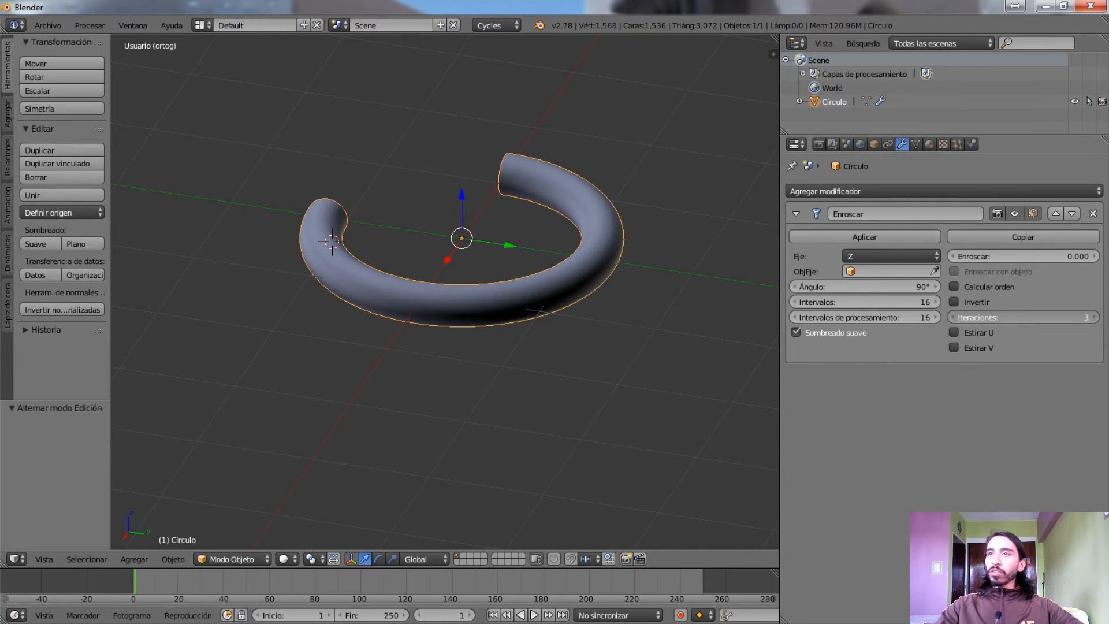
click(954, 317)
click(954, 317)
scroll(382, 286, up, 4)
middle_drag(381, 286, 249, 237)
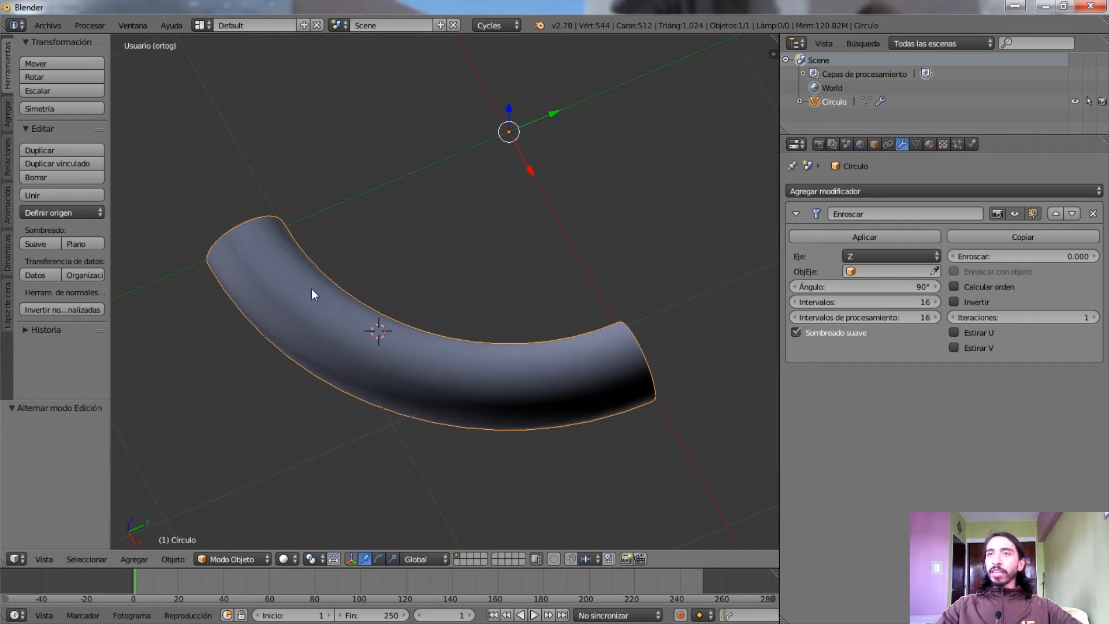
Raise the Enroscar modifier's Iteraciones to 4 so the 90° sections form a full ring
middle_drag(615, 355, 693, 346)
click(1091, 316)
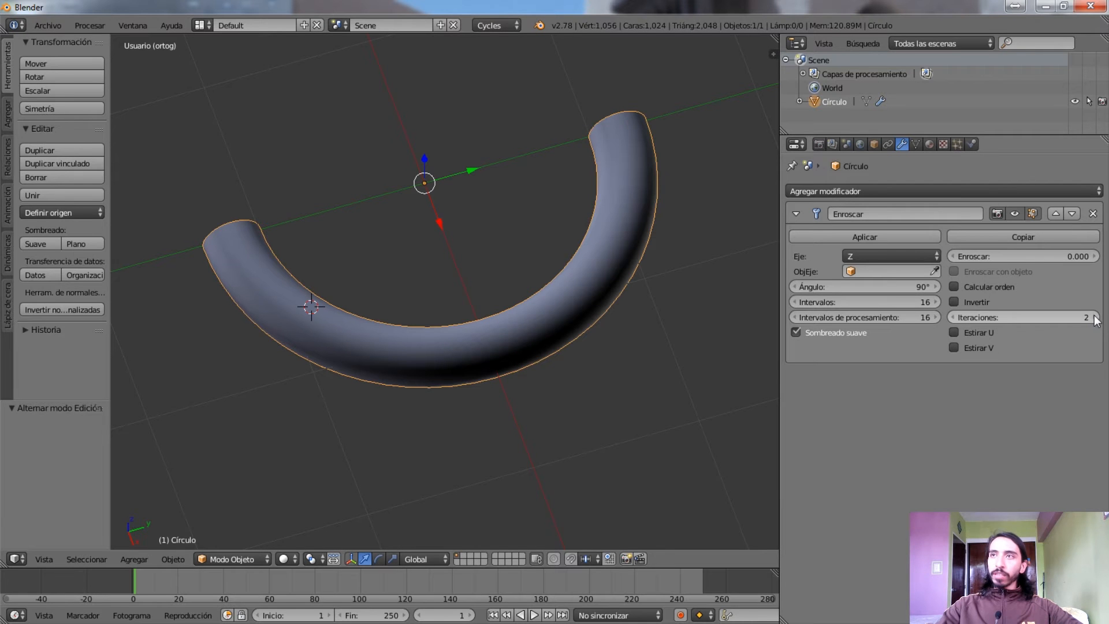
click(1095, 318)
click(1095, 318)
middle_drag(364, 88, 240, 134)
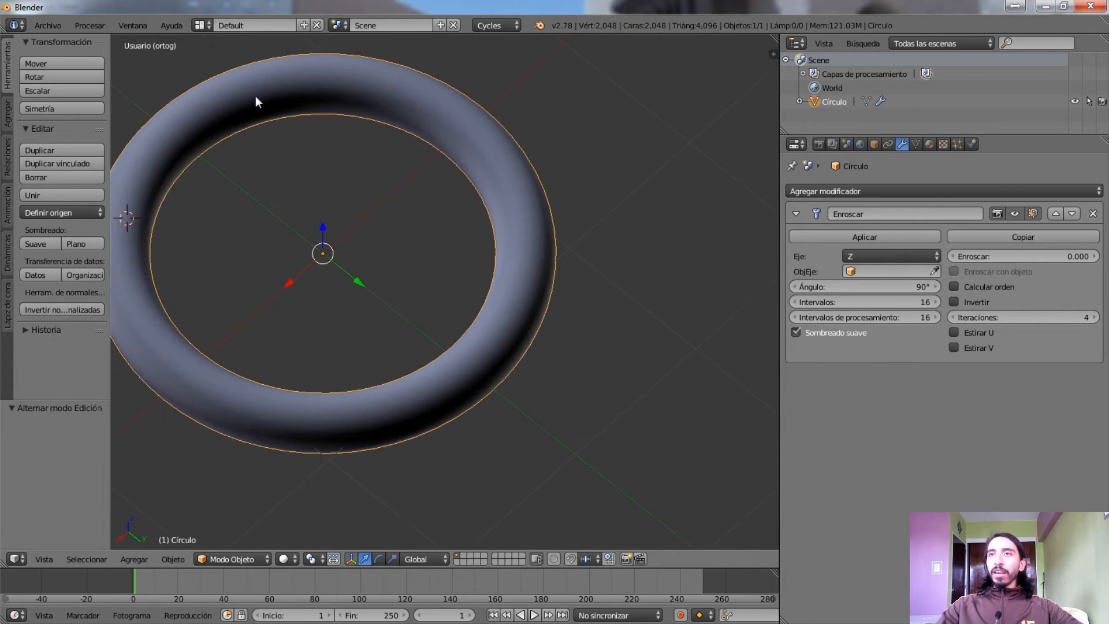
click(209, 394)
middle_drag(210, 394, 363, 356)
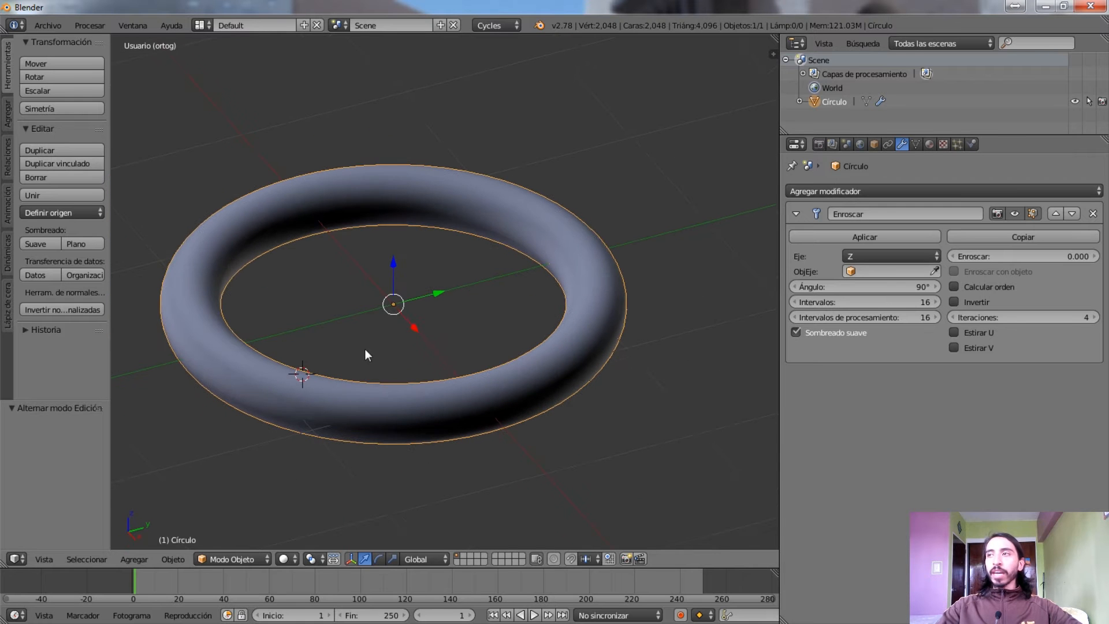
Undo the added iterations and set the Enroscar modifier's Ángulo to 360°
key(ctrl+z)
key(ctrl+z)
key(ctrl+z)
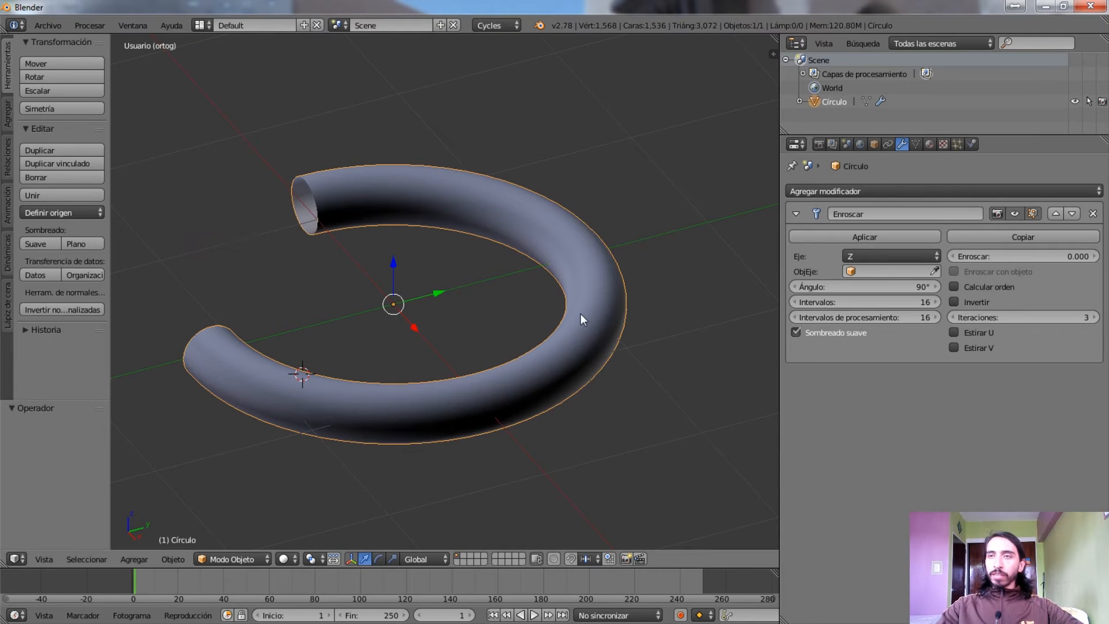
click(909, 287)
text(360)
key(Return)
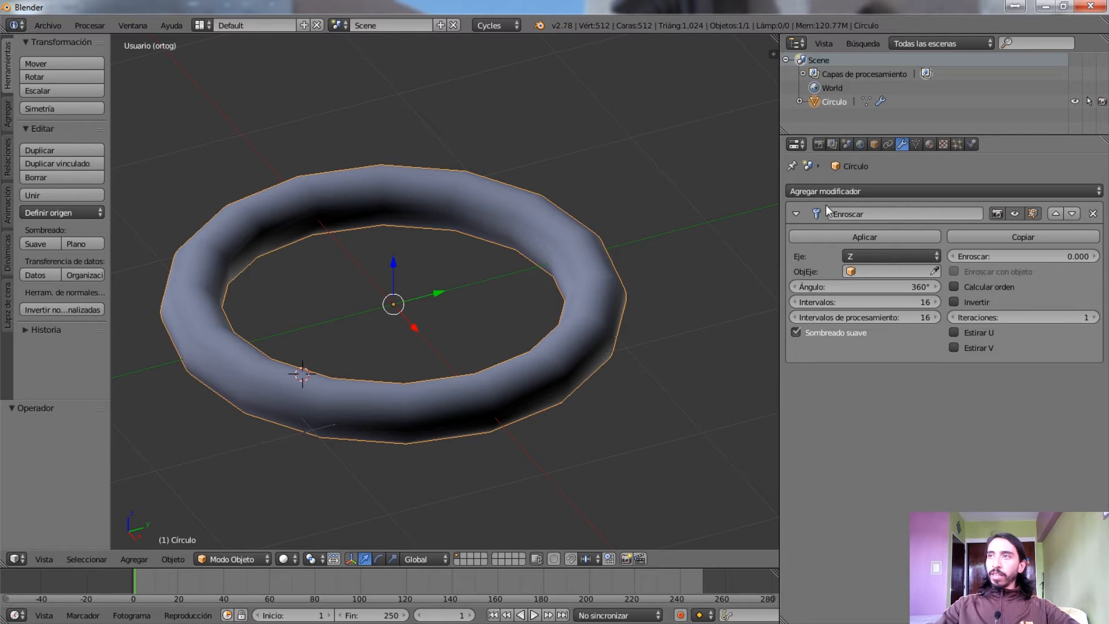
Set the modifier's Enroscar offset to 0.900 so the tube's end rises above its start
middle_drag(480, 293, 498, 268)
scroll(501, 270, up, 3)
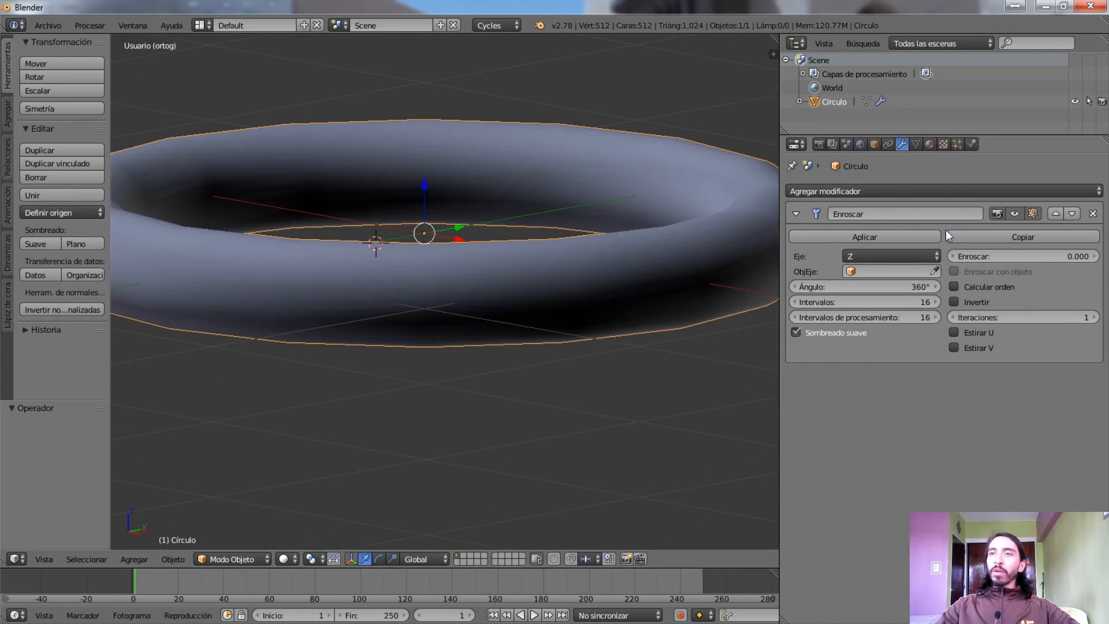
mouse_move(1000, 256)
mouse_down()
mouse_move(1039, 256)
mouse_move(1011, 256)
mouse_up()
middle_drag(519, 264, 354, 305)
scroll(514, 260, up, 4)
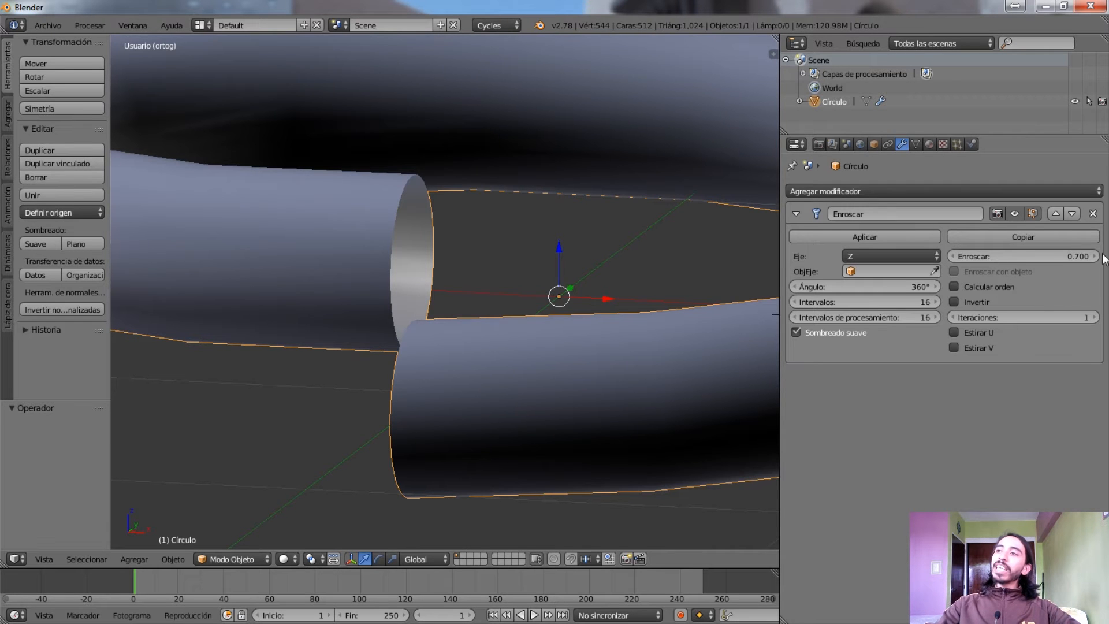
drag(1100, 256, 1106, 257)
scroll(453, 324, up, 3)
middle_drag(490, 280, 496, 144)
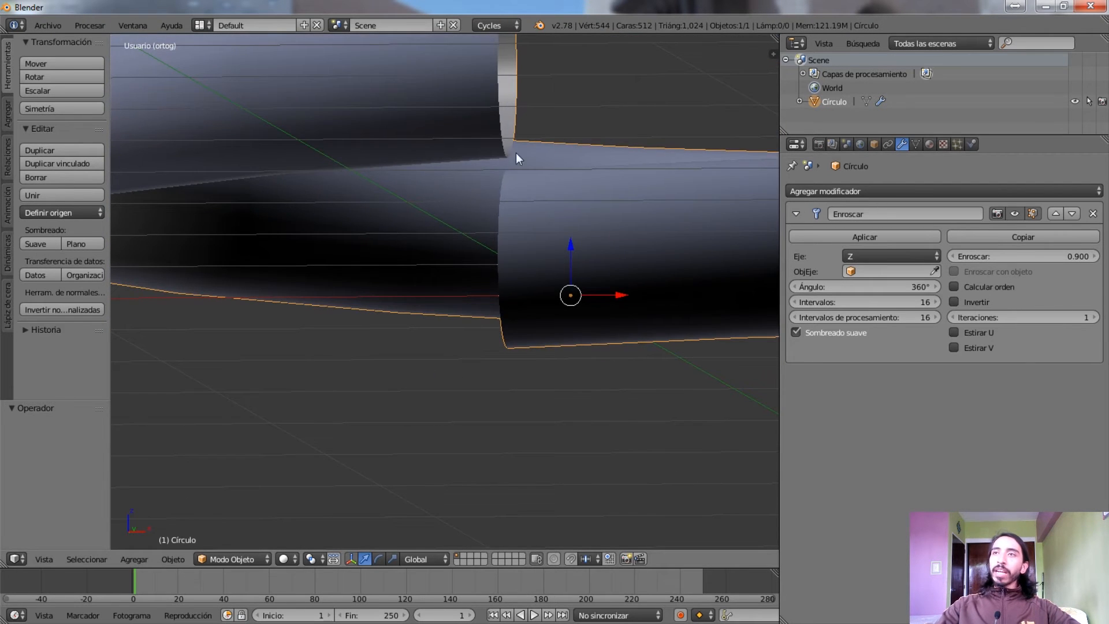
scroll(488, 173, down, 5)
middle_drag(482, 193, 547, 287)
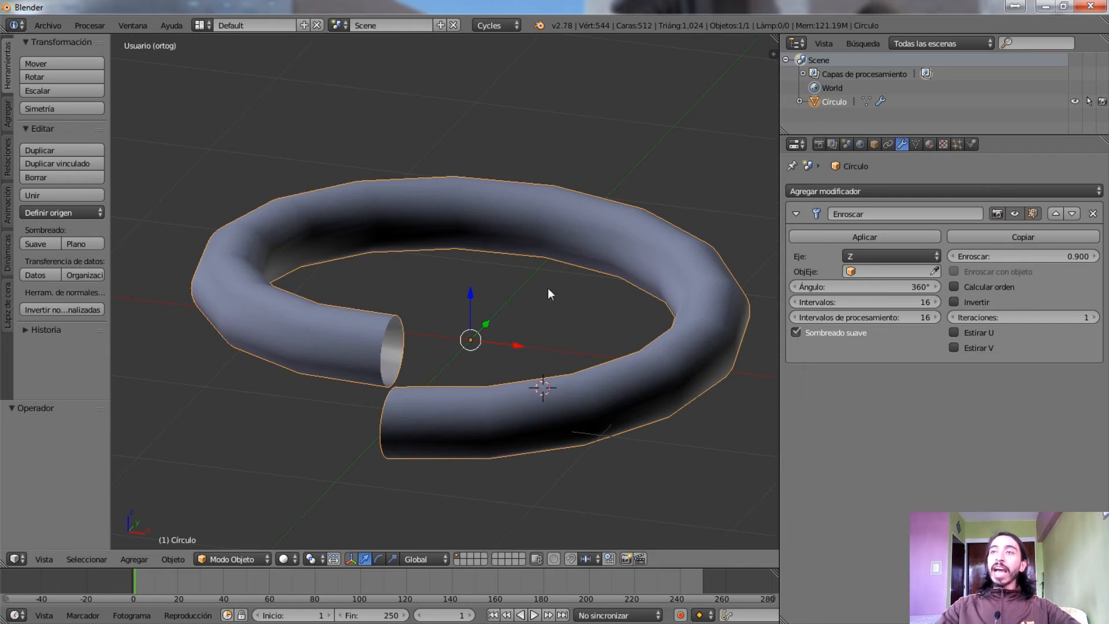
Set the Enroscar modifier's Iteraciones to 5 to repeat the raised turn into a spring-like coil
click(1096, 317)
click(1096, 317)
click(1096, 317)
double_click(1096, 317)
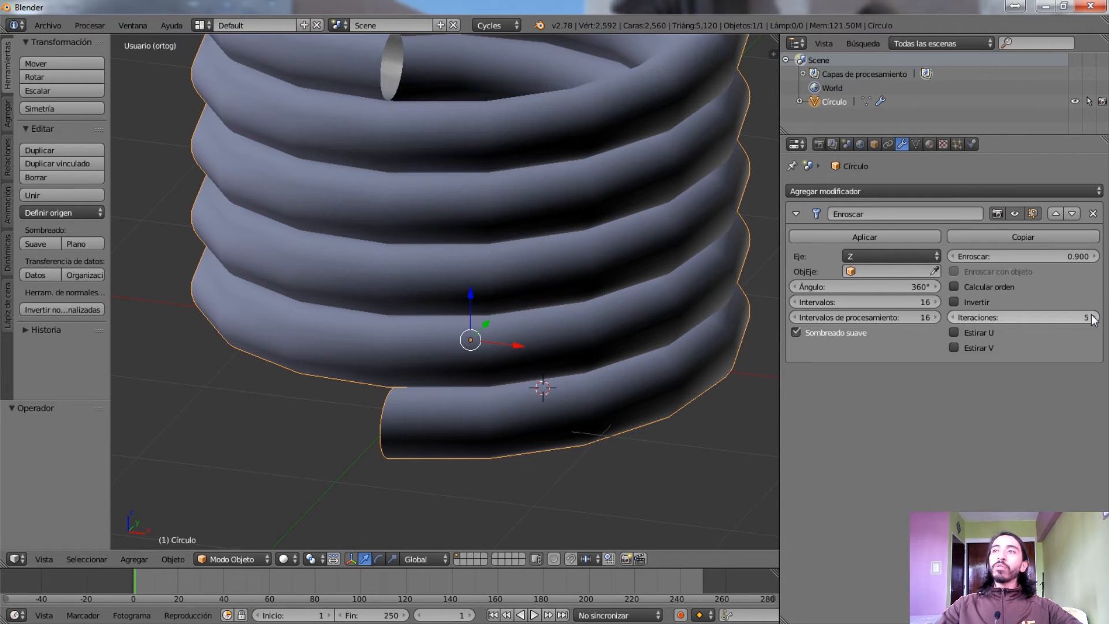
key(Return)
scroll(506, 323, down, 6)
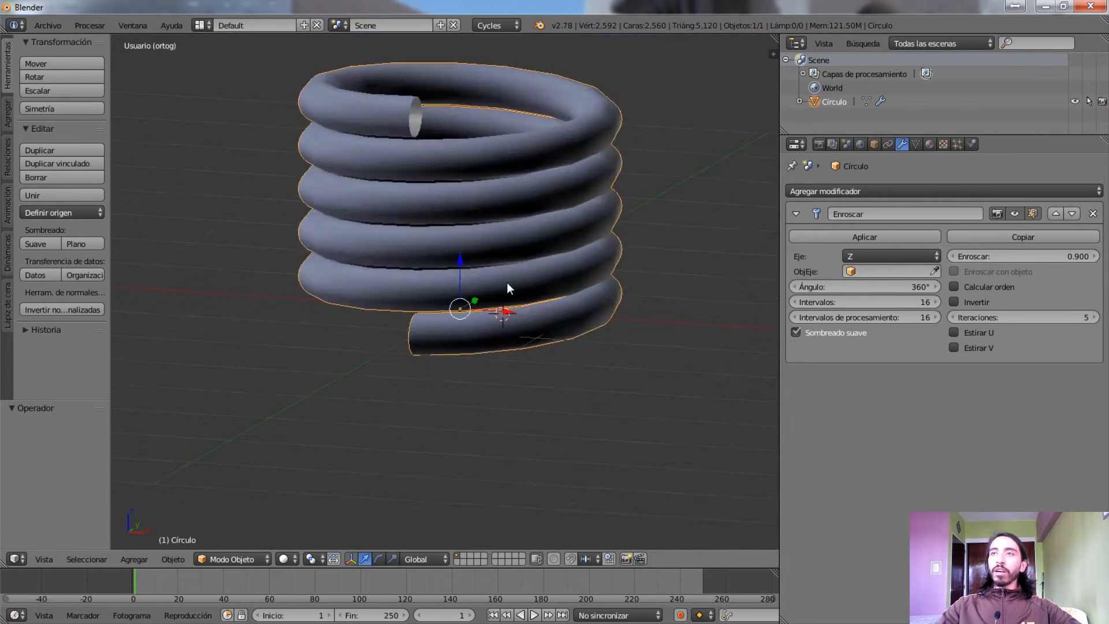
Increase the Enroscar modifier's Iteraciones beyond 5 to lengthen the coil
click(1096, 317)
click(1095, 317)
click(1096, 317)
click(1096, 317)
click(1096, 317)
middle_drag(545, 362, 519, 282)
Delete the coil, add a single-vertex mesh with Add Single Vert, and switch to the front view
key(Delete)
key(shift+a)
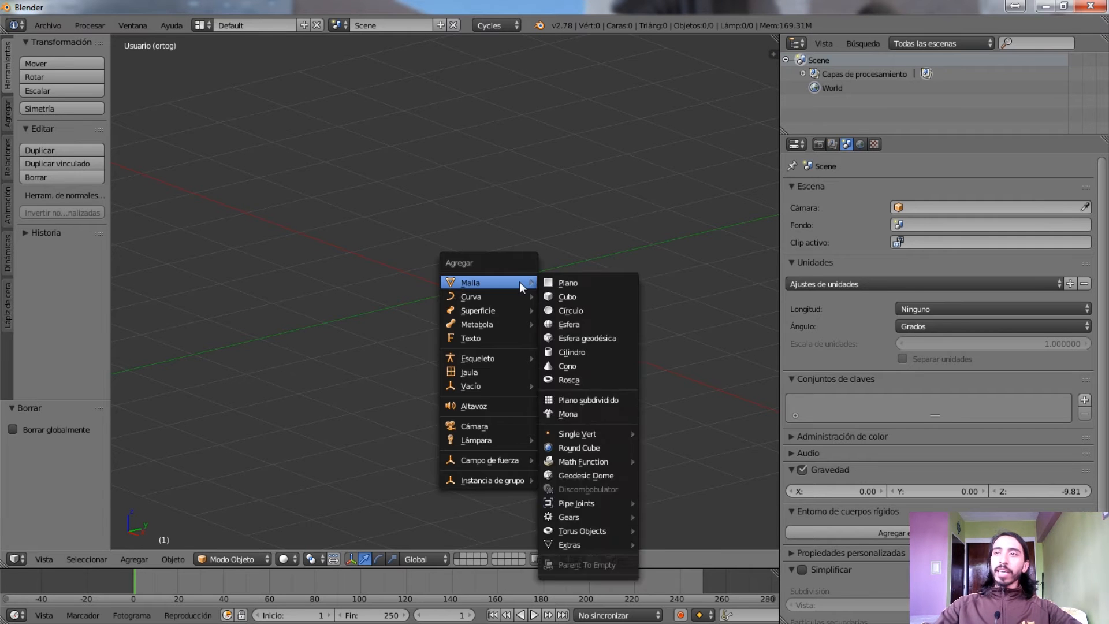
mouse_move(508, 283)
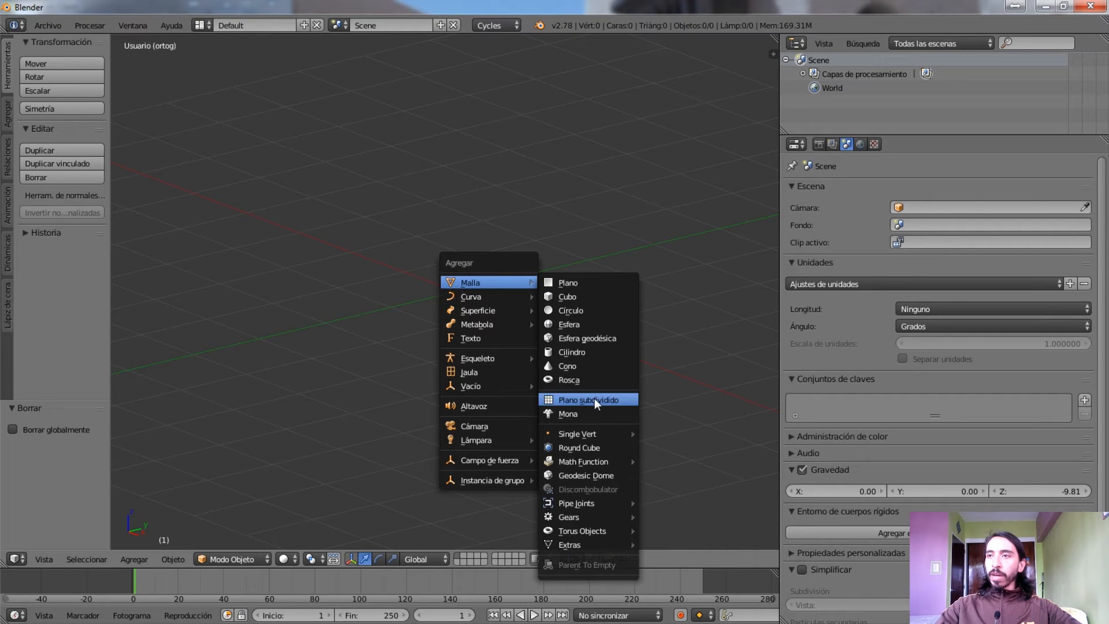
mouse_move(587, 433)
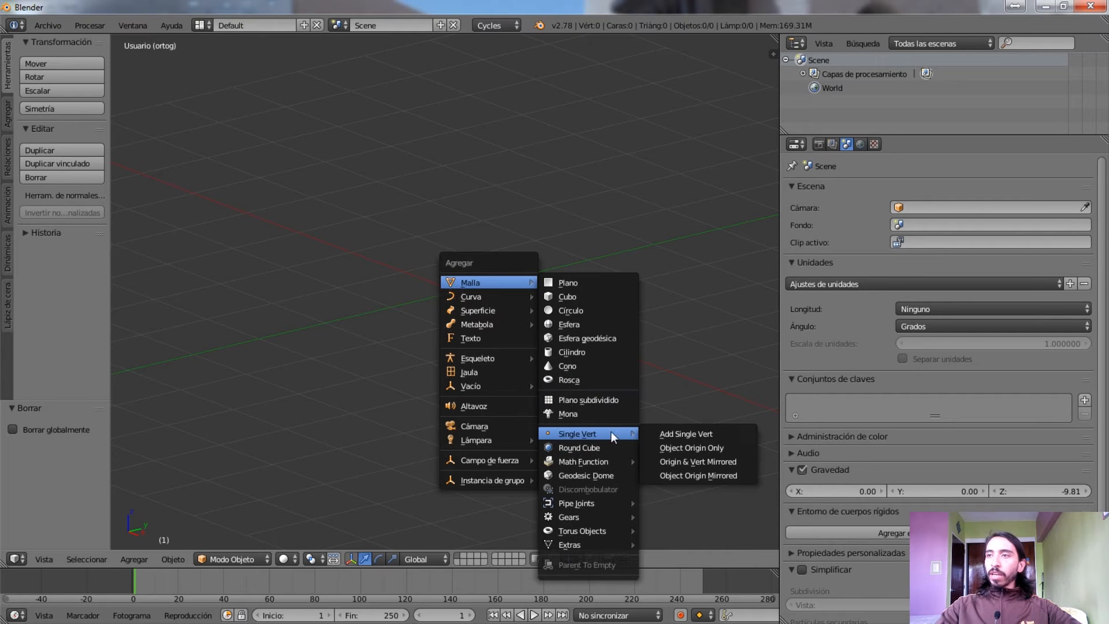
click(671, 435)
key(KP_1)
shift+middle_drag(533, 380, 466, 401)
In Edit Mode, move the single vertex about -0.195 in X and 0.268 in Z from the origin
key(Tab)
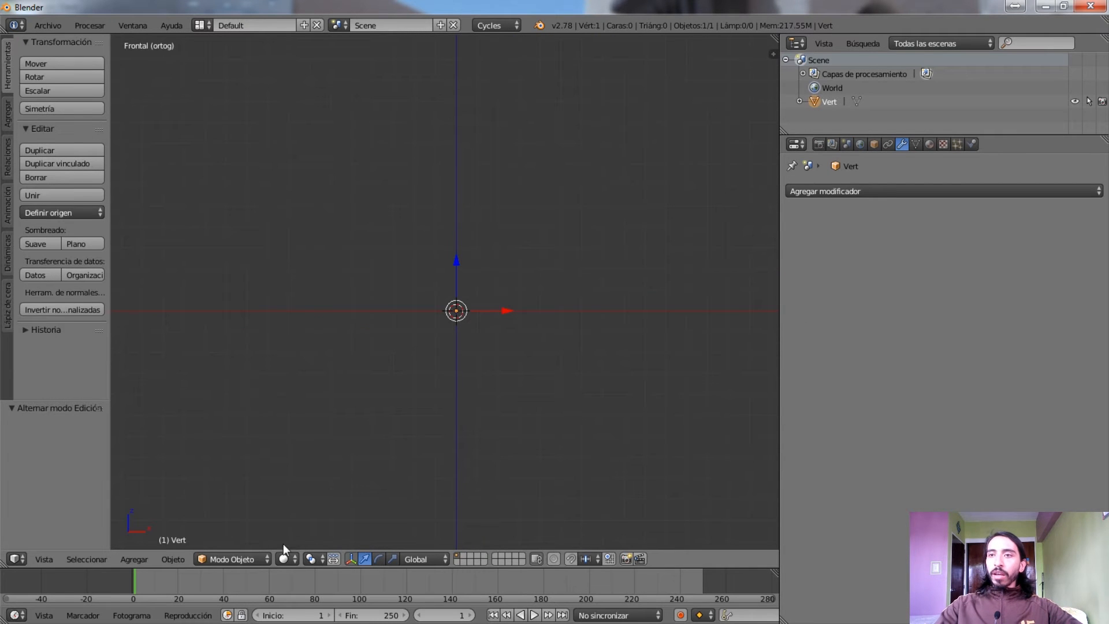
key(Tab)
key(g)
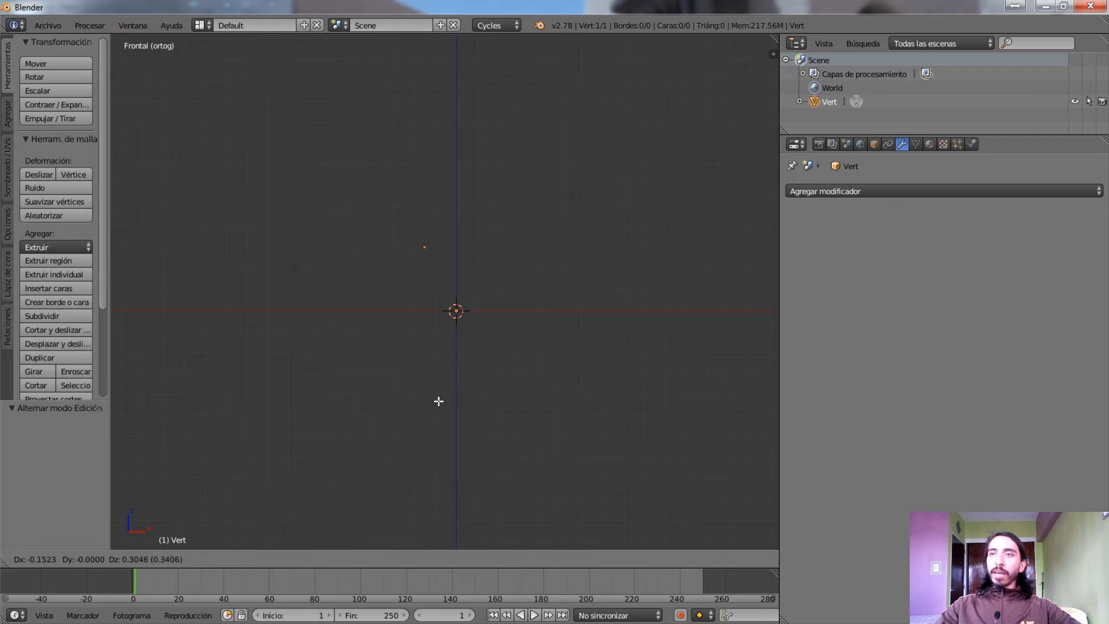
click(429, 409)
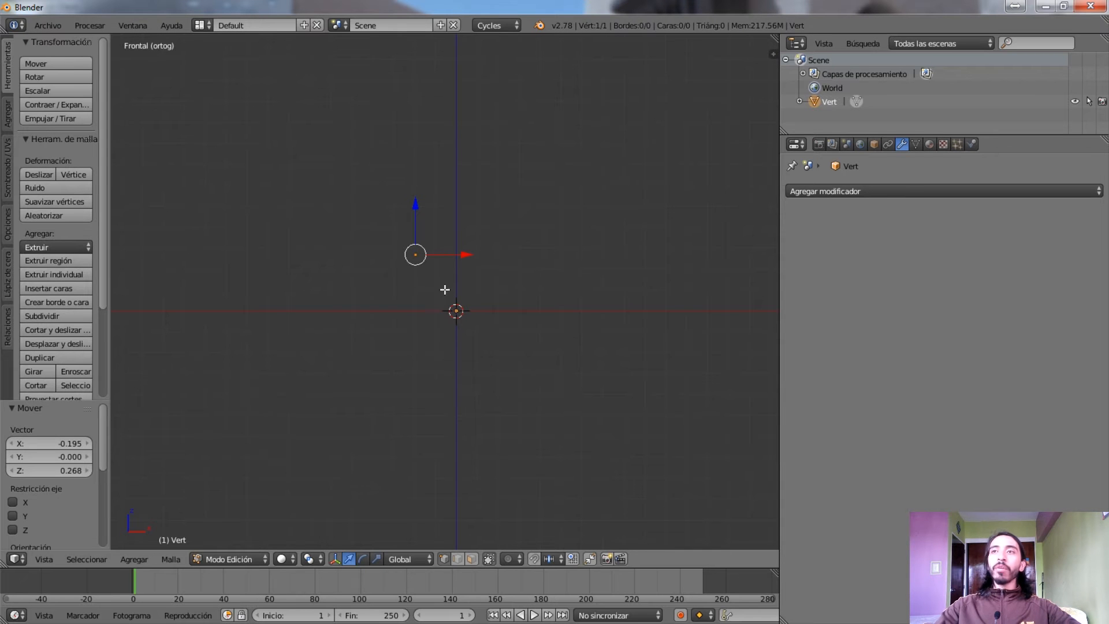
Extrude the vertex four times downward into an open, V-shaped thread profile pointing away from the origin, and return to Object Mode
key(e)
click(430, 307)
key(e)
click(400, 328)
key(e)
click(426, 347)
key(e)
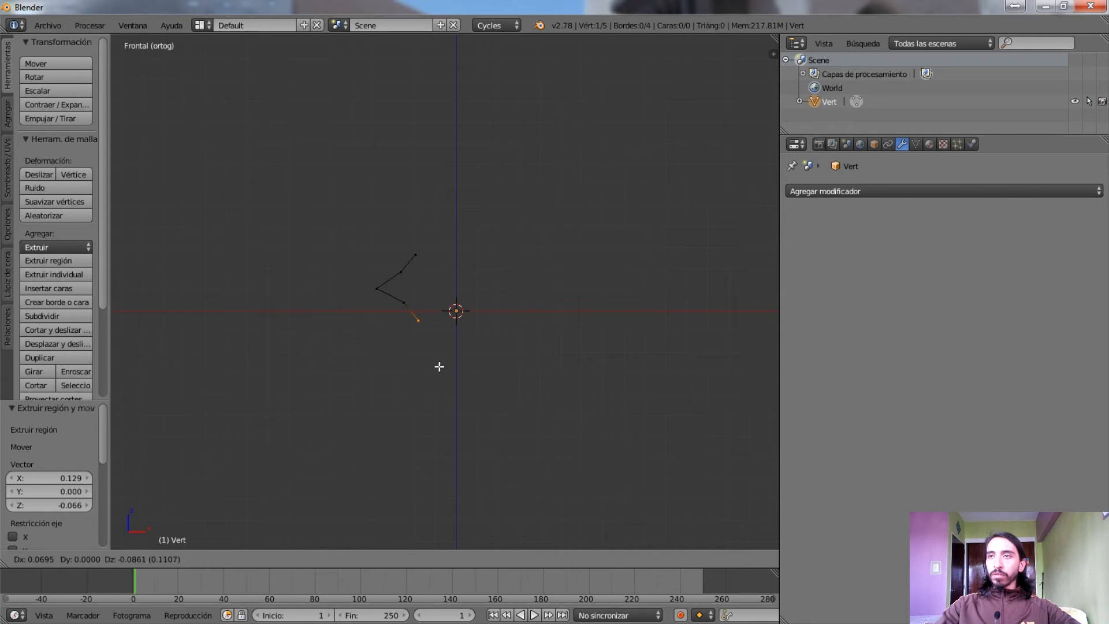
click(439, 365)
middle_drag(439, 366, 480, 316)
key(Tab)
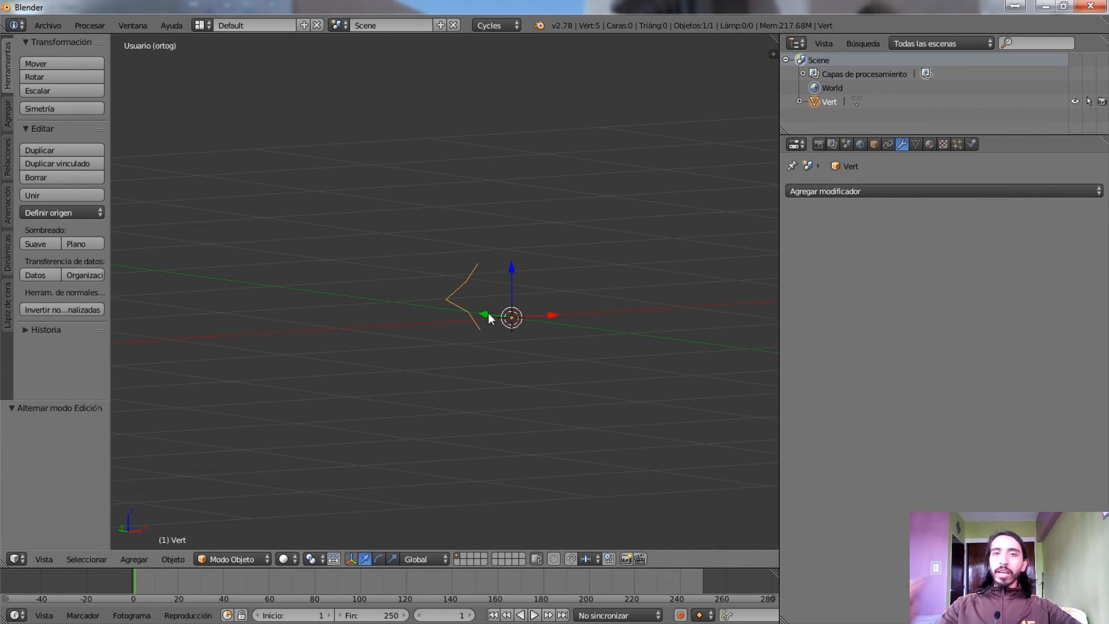
middle_drag(488, 313, 448, 317)
Move the whole profile in the front view farther toward negative X, with its tip level with the X axis
click(941, 190)
key(Tab)
right_click(427, 380)
key(a)
key(a)
key(g)
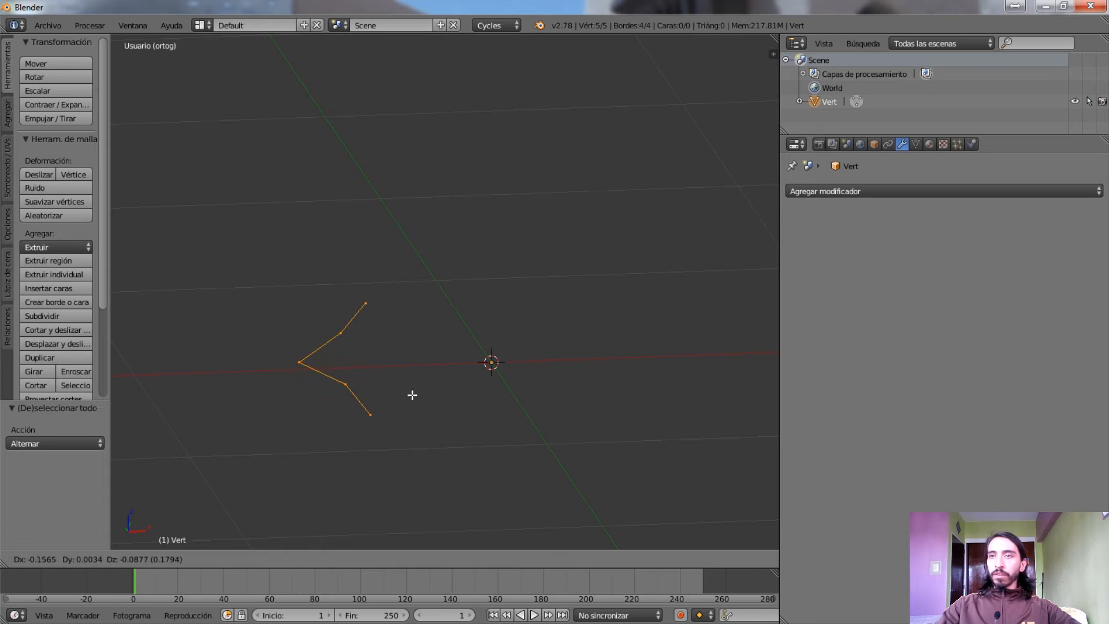
right_click(425, 377)
key(KP_1)
key(g)
click(366, 417)
key(Tab)
Add an Enroscar modifier to the profile to sweep it into a closed ring
middle_drag(366, 413, 408, 428)
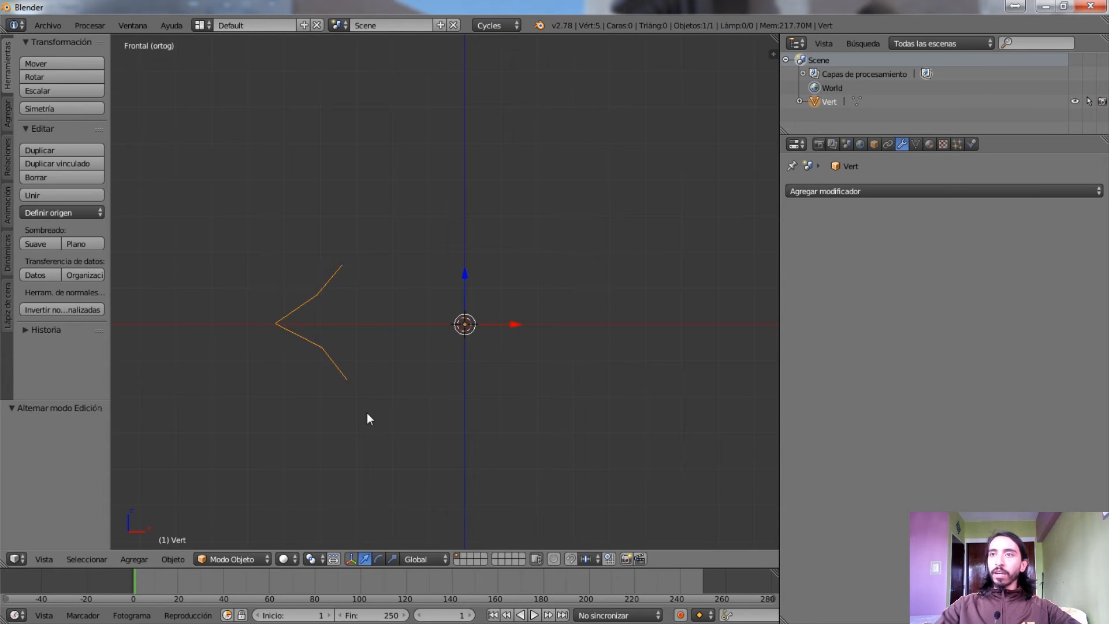
click(869, 186)
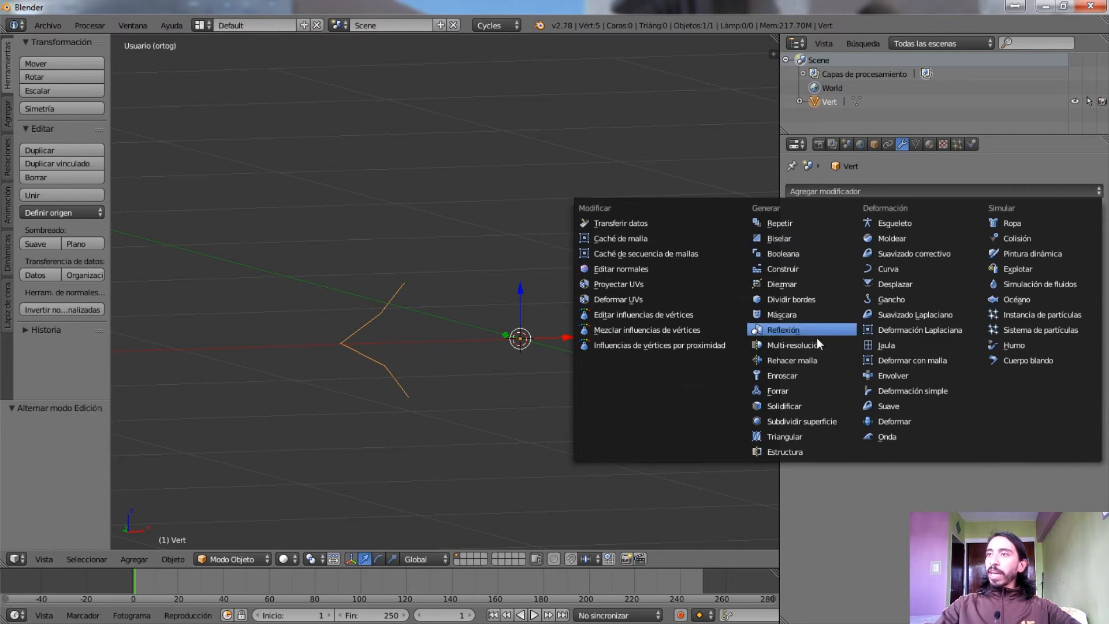
click(797, 374)
middle_drag(566, 336, 375, 272)
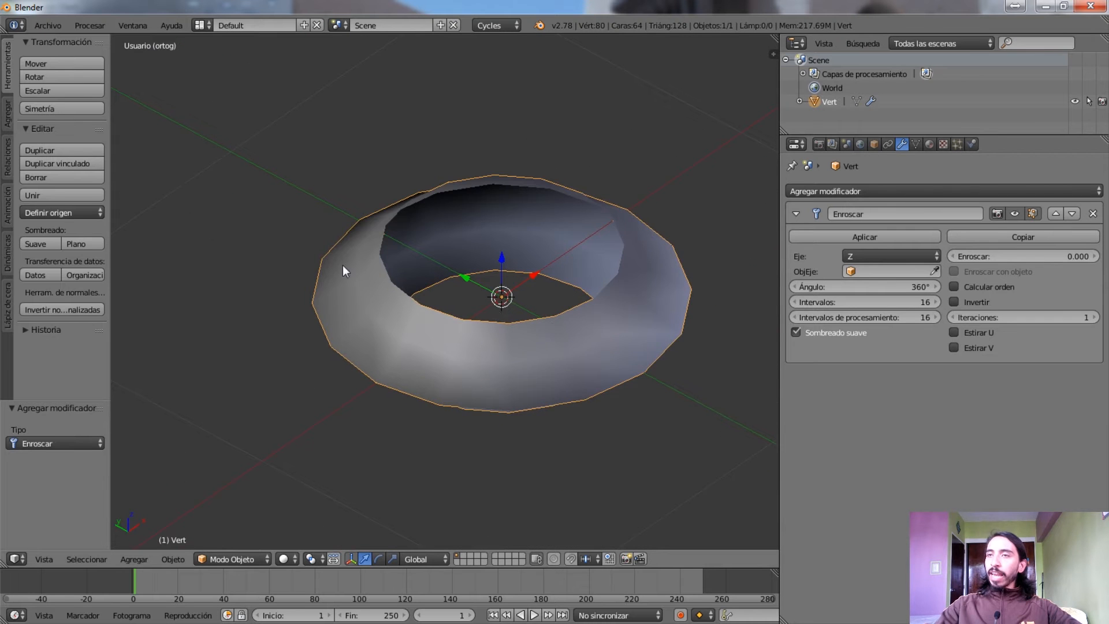
middle_drag(529, 287, 679, 264)
Raise the modifier's Enroscar offset to 0.300 and zoom in on the seam between the turn's start and end
click(1099, 258)
click(1100, 259)
shift+middle_drag(584, 229, 480, 262)
scroll(476, 257, up, 5)
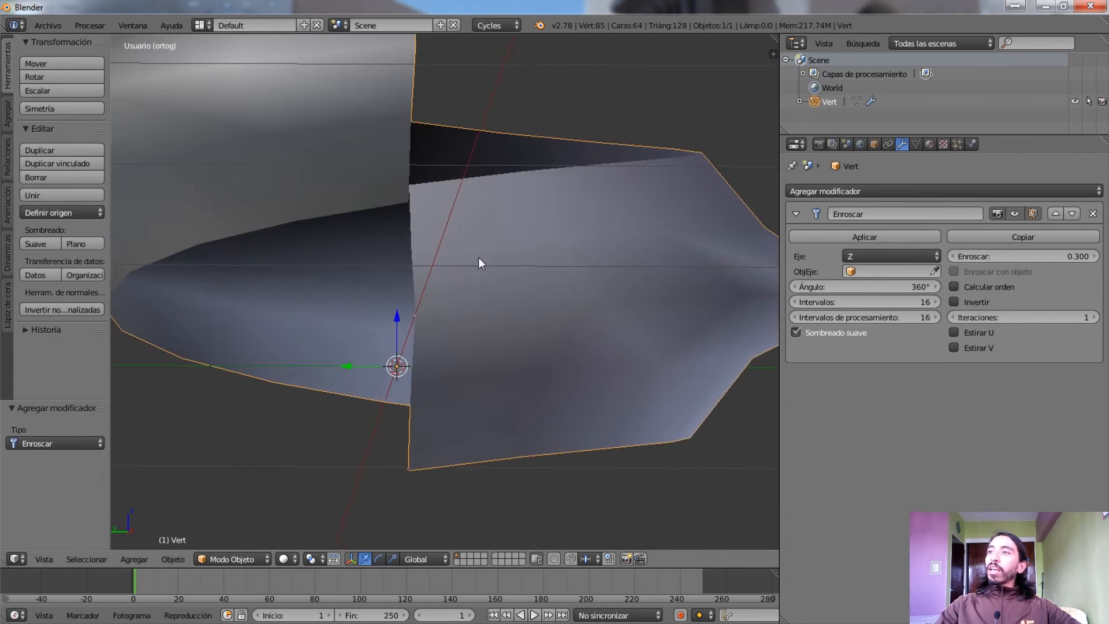
scroll(466, 253, up, 5)
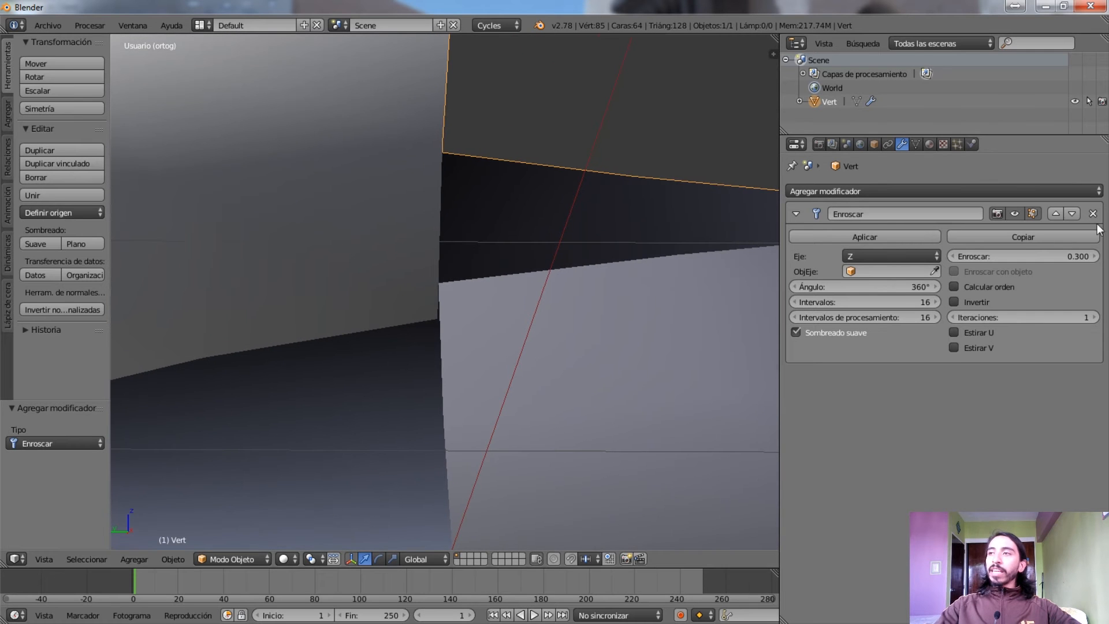
scroll(611, 286, up, 2)
Try an Enroscar offset of 0.400, and replace it with 0.33 to bring the turn's edges closer together
mouse_move(1045, 256)
mouse_down()
mouse_move(983, 266)
mouse_move(1020, 256)
mouse_move(986, 256)
mouse_move(1037, 256)
mouse_up()
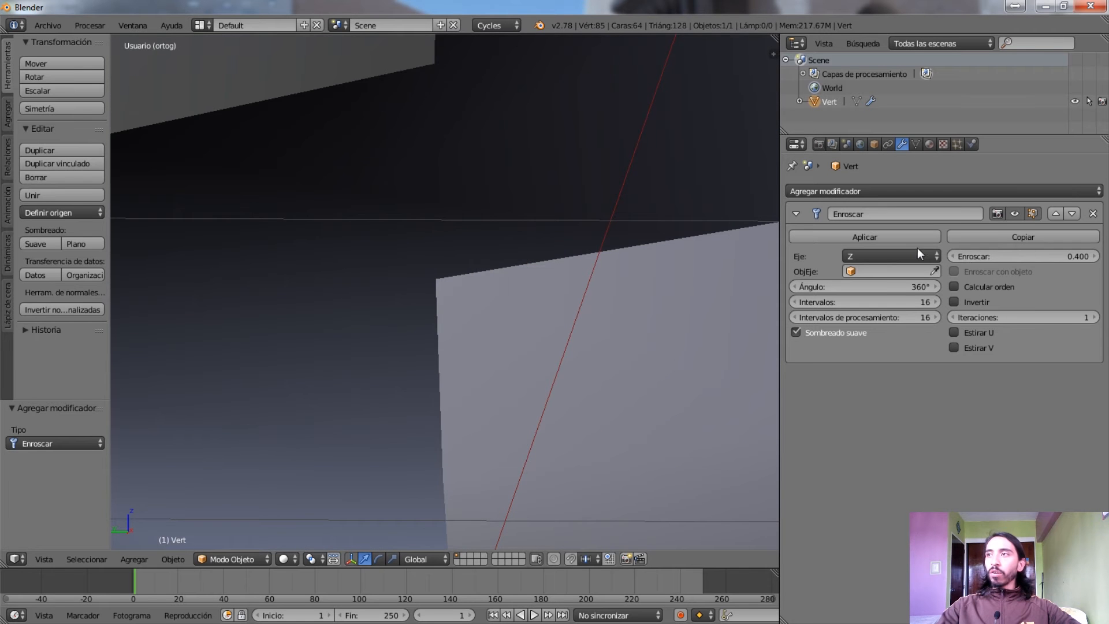
click(952, 253)
click(993, 254)
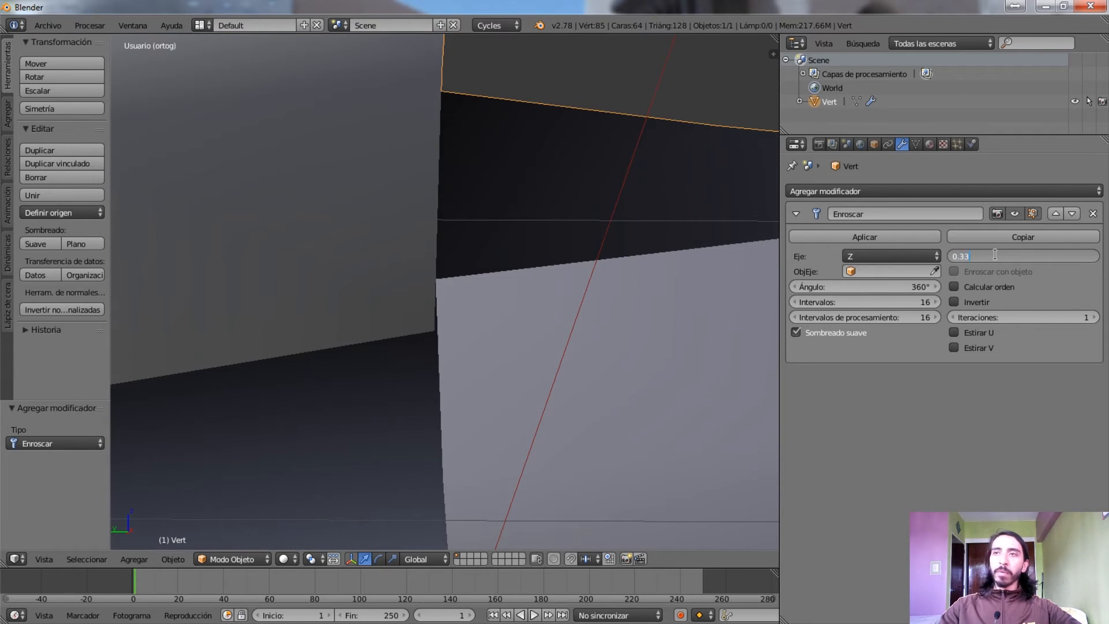
text(0.33)
key(Return)
Set the Enroscar offset to 0.32 and inspect the seam where the turn's edges meet
click(1001, 252)
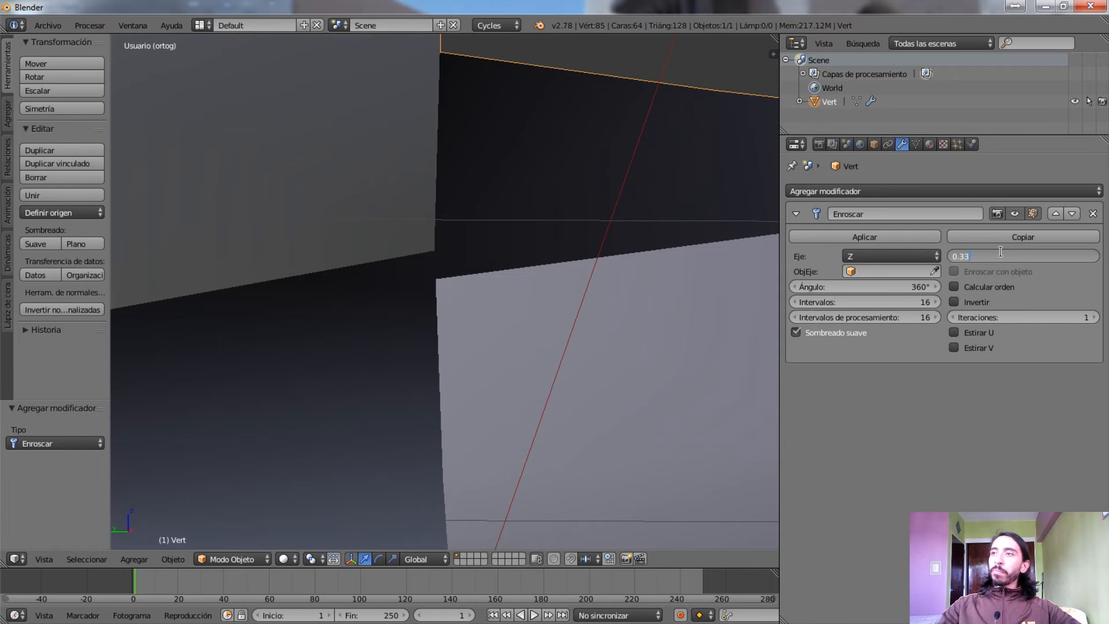
text(2)
key(Return)
scroll(434, 293, up, 3)
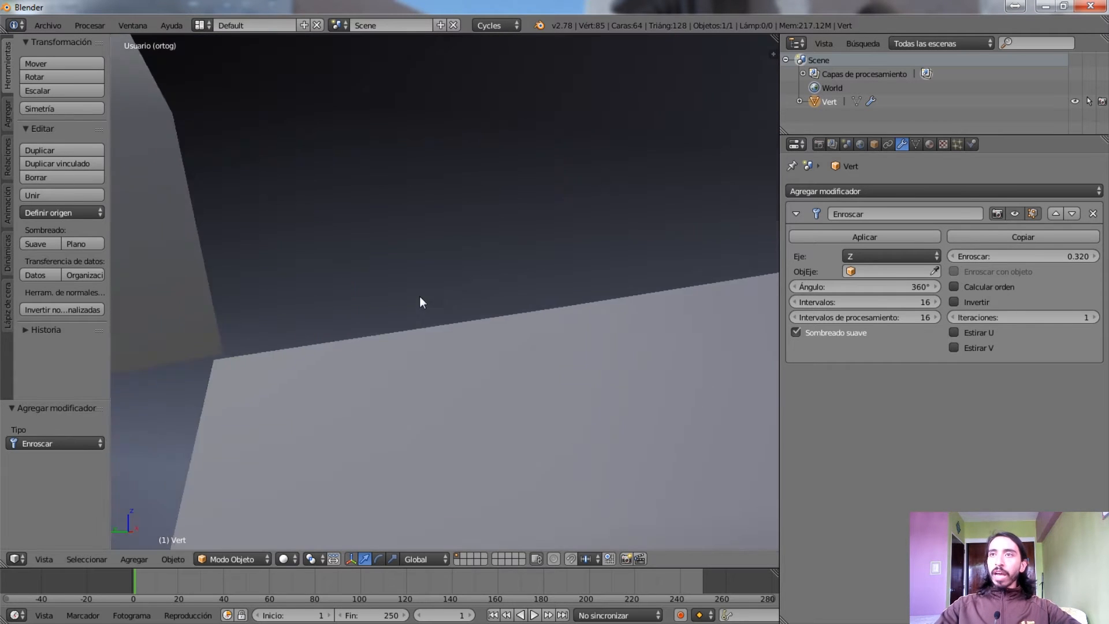
middle_drag(225, 369, 462, 365)
scroll(460, 365, down, 6)
middle_drag(452, 325, 446, 335)
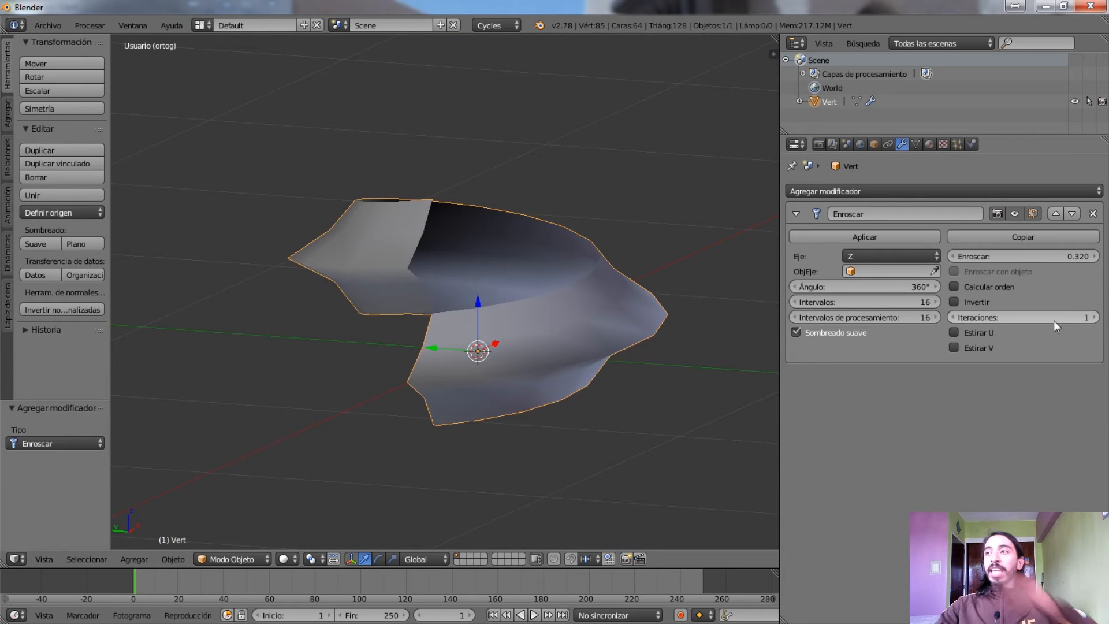
Set the Enroscar modifier's Iteraciones to 9 to stack the turn into a long screw thread
click(1094, 317)
click(1094, 317)
click(1094, 317)
click(1094, 318)
scroll(522, 358, down, 5)
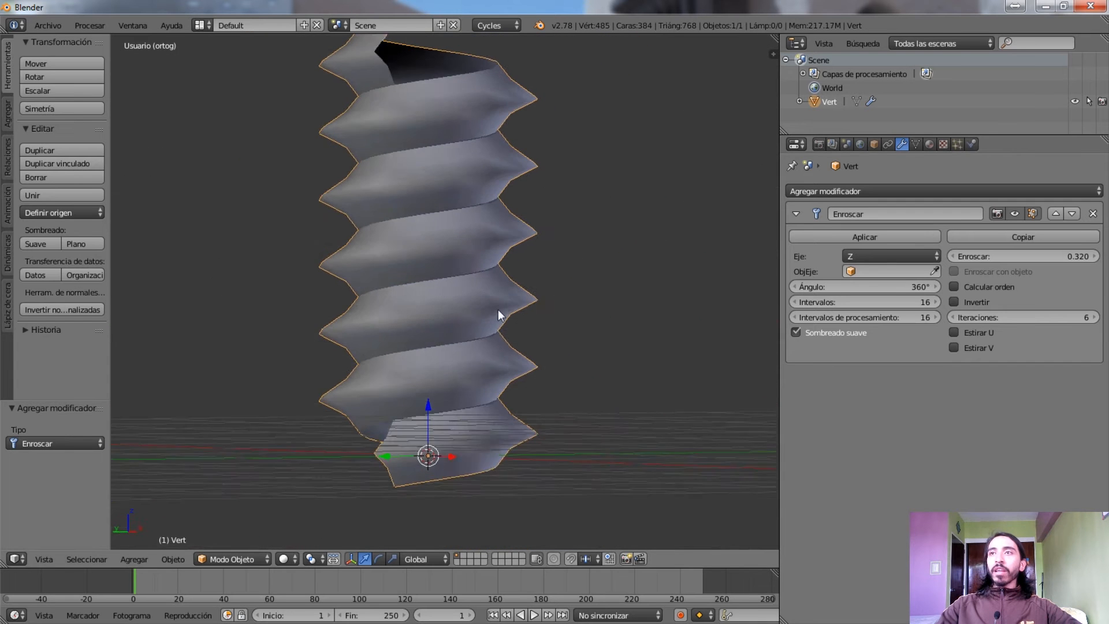
click(1094, 317)
scroll(536, 216, down, 4)
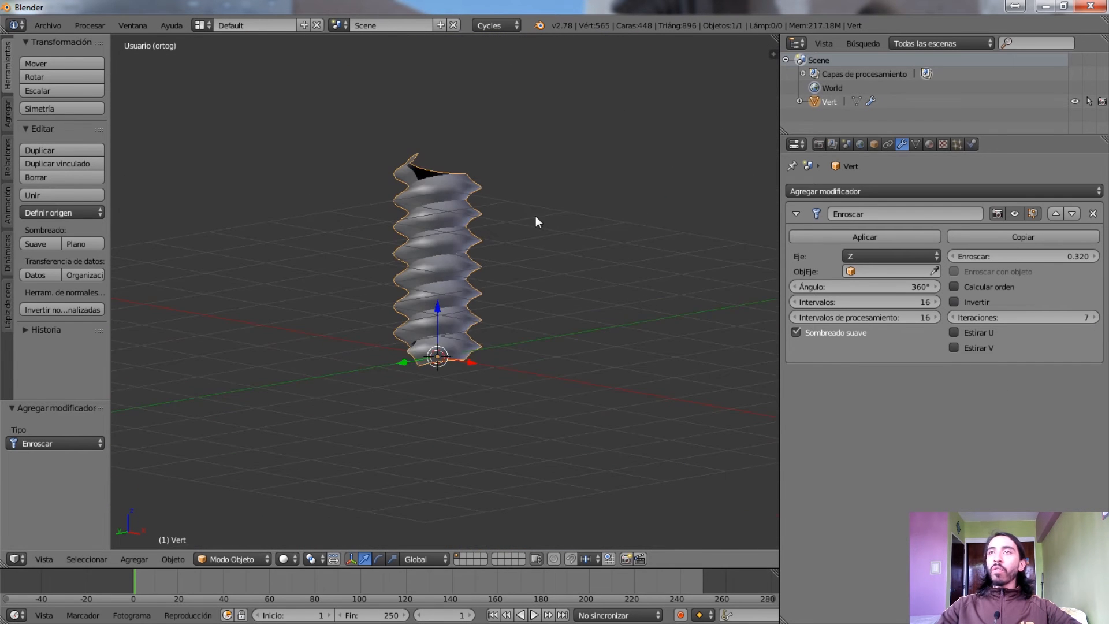
middle_drag(535, 216, 506, 264)
click(1094, 317)
click(1094, 317)
middle_drag(658, 190, 520, 254)
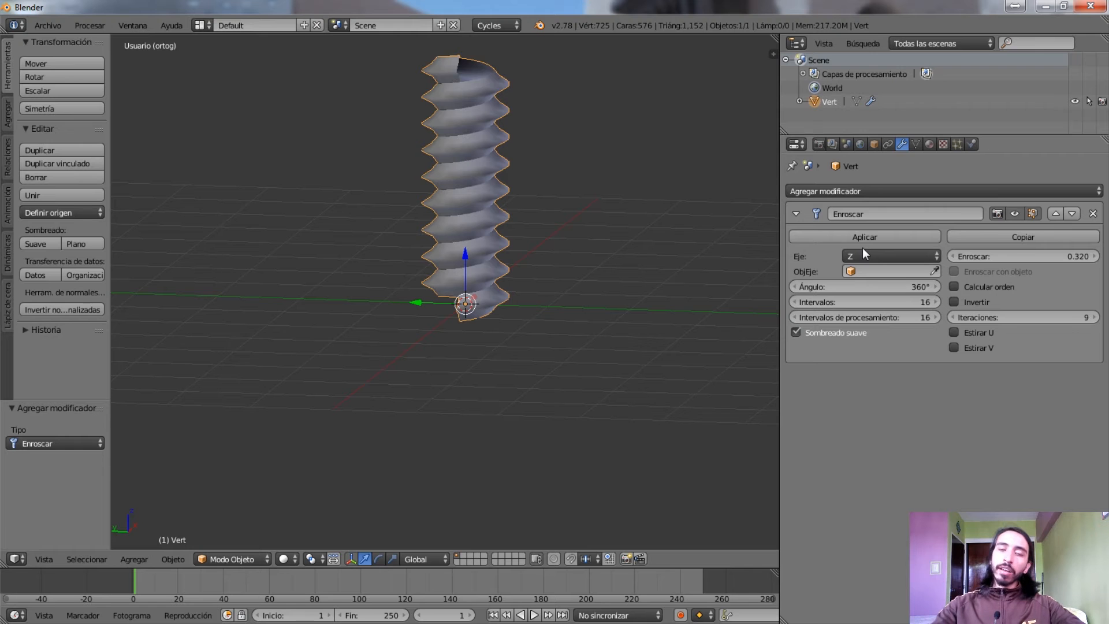
In Edit Mode, move the profile's tip vertex inward by about 0.084 in X to make the thread shallower
scroll(519, 217, up, 3)
middle_drag(543, 198, 470, 270)
scroll(470, 271, up, 1)
scroll(428, 289, down, 1)
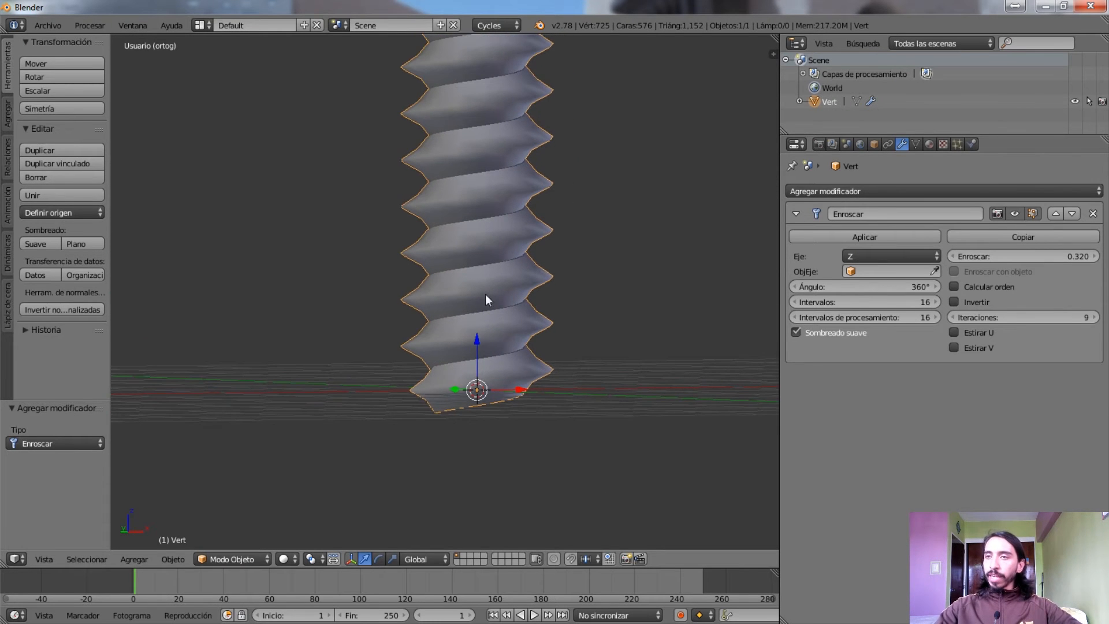
key(Tab)
shift+middle_drag(483, 404, 483, 247)
scroll(478, 382, up, 6)
right_click(418, 295)
middle_drag(418, 296, 441, 304)
key(g)
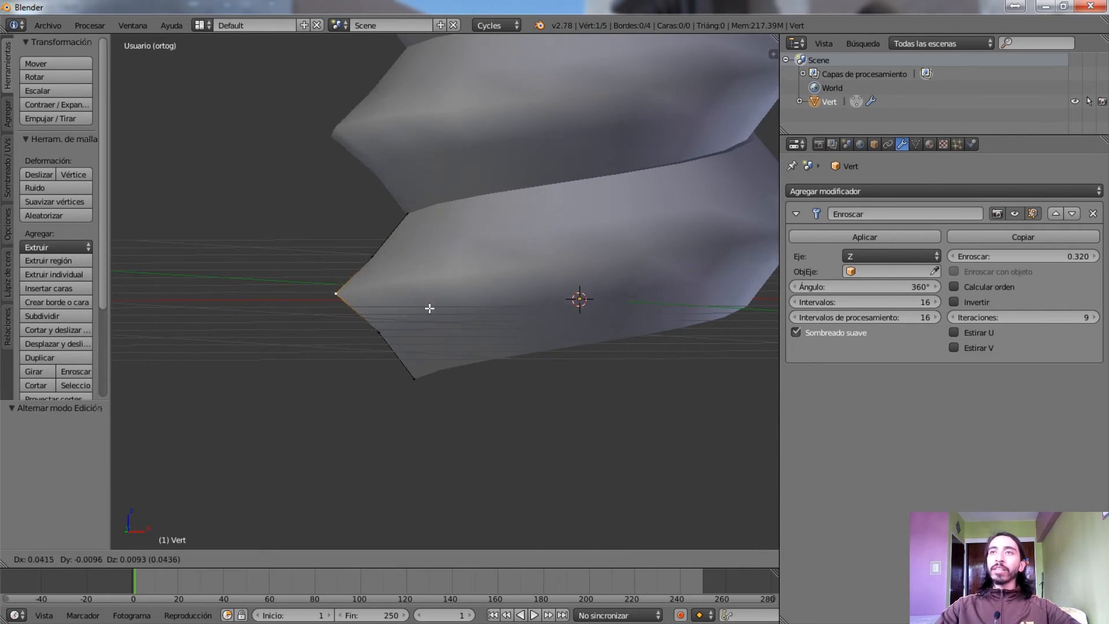
click(446, 307)
Move the same tip vertex outward and up, about -0.206 in X and 0.092 in Z, to sharpen the thread
scroll(449, 268, down, 6)
key(g)
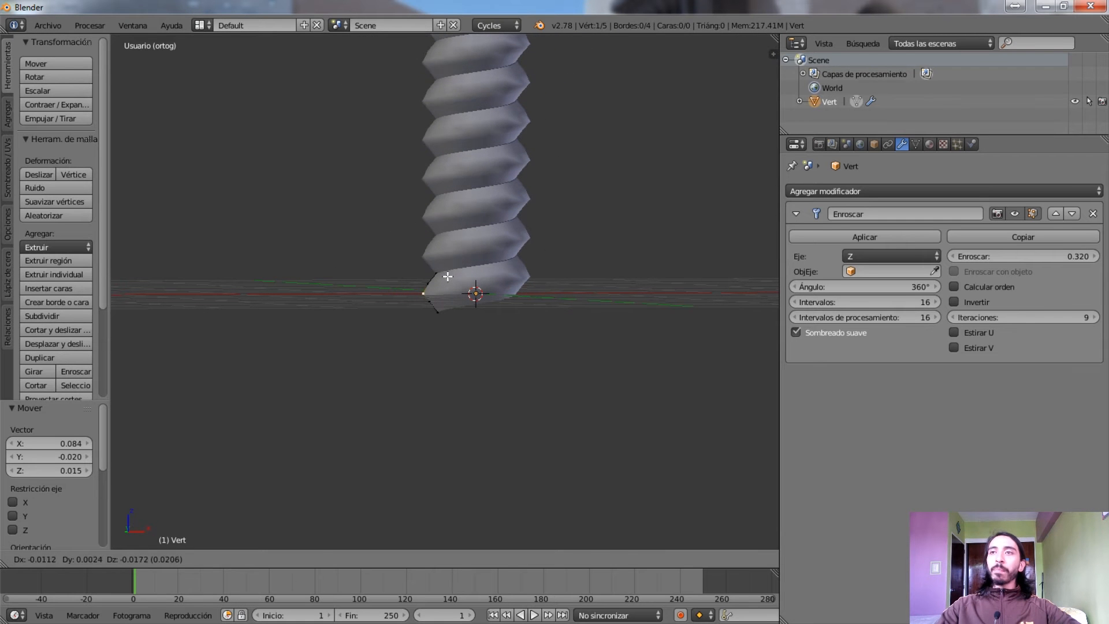
click(410, 283)
middle_drag(401, 206, 584, 184)
scroll(556, 289, up, 4)
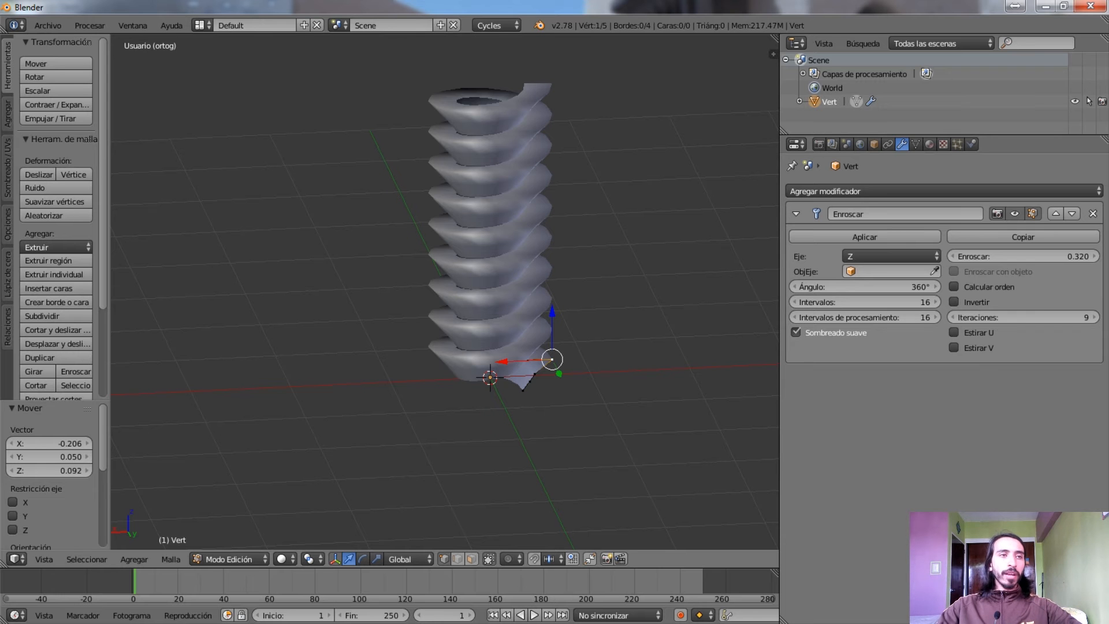
Remove the Enroscar modifier and delete the profile object from the scene
click(1093, 213)
middle_drag(507, 362, 545, 306)
scroll(569, 311, up, 5)
key(a)
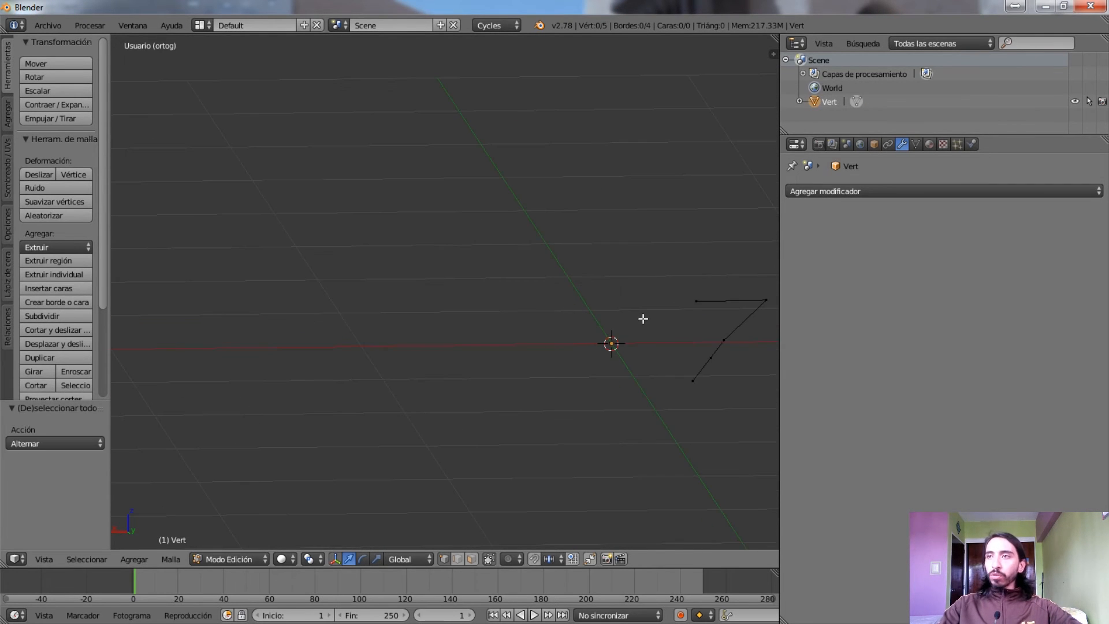
shift+middle_drag(641, 317, 508, 320)
key(Tab)
key(x)
click(508, 321)
Add a sphere mesh with 32 segments and 16 rings, keeping its size at 1.000
key(shift+a)
mouse_move(483, 338)
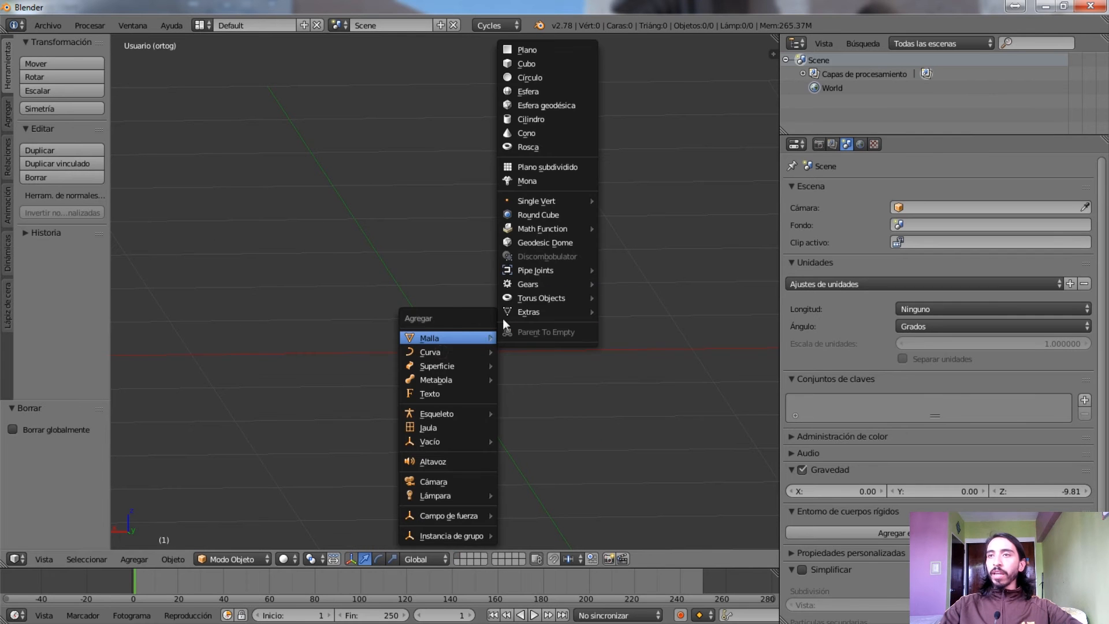
click(535, 90)
key(s)
key(Escape)
Prepare the sphere in Edit Mode from the front view, with face selection and wireframe display
click(862, 192)
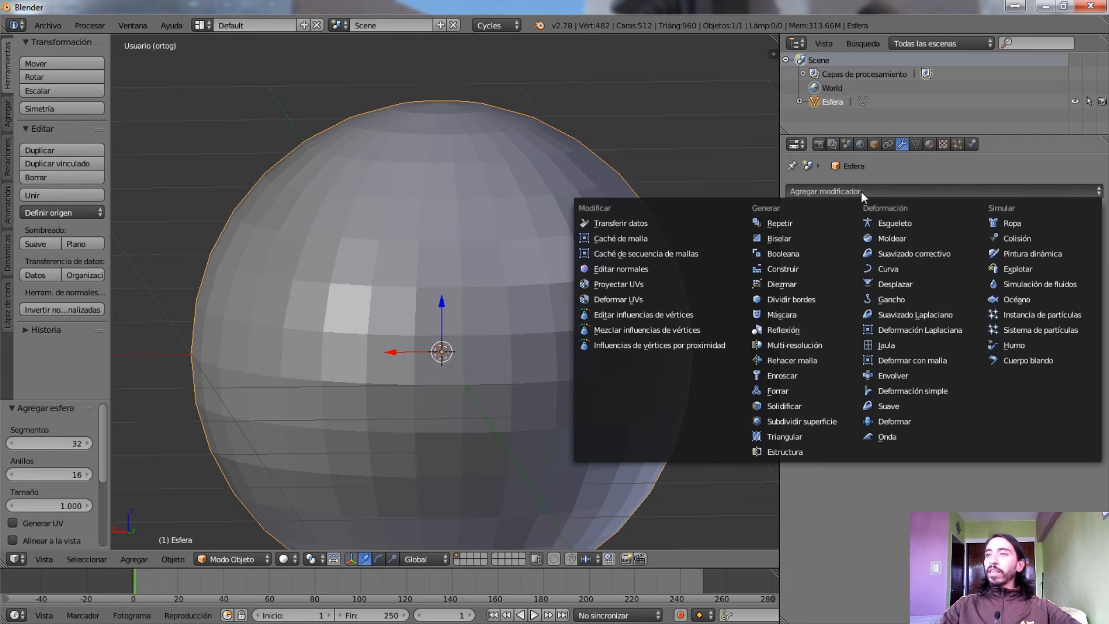
shift+middle_drag(421, 248, 338, 162)
key(Tab)
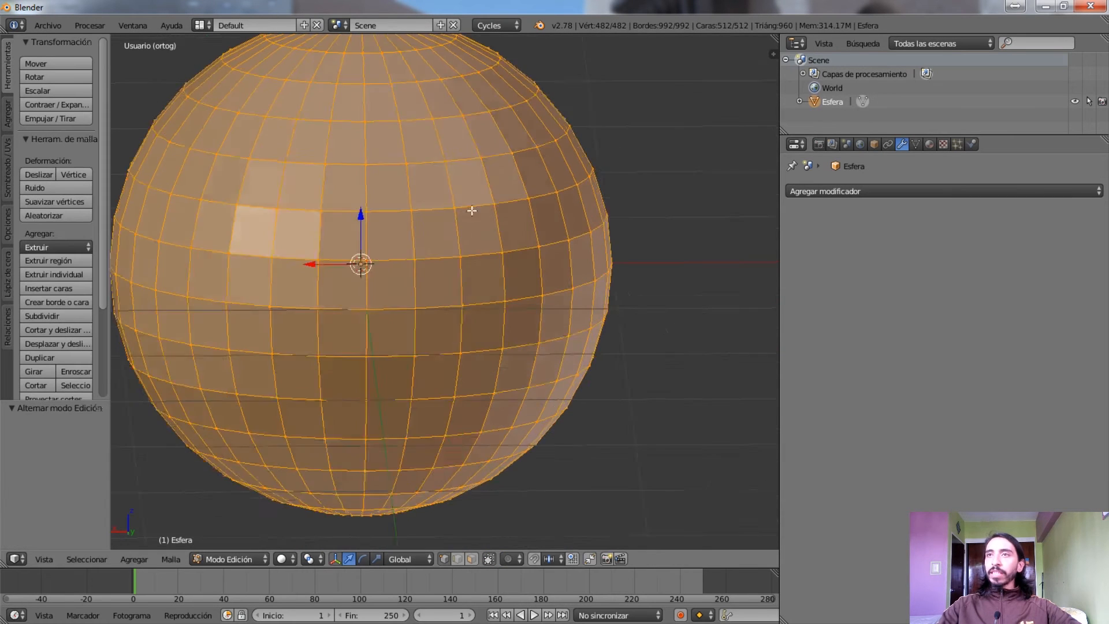
key(KP_1)
scroll(428, 198, down, 4)
shift+middle_drag(428, 198, 360, 206)
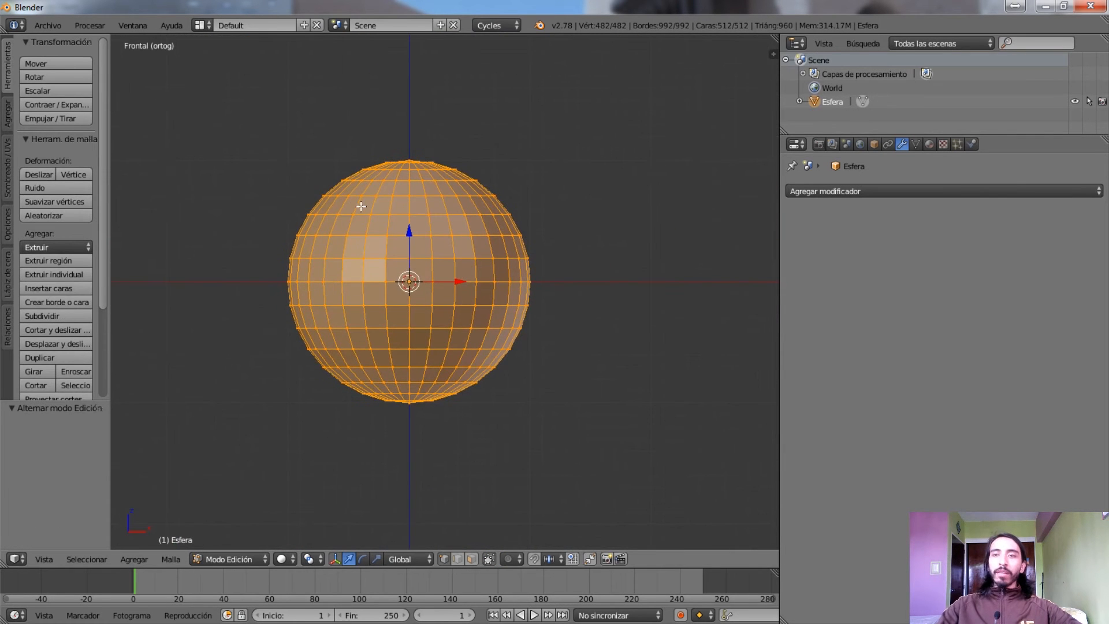
key(a)
right_click(433, 162)
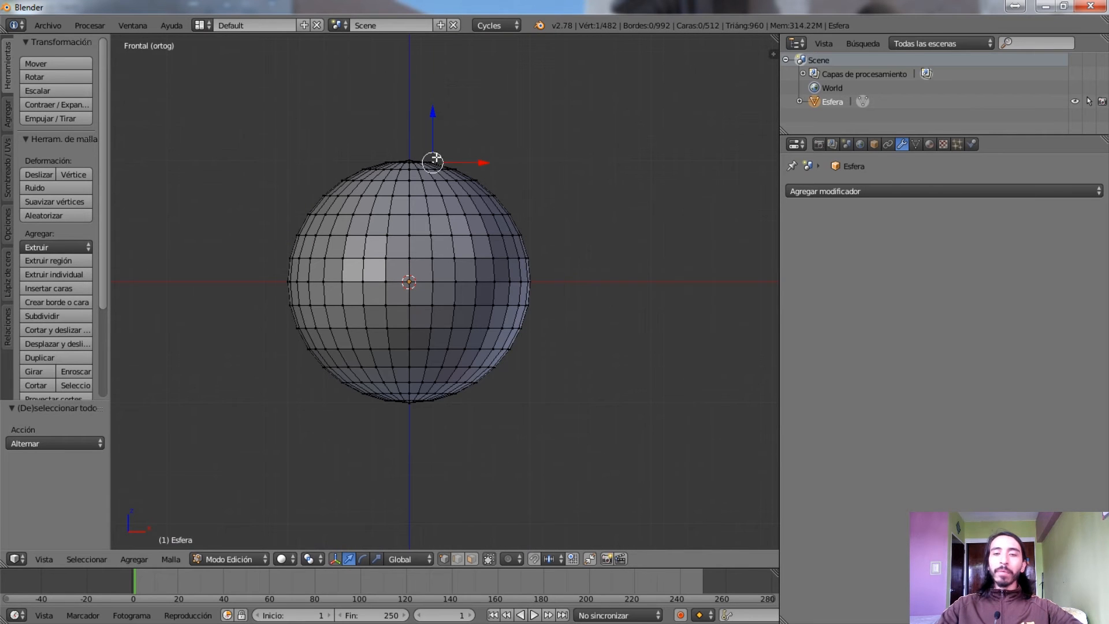
key(a)
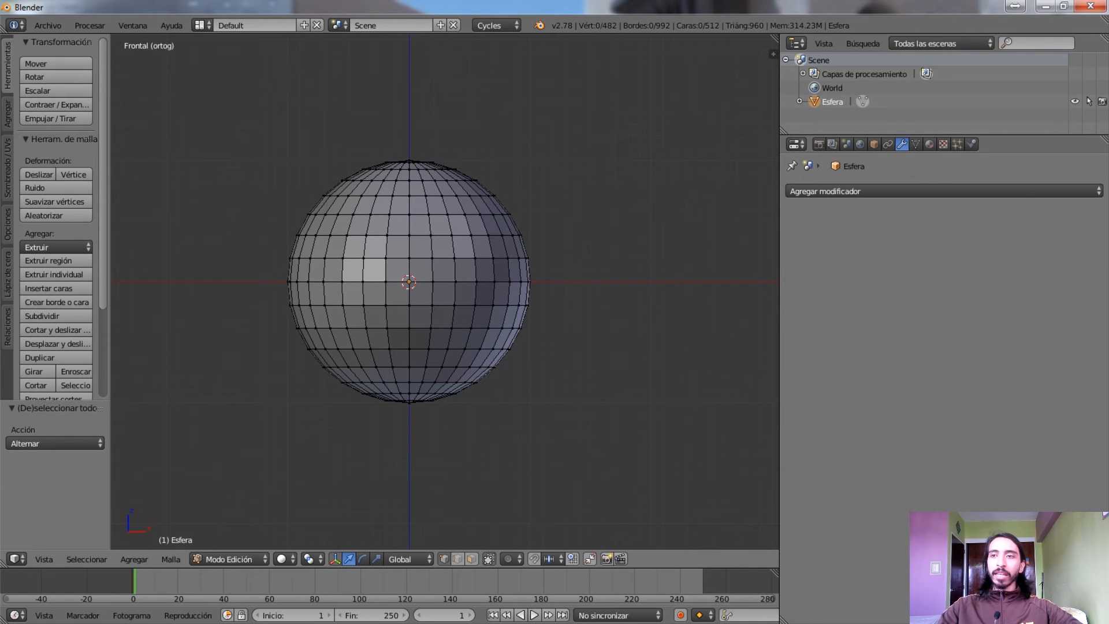
key(a)
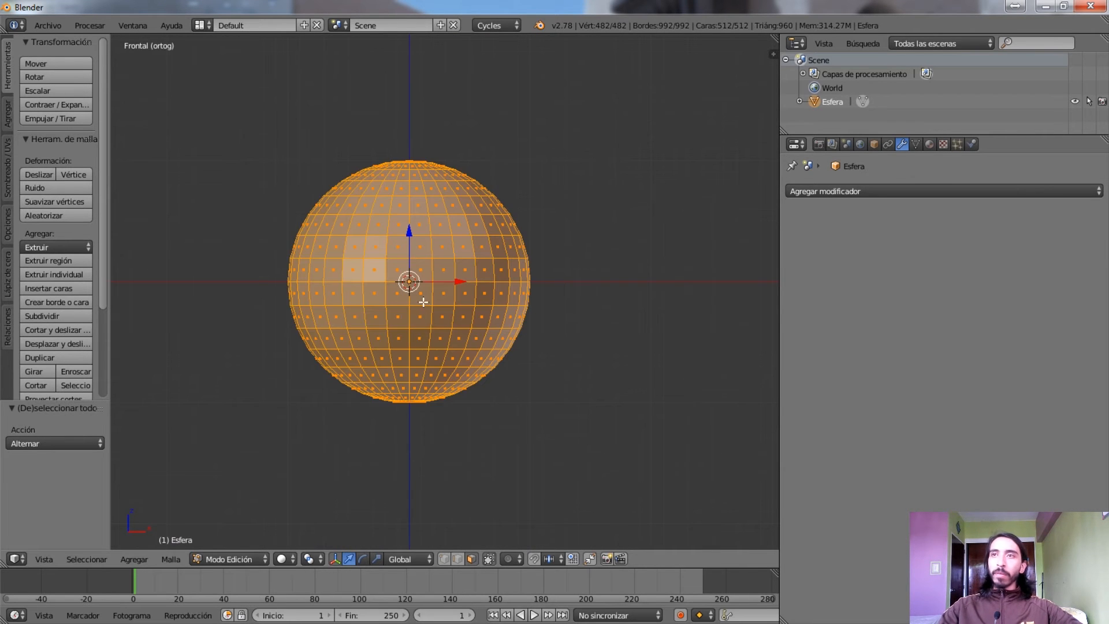
right_click(417, 205)
key(z)
Box-select the faces on the sphere's positive X half and delete them
key(b)
drag(417, 104, 580, 502)
key(b)
drag(412, 116, 607, 437)
key(x)
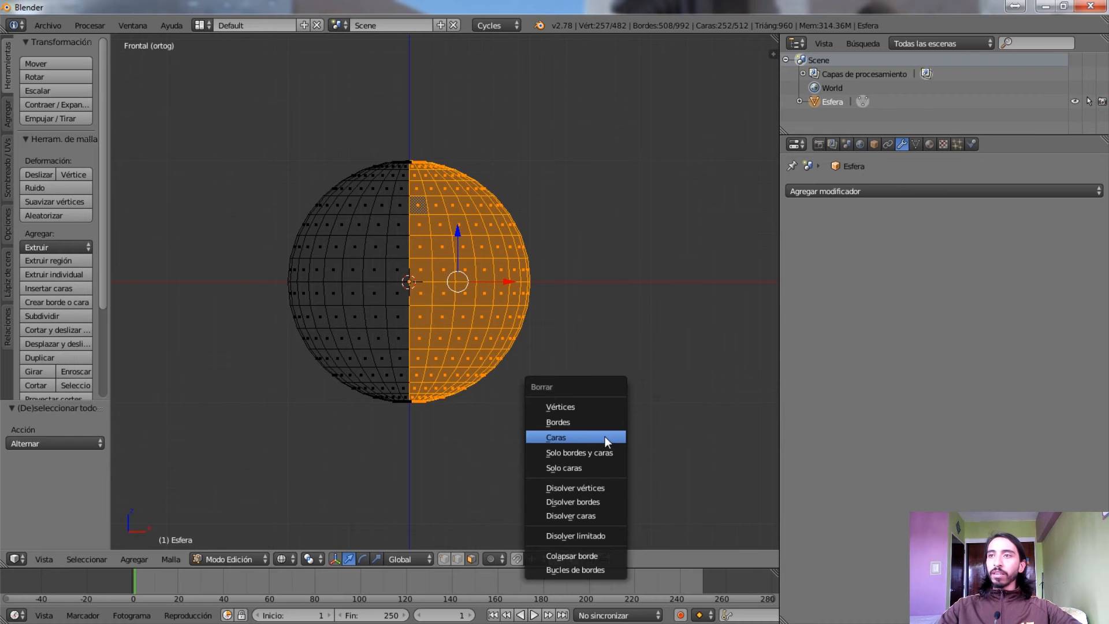
click(604, 437)
Delete the leftover faces beyond the centre line at the poles, and return to Object Mode with solid shading
key(b)
drag(408, 91, 614, 514)
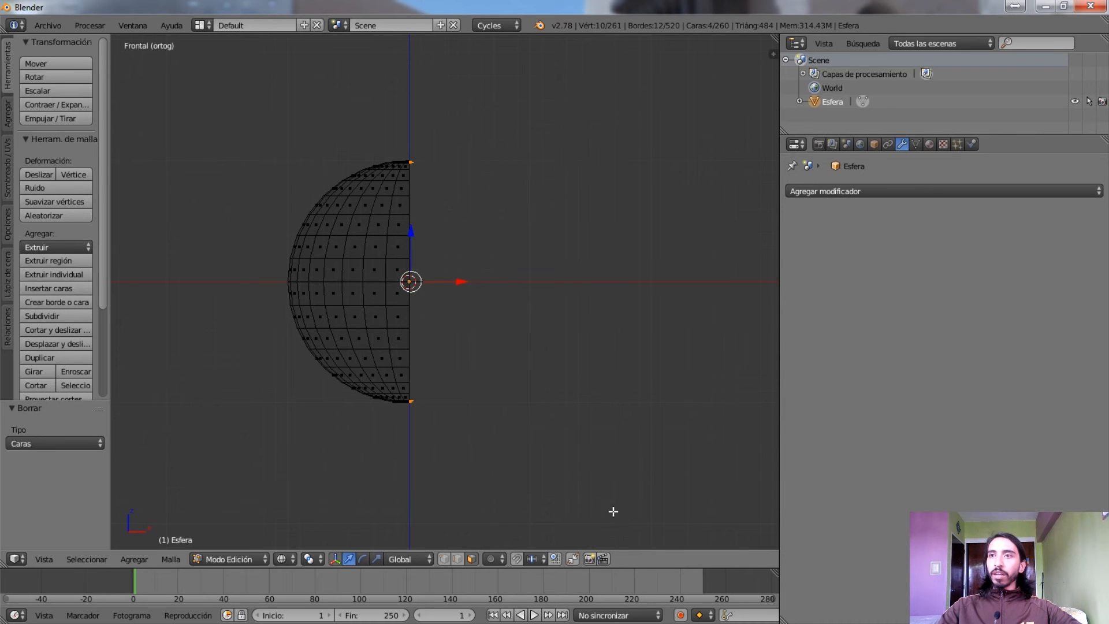
key(x)
click(600, 469)
mouse_move(601, 469)
middle_down()
mouse_move(505, 283)
mouse_move(462, 275)
mouse_move(421, 322)
middle_up()
key(Tab)
key(z)
Add a Solidificar modifier to the half sphere and set its Grosor to 0.16
middle_drag(560, 307, 529, 290)
scroll(433, 284, up, 5)
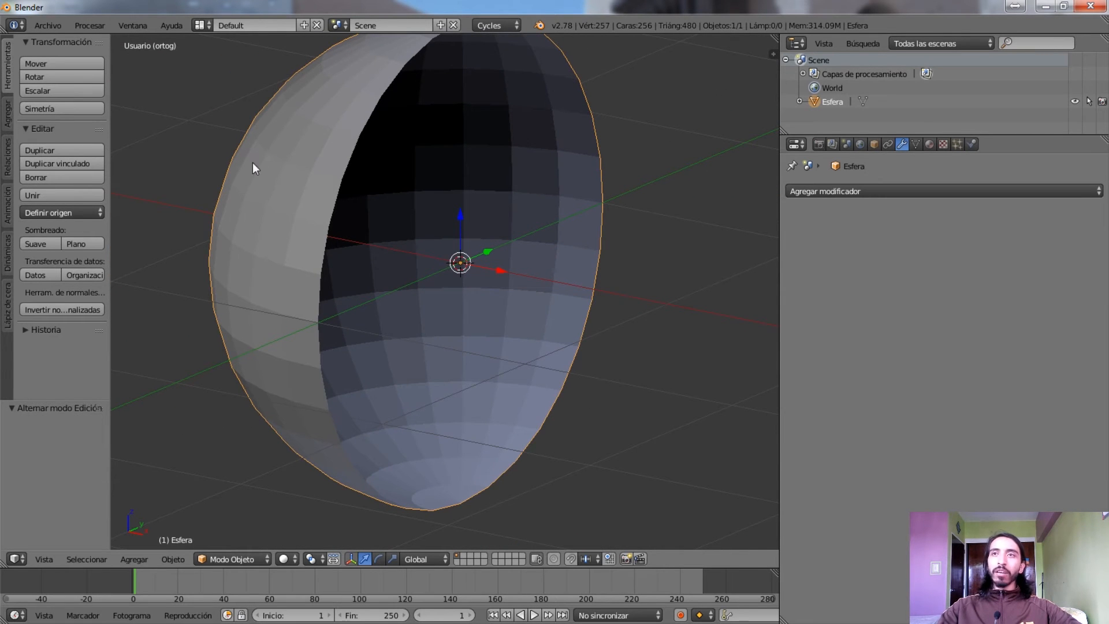
middle_drag(322, 189, 370, 233)
middle_drag(729, 354, 136, 343)
click(795, 192)
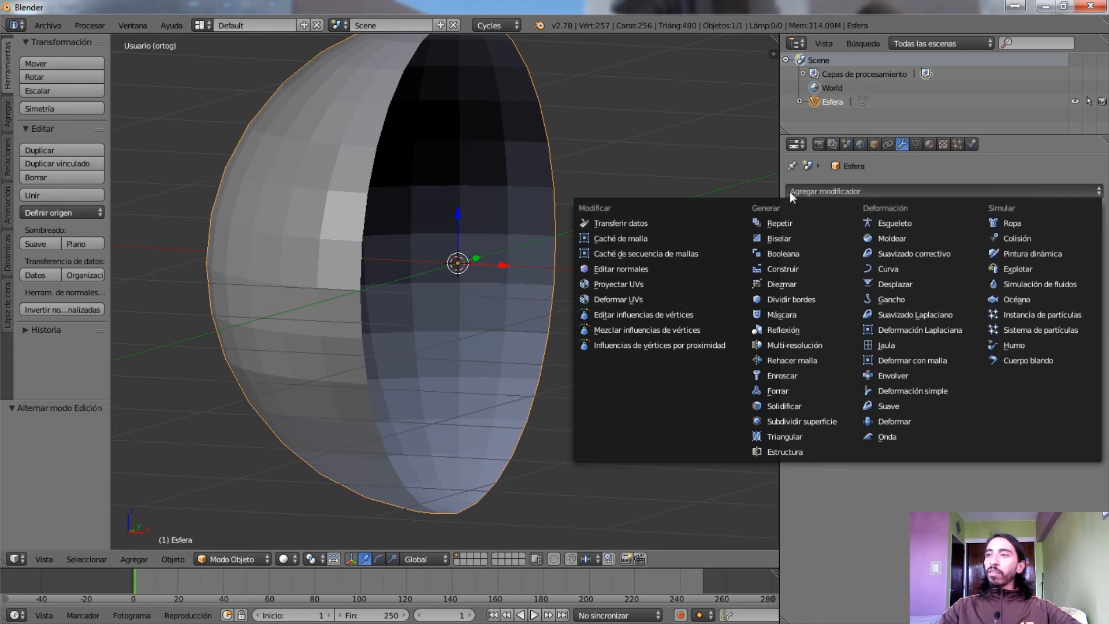
click(810, 408)
middle_drag(448, 199, 635, 278)
drag(839, 257, 907, 257)
middle_drag(388, 241, 408, 196)
scroll(480, 253, up, 3)
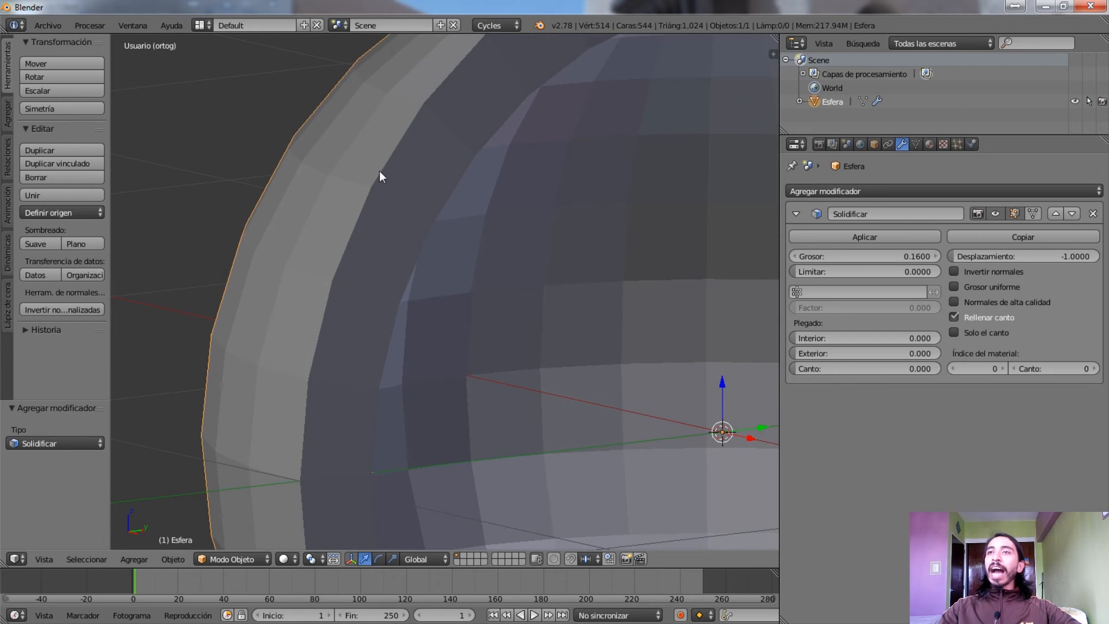
Enter Edit Mode with solid shading and select one face near the half sphere's open rim
key(Tab)
scroll(426, 235, down, 5)
middle_drag(428, 293, 352, 277)
key(z)
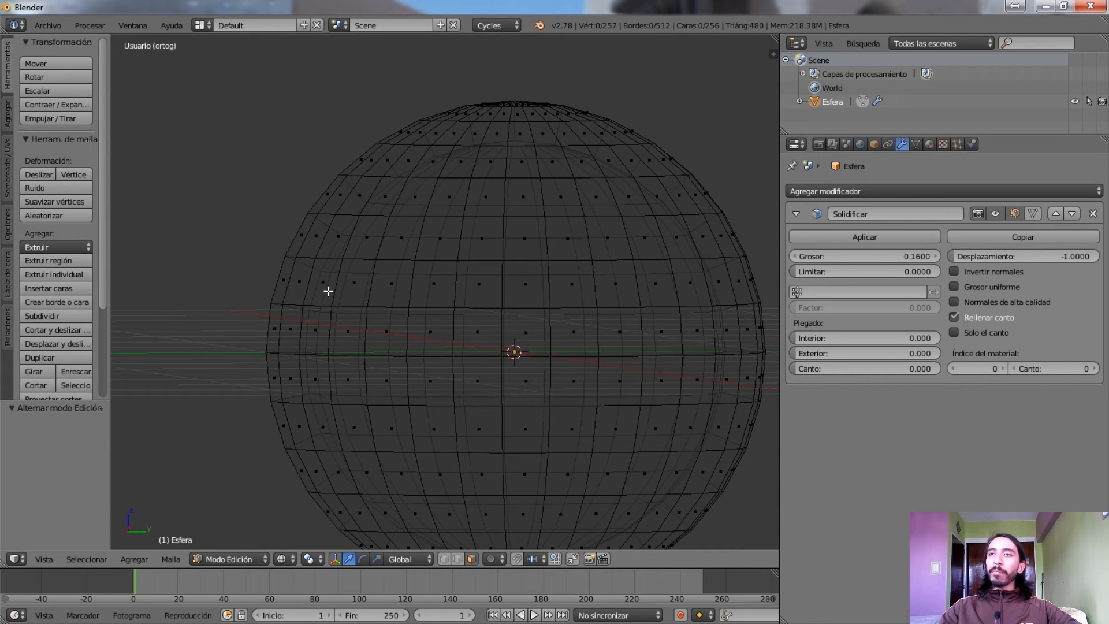
middle_drag(276, 268, 525, 349)
key(z)
right_click(525, 349)
key(g)
key(Escape)
scroll(538, 299, up, 5)
scroll(403, 229, up, 2)
middle_drag(404, 228, 389, 211)
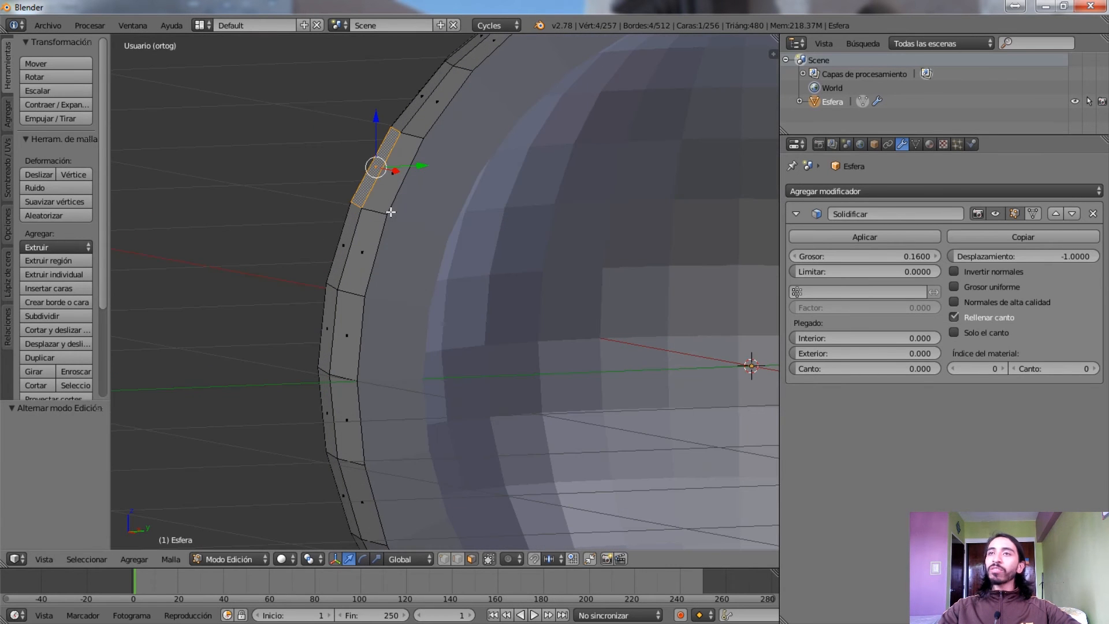
Set the Solidificar modifier's Grosor to 0.032, keeping Desplazamiento at -1
drag(848, 255, 878, 262)
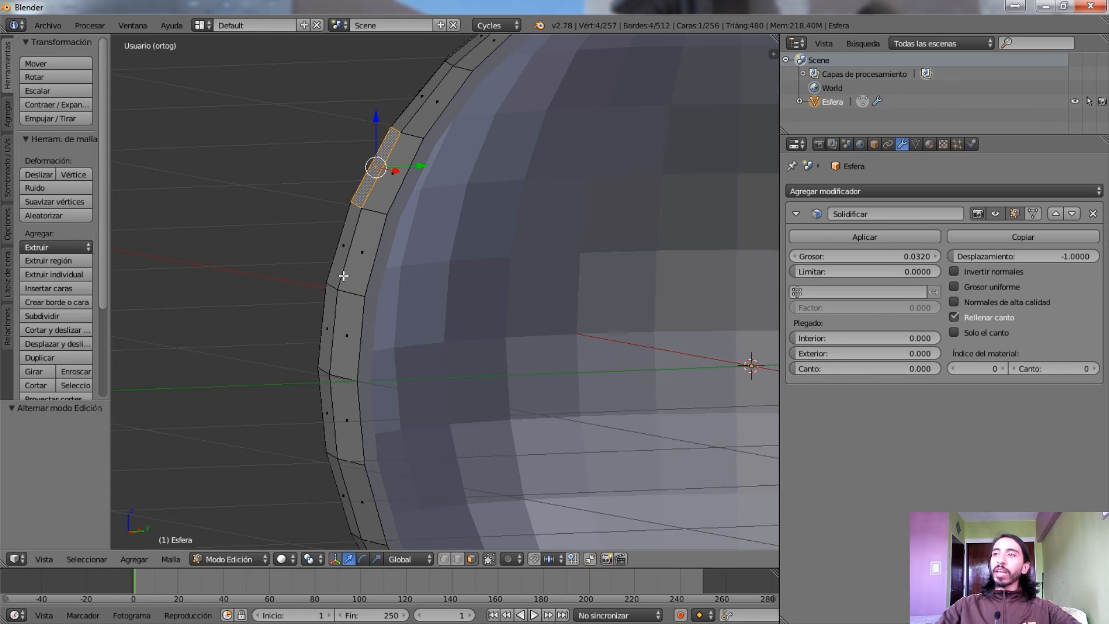
key(Home)
middle_drag(454, 256, 404, 254)
drag(982, 255, 953, 255)
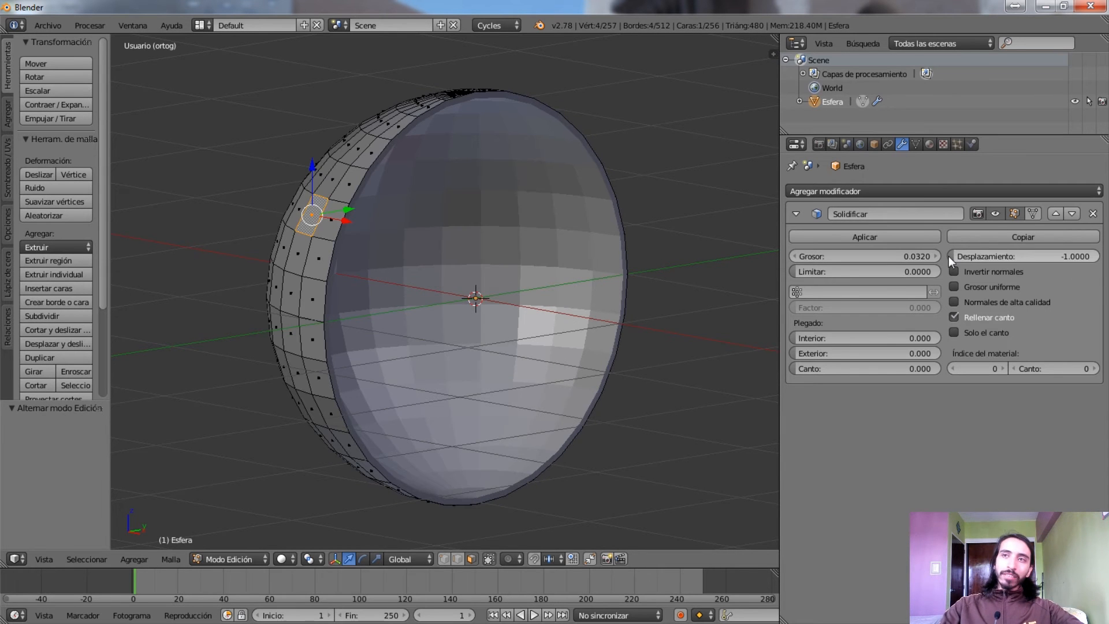
Try the Invertir normales option of the Solidificar modifier and turn it back off
scroll(469, 266, up, 3)
ctrl+scroll(469, 266, up, 3)
scroll(555, 296, up, 2)
click(977, 270)
click(980, 272)
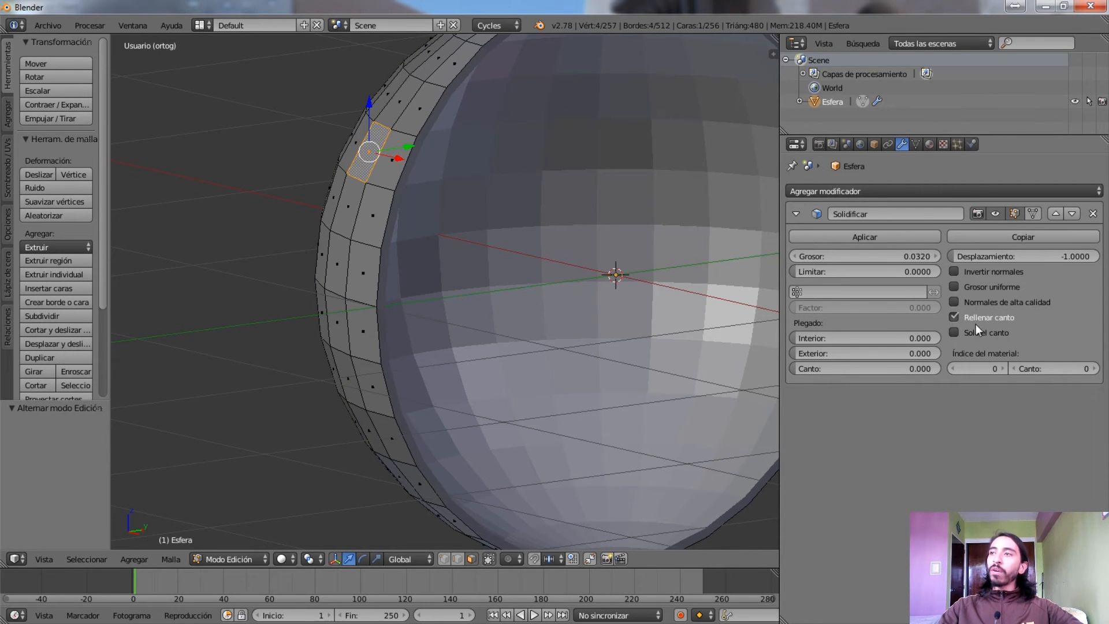
Switch to vertex selection and move an upper rim vertex inwards by about X 0.068, Y 0.151, Z -0.172
scroll(547, 113, down, 3)
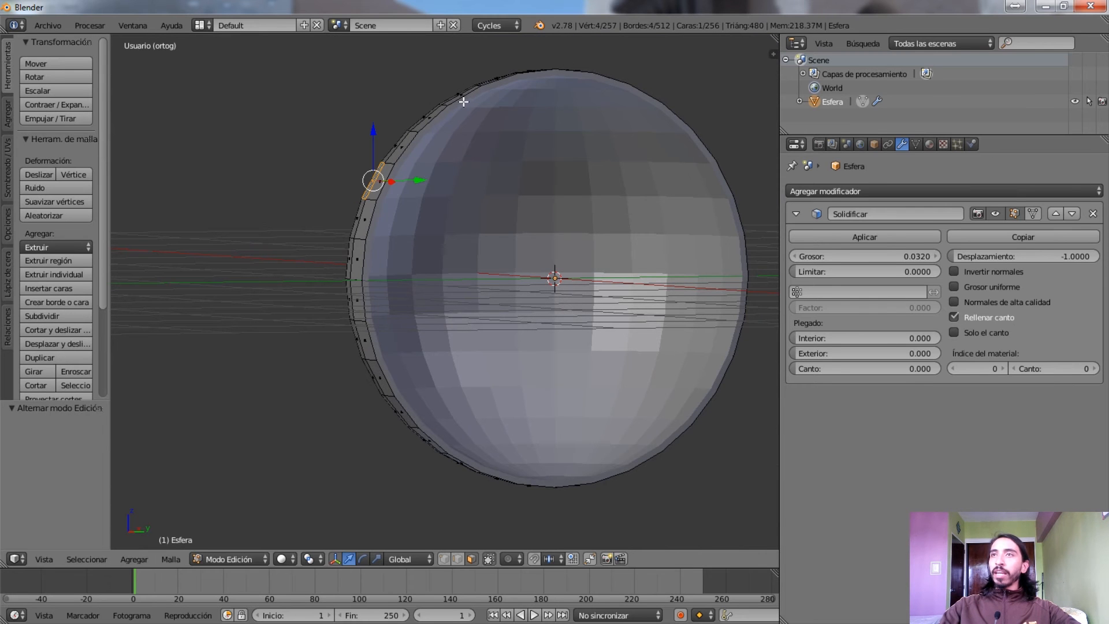
click(444, 558)
key(a)
right_click(376, 199)
key(a)
right_click(395, 164)
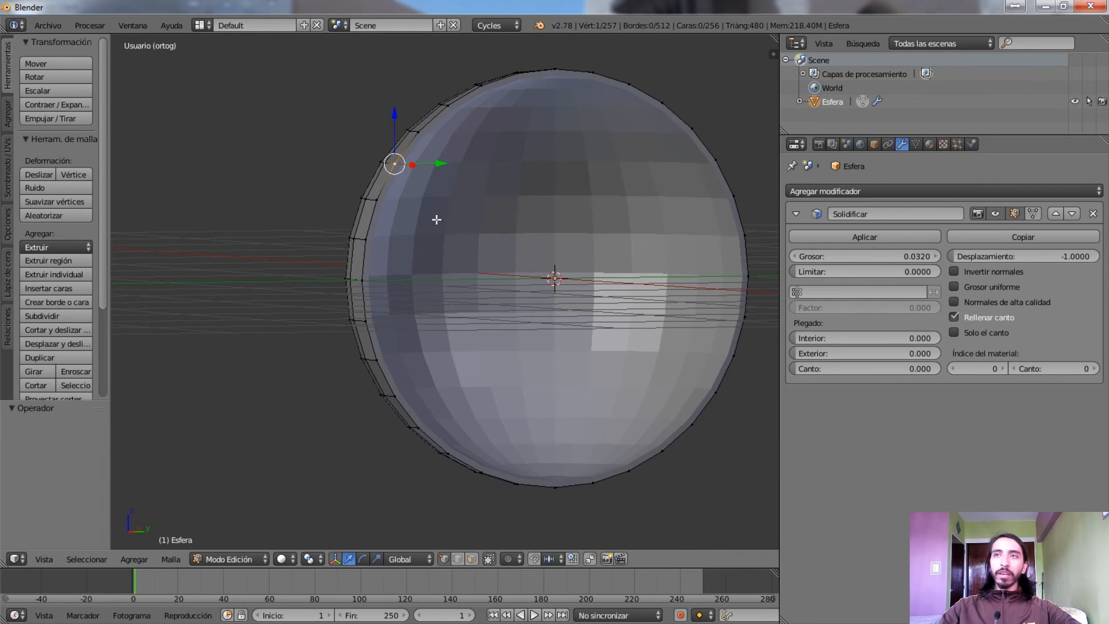
key(g)
click(439, 241)
Move the same rim vertex further towards the centre, by about X -0.015, Y 0.292, Z -0.105
scroll(421, 227, up, 4)
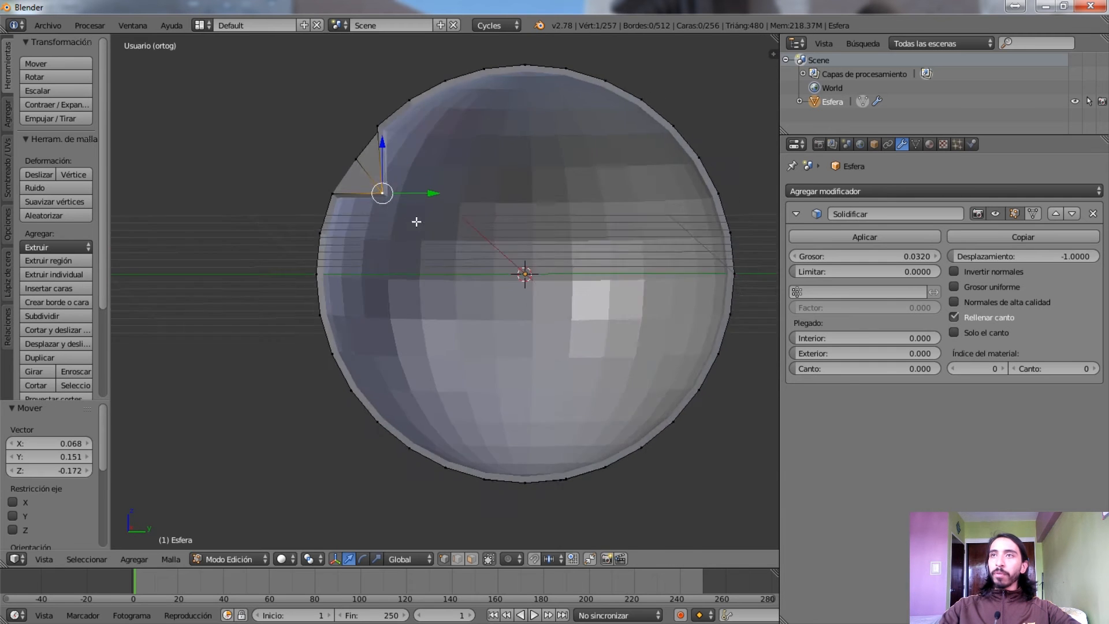
shift+middle_drag(403, 217, 483, 317)
key(g)
click(530, 335)
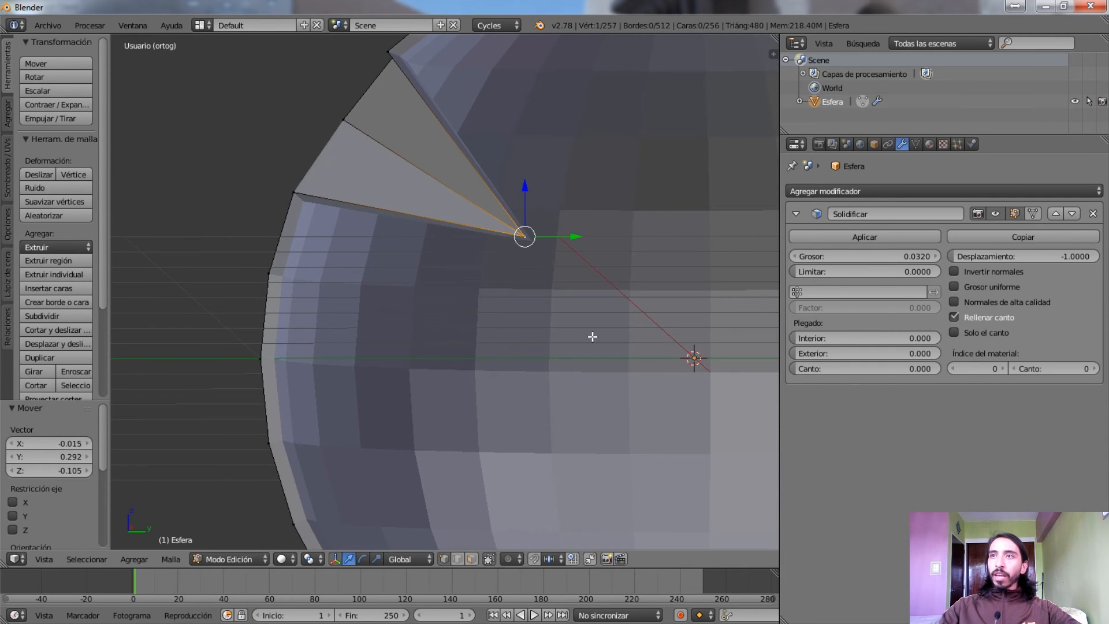
Enable Grosor uniforme on the Solidificar modifier and examine the wall around the displaced vertex
click(954, 287)
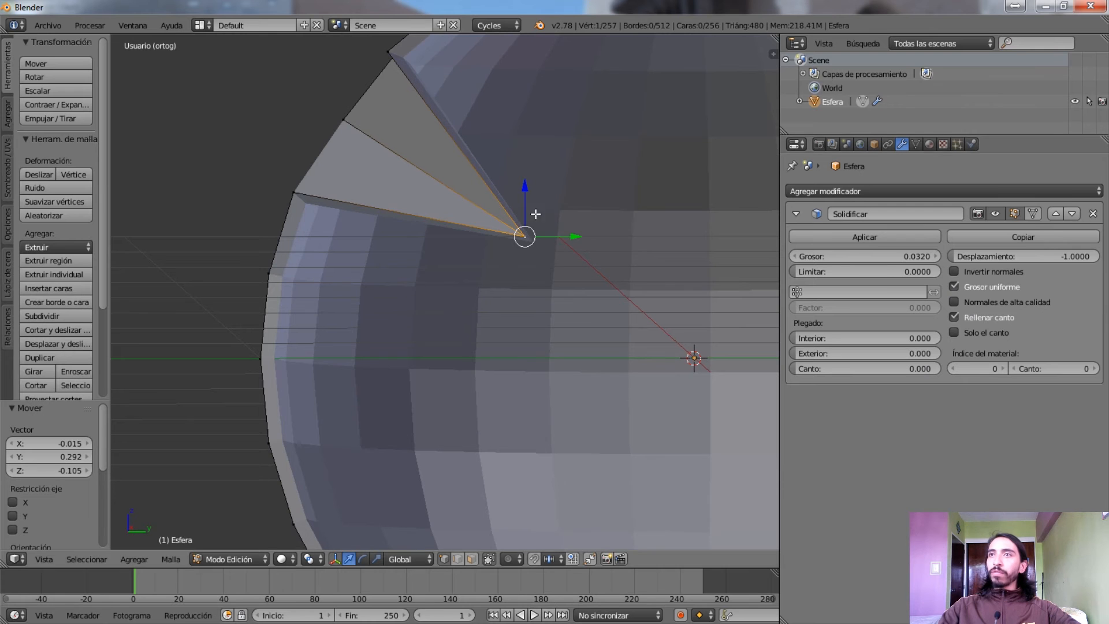
middle_drag(455, 117, 259, 220)
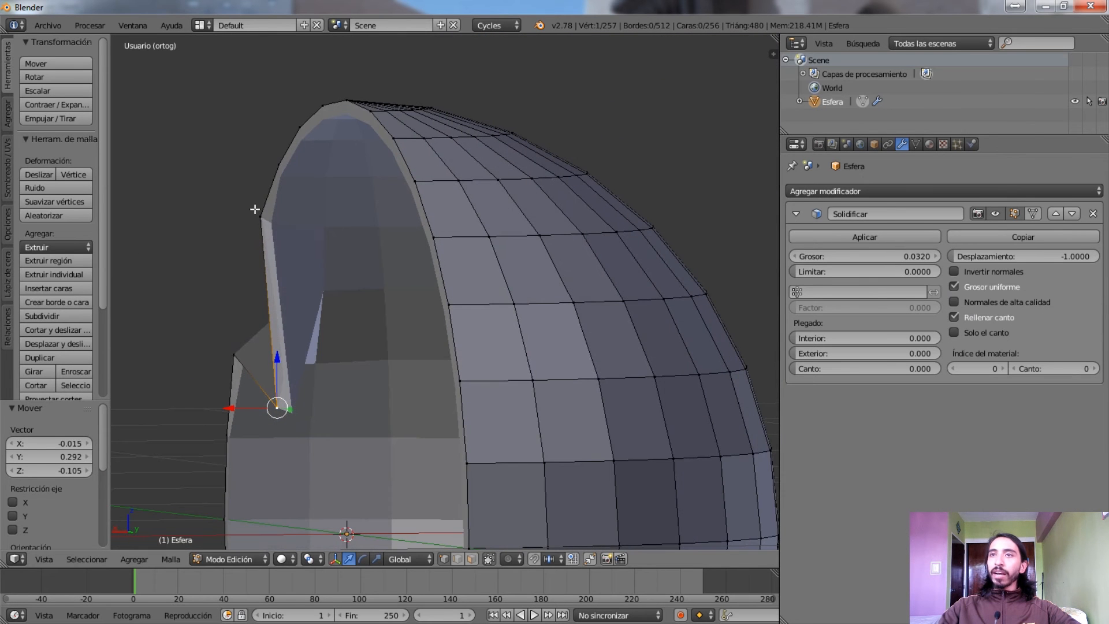
middle_drag(288, 321, 416, 208)
scroll(389, 297, up, 6)
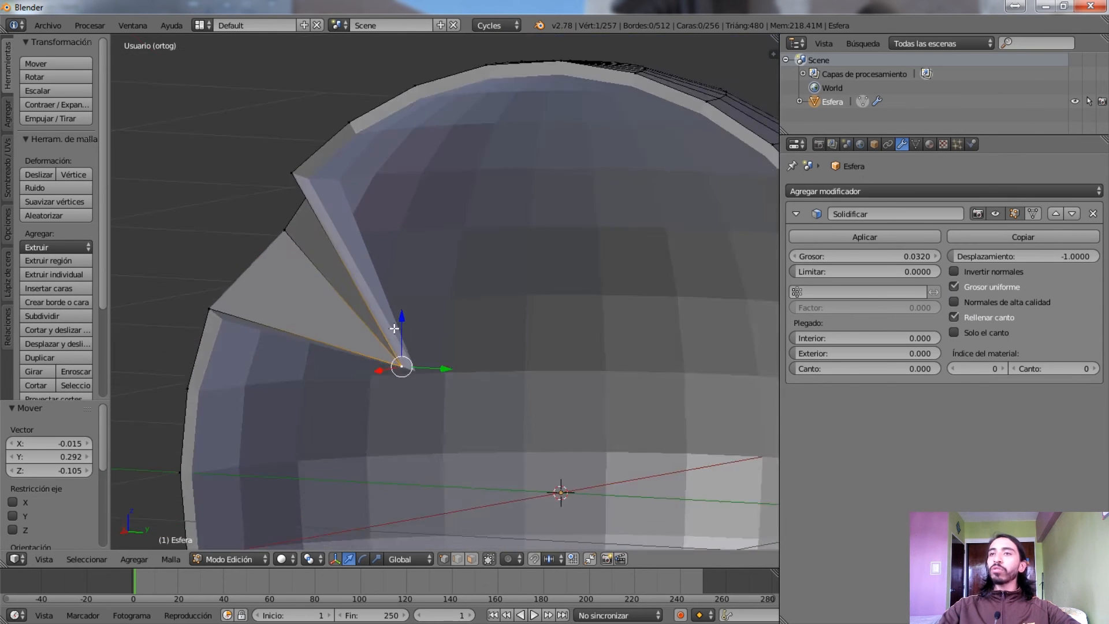
shift+middle_drag(450, 344, 514, 314)
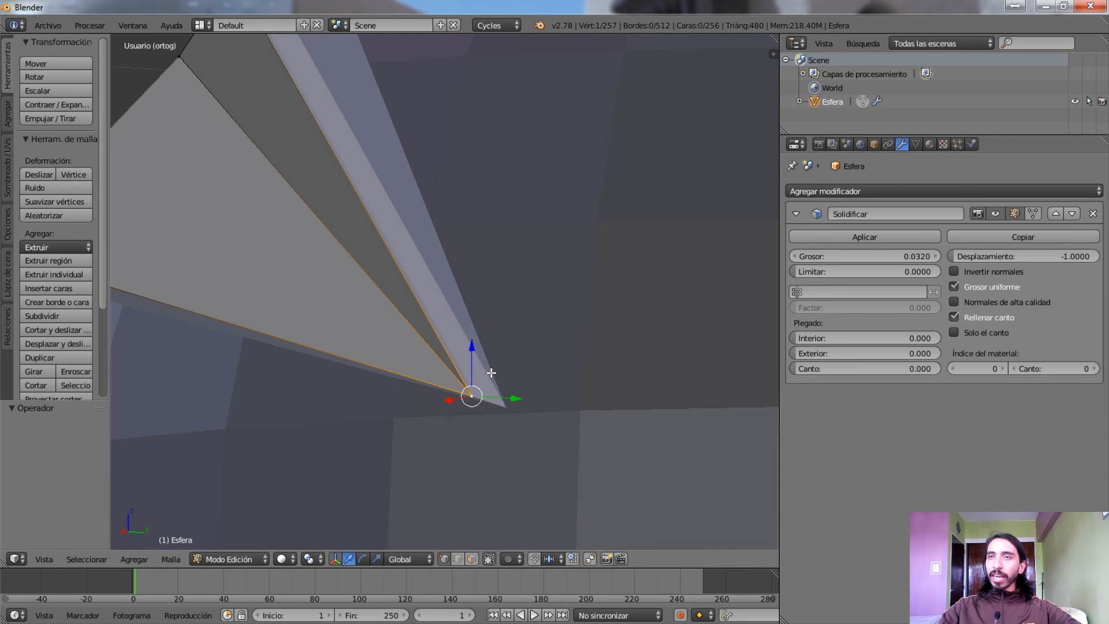
Undo the rim vertex moves to restore the half sphere's outline
key(KP_1)
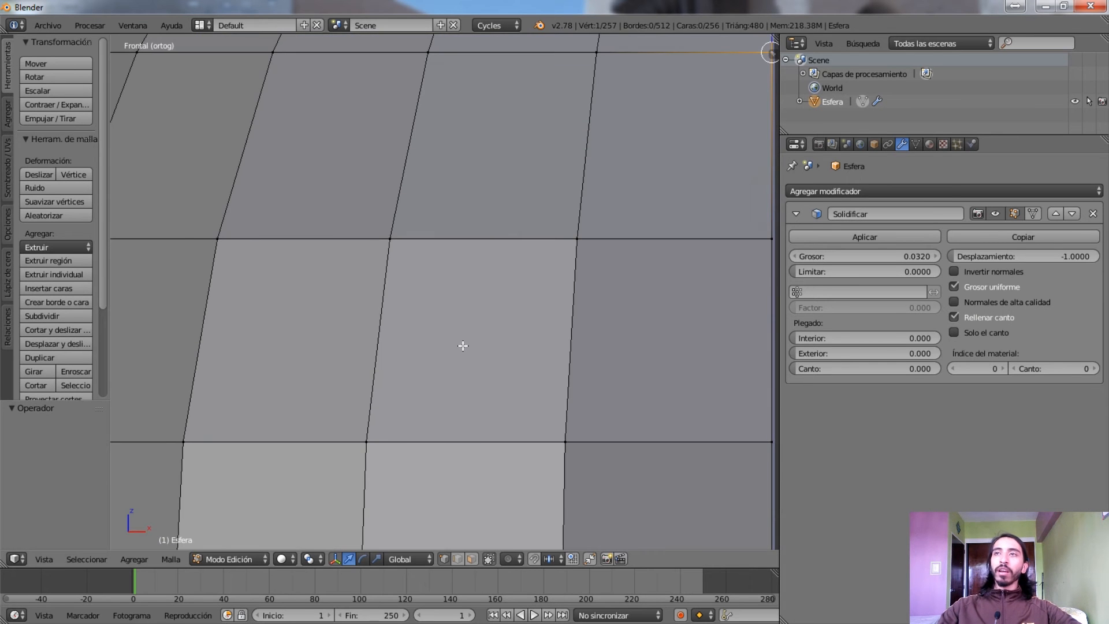
scroll(462, 345, down, 5)
middle_drag(487, 329, 624, 340)
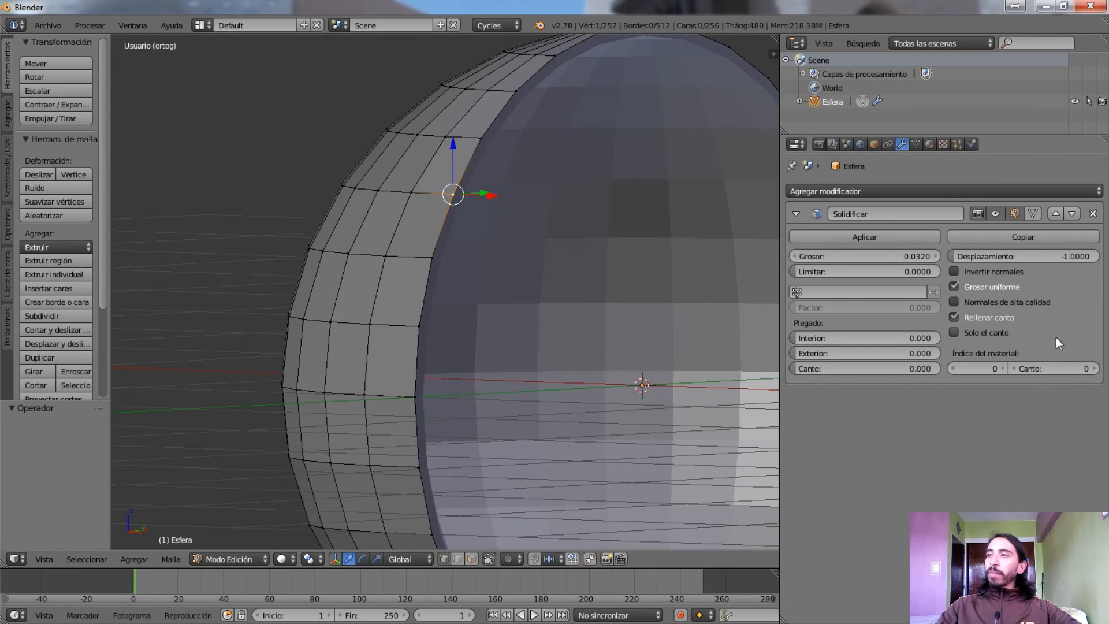
Try the Solo el canto option of the Solidificar modifier and turn it back off
click(951, 332)
click(954, 332)
click(955, 331)
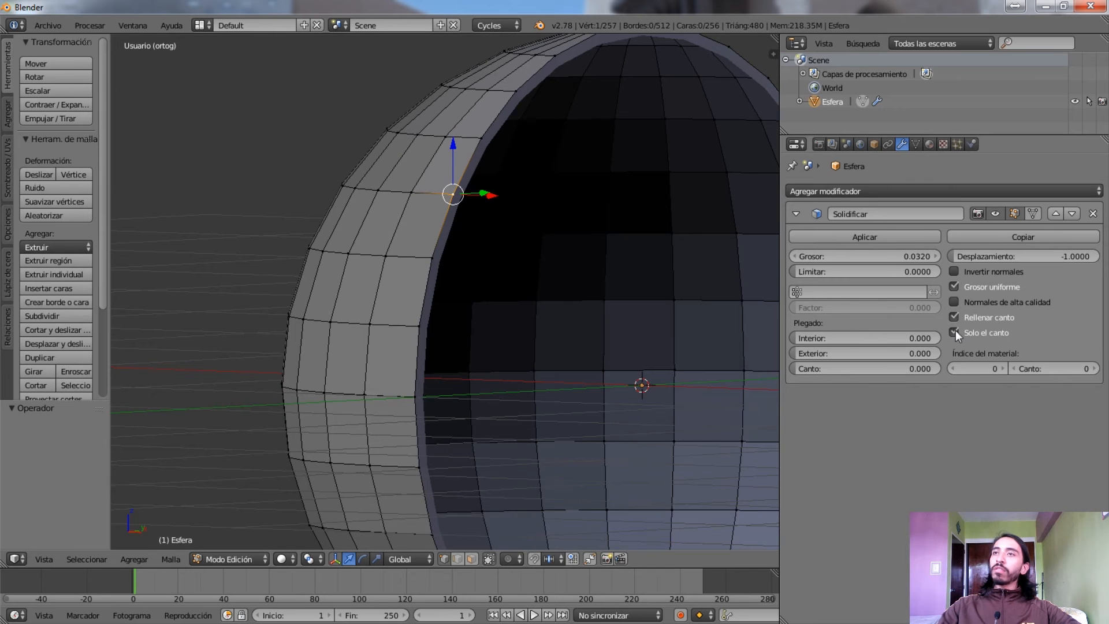
click(954, 331)
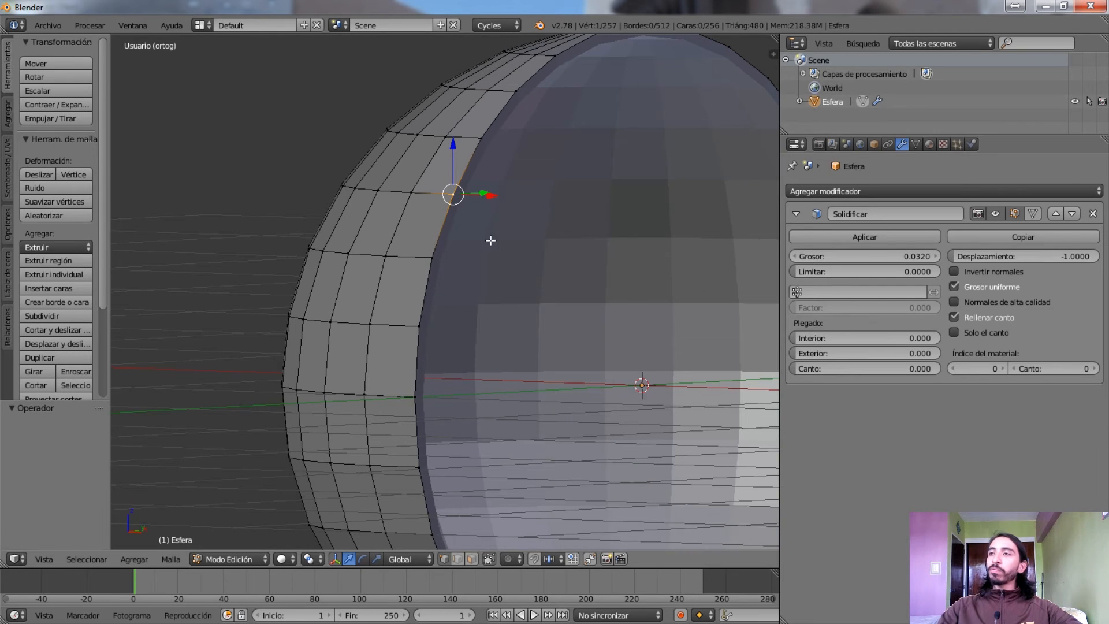
Add a Subdividir superficie modifier to the new full sphere
scroll(549, 286, down, 3)
middle_drag(549, 286, 532, 224)
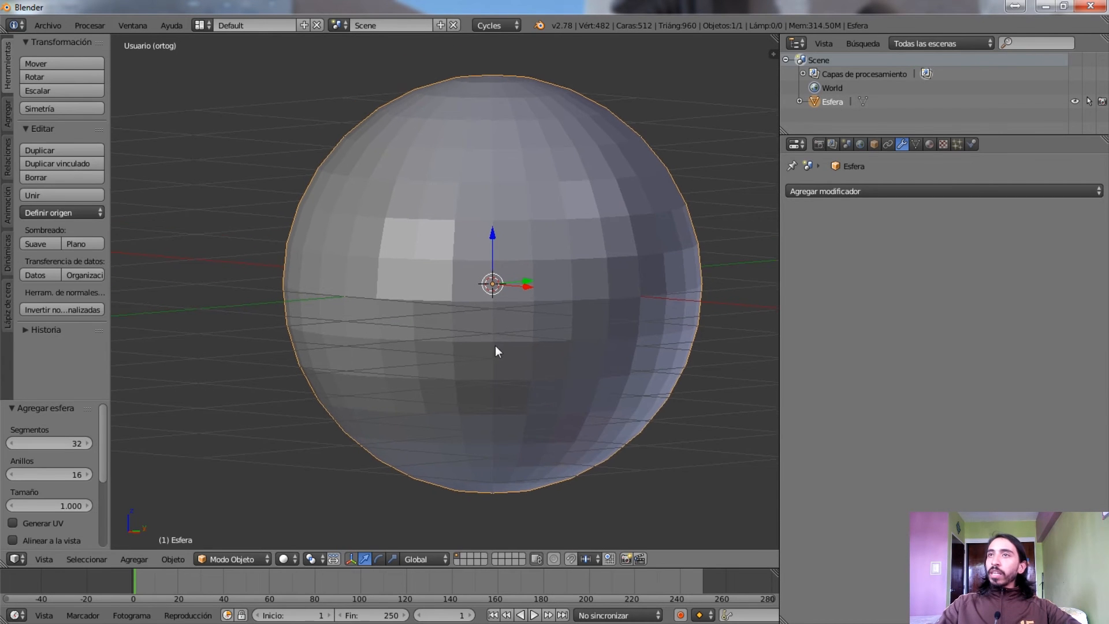
click(823, 191)
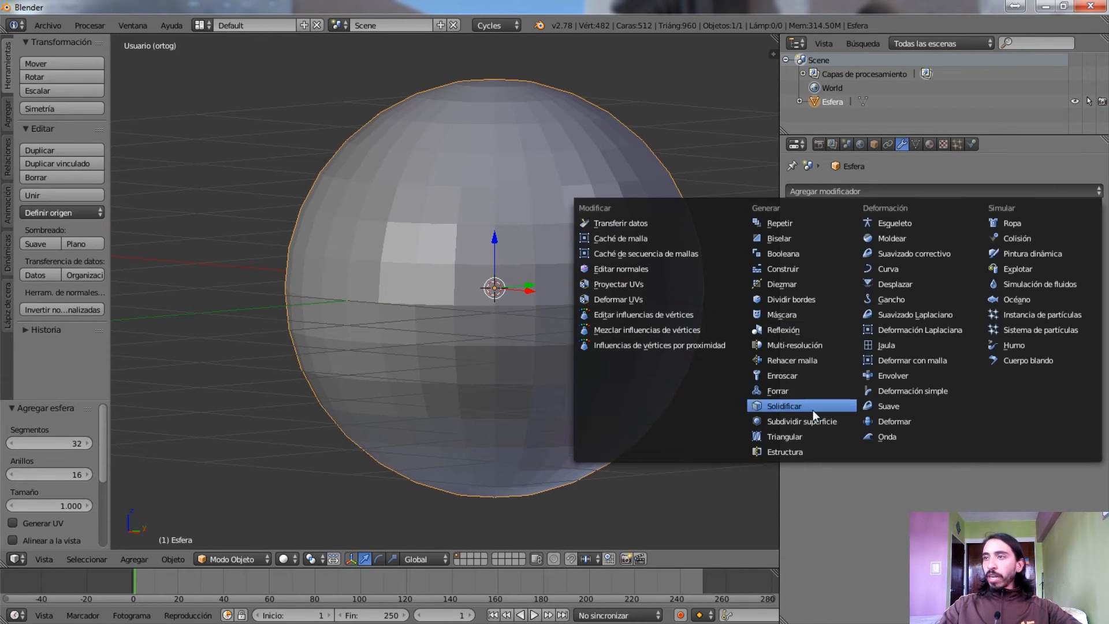
click(792, 422)
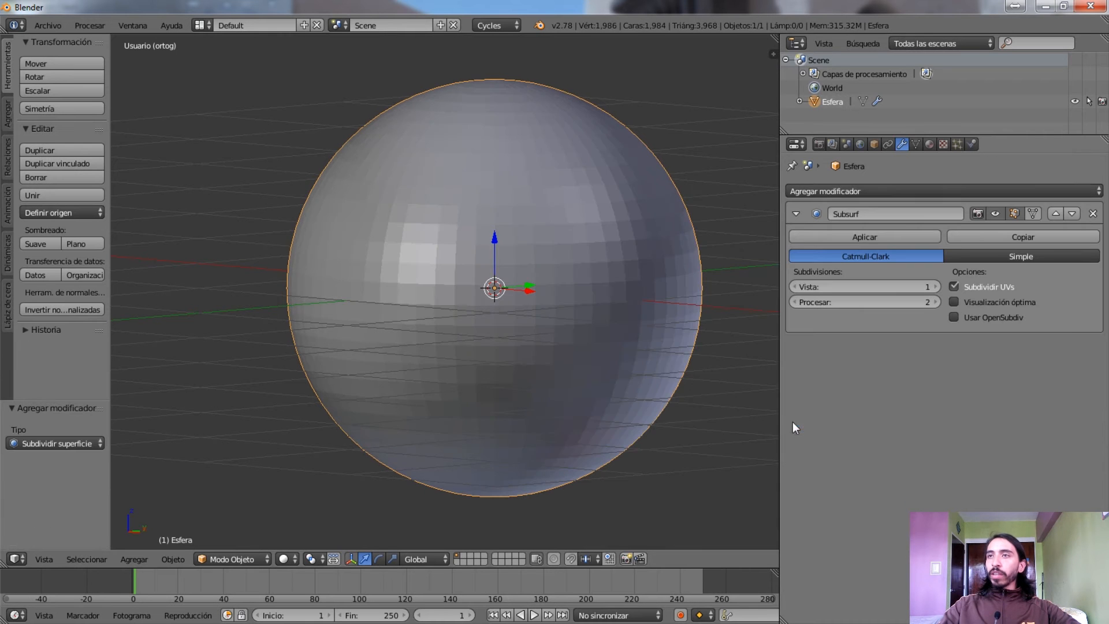
middle_drag(662, 383, 540, 397)
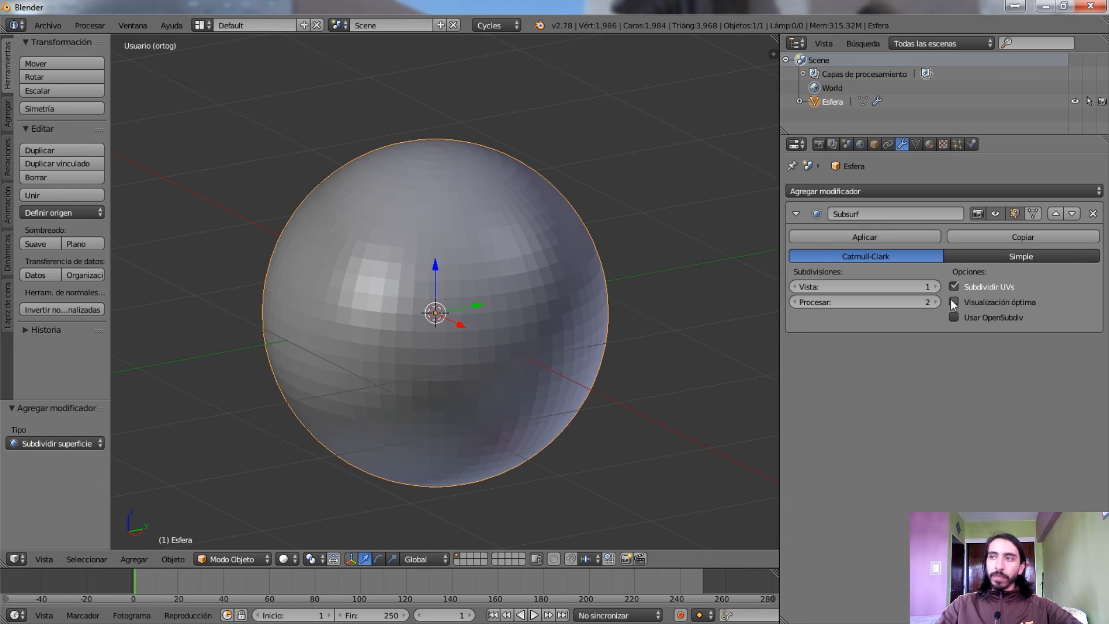
Try 3 subdivisions for Vista in the Subsurf modifier and return the value to 1
click(935, 287)
click(935, 287)
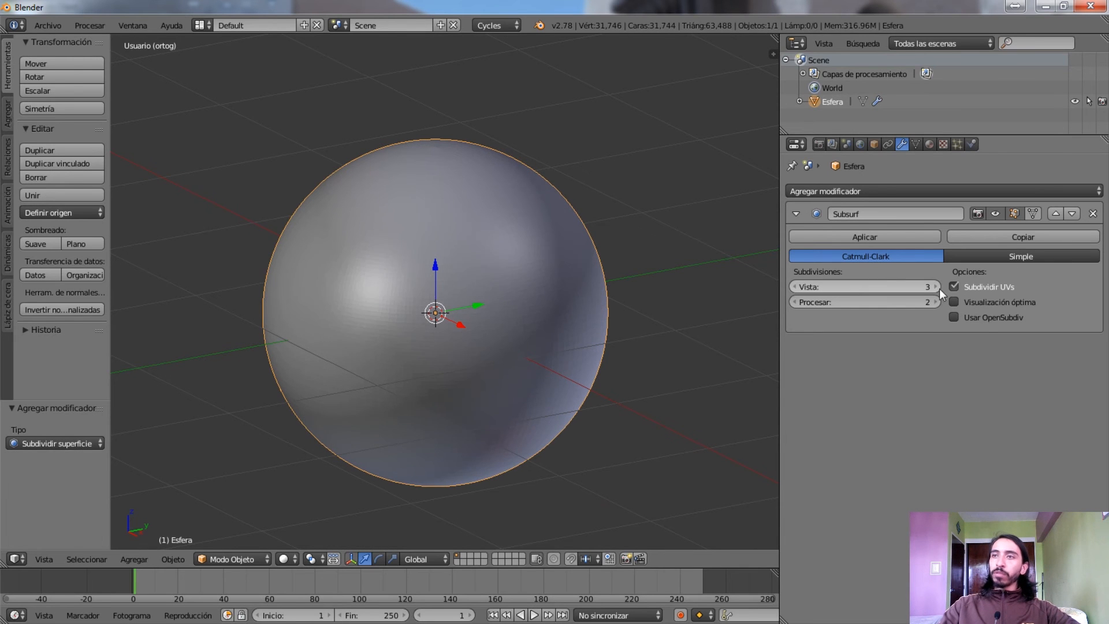
click(794, 286)
click(792, 286)
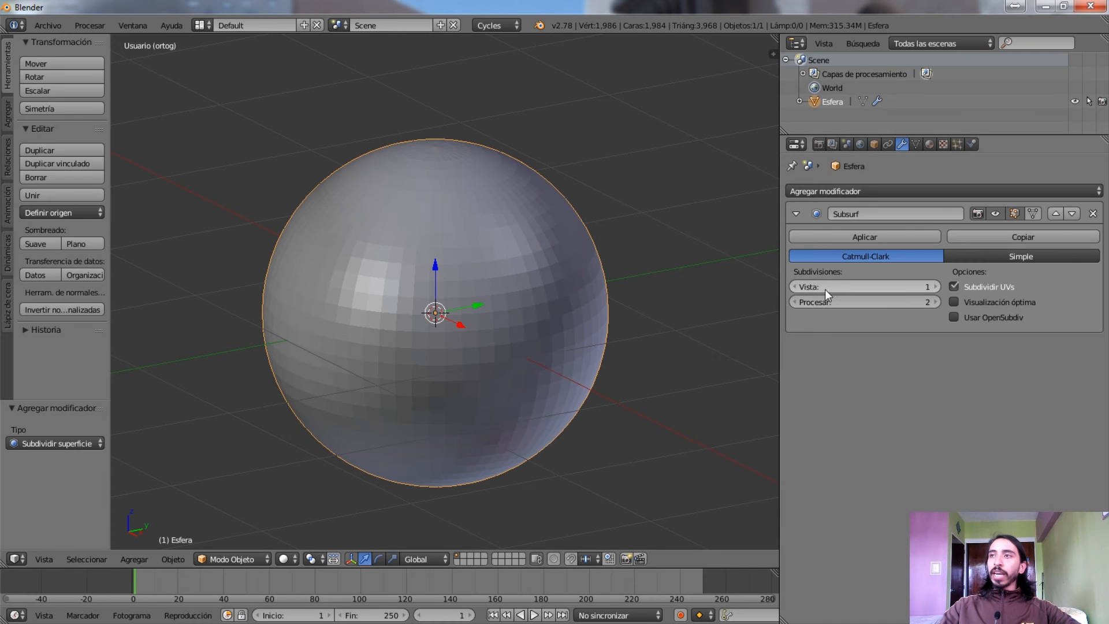
Try the Visualización óptima and Usar OpenSubdiv options of the Subsurf modifier, turning each back off
middle_drag(457, 280, 480, 293)
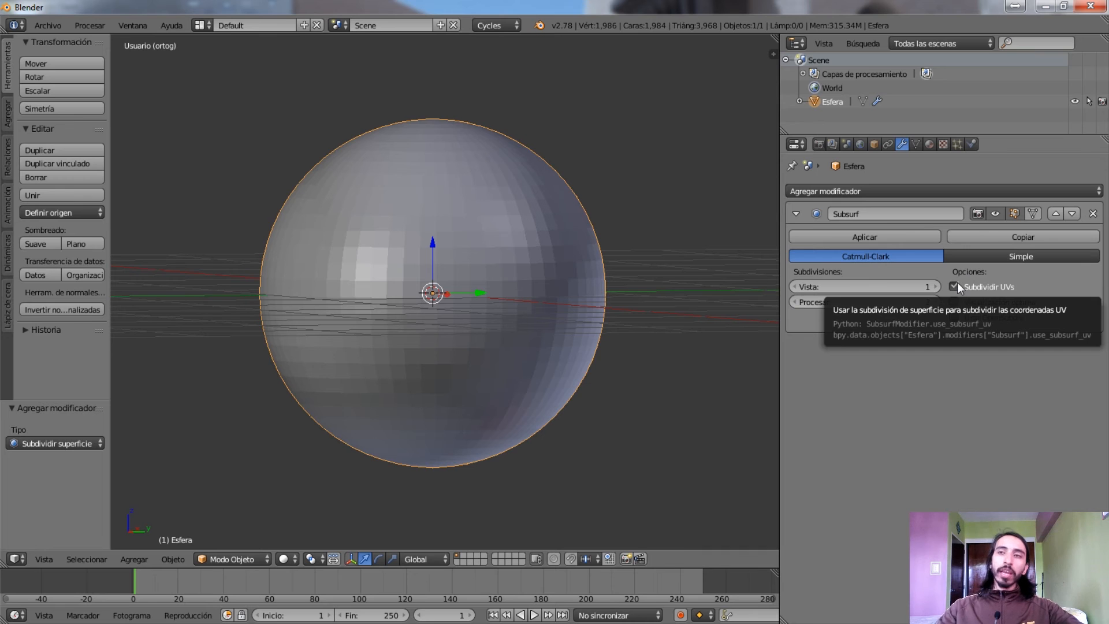
click(1038, 302)
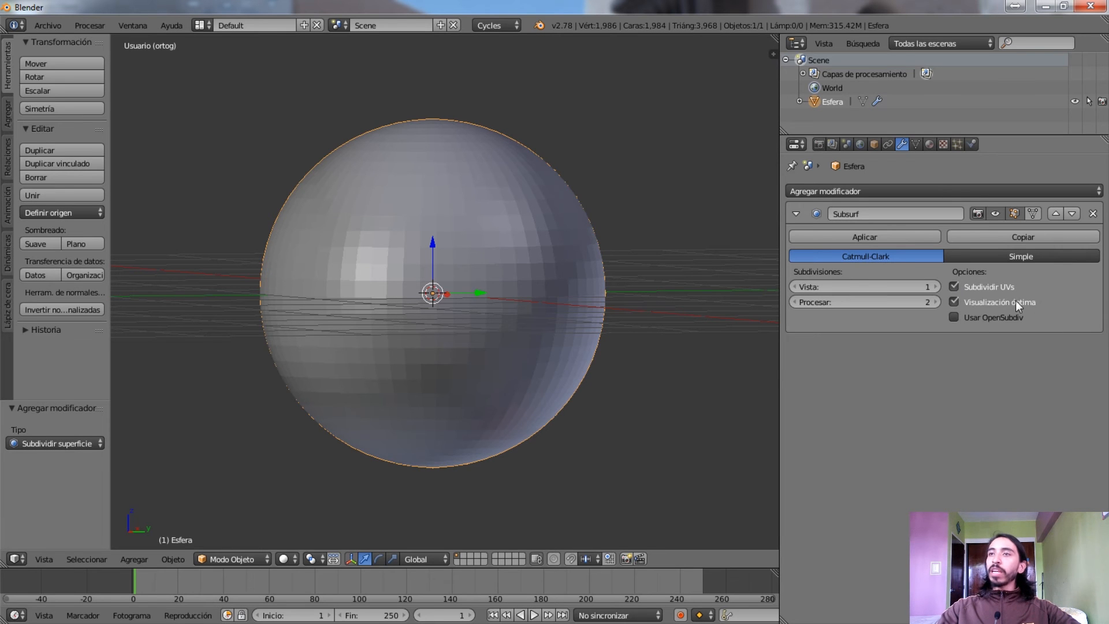
click(988, 308)
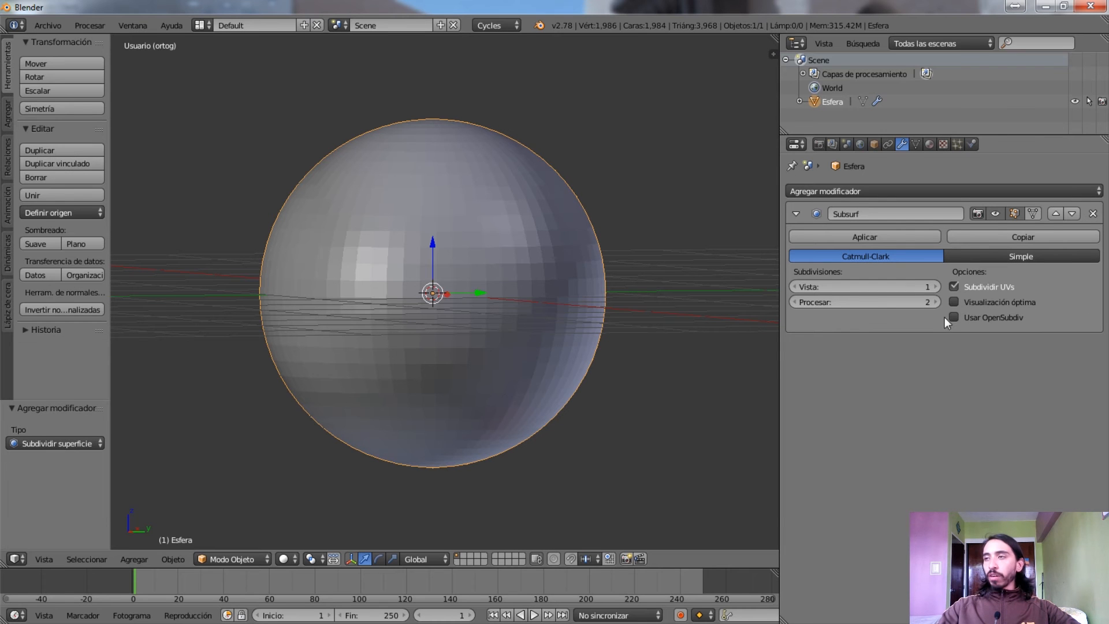
click(988, 317)
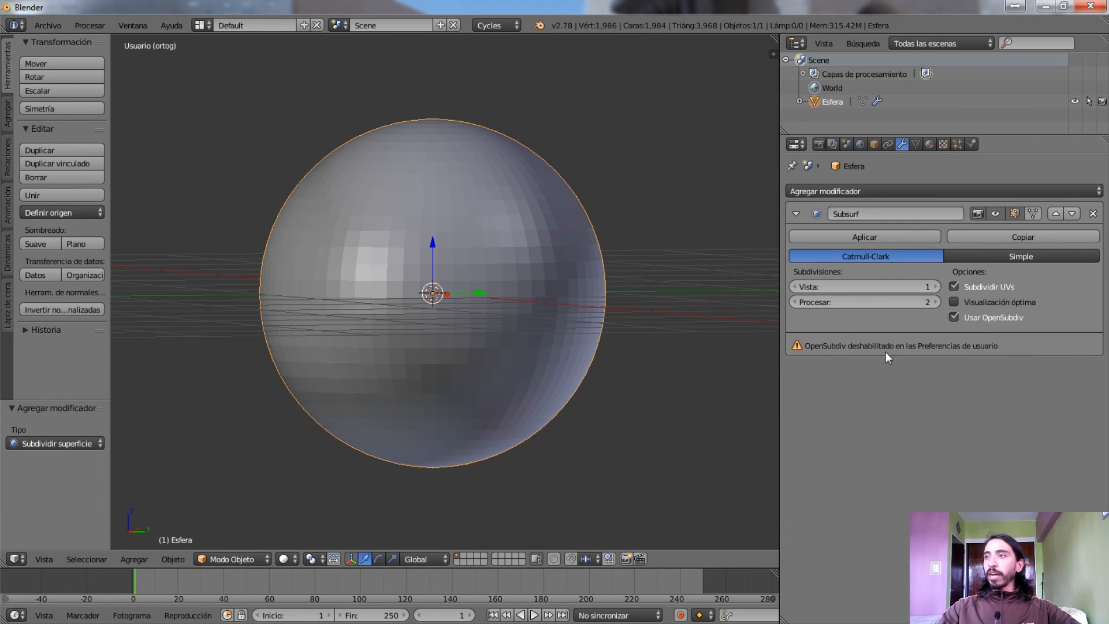
click(982, 317)
Set the Subsurf type to Simple and compare it in wireframe and Edit Mode, ending in solid Object Mode
middle_drag(495, 358, 523, 292)
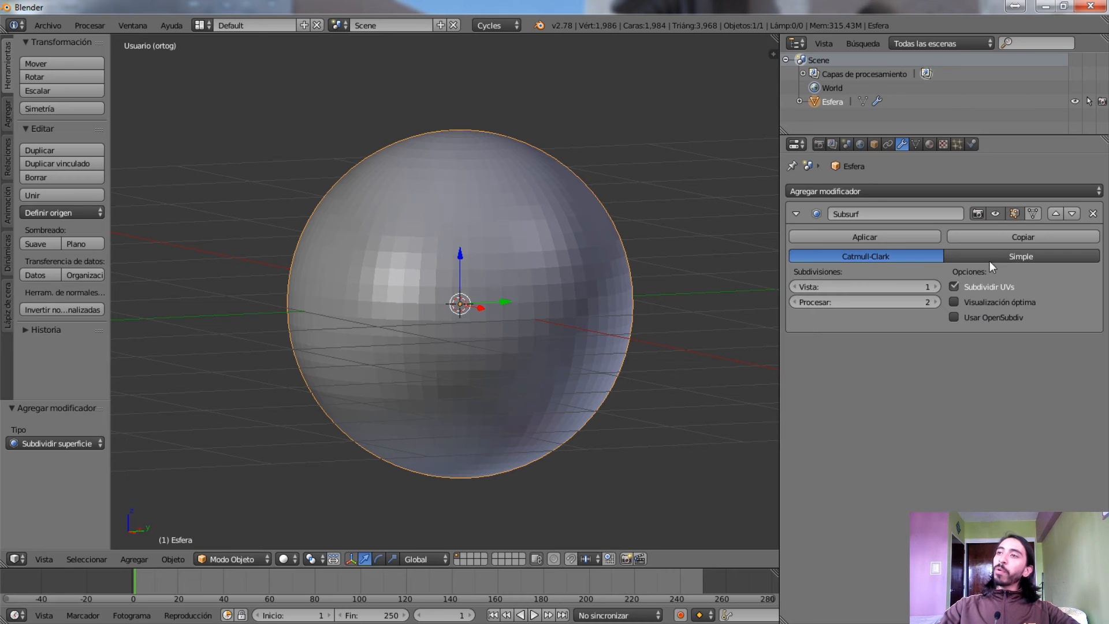
middle_drag(552, 304, 556, 257)
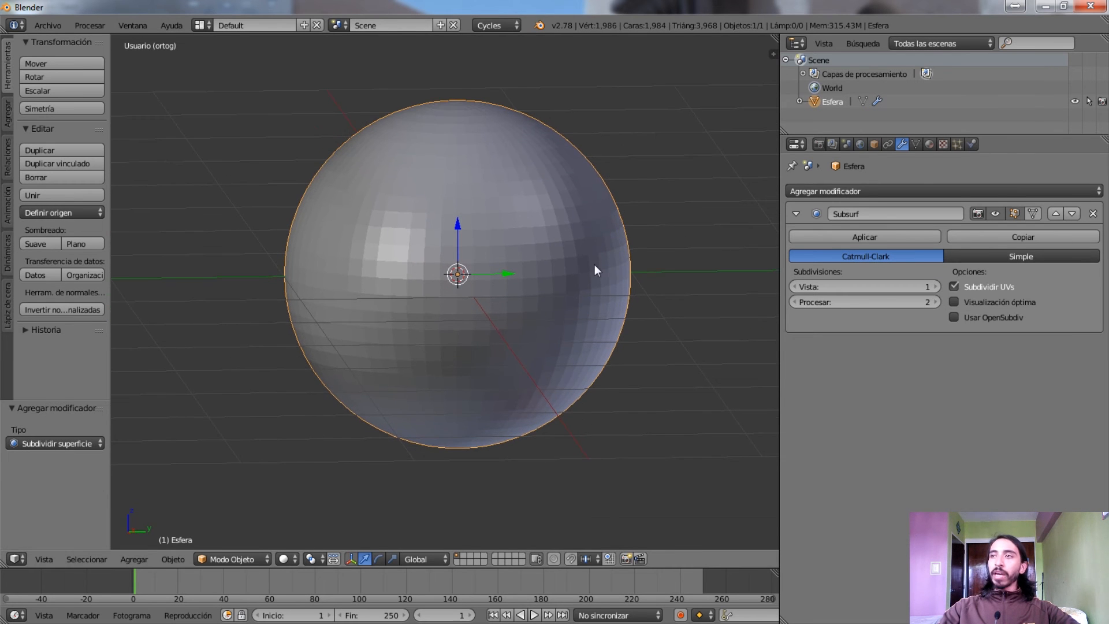
middle_drag(601, 286, 621, 283)
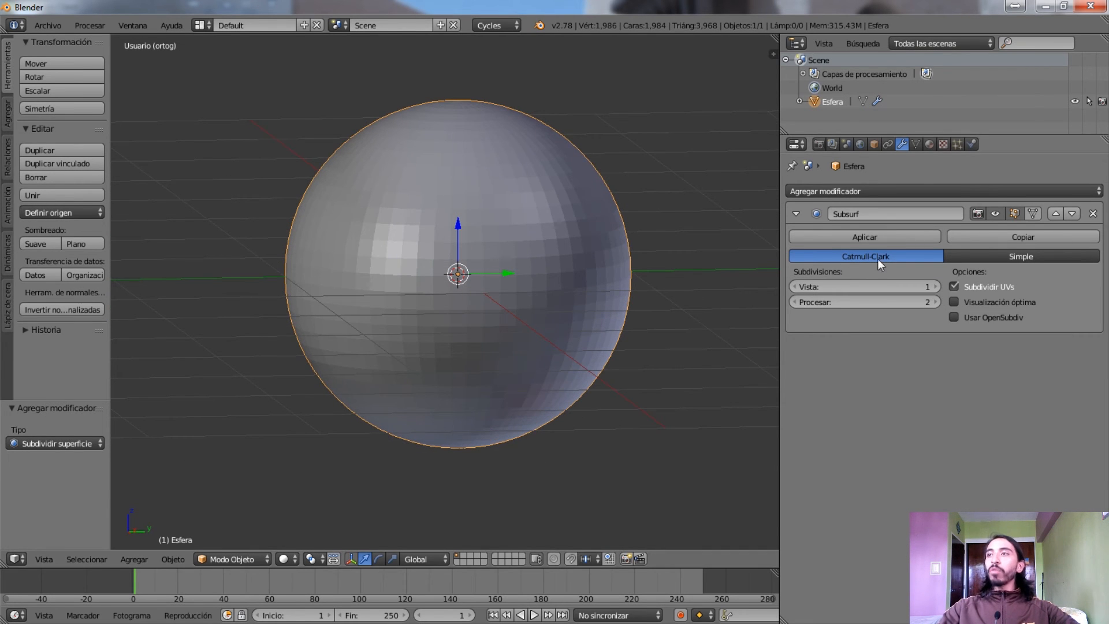
mouse_move(480, 287)
middle_down()
mouse_move(600, 215)
mouse_move(598, 286)
middle_up()
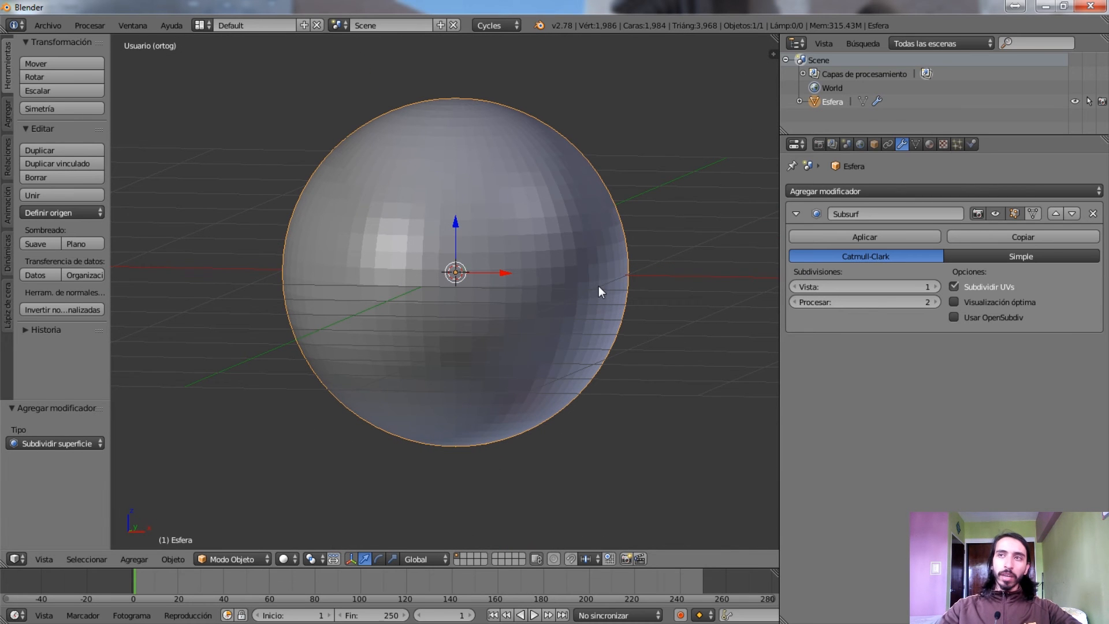
click(989, 257)
key(z)
key(z)
key(Tab)
key(Tab)
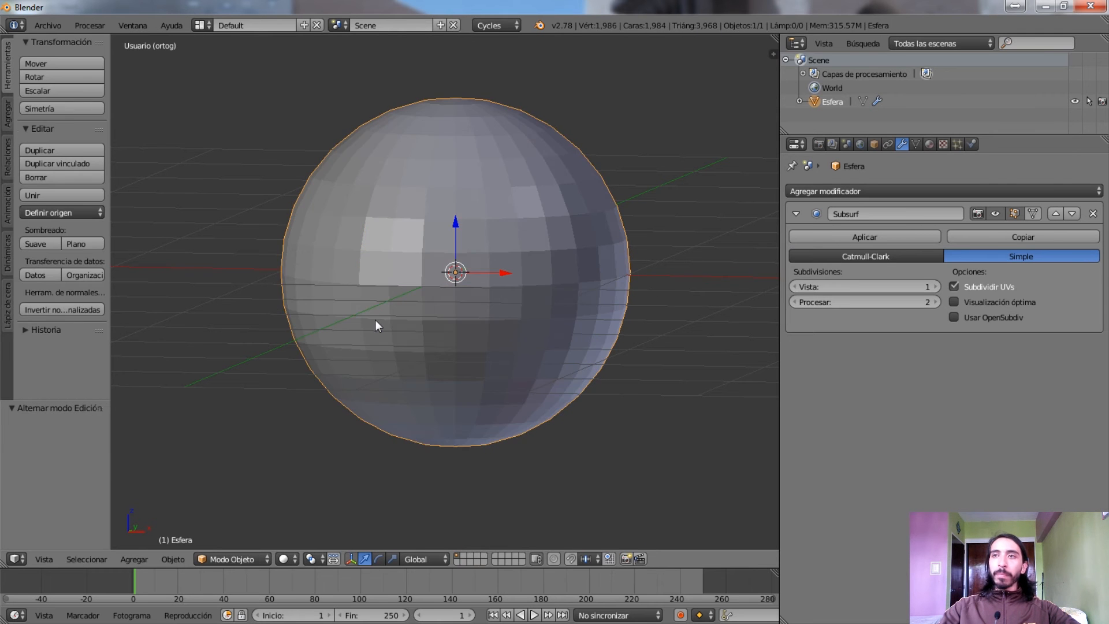
Set the Simple Subsurf modifier's Vista subdivisions to 3 and inspect the sphere in wireframe and solid shading
key(z)
click(934, 286)
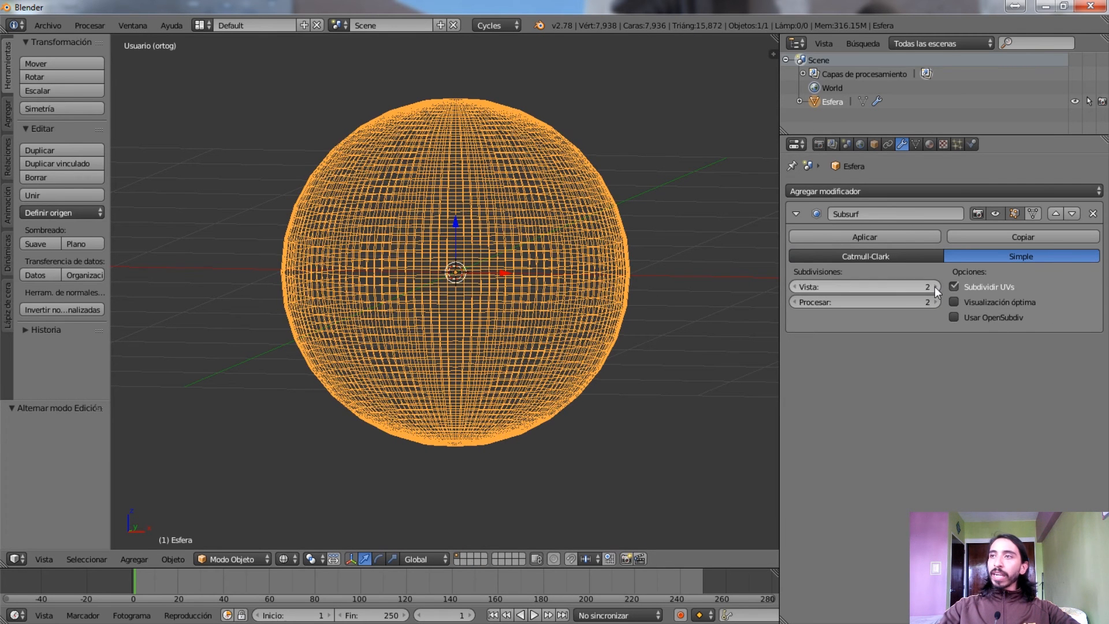
click(934, 286)
key(z)
scroll(382, 293, up, 4)
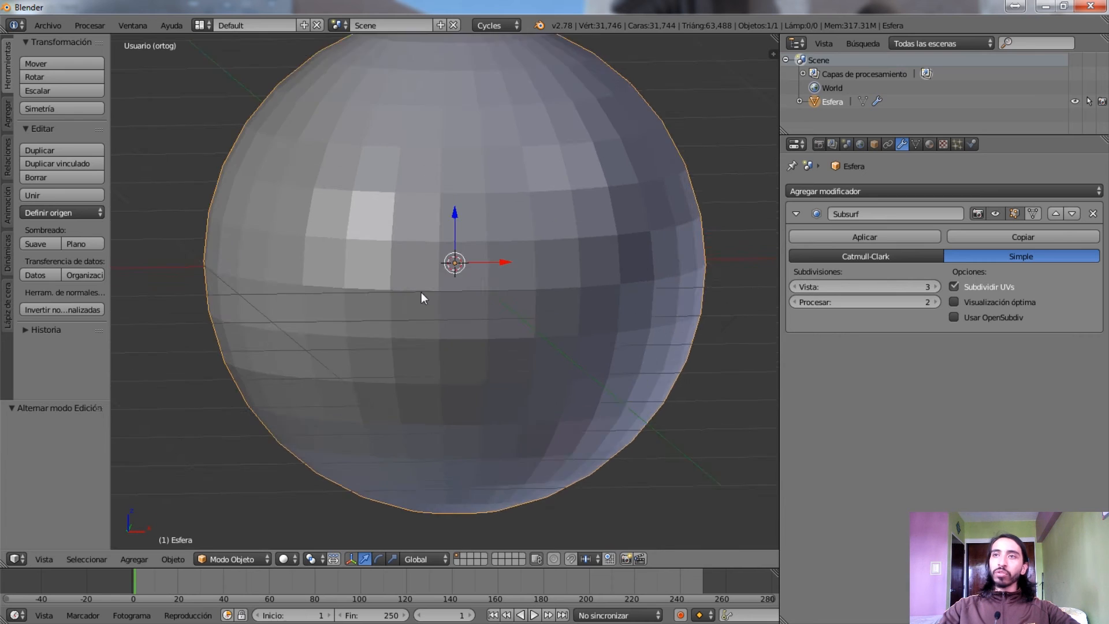
middle_drag(325, 251, 459, 259)
scroll(400, 183, up, 3)
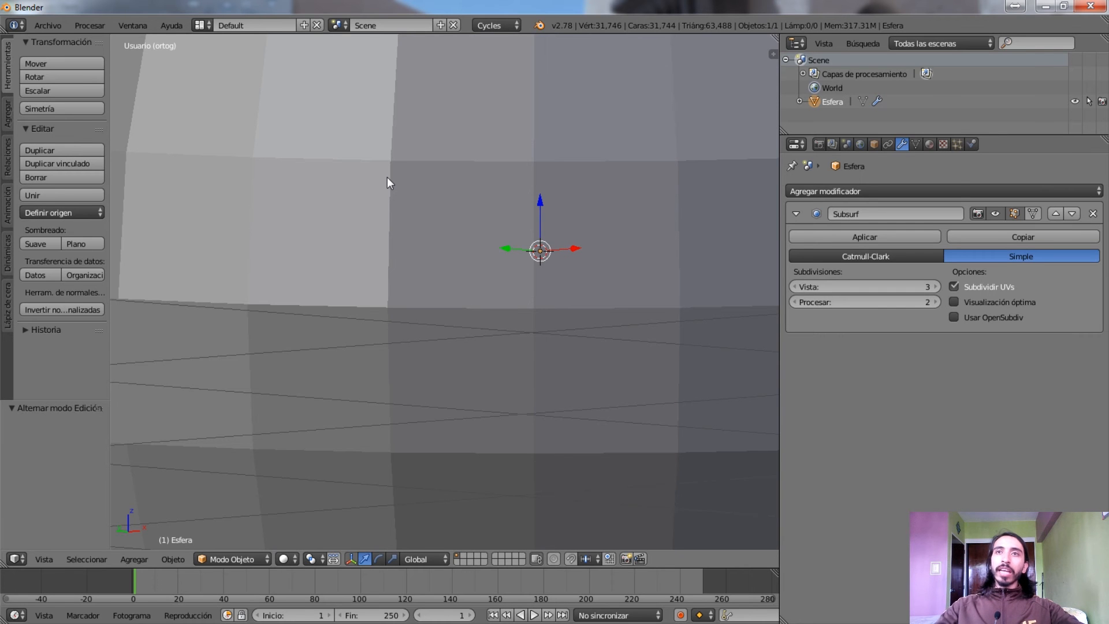
scroll(460, 165, down, 5)
middle_drag(570, 184, 486, 199)
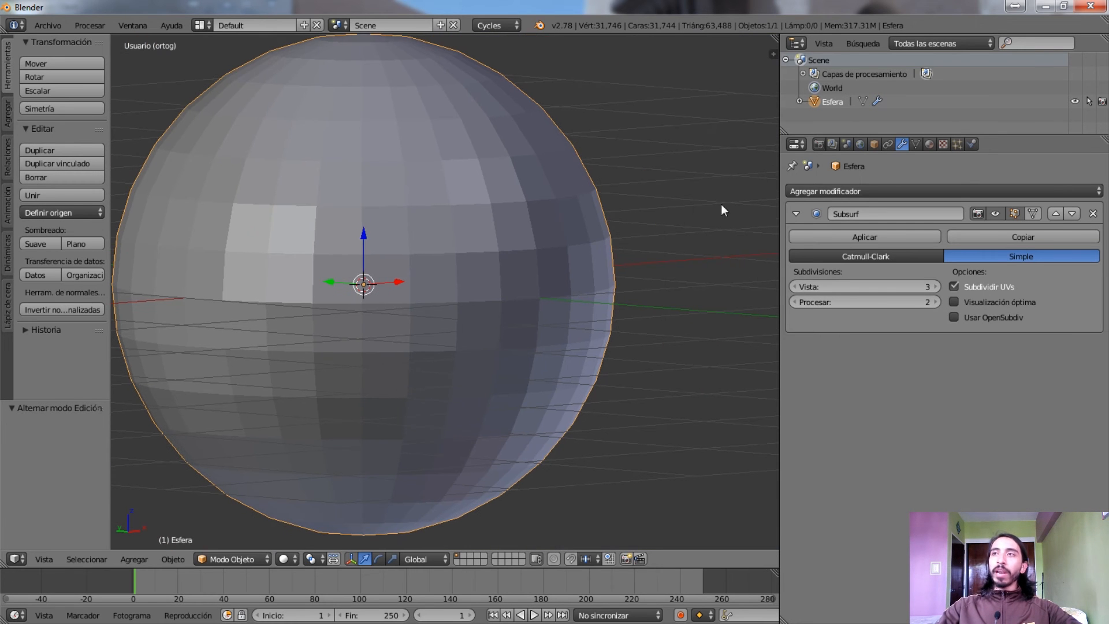
Compare the Catmull-Clark and Simple types of the Subsurf modifier on the sphere, ending on Catmull-Clark
click(858, 256)
click(1021, 256)
click(860, 256)
click(953, 257)
click(928, 259)
click(1003, 257)
click(920, 254)
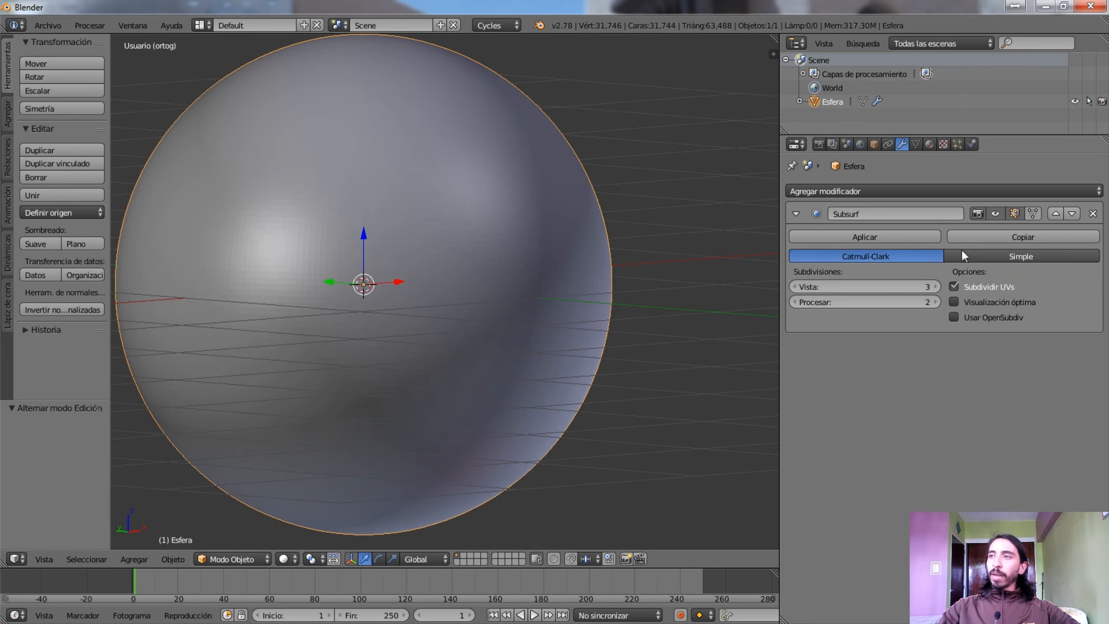
middle_drag(359, 376, 615, 312)
Remove the Subsurf modifier from the sphere and add a Triangular modifier in its place
click(863, 191)
click(1093, 213)
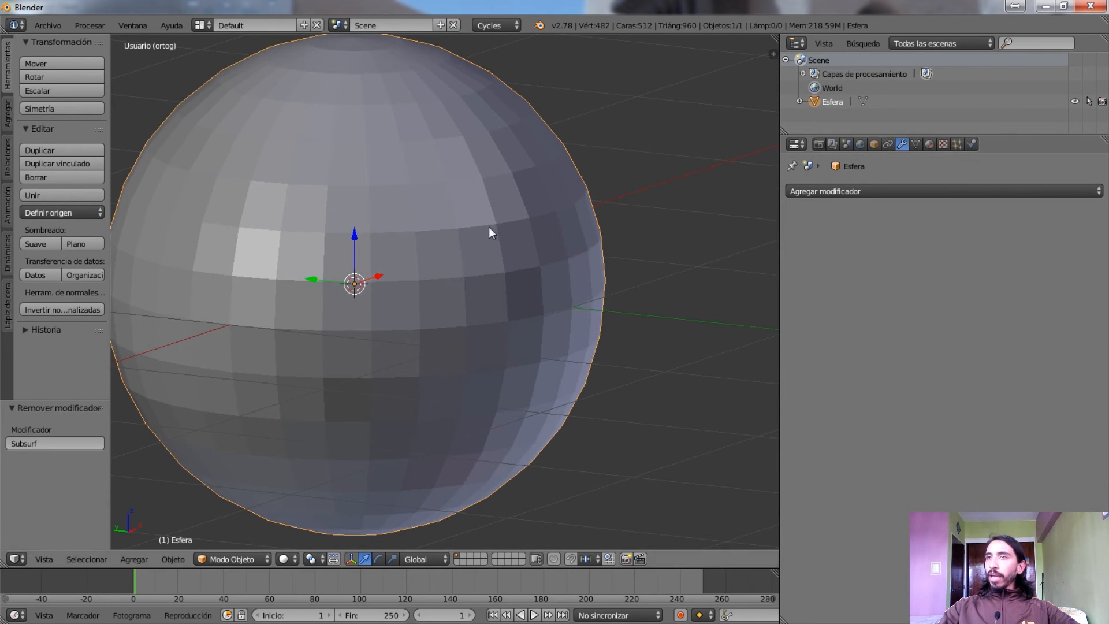
middle_drag(770, 227, 774, 208)
click(902, 190)
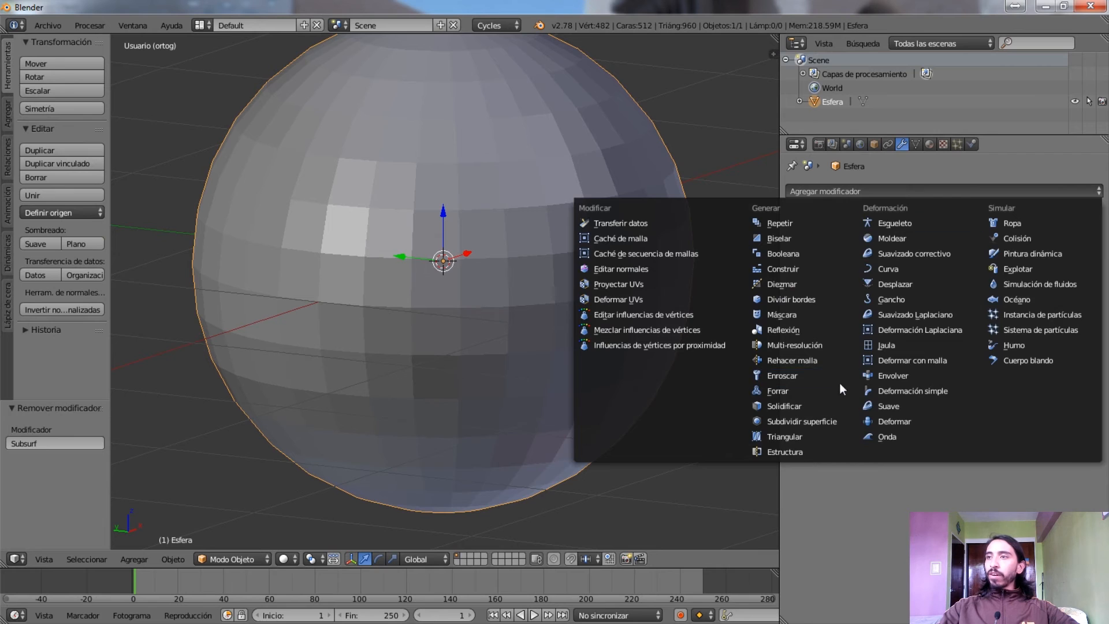
click(810, 434)
Examine the sphere with the Triangular modifier in wireframe and solid shading, and compare its base mesh in Edit Mode
middle_drag(540, 231, 521, 233)
key(z)
key(z)
key(z)
mouse_move(562, 278)
middle_down()
mouse_move(553, 306)
mouse_move(403, 302)
mouse_move(478, 294)
mouse_move(349, 243)
mouse_move(612, 231)
mouse_move(470, 293)
mouse_move(428, 283)
mouse_move(376, 334)
mouse_move(564, 372)
mouse_move(536, 320)
middle_up()
key(z)
key(Tab)
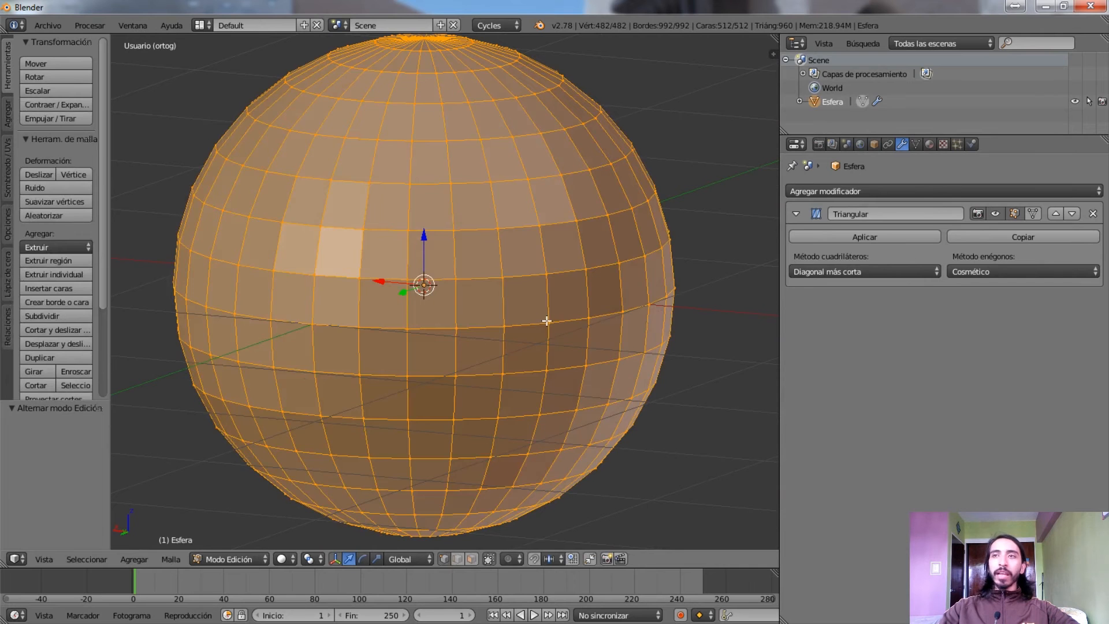
Apply the Triangular modifier in Object Mode and open the resulting mesh in Edit Mode
key(Tab)
click(864, 237)
middle_drag(425, 347, 424, 306)
key(Tab)
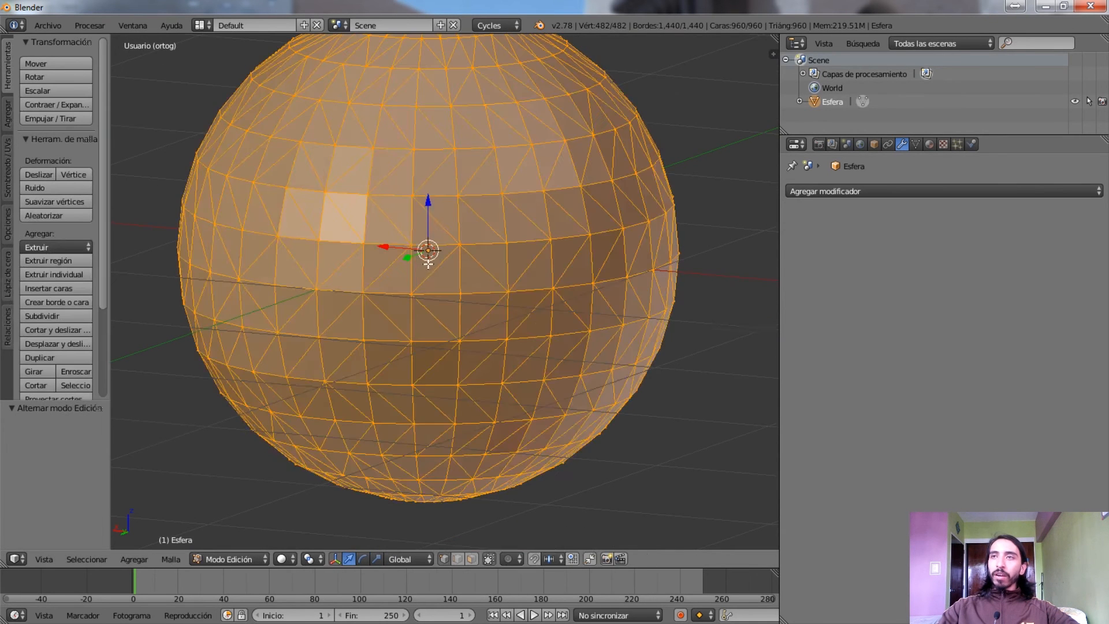
Select the four corner vertices of one triangulated quad on the sphere to show its two triangles
scroll(427, 264, up, 5)
shift+scroll(435, 213, up, 3)
right_click(369, 206)
shift+right_click(488, 306)
shift+right_click(481, 204)
shift+right_click(368, 206)
shift+right_click(366, 327)
shift+right_click(369, 206)
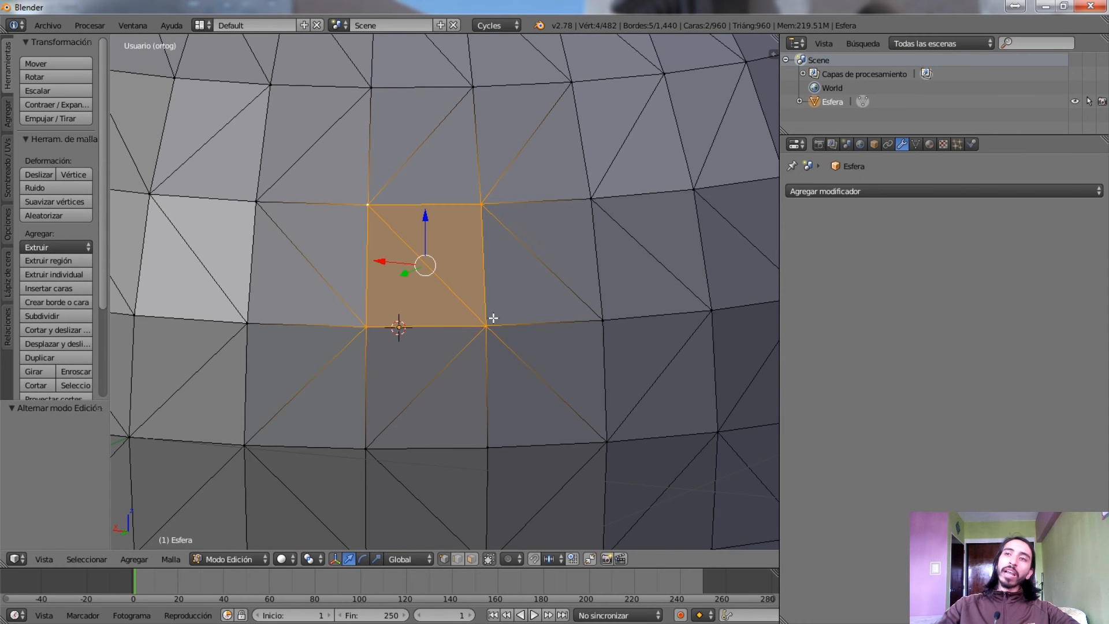
scroll(494, 317, down, 6)
middle_drag(490, 312, 476, 253)
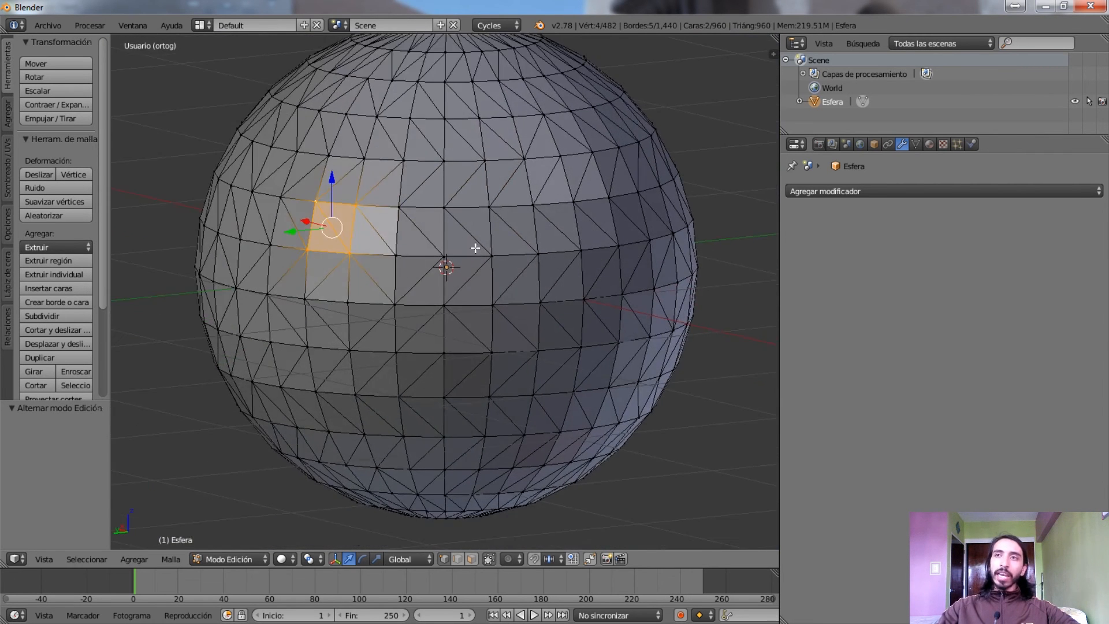
Undo the application of the Triangular modifier and set its Método cuadriláteros to Fijo alternativo
key(Tab)
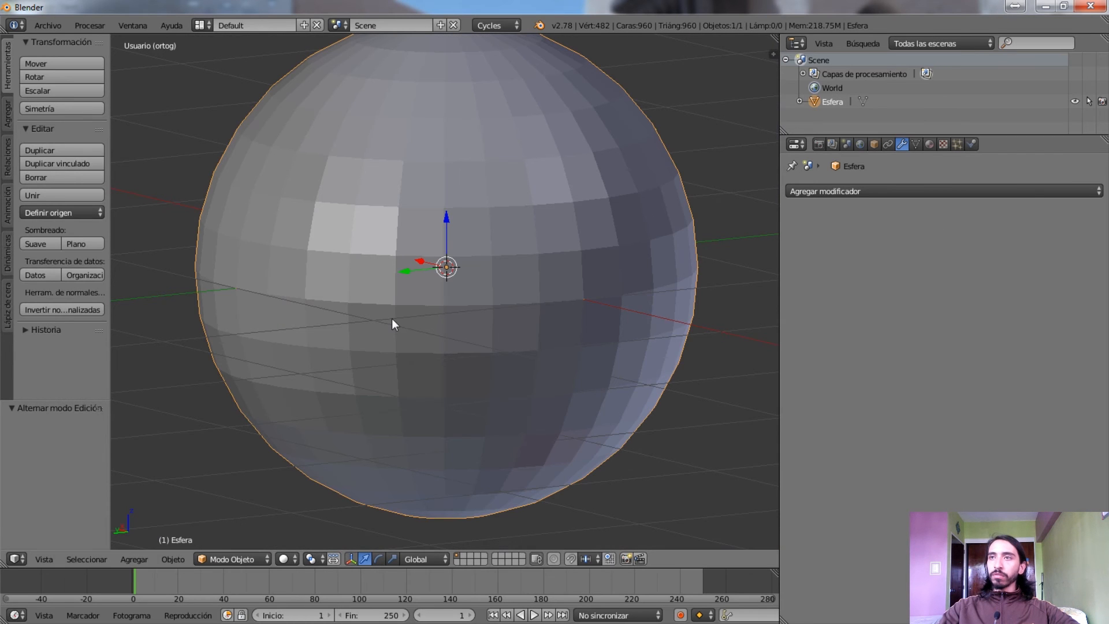
click(837, 193)
click(889, 384)
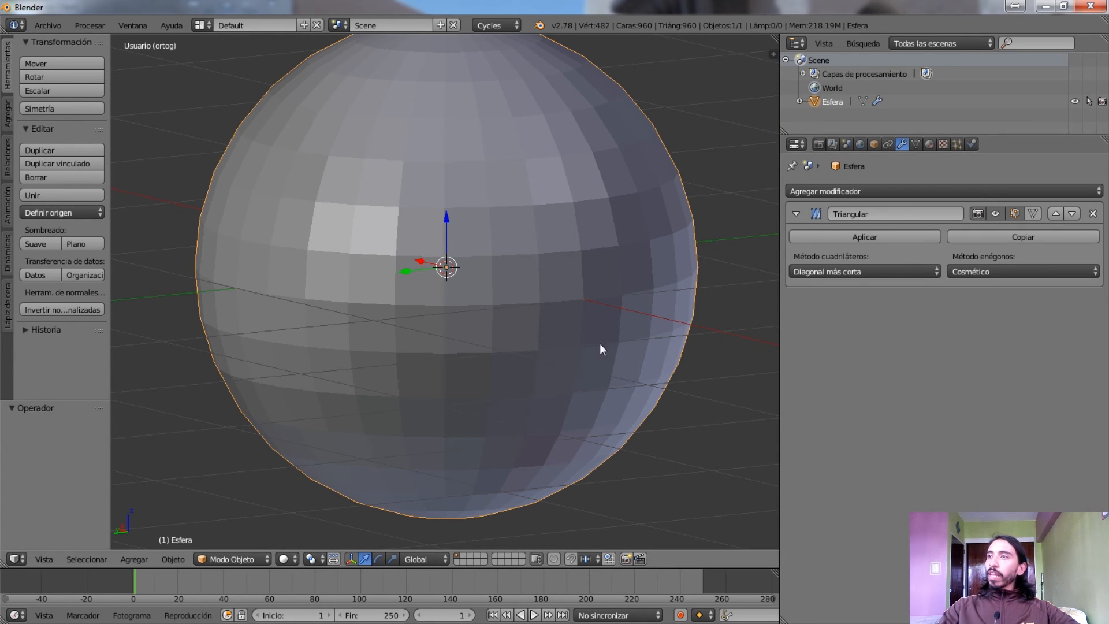
middle_drag(450, 282, 428, 147)
click(808, 270)
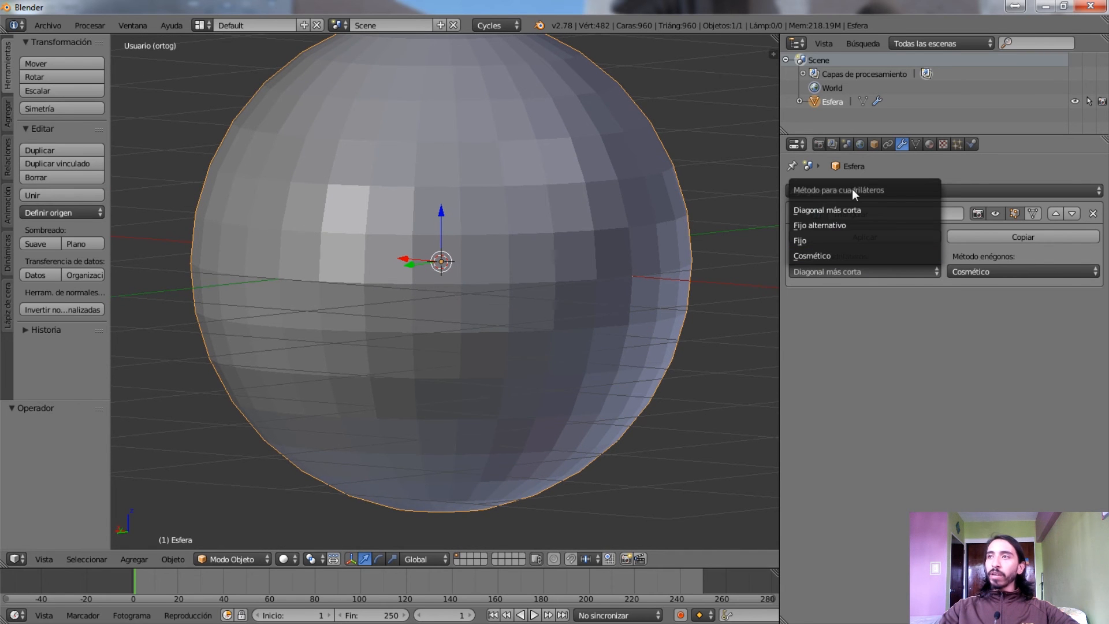
key(z)
click(840, 271)
click(834, 225)
key(z)
Apply the Triangular modifier with Fijo alternativo and view the triangulated sphere in Edit Mode
key(Tab)
key(Tab)
click(887, 238)
key(Tab)
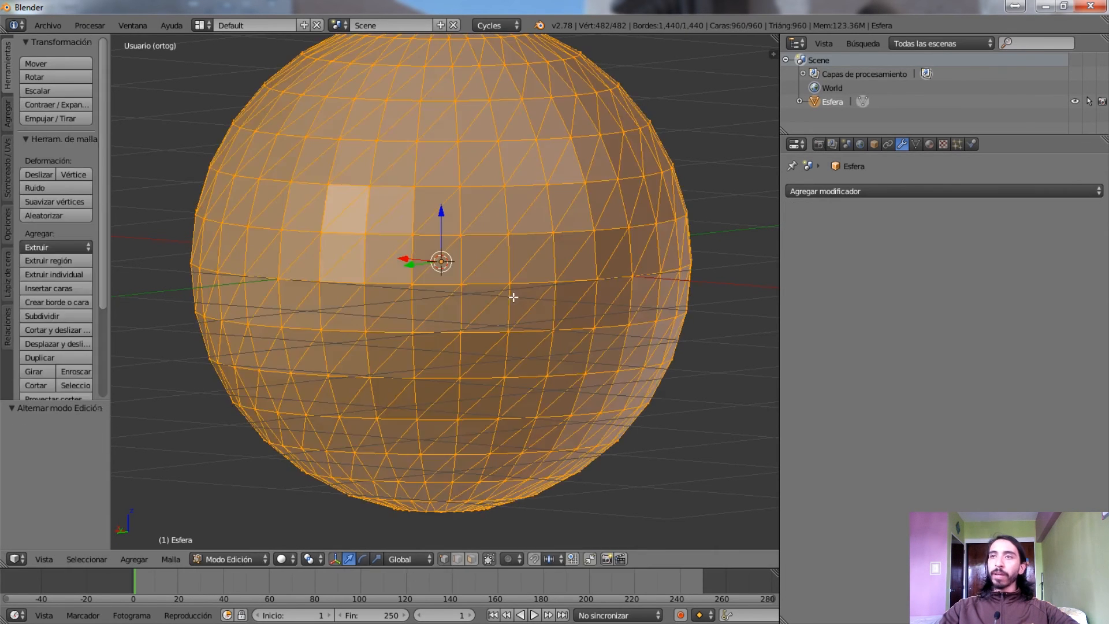
Undo the Fijo alternativo triangulation and add a Triangular modifier with Método cuadriláteros on Diagonal más corta
key(Tab)
click(883, 191)
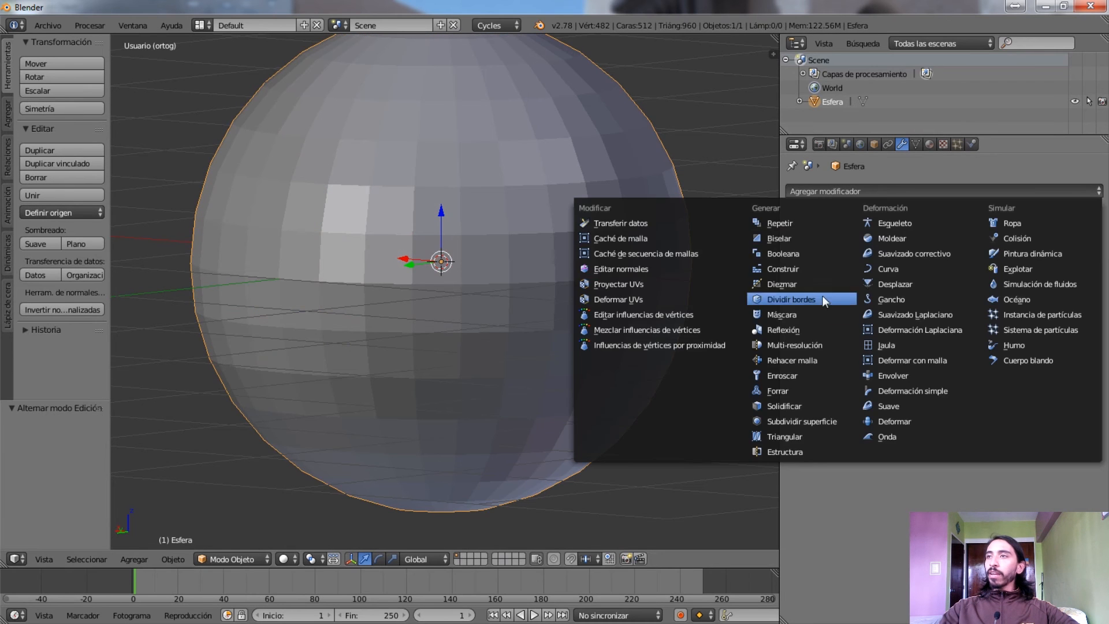
click(806, 437)
click(857, 272)
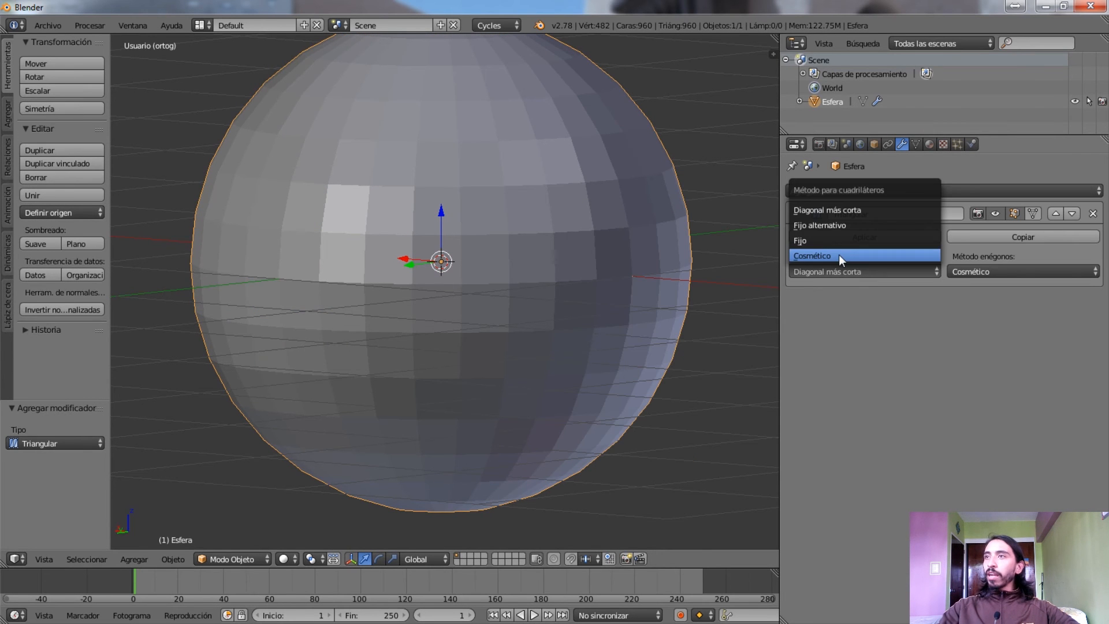
click(844, 209)
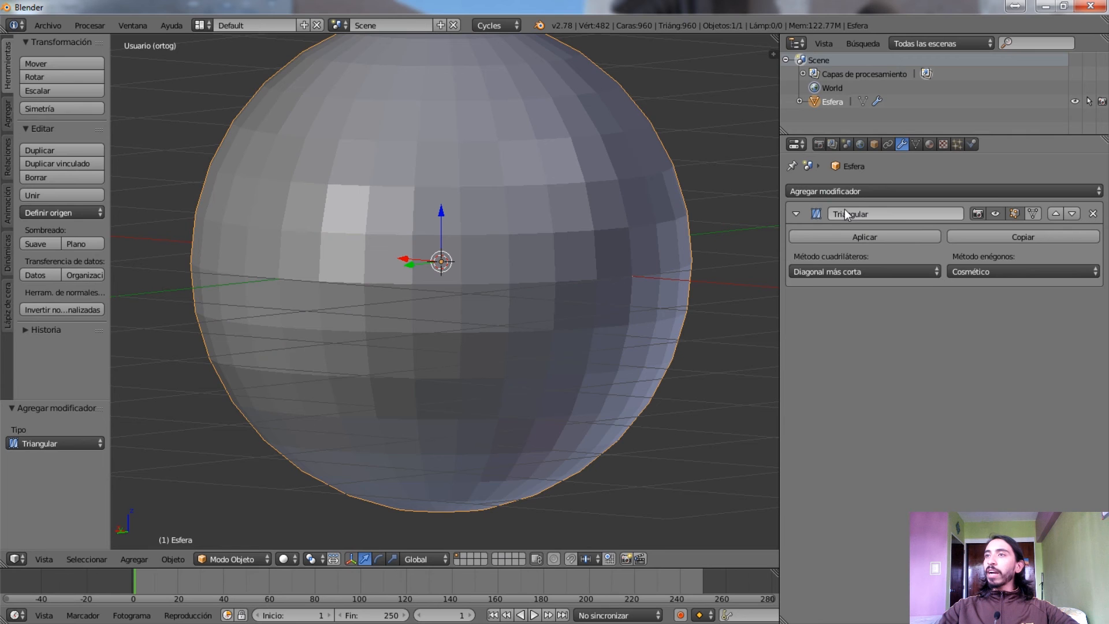
Check the base mesh in Edit Mode, then apply the Diagonal más corta Triangular modifier in Object Mode
key(Tab)
middle_drag(354, 297, 468, 312)
click(1014, 213)
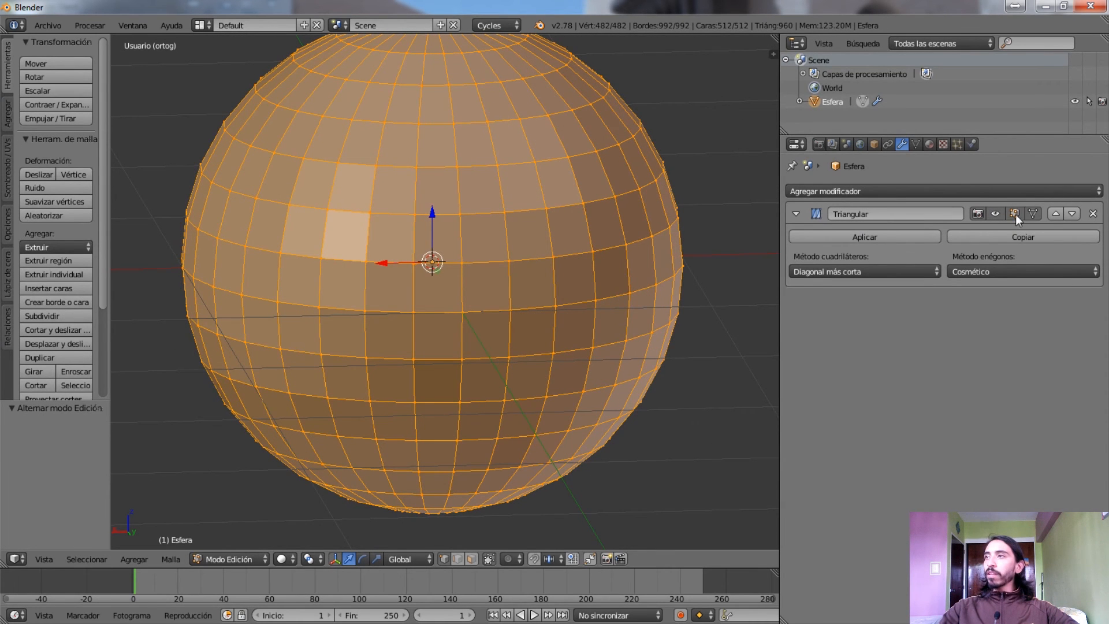
click(814, 236)
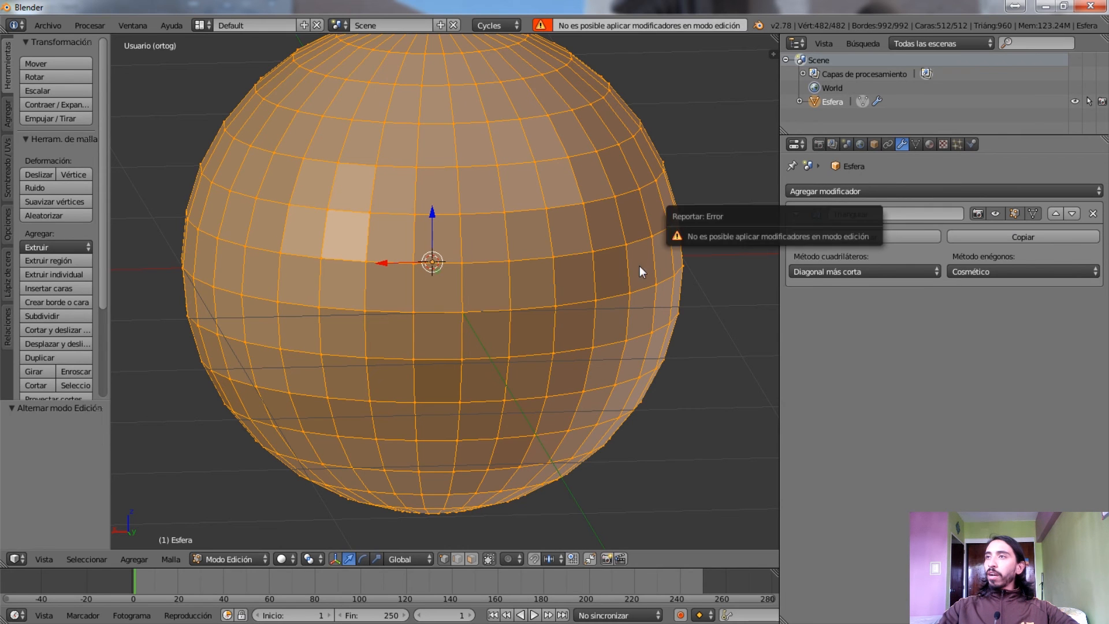
key(Tab)
click(829, 237)
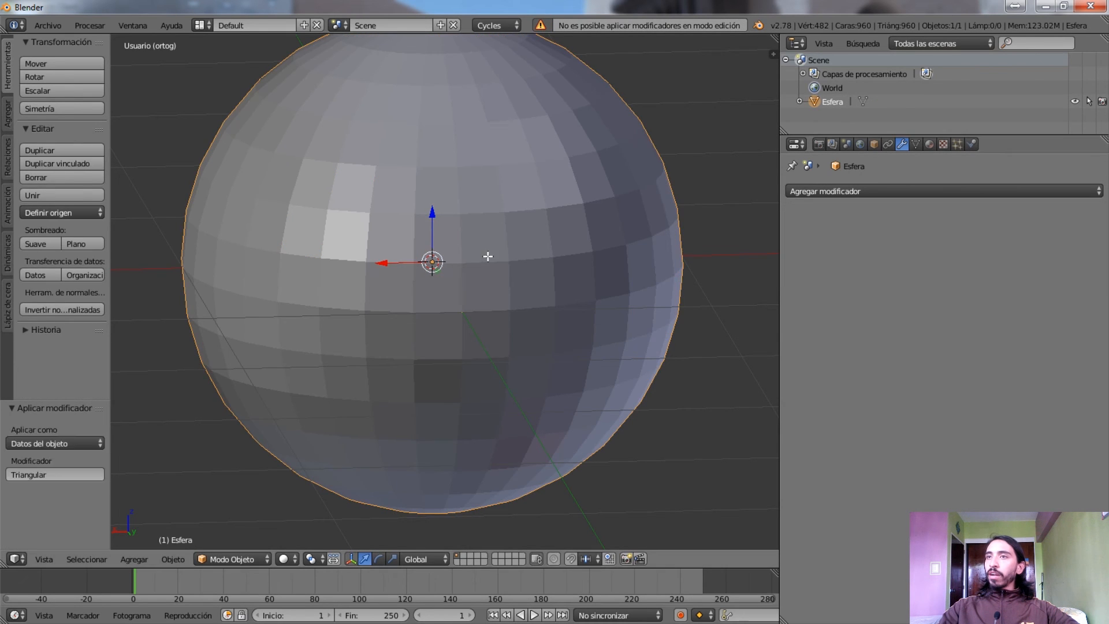
Examine the diagonal directions of the Diagonal más corta triangulation in Edit Mode and return to Object Mode
key(Tab)
middle_drag(527, 280, 449, 276)
scroll(509, 296, up, 4)
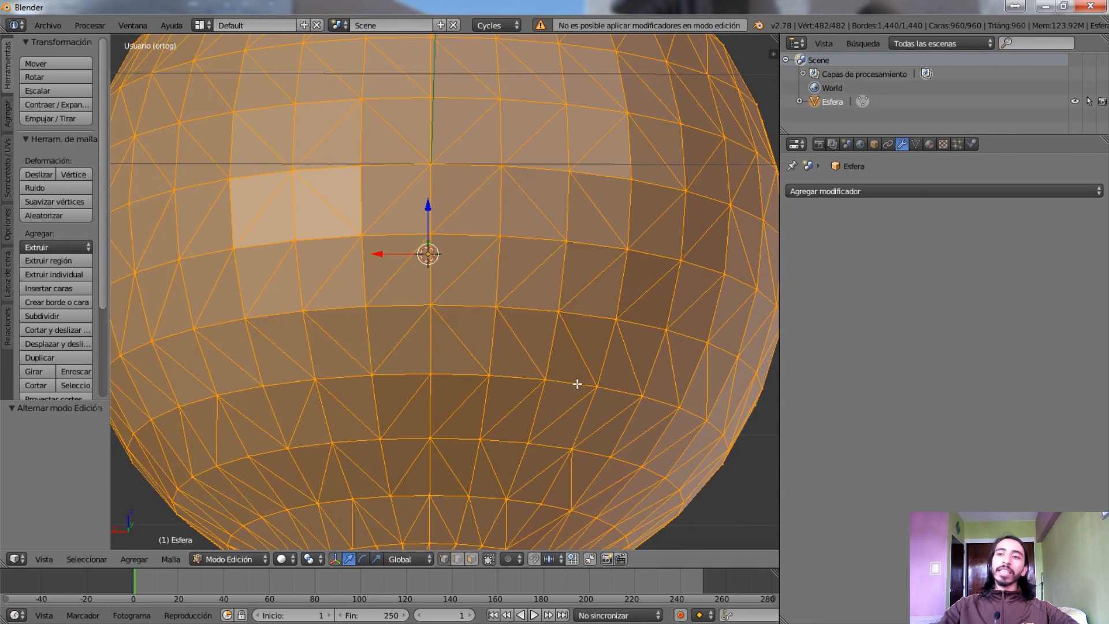
middle_drag(577, 382, 594, 317)
key(Tab)
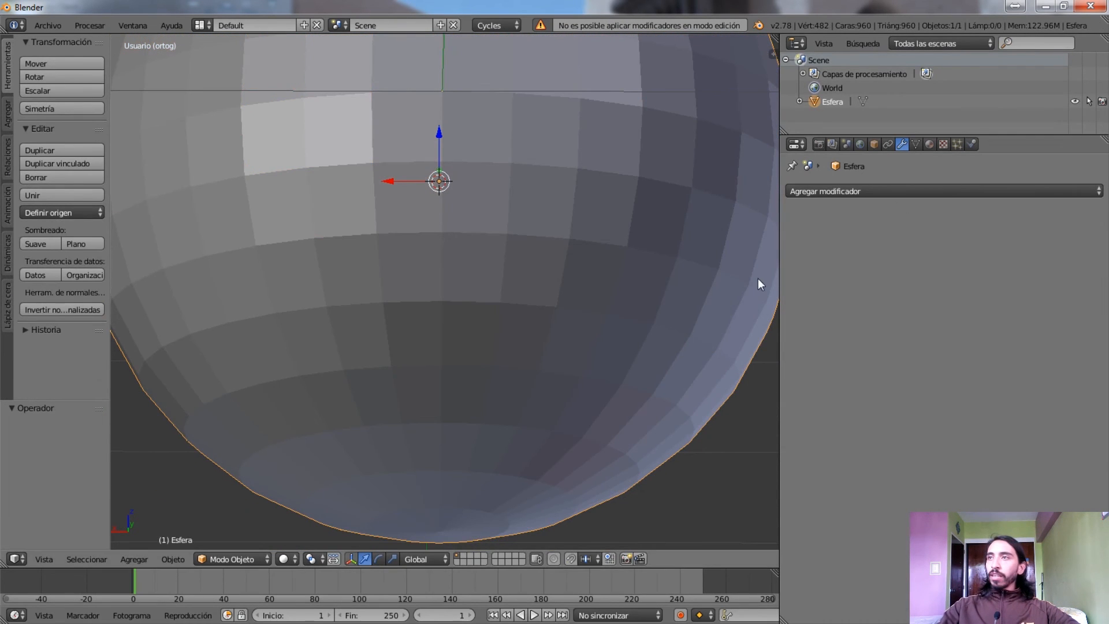
Undo the Diagonal más corta triangulation and set the Triangular modifier's Método cuadriláteros to Fijo alternativo
key(ctrl+z)
click(848, 270)
click(829, 223)
Apply the Fijo alternativo Triangular modifier and inspect the sphere's diagonals in Edit Mode
key(Tab)
key(Tab)
click(861, 235)
key(Tab)
middle_drag(504, 297, 525, 207)
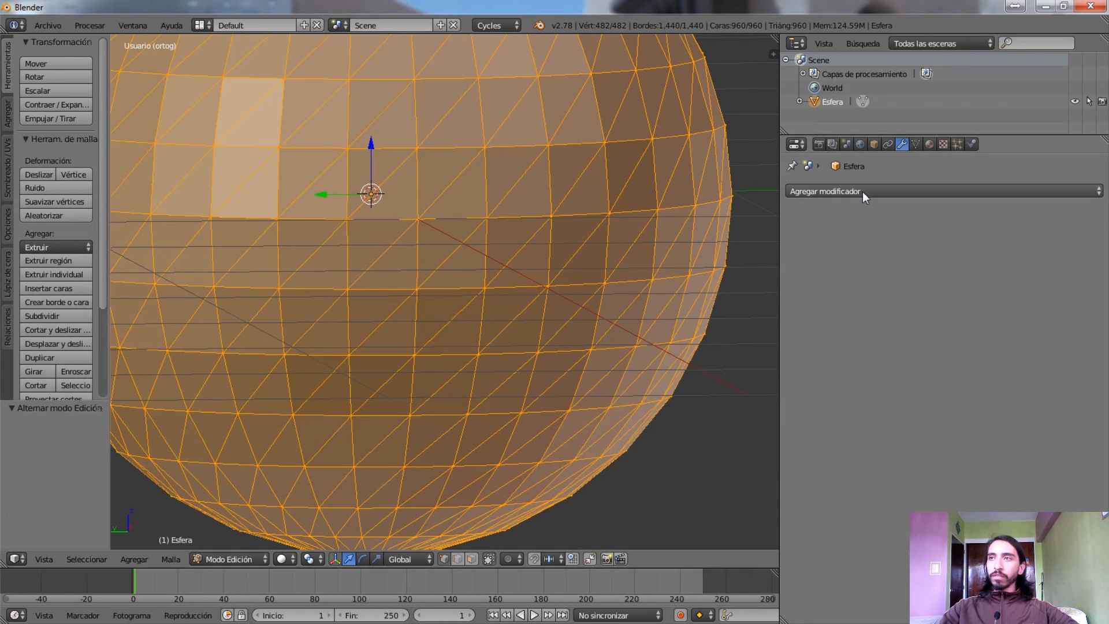
Undo the Fijo alternativo triangulation and set the Triangular modifier's Método cuadriláteros to Fijo
key(Tab)
click(828, 193)
click(785, 437)
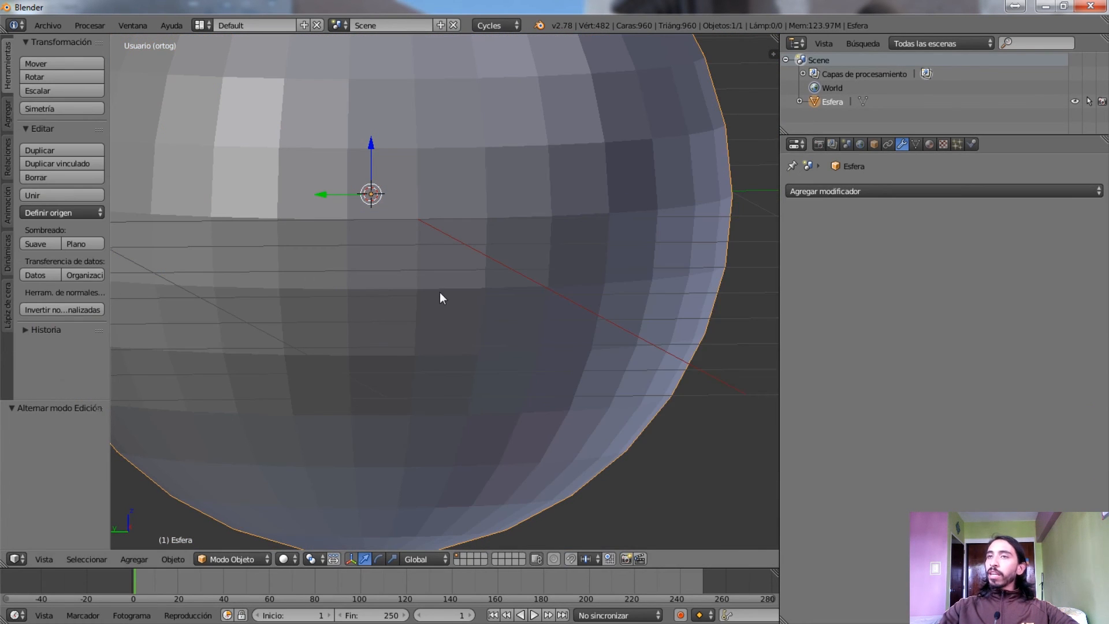
click(817, 275)
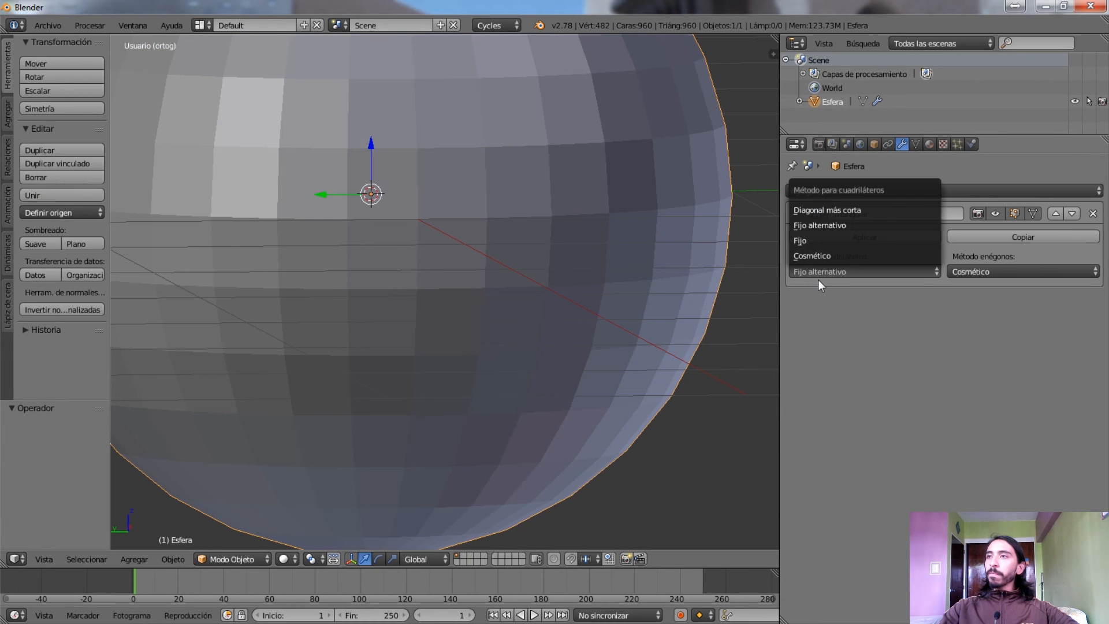
click(815, 236)
Apply the Fijo Triangular modifier in Object Mode and inspect the whole triangulated sphere in Edit Mode
key(Tab)
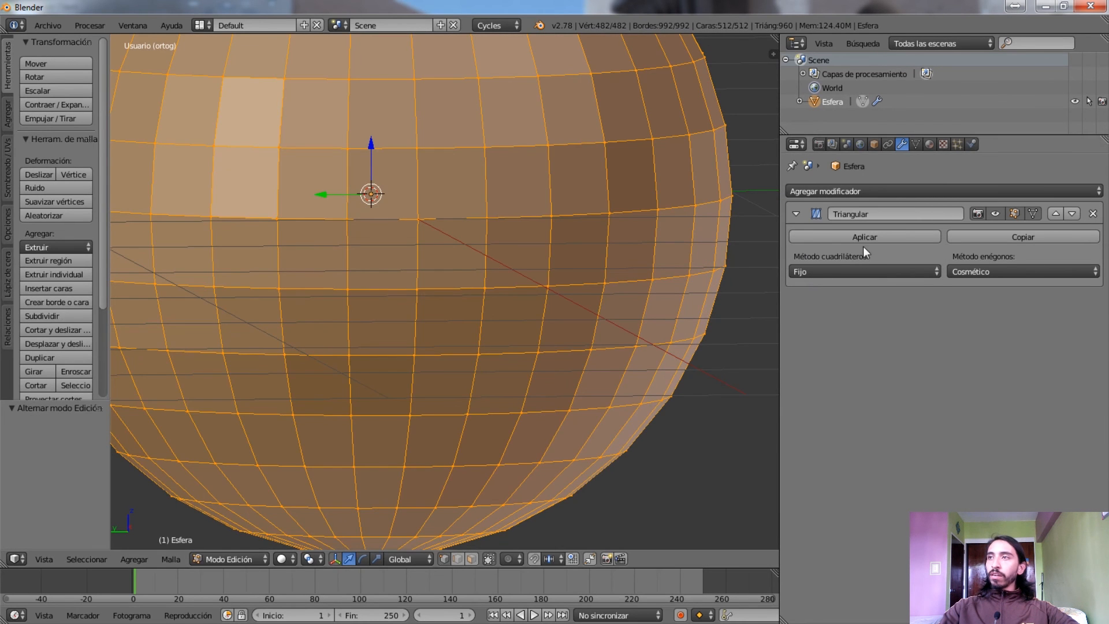
key(Tab)
click(814, 240)
key(Tab)
scroll(442, 330, down, 5)
middle_drag(441, 345, 490, 291)
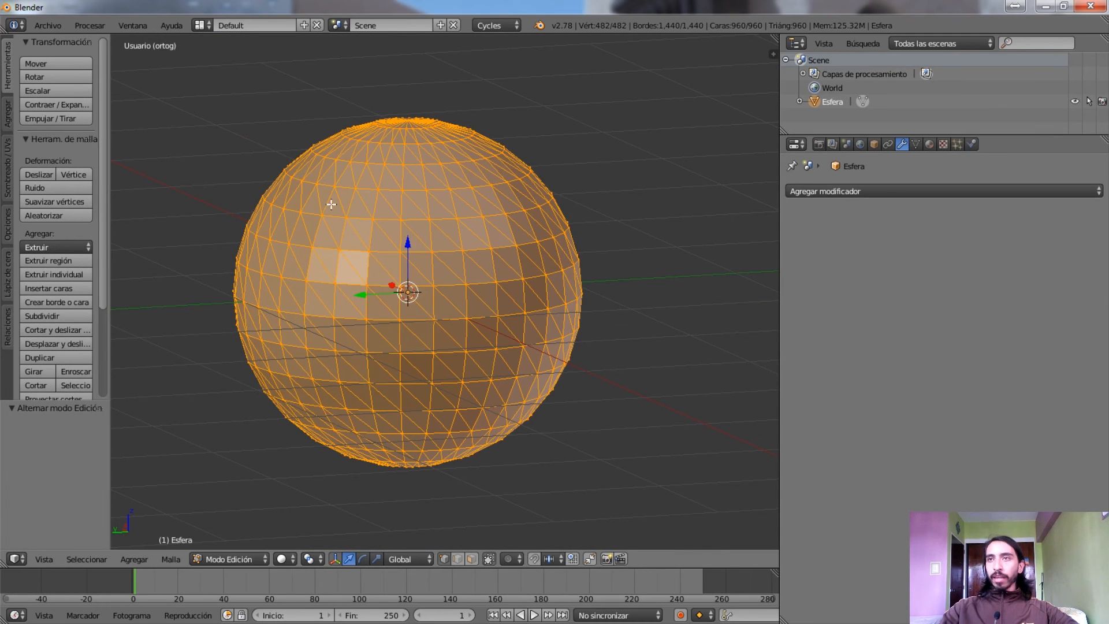
middle_drag(480, 413, 358, 370)
Undo the Fijo triangulation and set the Triangular modifier's Método cuadriláteros to Cosmético
key(Tab)
key(ctrl+z)
key(ctrl+z)
click(875, 271)
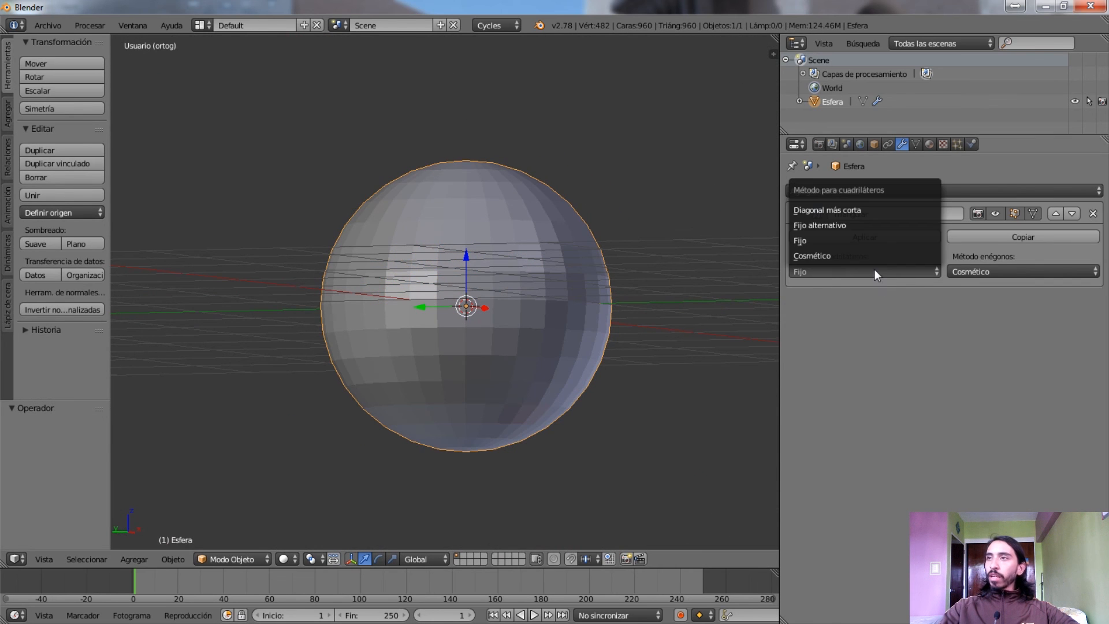
click(841, 255)
Apply the Cosmético Triangular modifier and inspect the sphere's triangles from several angles in Edit Mode
key(Tab)
key(Tab)
click(864, 237)
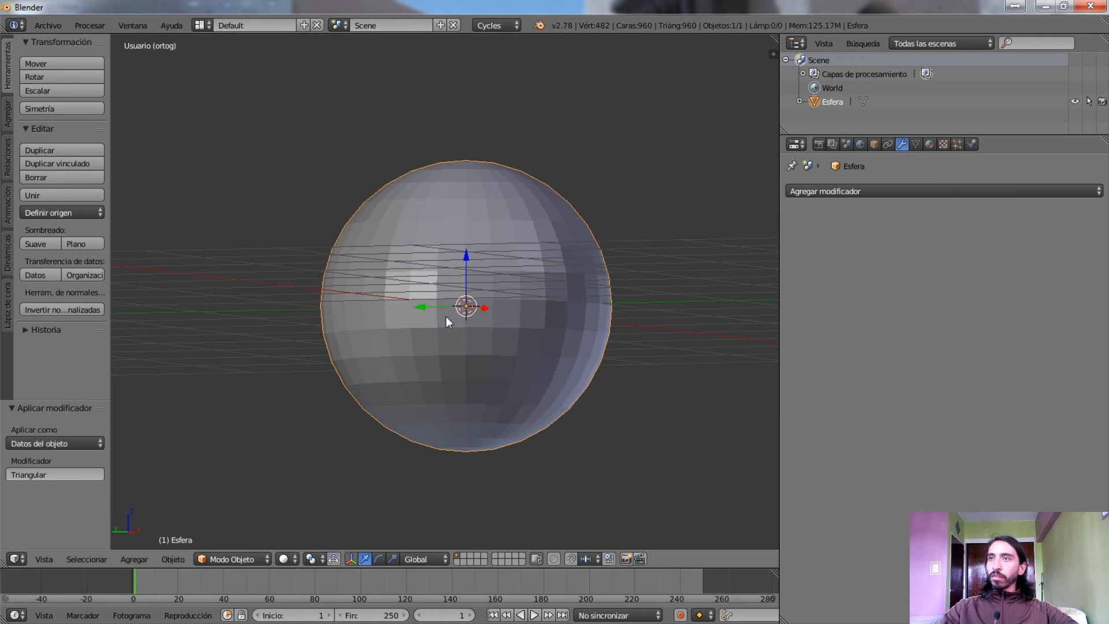
key(Tab)
middle_drag(446, 316, 381, 459)
scroll(446, 399, up, 4)
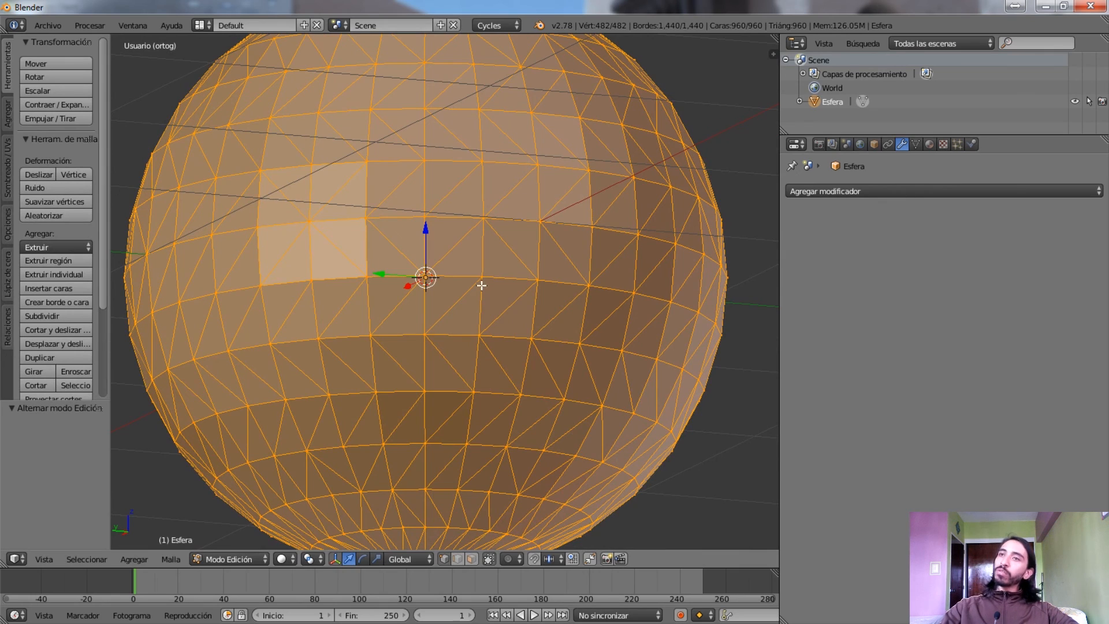
middle_drag(439, 280, 484, 341)
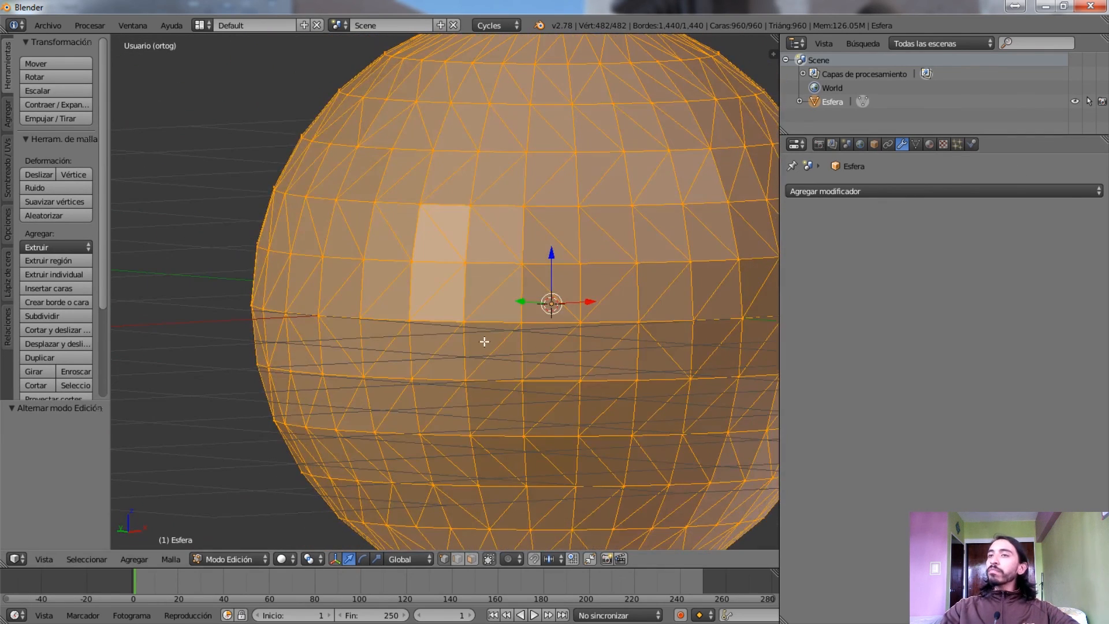
Undo the applied Cosmético triangulation and remove the Triangular modifier from the sphere
key(Tab)
key(ctrl+z)
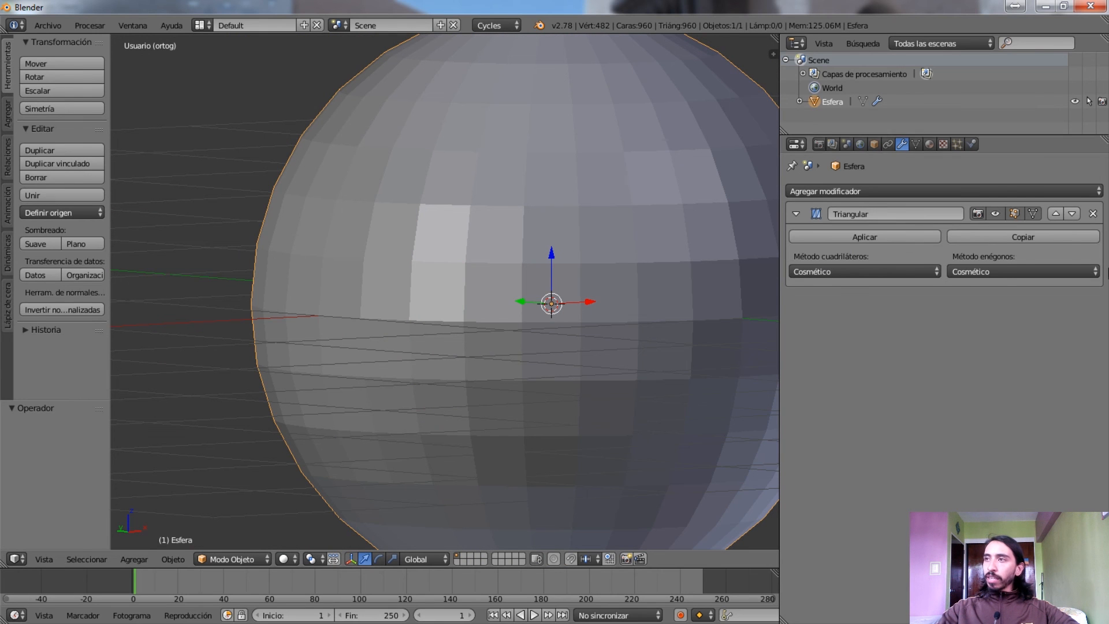
click(1000, 269)
click(990, 254)
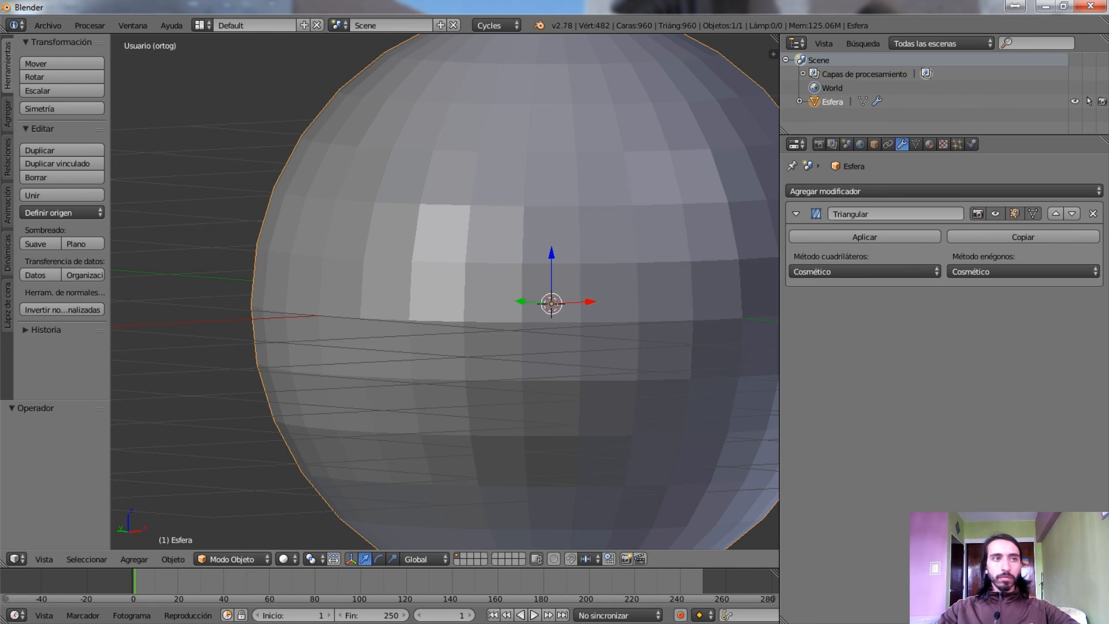
click(1093, 213)
scroll(478, 334, down, 4)
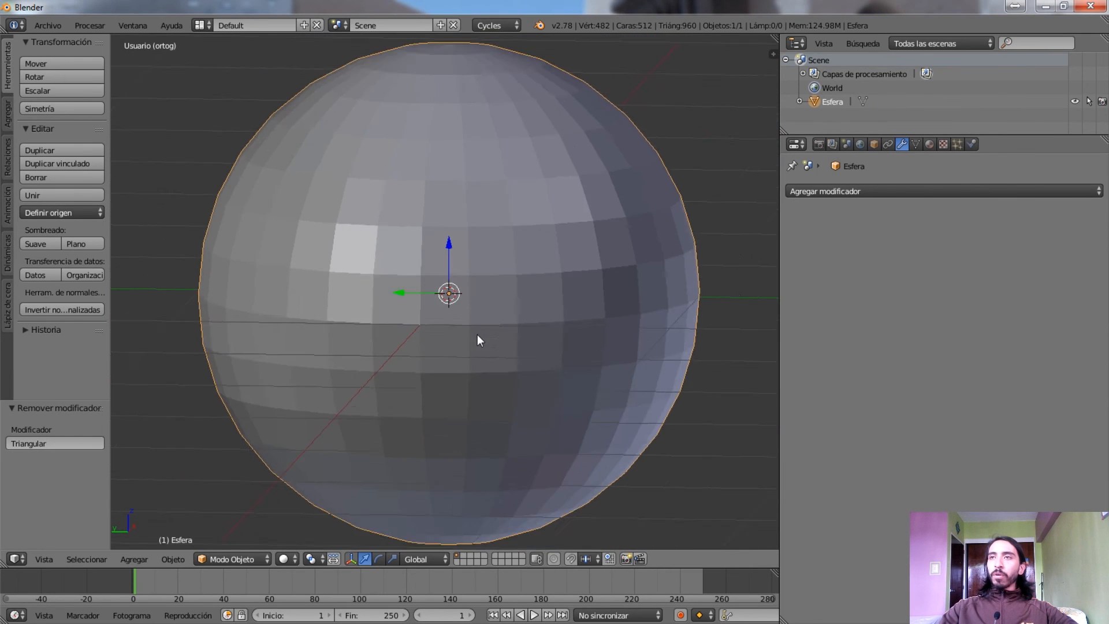
Add an Estructura modifier to the sphere and inspect the resulting wire frame up close and from several angles
middle_drag(469, 339, 705, 237)
click(922, 188)
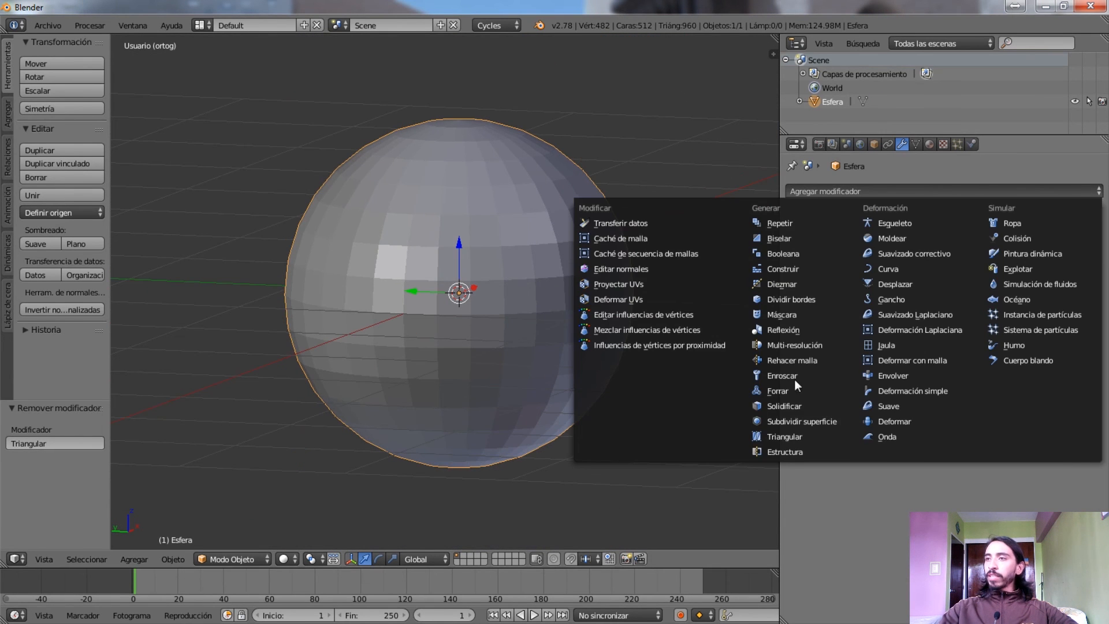
click(769, 453)
middle_drag(730, 452, 384, 402)
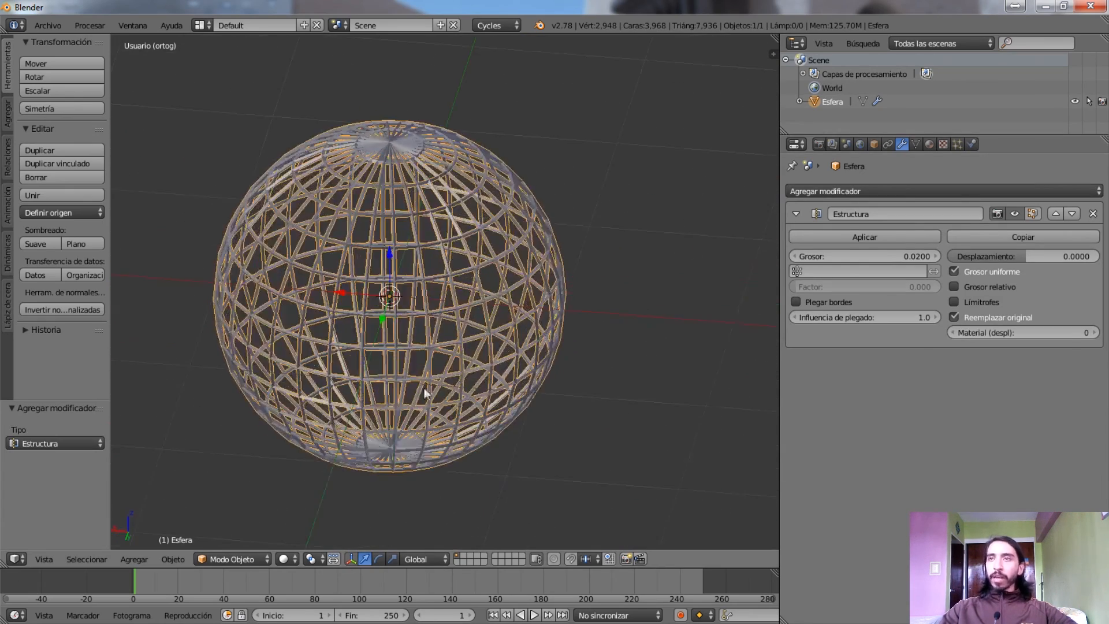
scroll(404, 362, up, 8)
middle_drag(509, 248, 368, 382)
scroll(706, 224, down, 8)
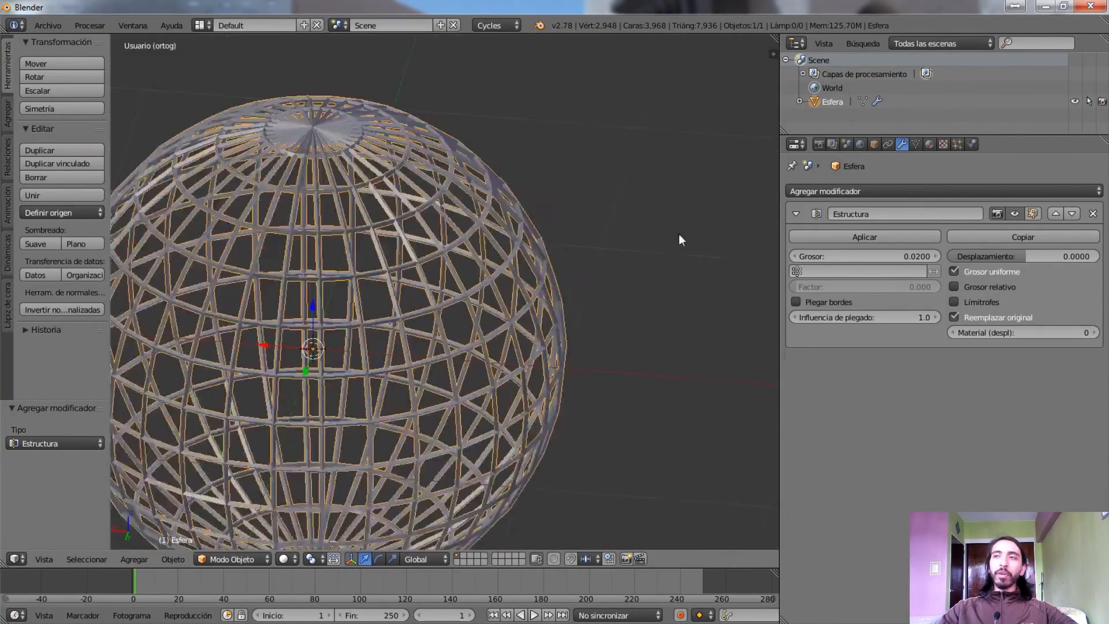
middle_drag(611, 279, 499, 253)
Check the sphere's base mesh in Edit Mode, remove its Estructura modifier and return to Object Mode
key(Tab)
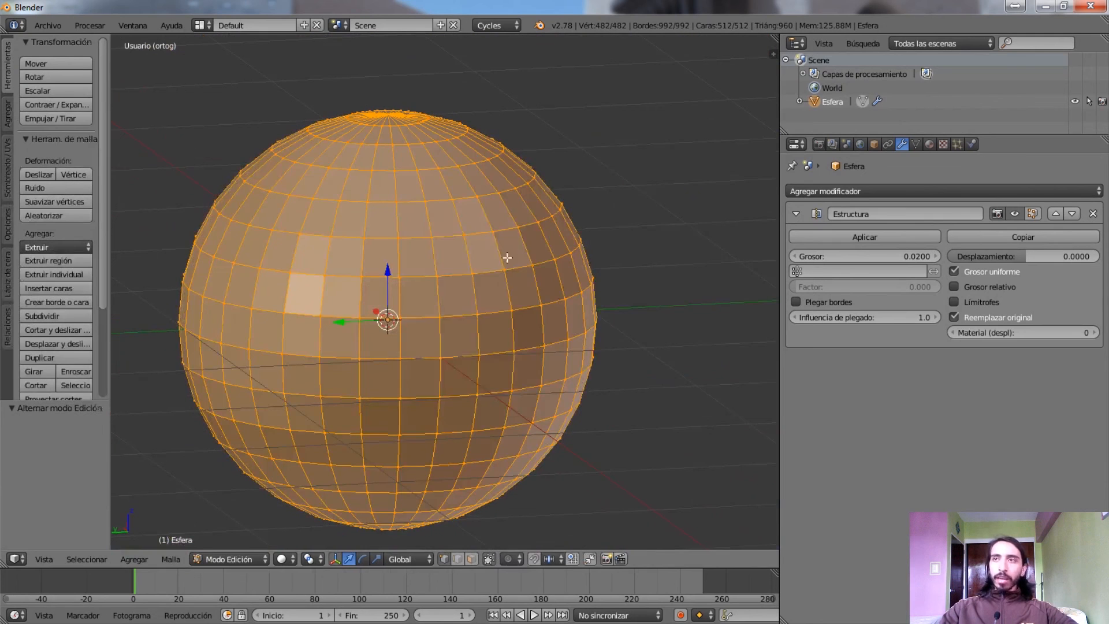
click(1093, 214)
key(Tab)
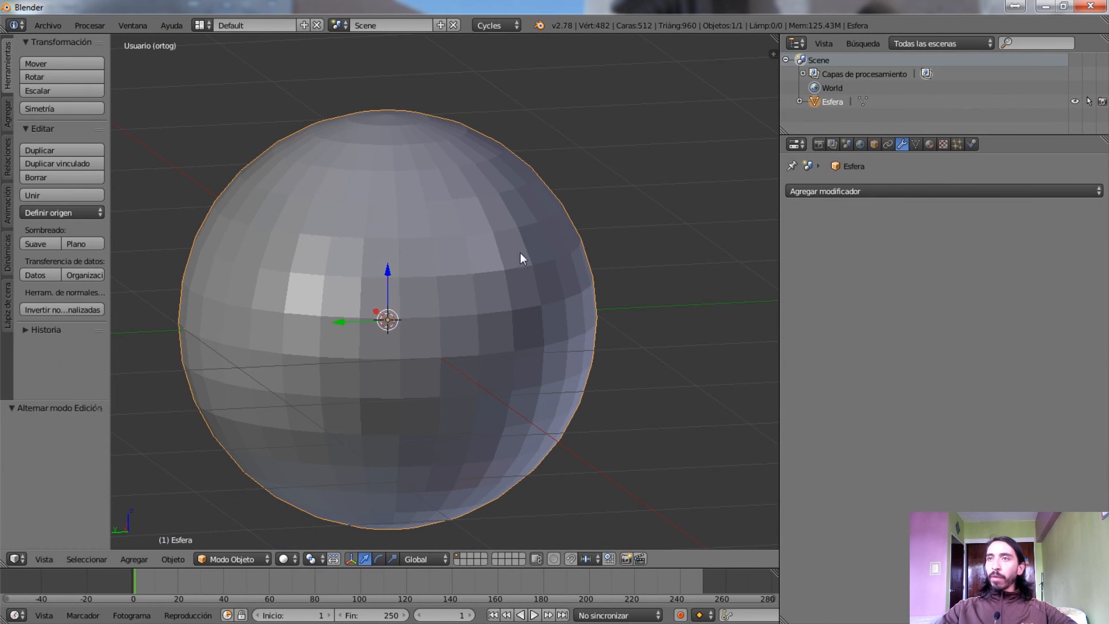
Delete the sphere and add a cube mesh in its place
key(x)
click(516, 262)
key(shift+a)
mouse_move(483, 264)
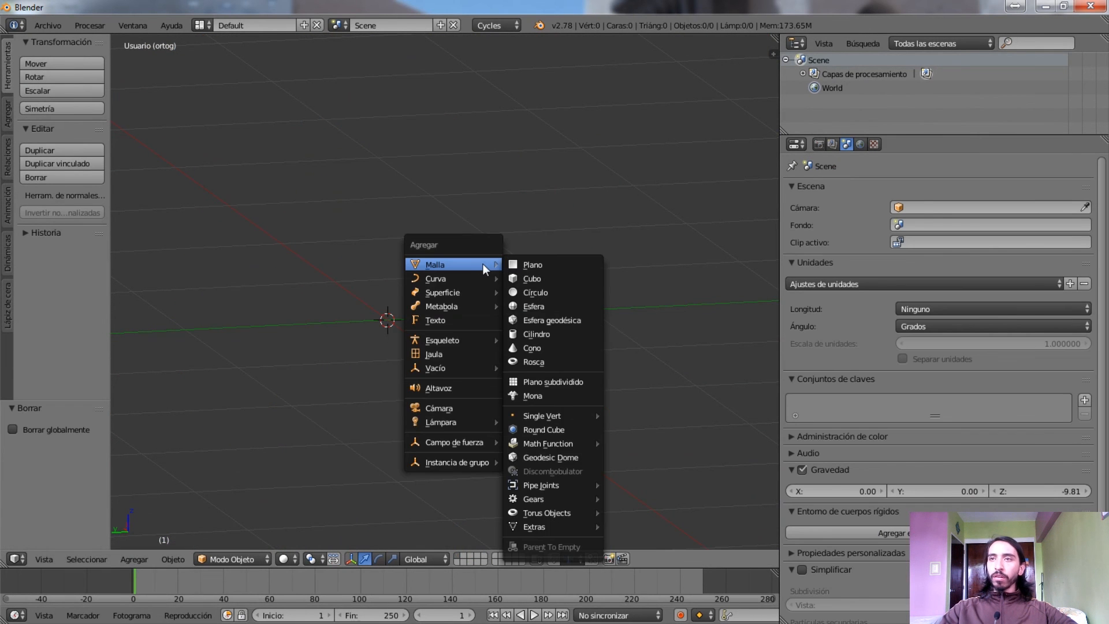
click(541, 278)
Add an Estructura modifier to the cube and examine its thin edge frame from several angles
click(944, 189)
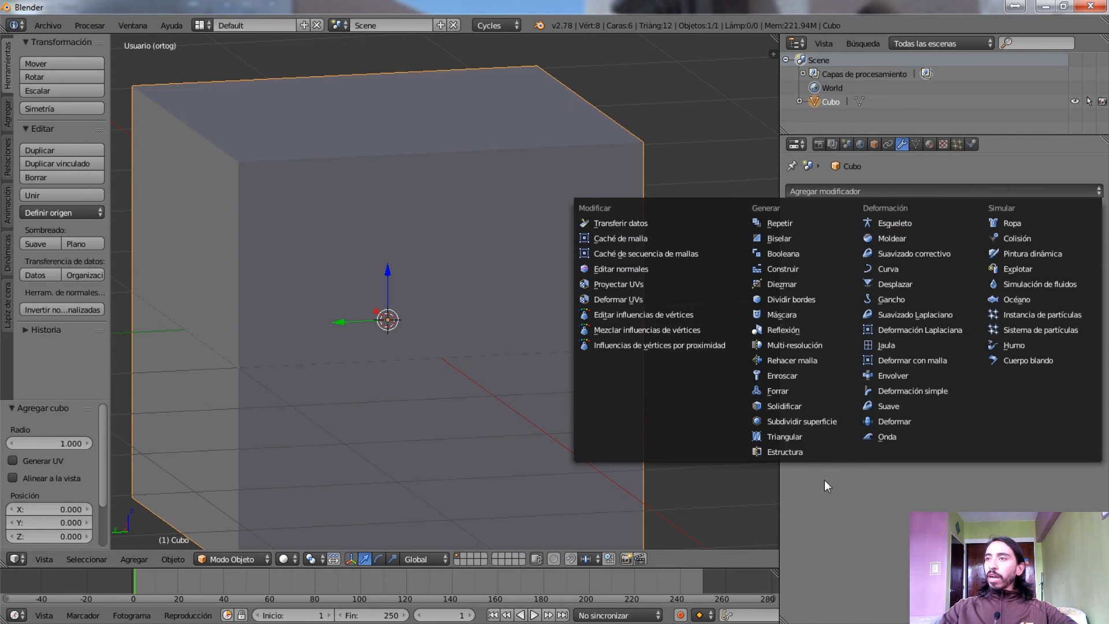
click(782, 450)
middle_drag(722, 405, 449, 198)
scroll(466, 213, up, 6)
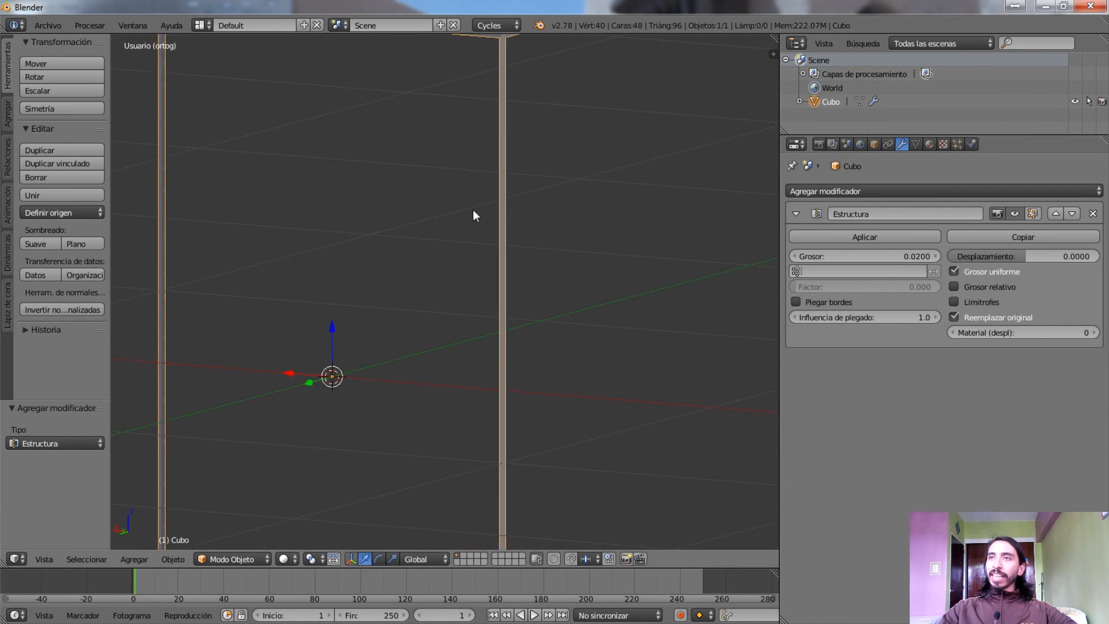
shift+middle_drag(543, 178, 502, 408)
middle_drag(682, 200, 492, 254)
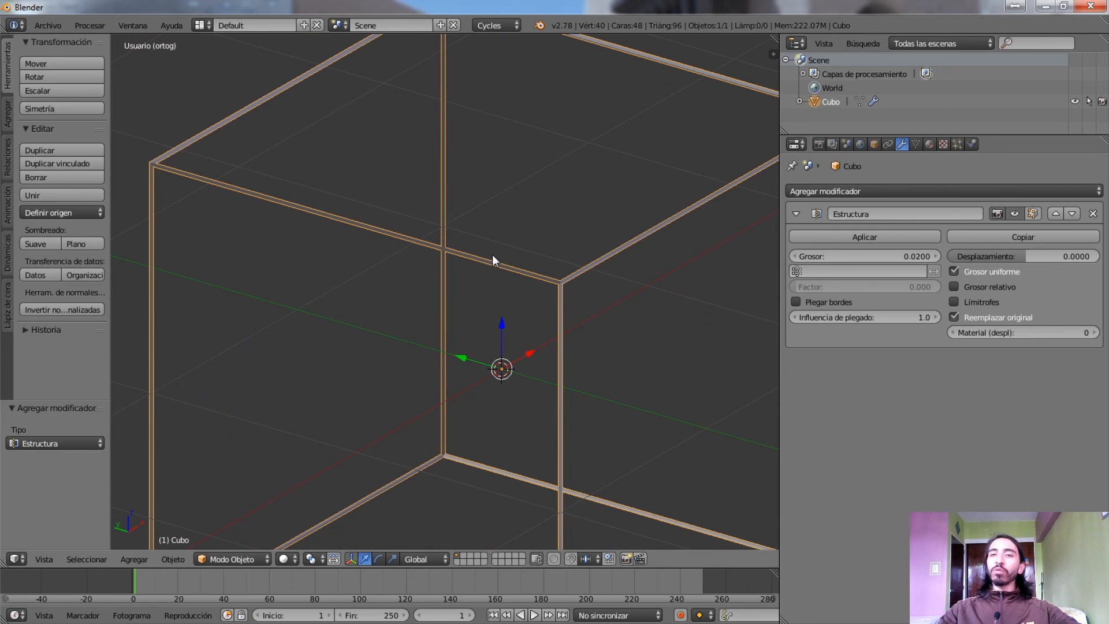
scroll(492, 254, down, 5)
middle_drag(505, 252, 664, 218)
Set the Estructura modifier's Grosor to 0.1781 and its Desplazamiento to 1.0000
drag(864, 256, 893, 256)
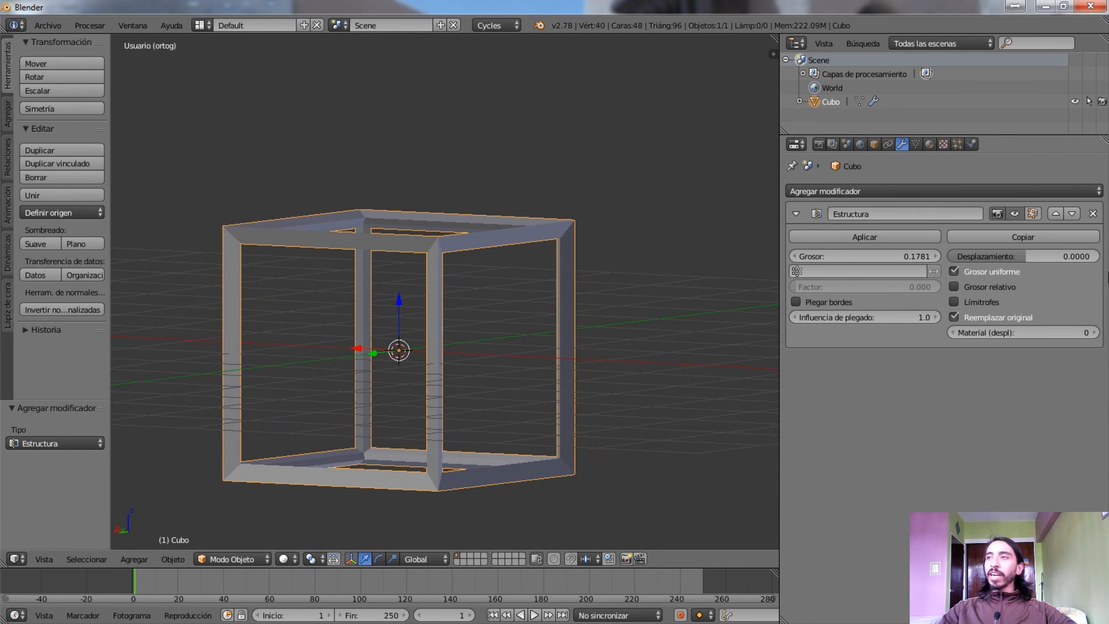
drag(1026, 253, 1097, 256)
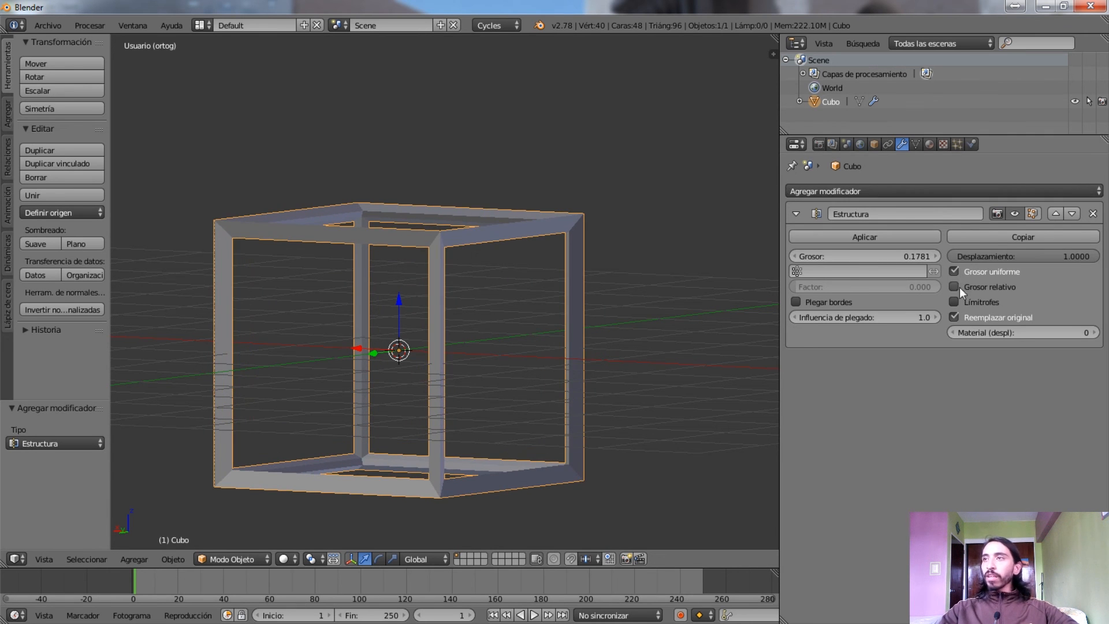
shift+middle_drag(446, 251, 502, 191)
In Edit Mode, select the cube's four top vertices and assign them to a new vertex group
click(845, 269)
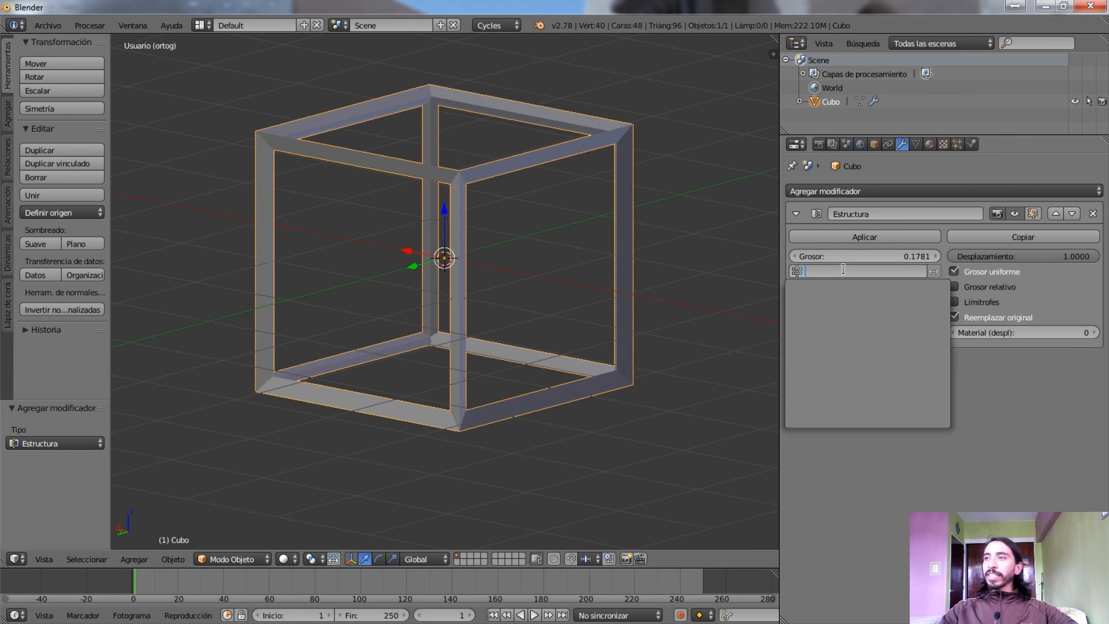
click(603, 149)
key(Tab)
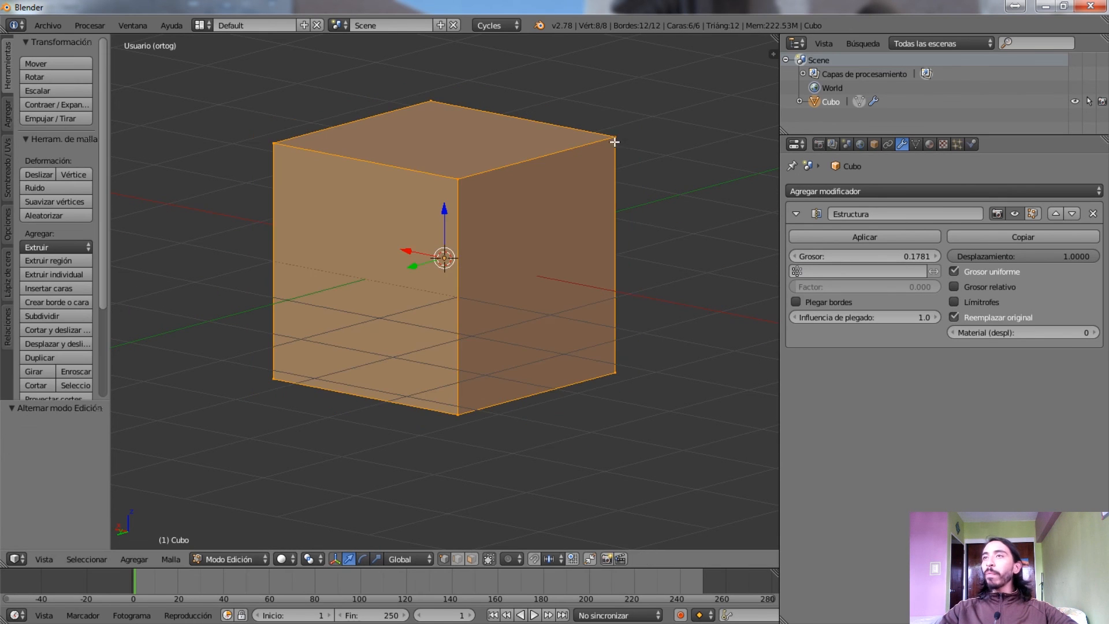
right_click(606, 138)
alt+right_click(606, 137)
key(ctrl+g)
click(579, 138)
Try Grupo as the Estructura modifier's vertex group in Object Mode, inspect the frame, and clear the group
key(Tab)
click(844, 270)
click(819, 286)
middle_drag(554, 202, 490, 207)
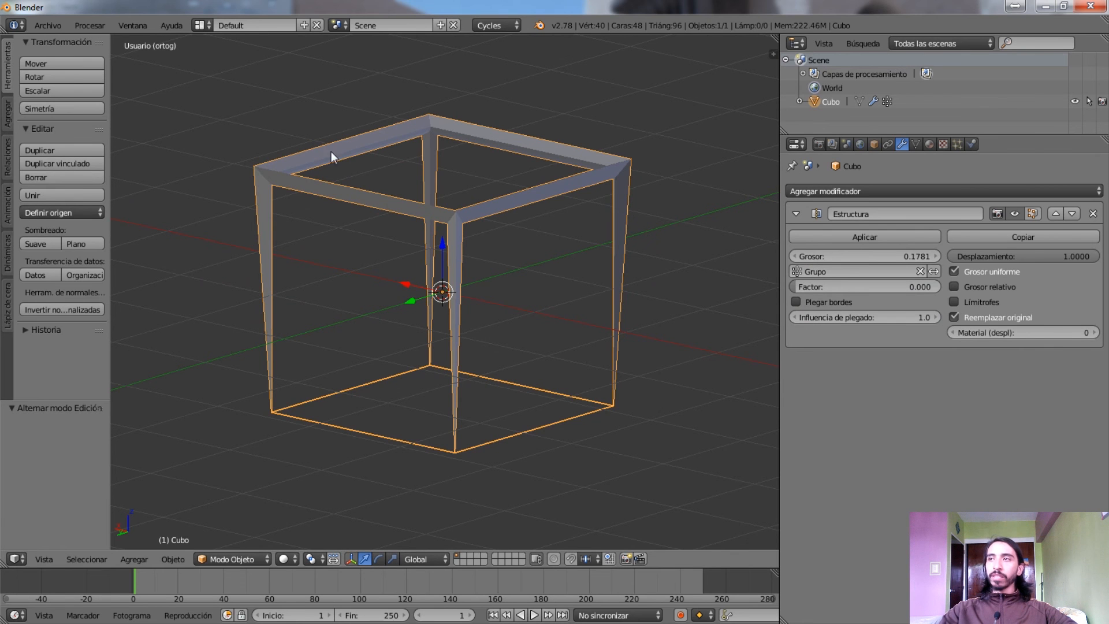
scroll(505, 259, up, 2)
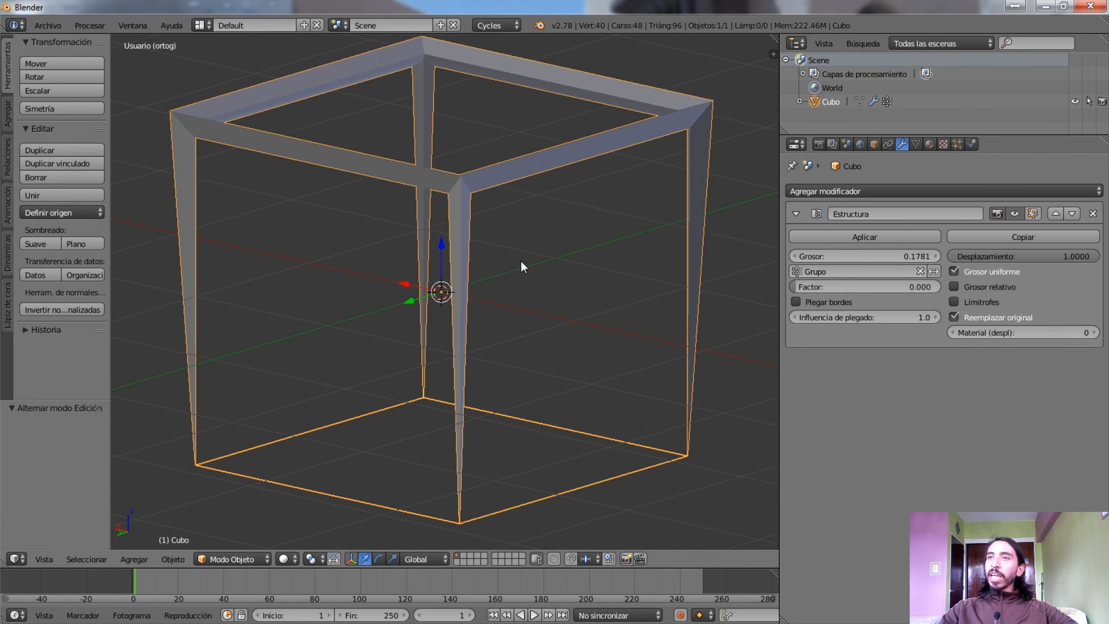
click(921, 271)
Try the Estructura modifier's Grosor uniforme, Grosor relativo and Límitrofes options, restoring their original states
click(953, 271)
click(955, 270)
click(955, 268)
click(957, 267)
click(957, 288)
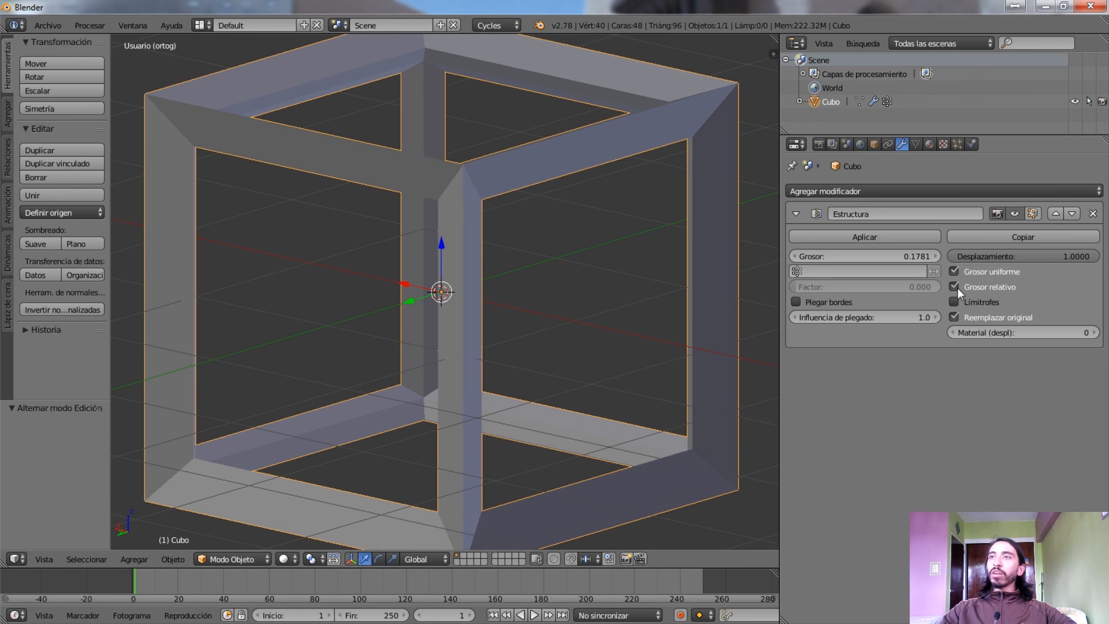
click(958, 288)
click(958, 299)
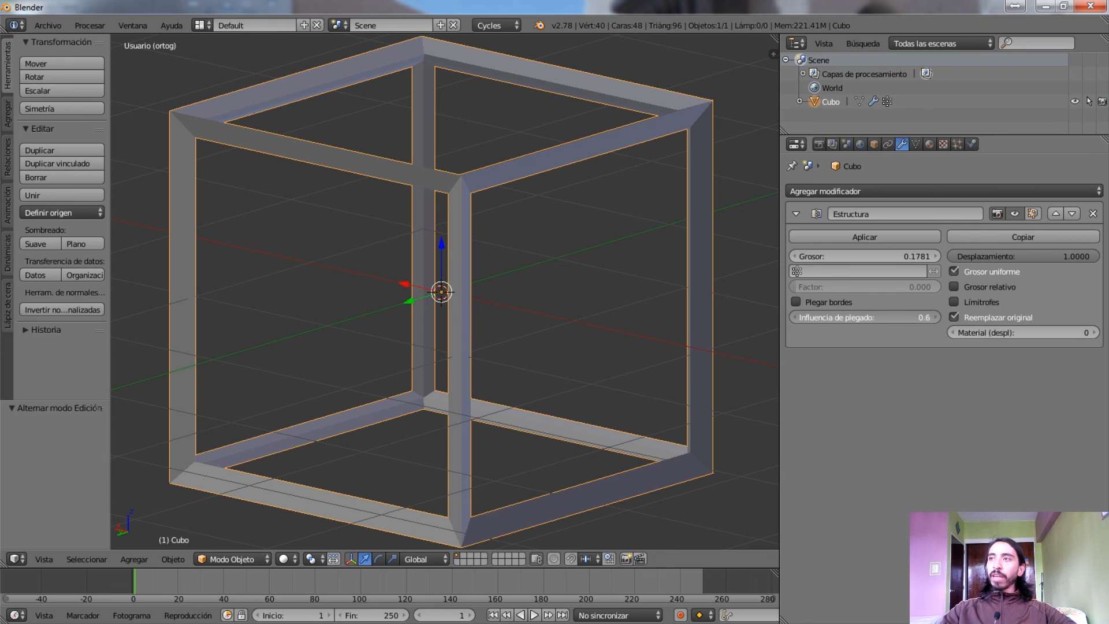
Check the cube's base mesh in Edit Mode and examine the framed cube from several angles in Object Mode
key(Tab)
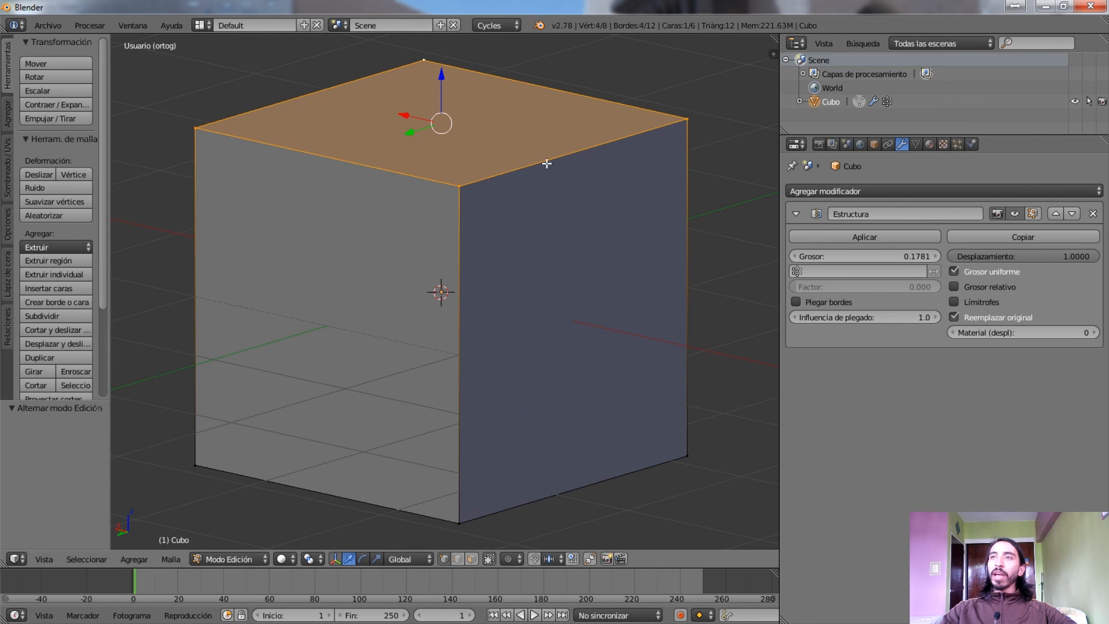
key(Tab)
middle_drag(619, 148, 725, 254)
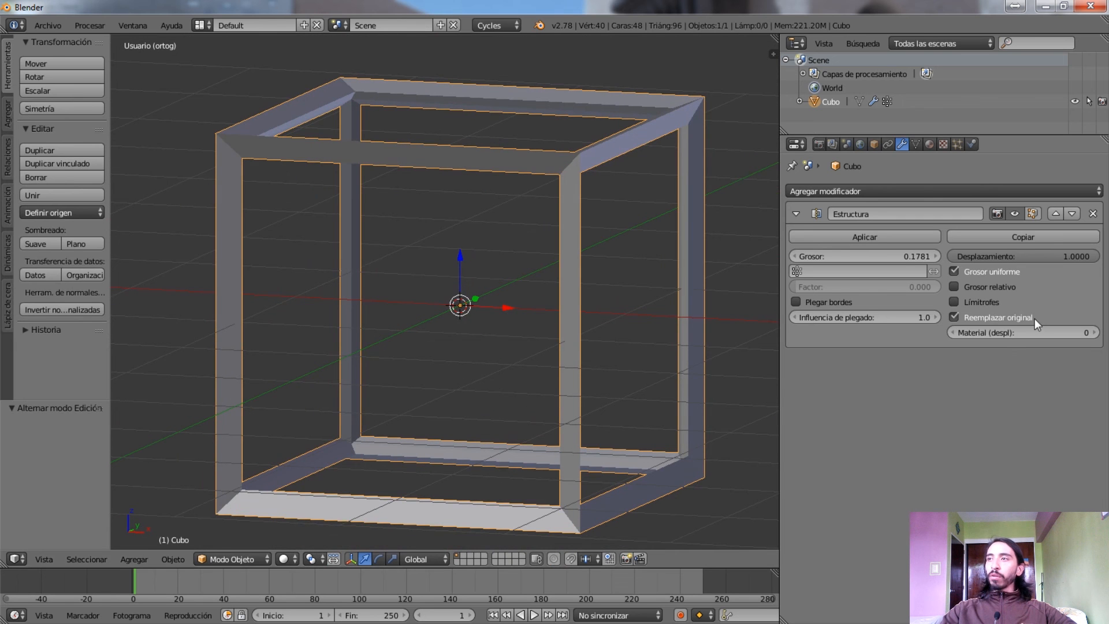
middle_drag(664, 123, 578, 196)
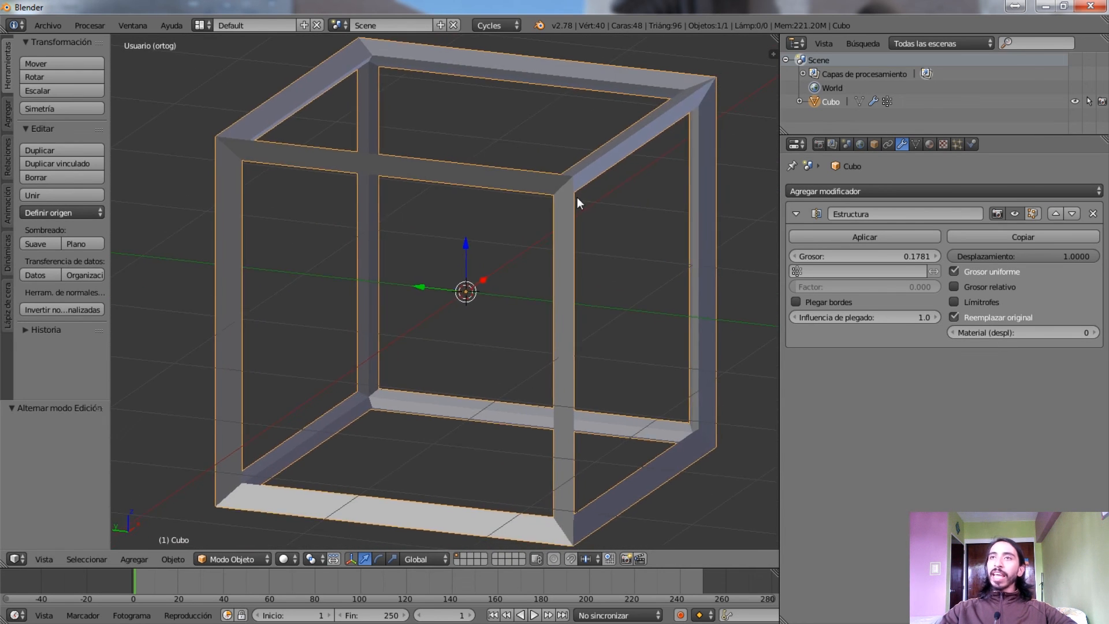
scroll(537, 165, down, 2)
middle_drag(494, 134, 446, 133)
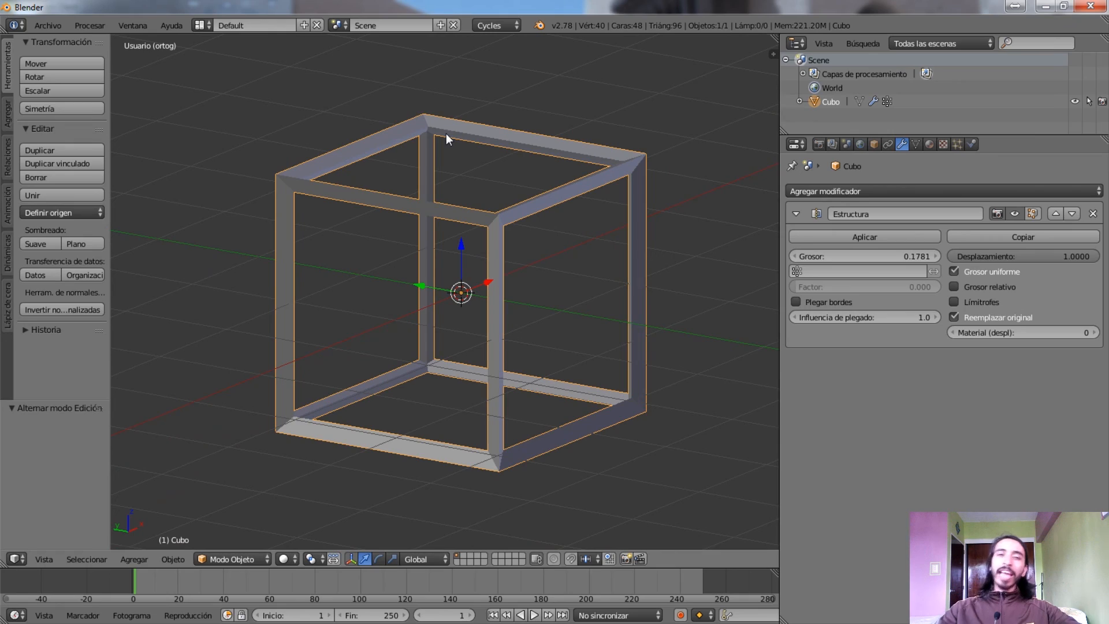
click(26, 244)
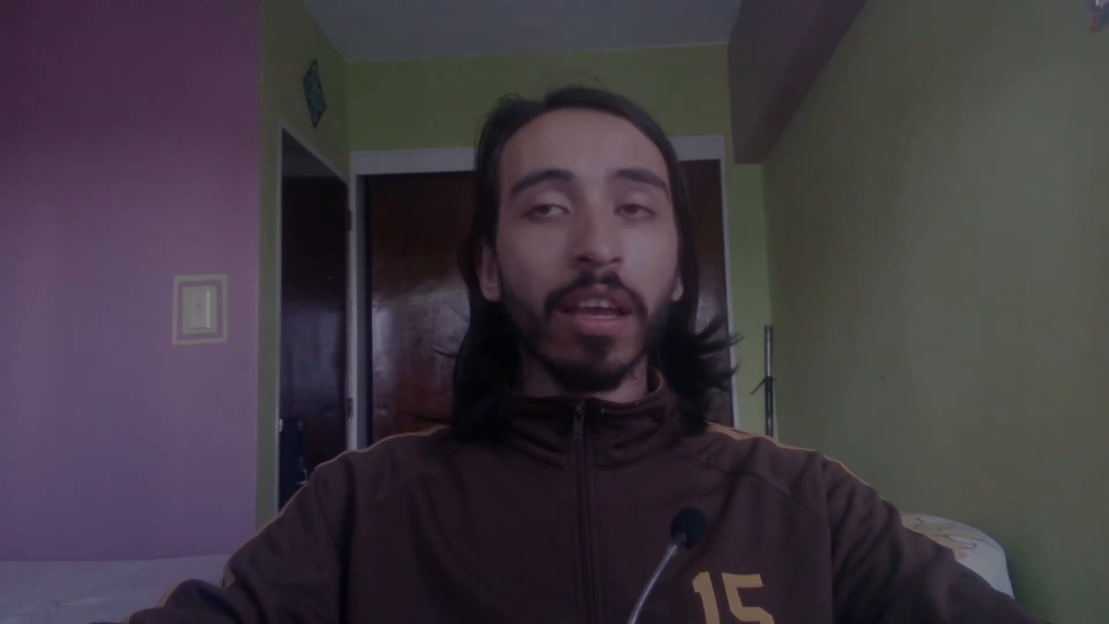